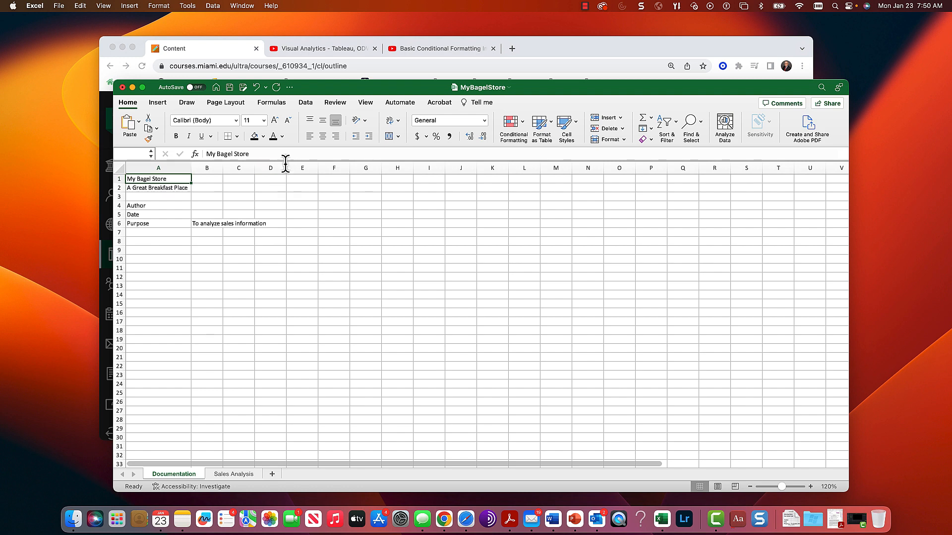
- Color the title words in cell A1 individually: "My" orange, "Bagel" green and "Store" white
{"action": "double_click", "coordinate": [209, 153]}
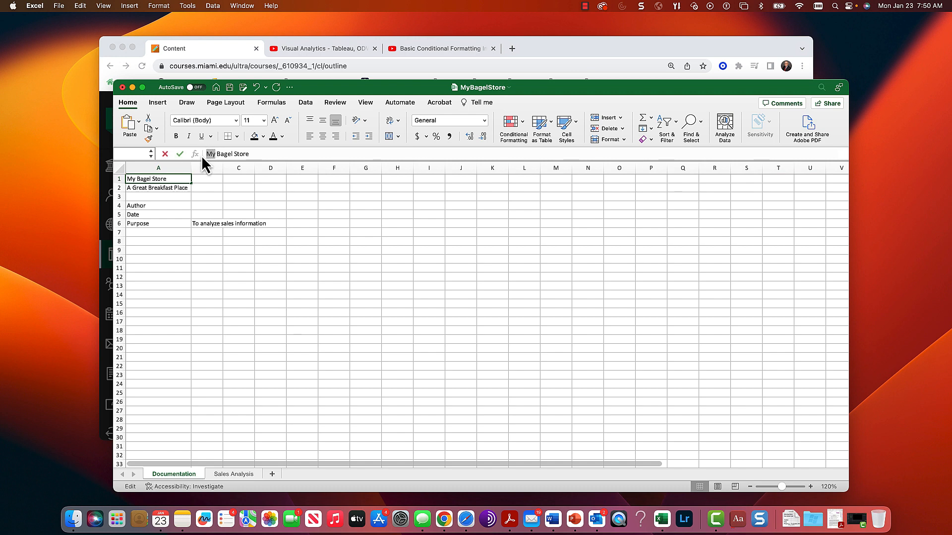
{"action": "left_click", "coordinate": [281, 137]}
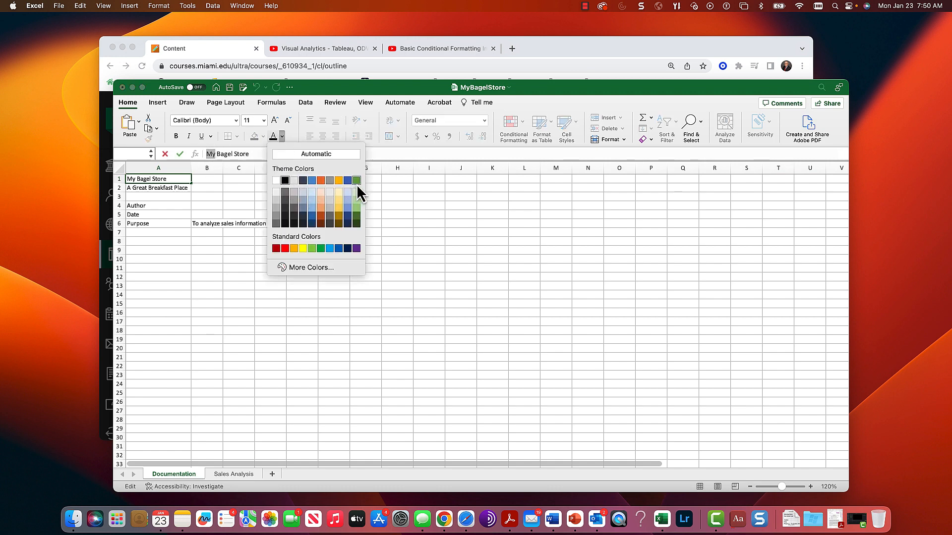
{"action": "left_click", "coordinate": [320, 181]}
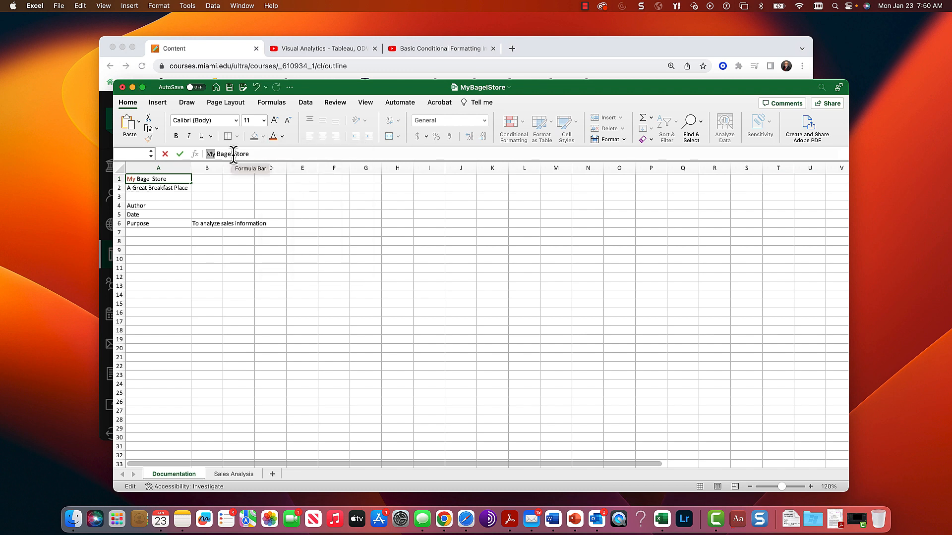
{"action": "left_click_drag", "start_coordinate": [232, 154], "coordinate": [216, 154]}
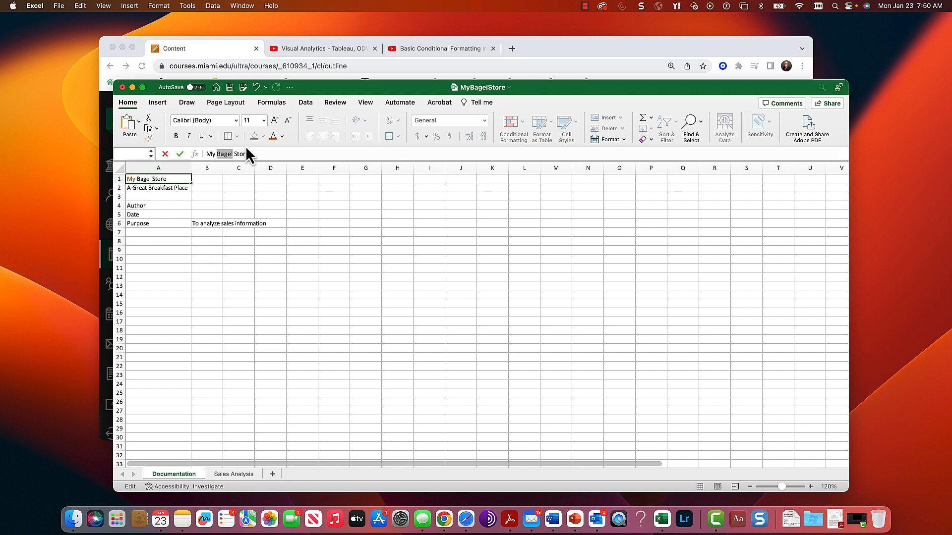
{"action": "left_click", "coordinate": [282, 136]}
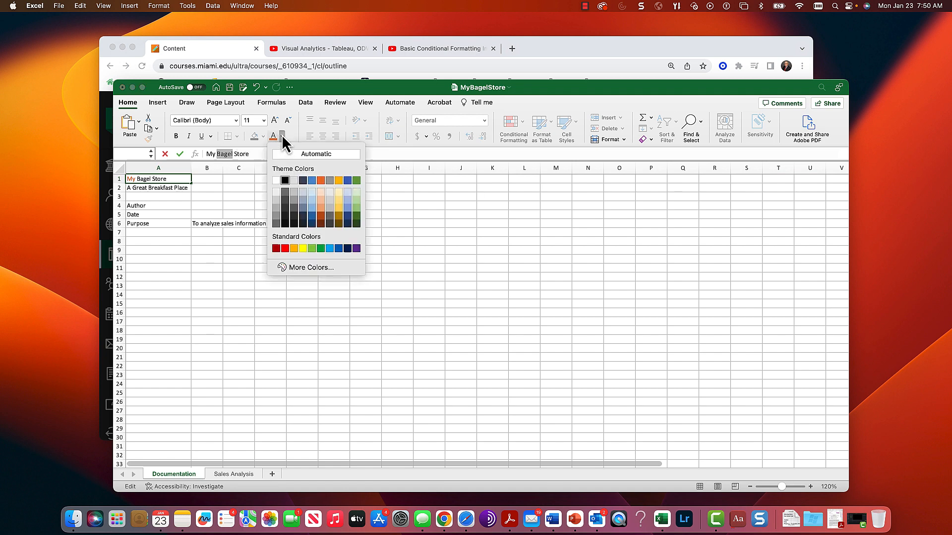
{"action": "left_click", "coordinate": [357, 182]}
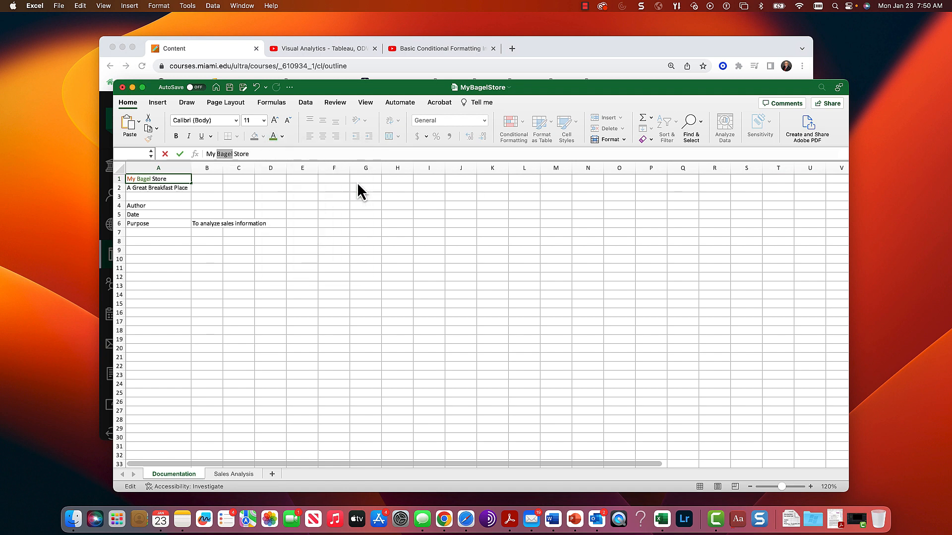
{"action": "double_click", "coordinate": [241, 155]}
{"action": "left_click", "coordinate": [282, 136]}
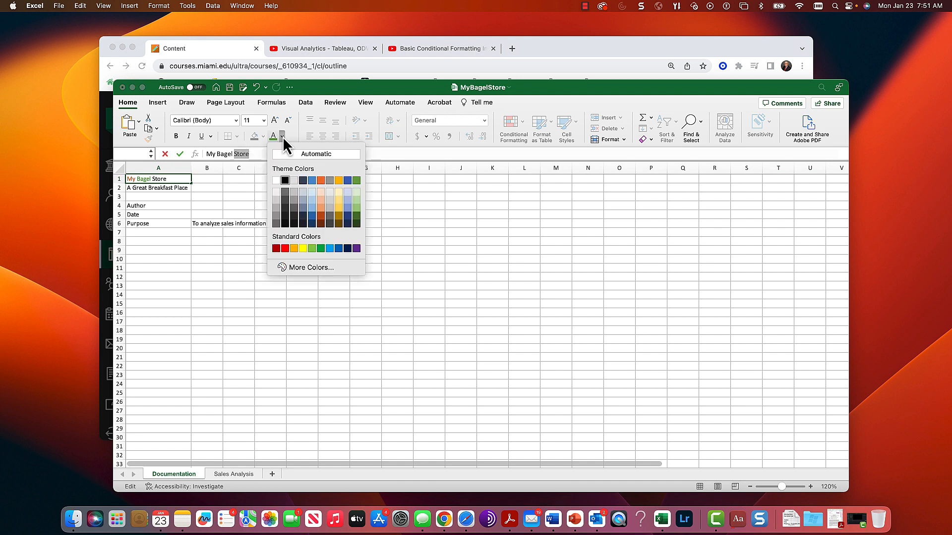
{"action": "left_click", "coordinate": [276, 181]}
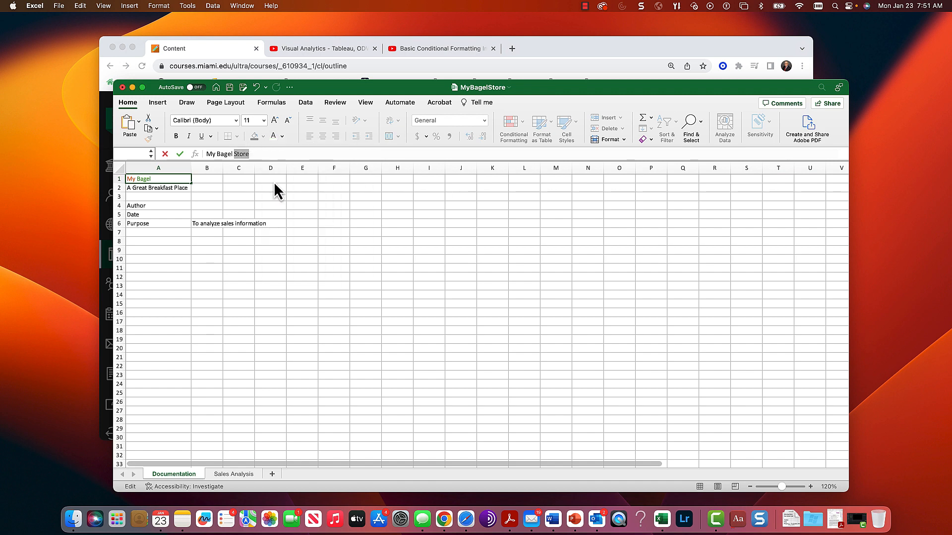
{"action": "left_click", "coordinate": [180, 153]}
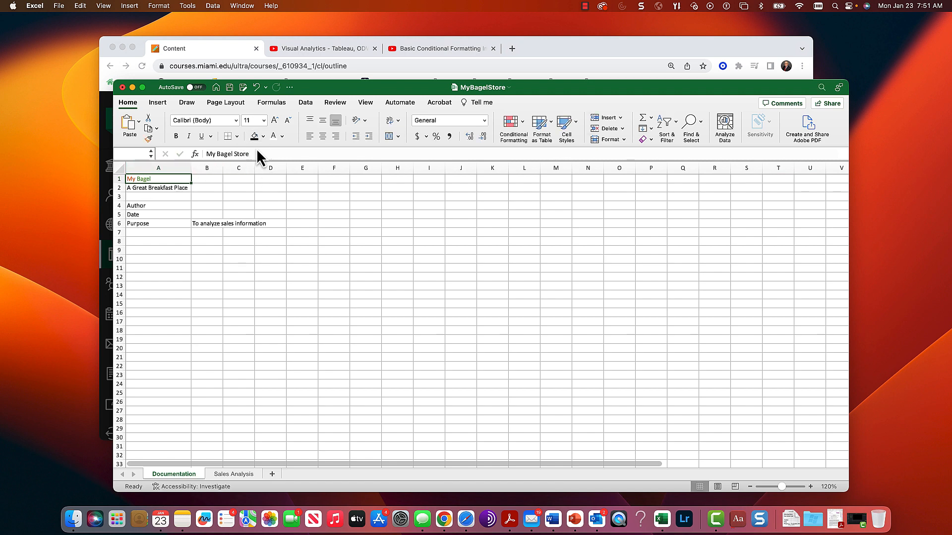
- Fill the title cell A1 on the Documentation sheet with black
{"action": "left_click", "coordinate": [263, 135]}
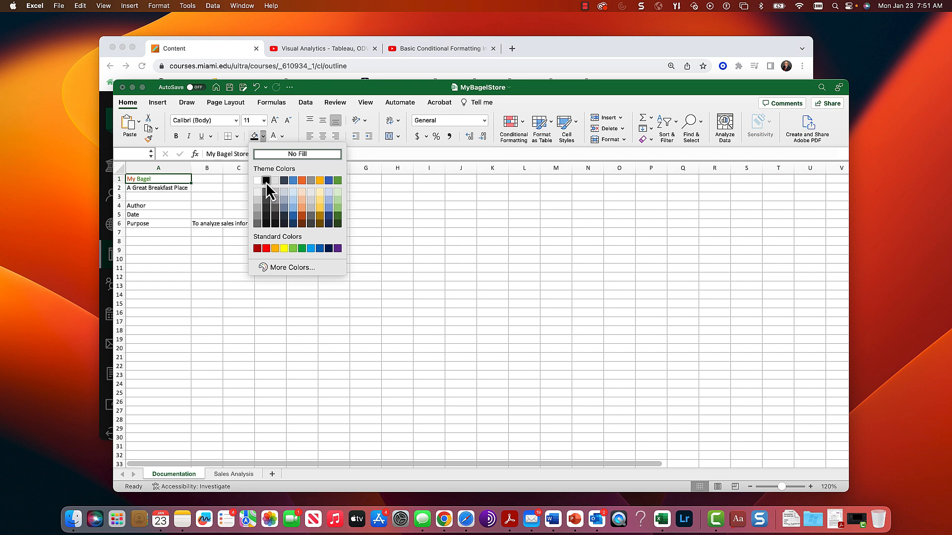
{"action": "left_click", "coordinate": [266, 183]}
{"action": "left_click", "coordinate": [215, 196]}
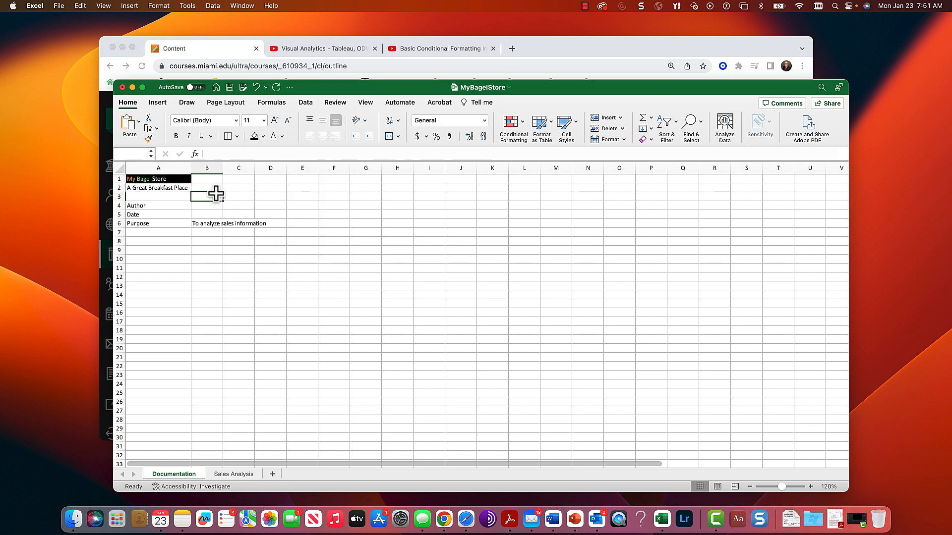
- Copy the formatted title cell A1 from the Documentation sheet to cell A1 of the Sales Analysis sheet
{"action": "left_click", "coordinate": [149, 180]}
{"action": "right_click", "coordinate": [148, 181]}
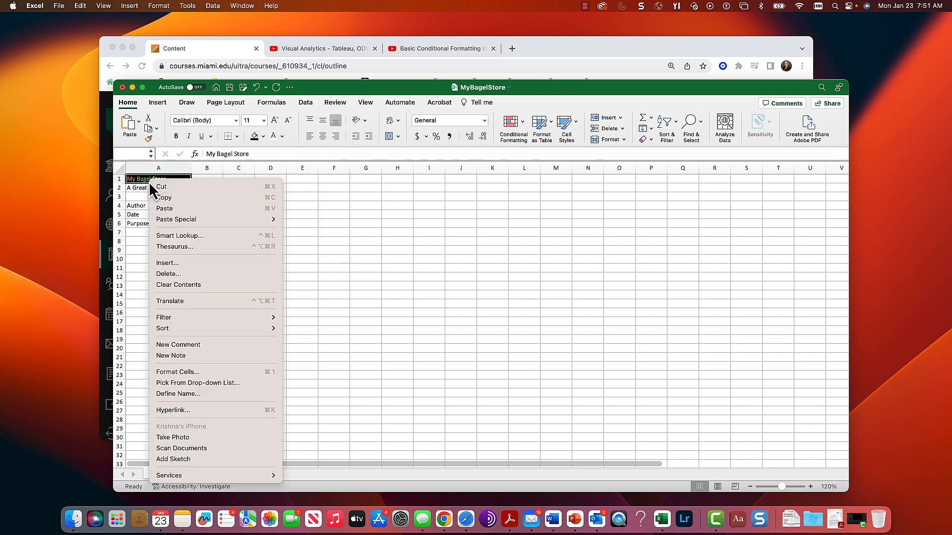
{"action": "left_click", "coordinate": [159, 199]}
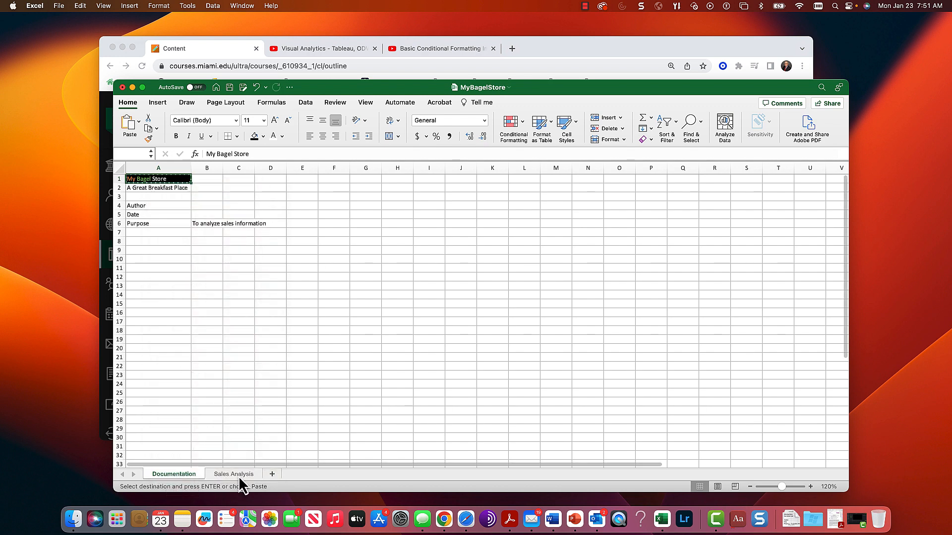
{"action": "left_click", "coordinate": [223, 475]}
{"action": "left_click", "coordinate": [143, 180]}
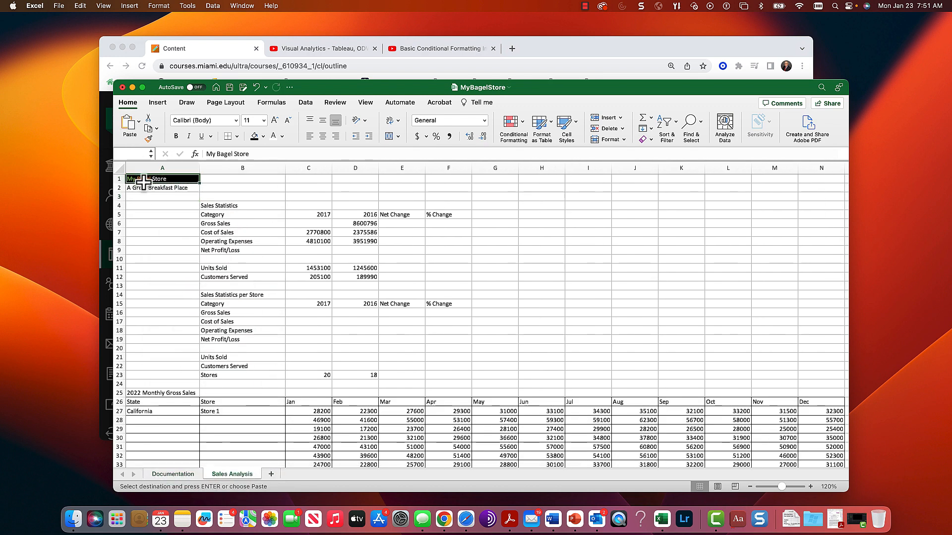
{"action": "right_click", "coordinate": [144, 181]}
{"action": "left_click", "coordinate": [156, 208]}
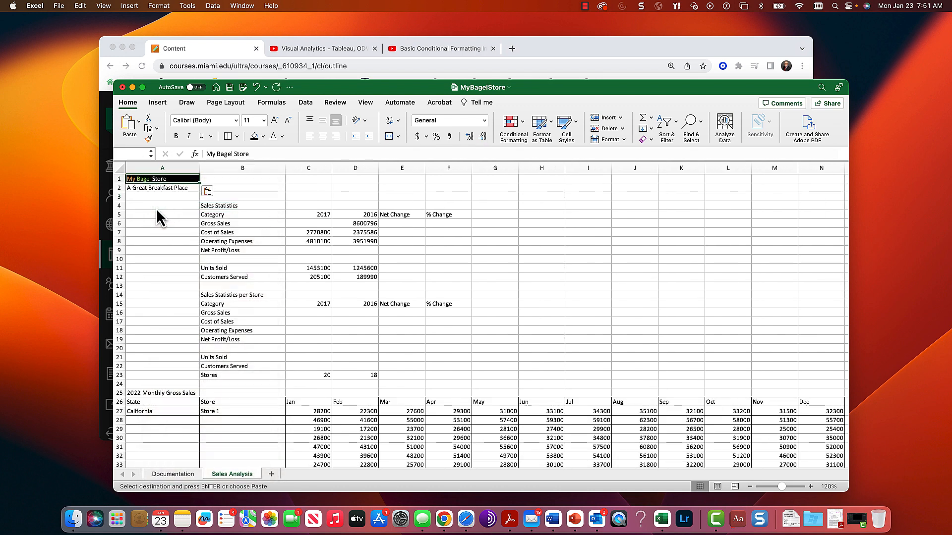
- Set the font of the entire Documentation sheet to Tw Cen MT at size 14
{"action": "left_click", "coordinate": [177, 474]}
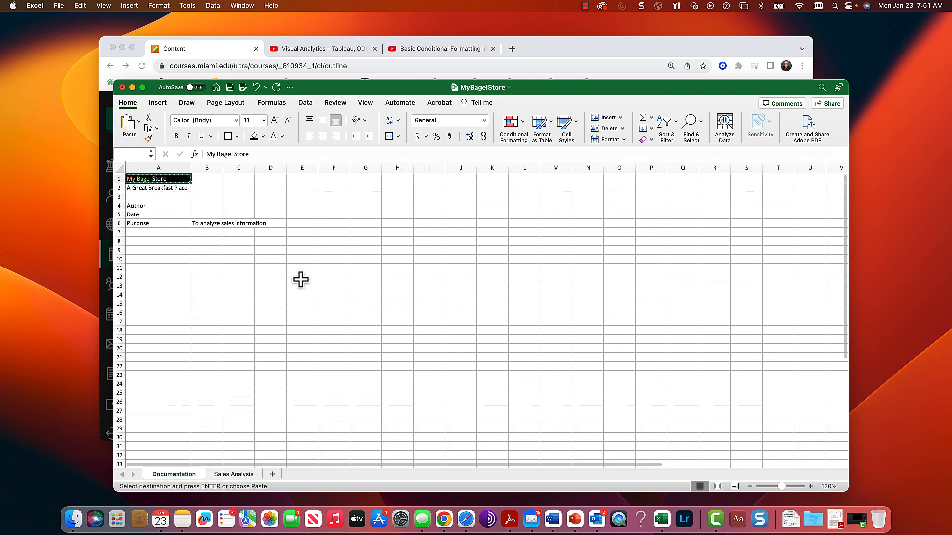
{"action": "left_click", "coordinate": [164, 180]}
{"action": "left_click", "coordinate": [196, 196]}
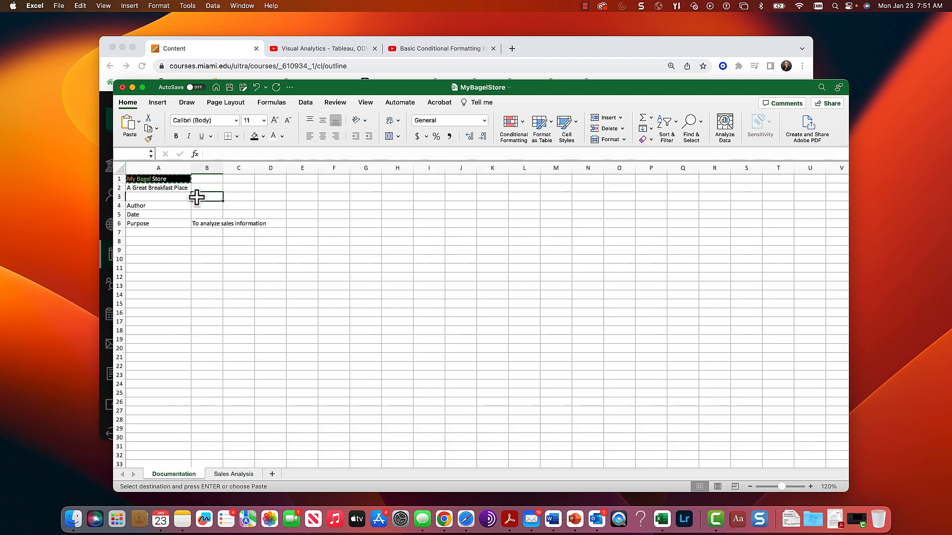
{"action": "left_click", "coordinate": [164, 180]}
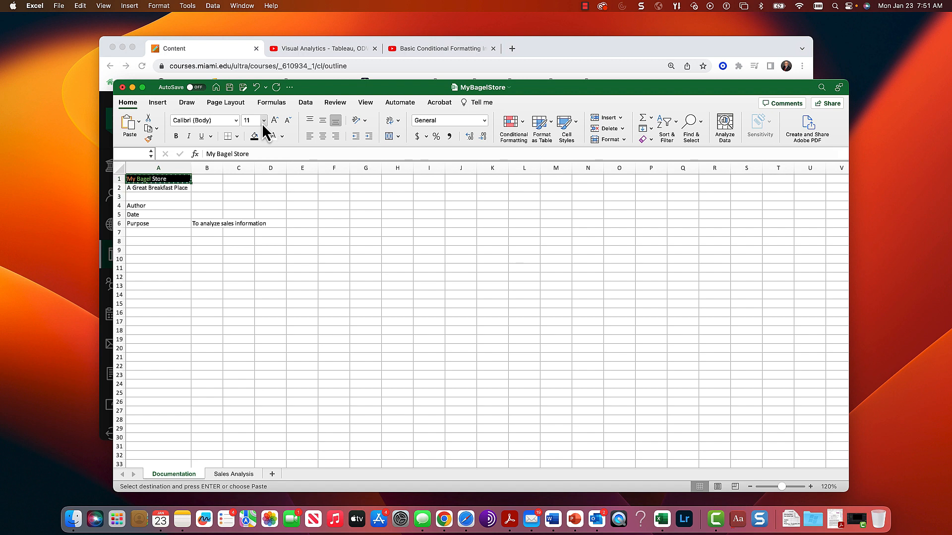
{"action": "left_click", "coordinate": [119, 167]}
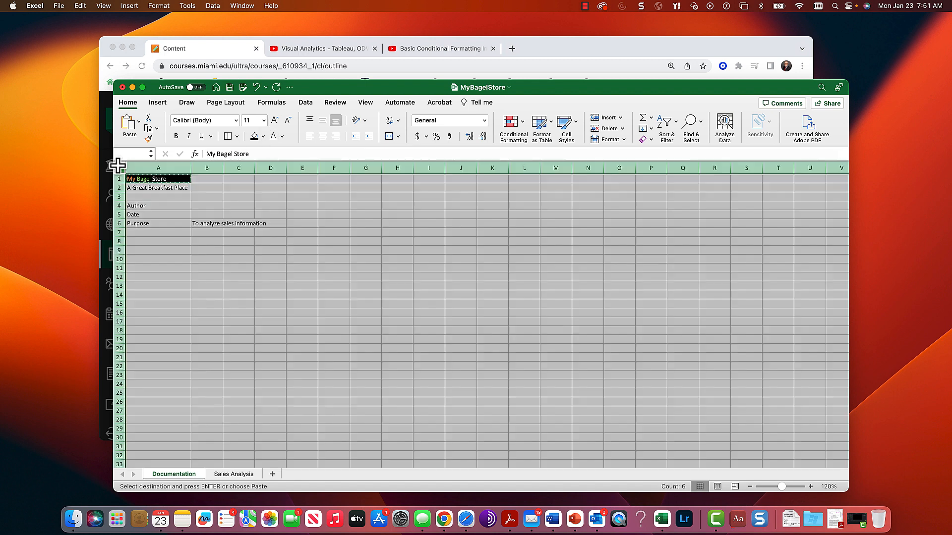
{"action": "left_click", "coordinate": [235, 121]}
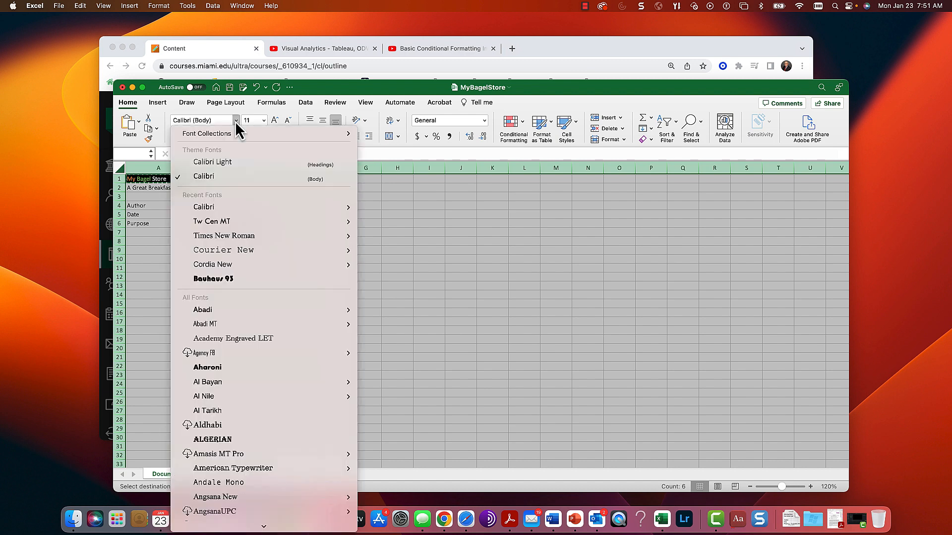
{"action": "left_click", "coordinate": [235, 121]}
{"action": "left_click", "coordinate": [235, 121]}
{"action": "left_click", "coordinate": [234, 222]}
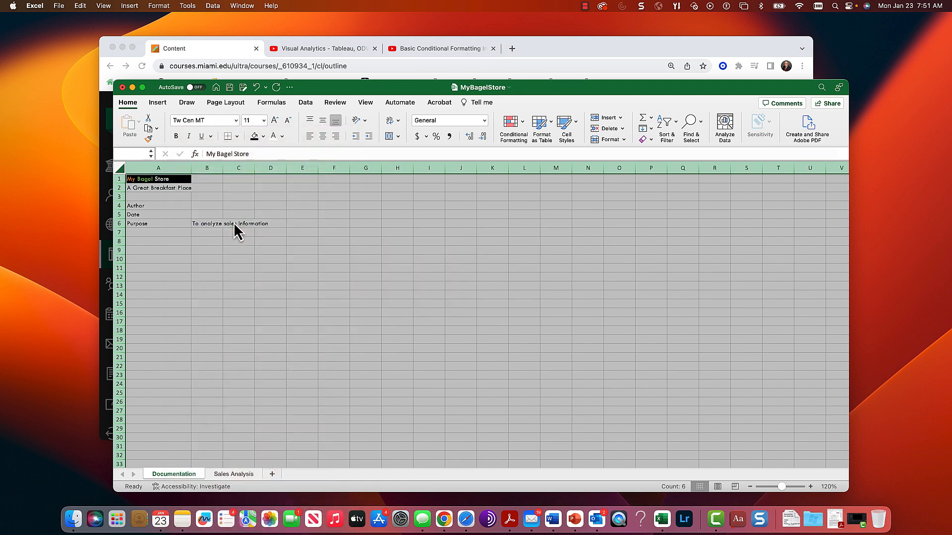
{"action": "left_click", "coordinate": [264, 121]}
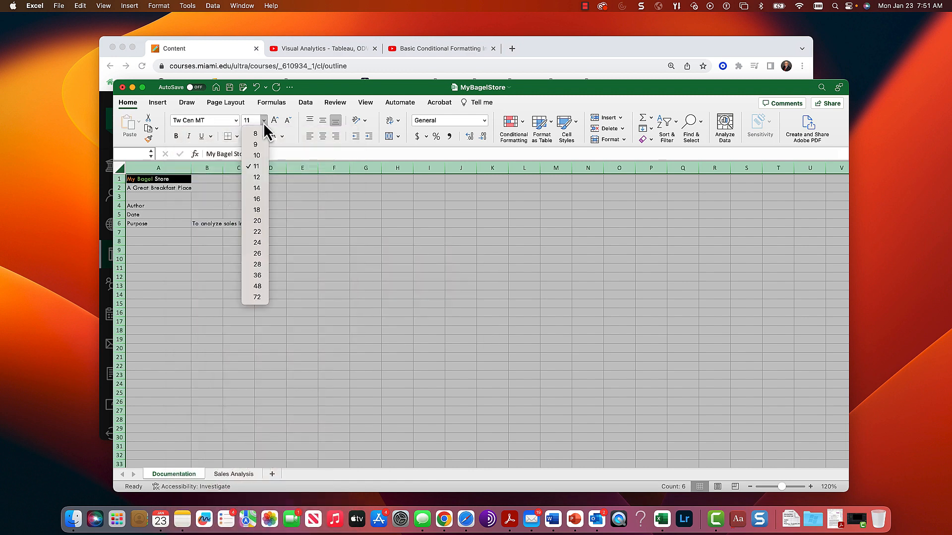
{"action": "left_click", "coordinate": [257, 188]}
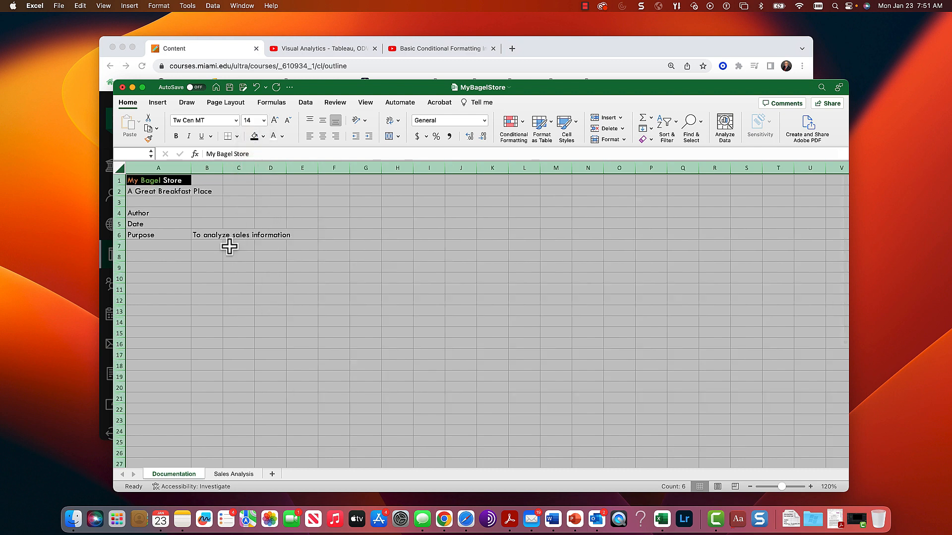
- Enter the author's initials in cell B4 beside the Author label
{"action": "left_click", "coordinate": [202, 235]}
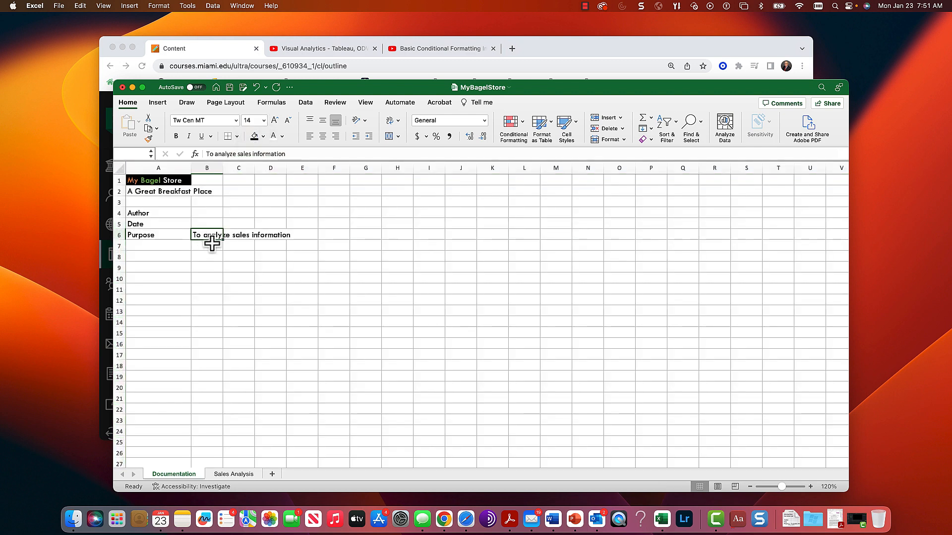
{"action": "left_click", "coordinate": [207, 212]}
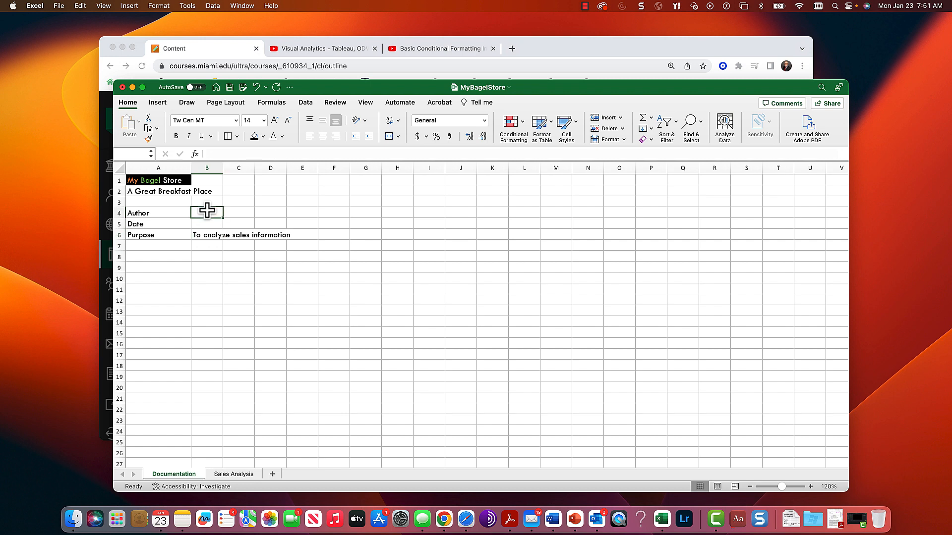
{"action": "type", "text": "KM"}
{"action": "key", "text": "Return"}
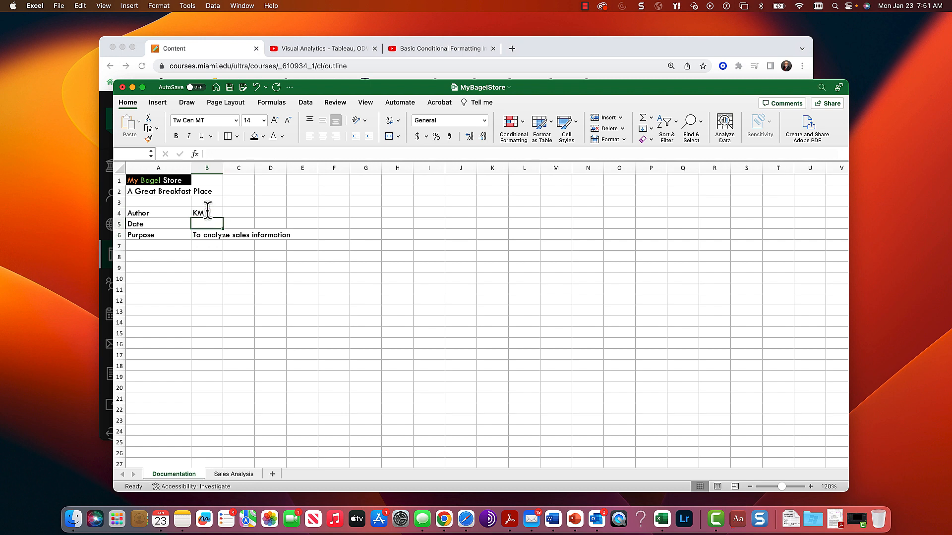
- Enter the formula =TODAY() in cell B5 beside the Date label
{"action": "type", "text": "=tof"}
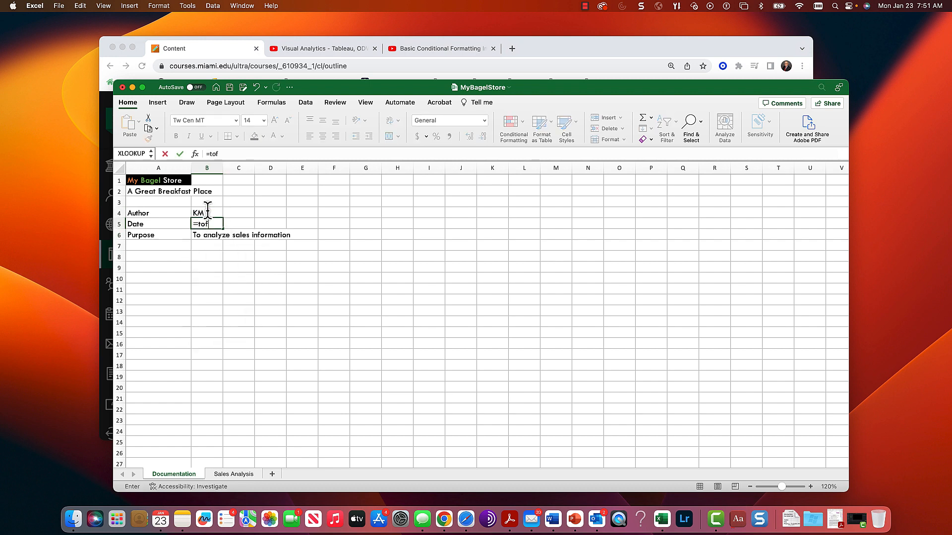
{"action": "key", "text": "BackSpace"}
{"action": "key", "text": "BackSpace"}
{"action": "type", "text": "o"}
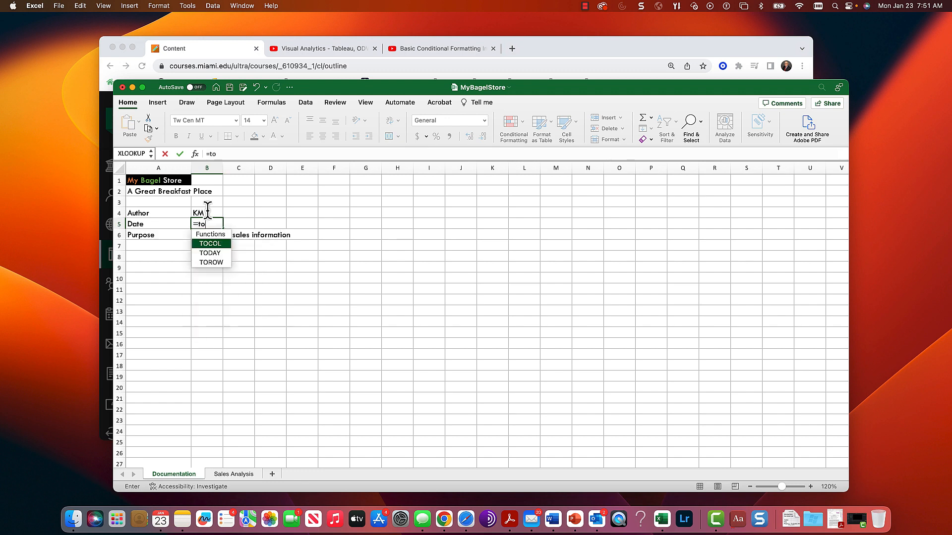
{"action": "type", "text": "day()"}
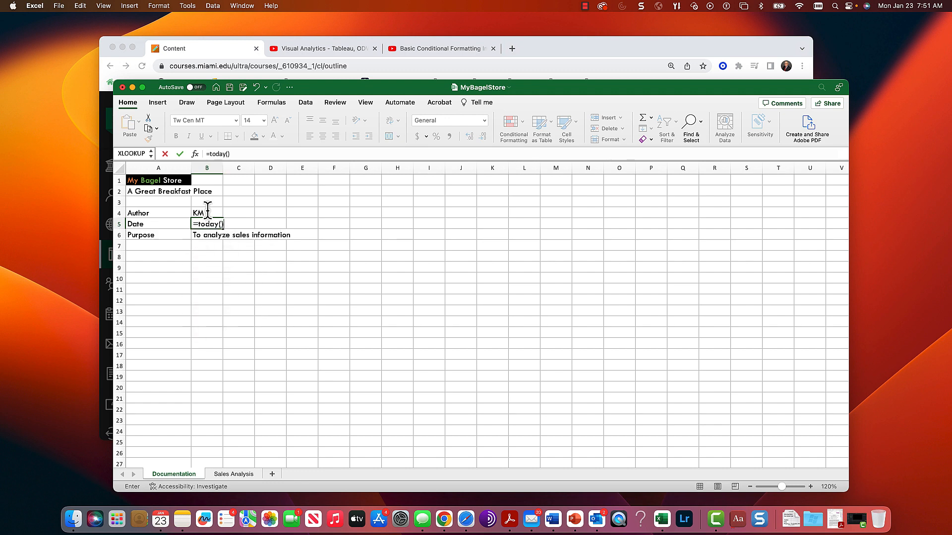
{"action": "key", "text": "Return"}
- Apply the Long Date number format to the date in cell B5
{"action": "key", "text": "Up"}
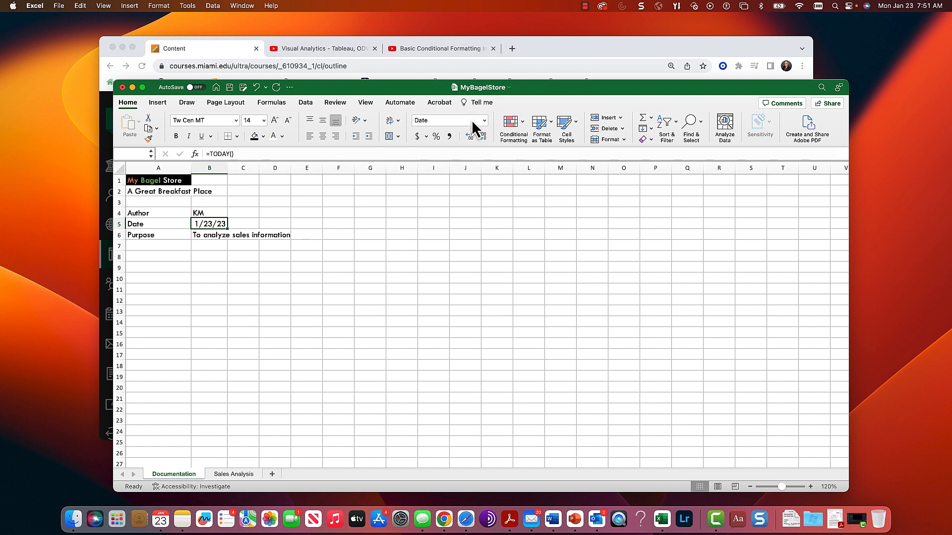
{"action": "left_click", "coordinate": [484, 120]}
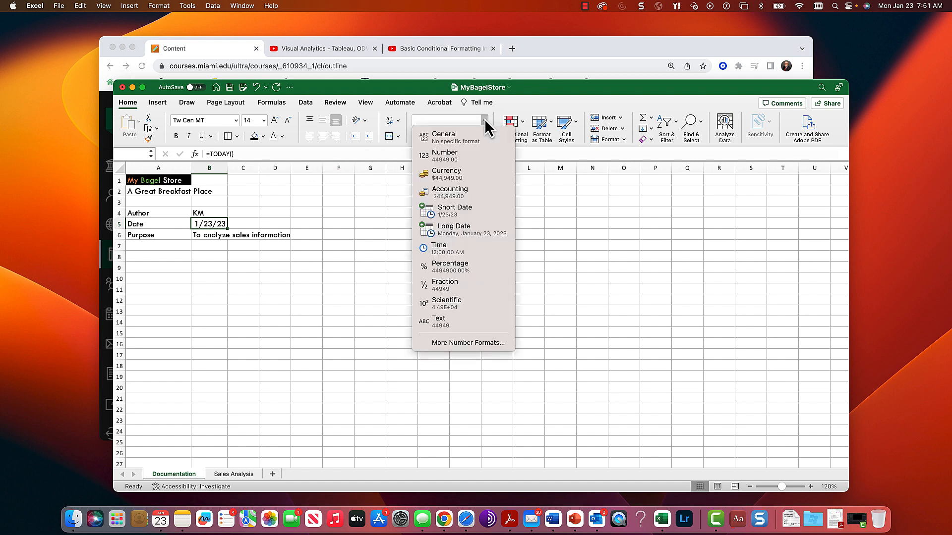
{"action": "left_click", "coordinate": [461, 234]}
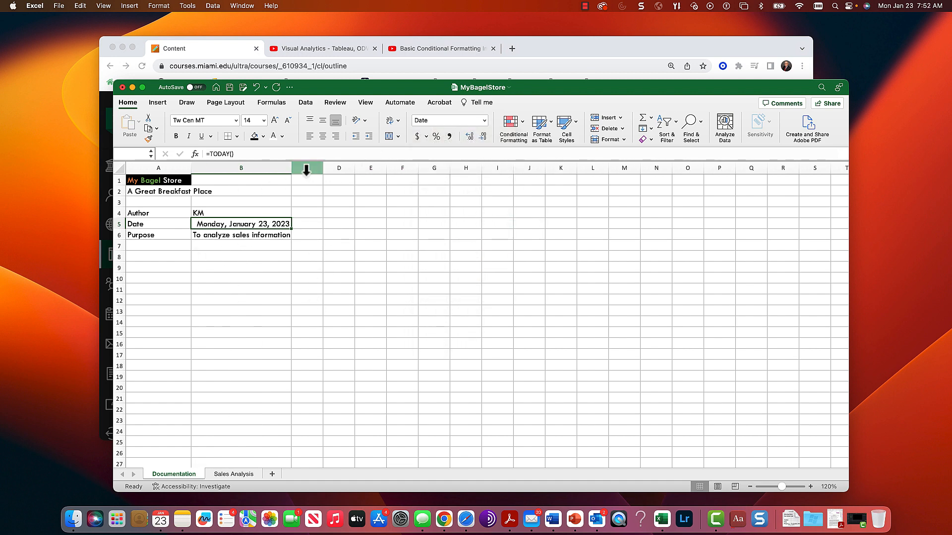
{"action": "left_click", "coordinate": [235, 302]}
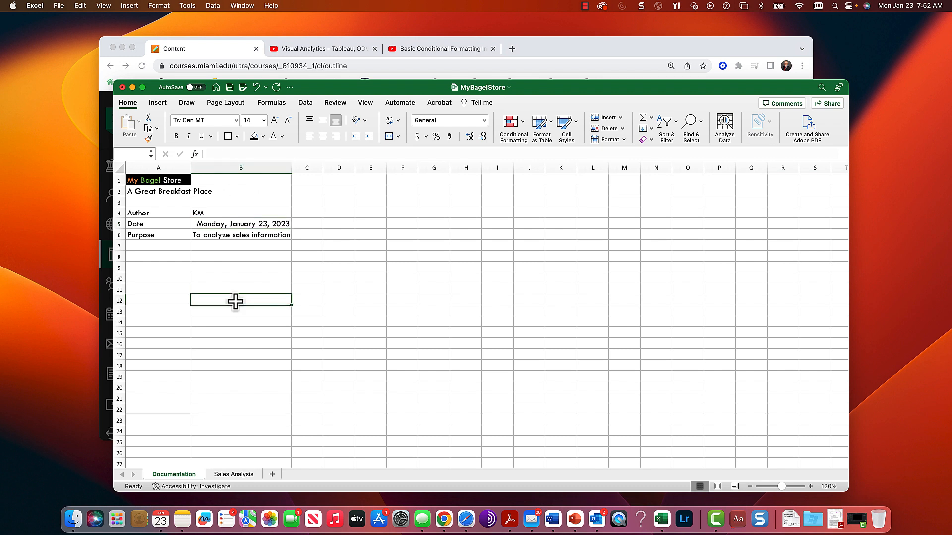
- Extend the purpose text in cell B6 to read "To analyze sales information and build a proforma"
{"action": "left_click", "coordinate": [238, 234]}
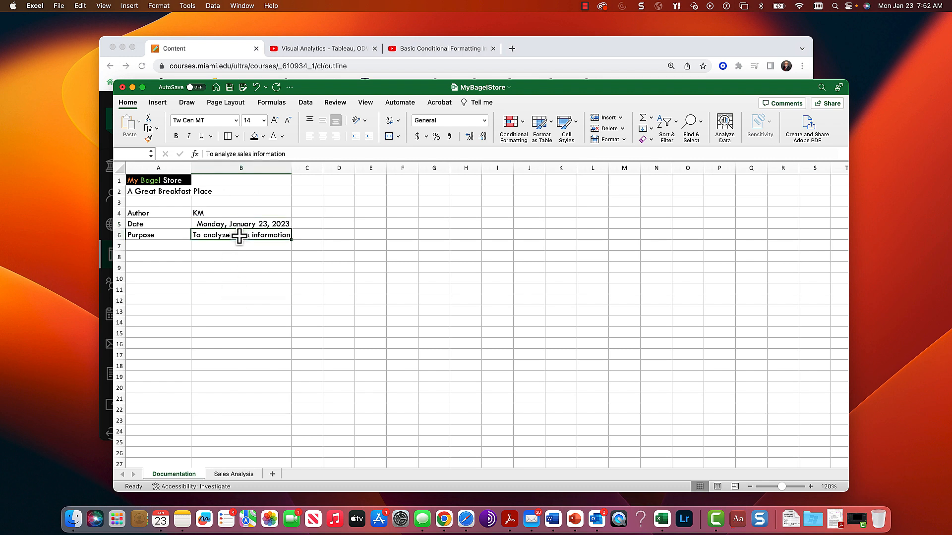
{"action": "left_click", "coordinate": [290, 154]}
{"action": "type", "text": "an"}
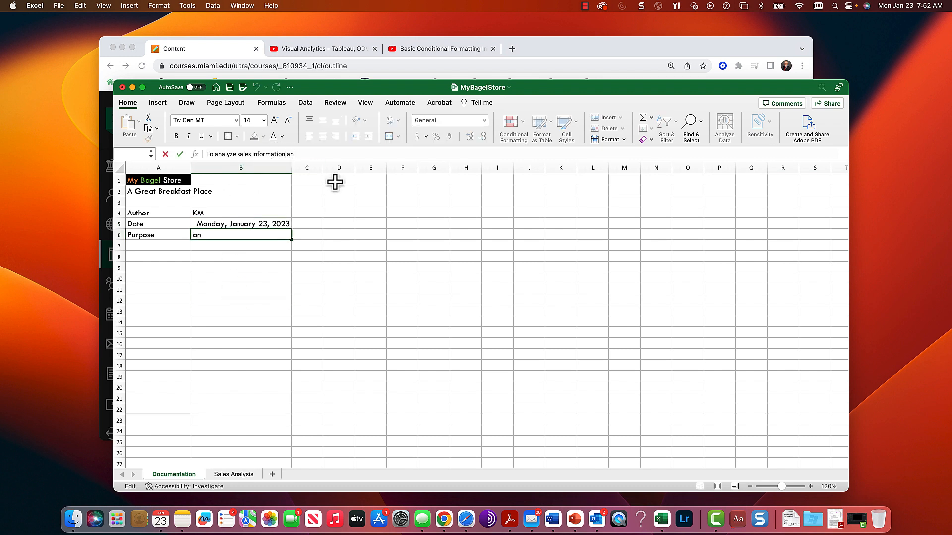
{"action": "type", "text": "d build a proforma"}
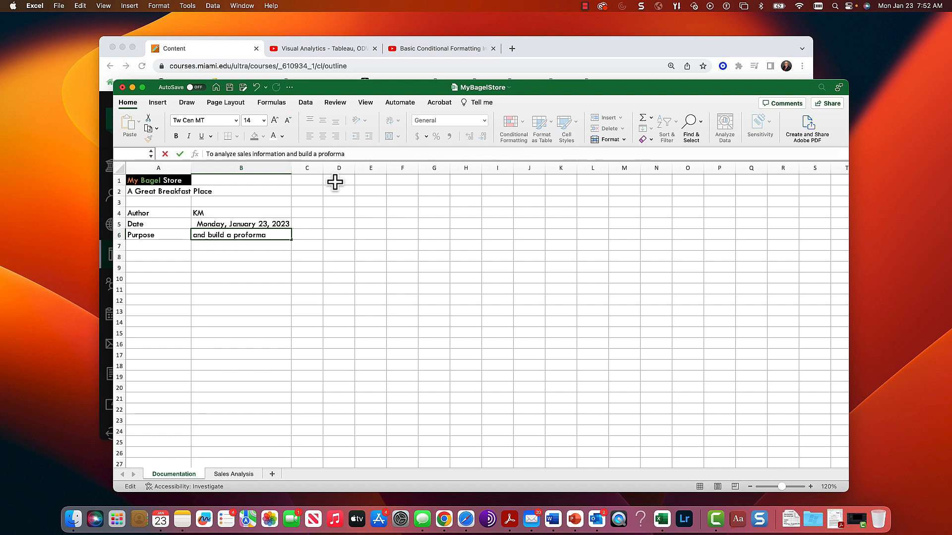
{"action": "key", "text": "Return"}
{"action": "key", "text": "Up"}
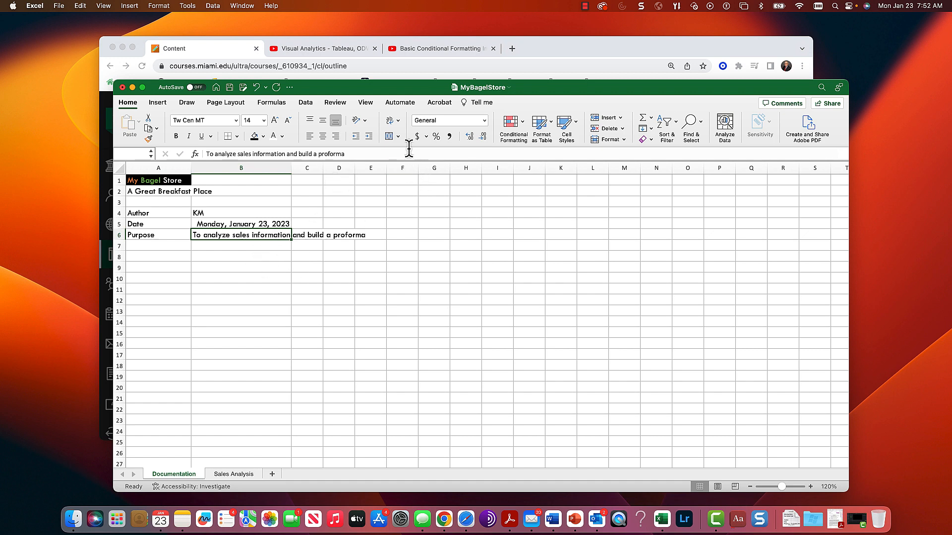
- Turn on text wrapping for the purpose description in cell B6
{"action": "right_click", "coordinate": [276, 234]}
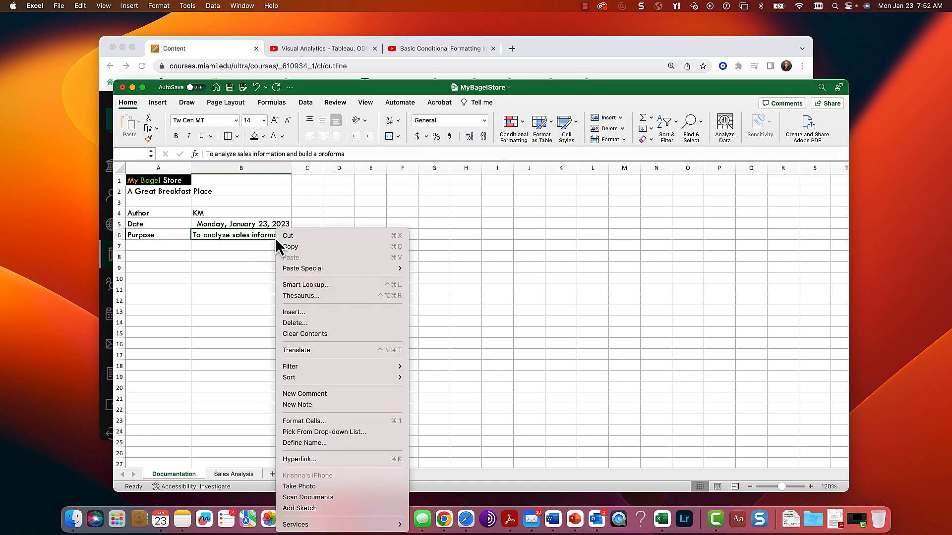
{"action": "left_click", "coordinate": [338, 422]}
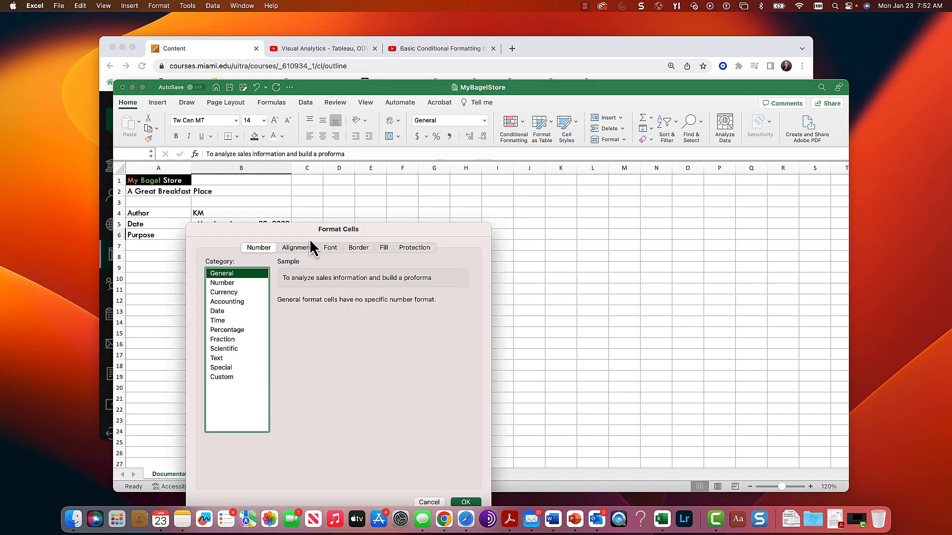
{"action": "left_click", "coordinate": [297, 248]}
{"action": "left_click", "coordinate": [236, 421]}
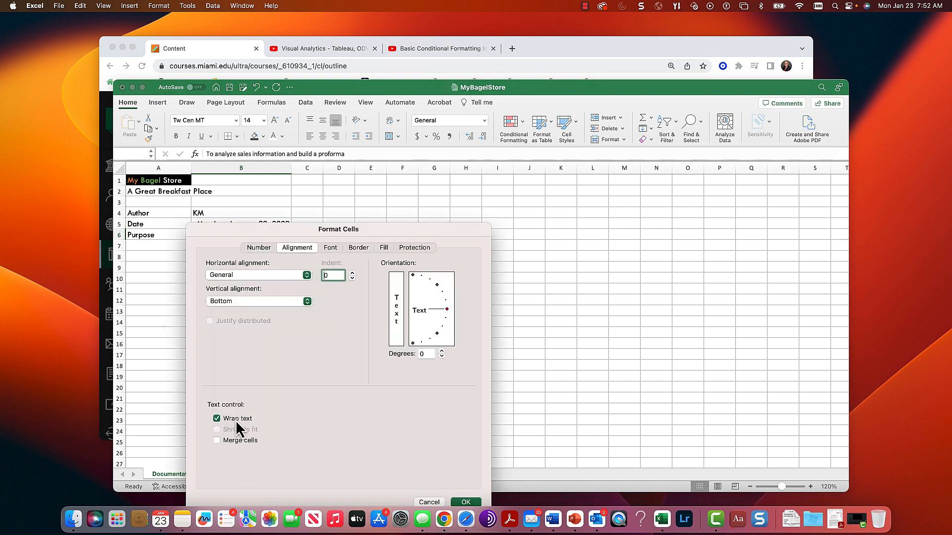
{"action": "left_click", "coordinate": [466, 502]}
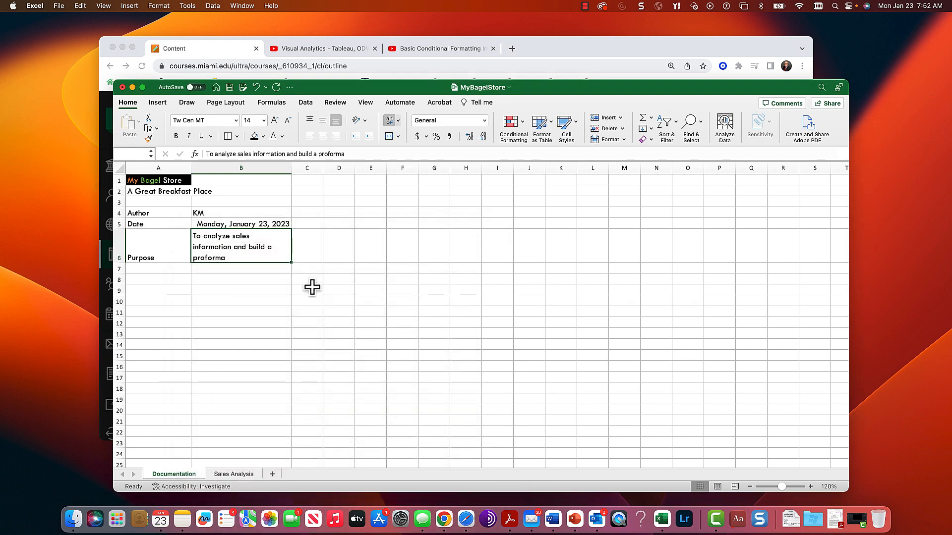
- On the Sales Analysis sheet, fill the Store column from Store 1 in B27 down to Store 20 in B46
{"action": "left_click", "coordinate": [230, 475]}
{"action": "scroll", "coordinate": [351, 354], "scroll_direction": "down", "scroll_amount": 6}
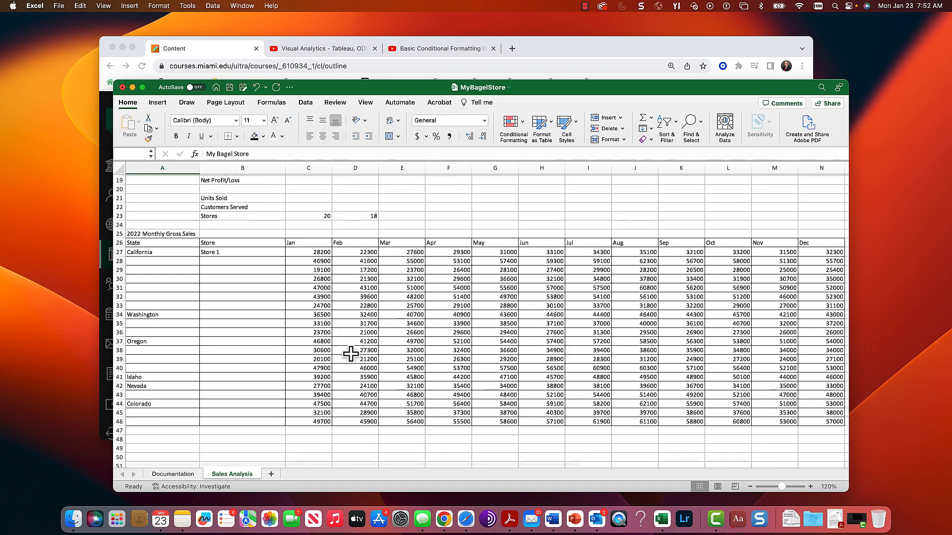
{"action": "left_click", "coordinate": [245, 252]}
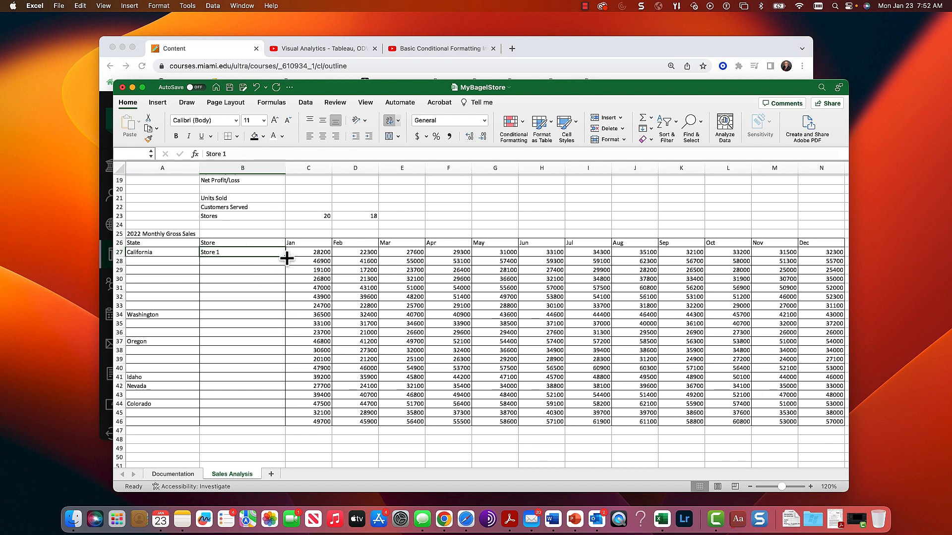
{"action": "left_click_drag", "start_coordinate": [287, 257], "coordinate": [283, 428]}
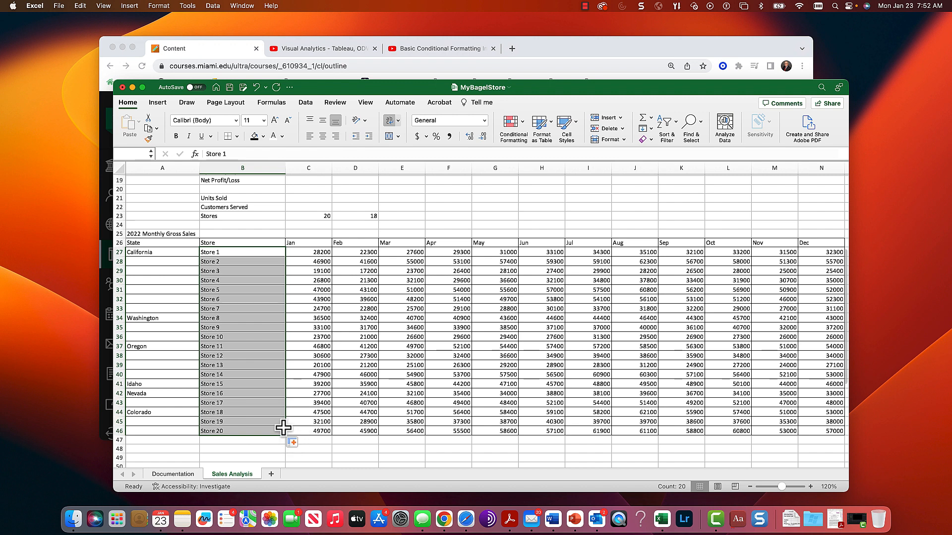
{"action": "left_click", "coordinate": [233, 433]}
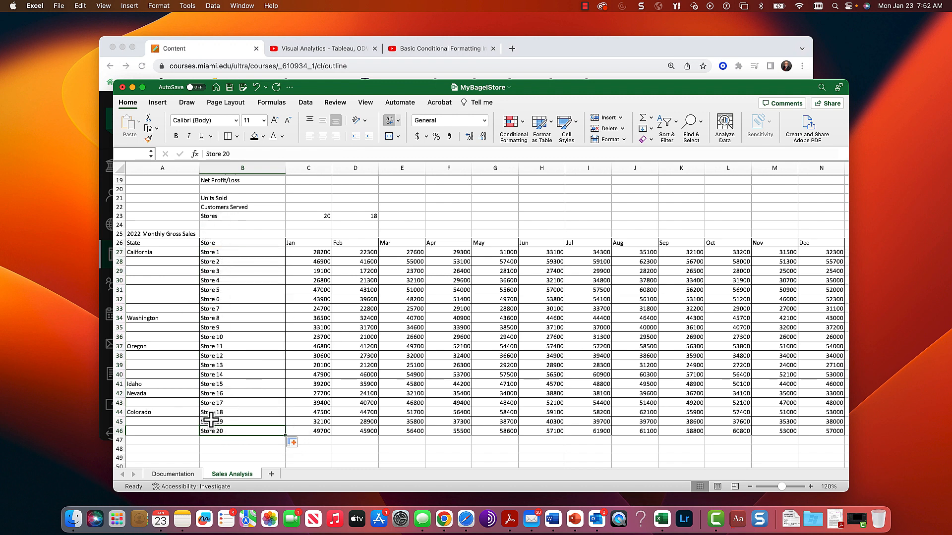
- Add the headings Total, Min, Max and Deviation in cells O26 to R26, after the Dec column of the monthly gross sales table
{"action": "scroll", "coordinate": [321, 320], "scroll_direction": "up", "scroll_amount": 5}
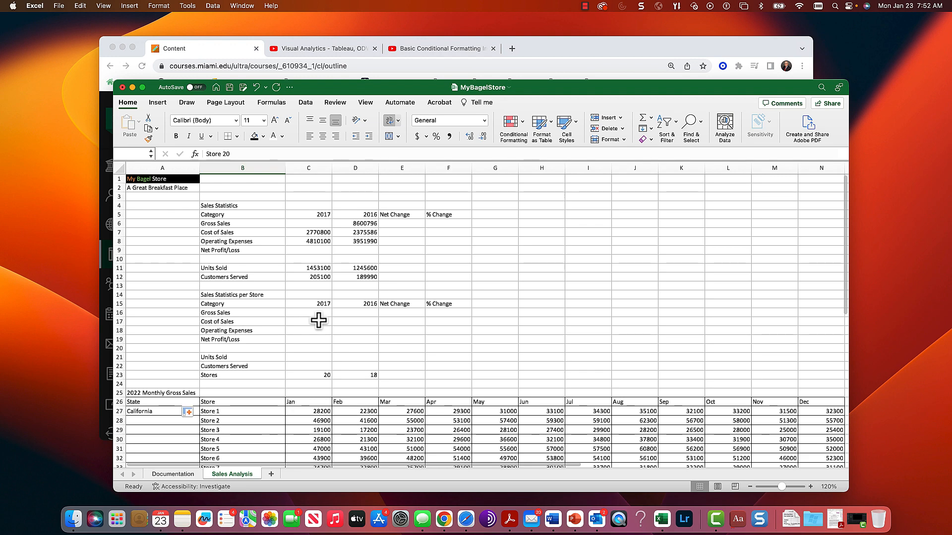
{"action": "scroll", "coordinate": [318, 321], "scroll_direction": "down", "scroll_amount": 1}
{"action": "scroll", "coordinate": [319, 321], "scroll_direction": "down", "scroll_amount": 3}
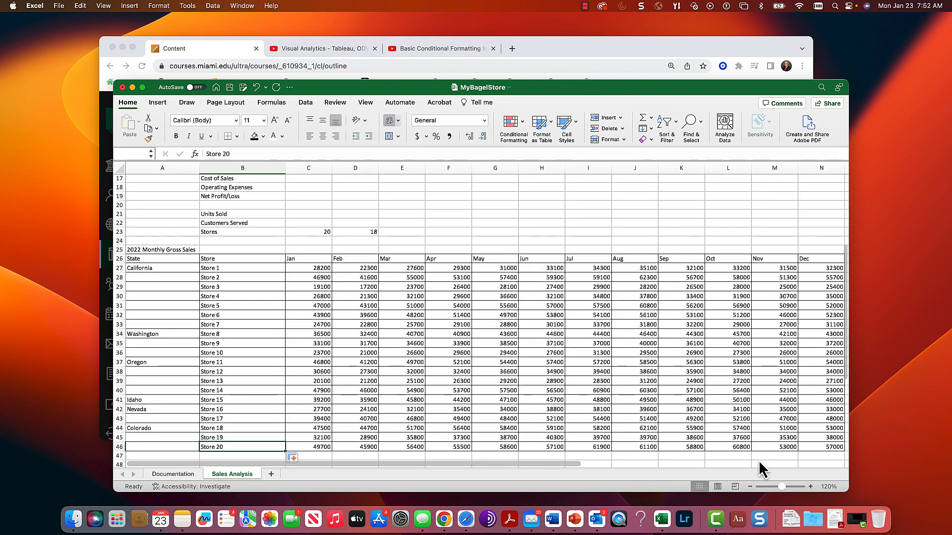
{"action": "left_click", "coordinate": [751, 487]}
{"action": "left_click", "coordinate": [751, 487]}
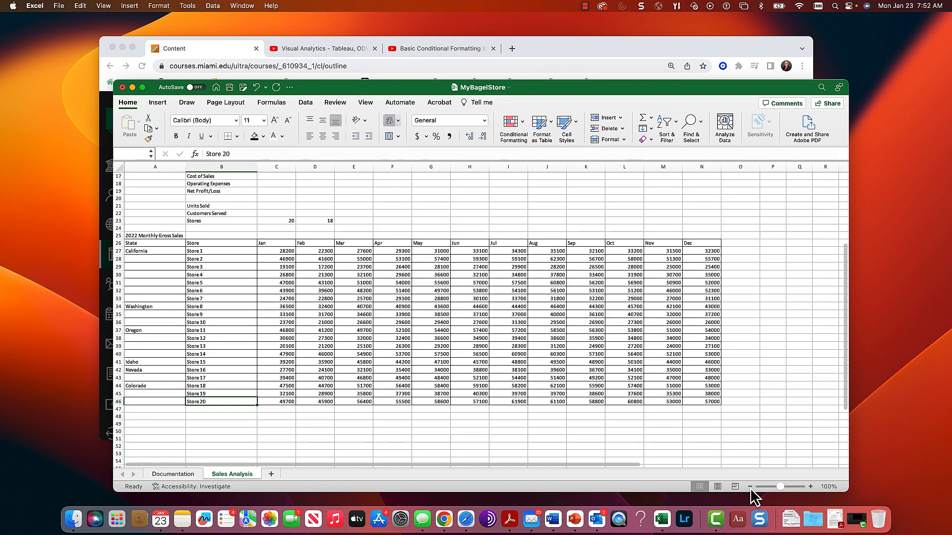
{"action": "left_click", "coordinate": [736, 243]}
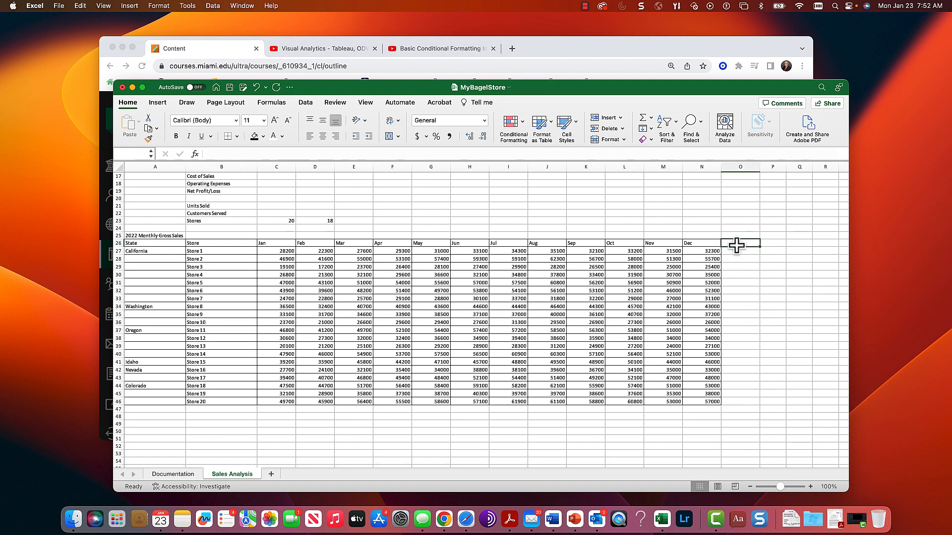
{"action": "type", "text": "Tot"}
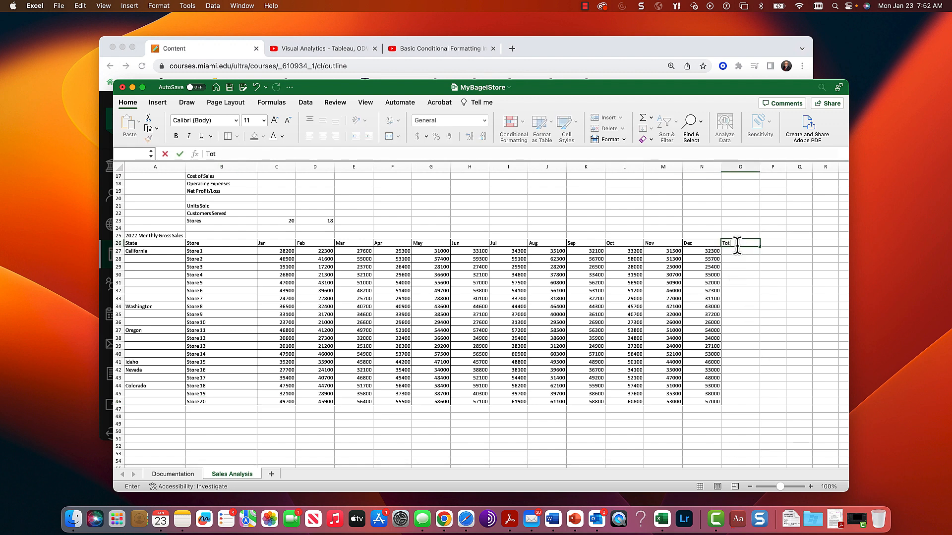
{"action": "type", "text": "al"}
{"action": "key", "text": "Tab"}
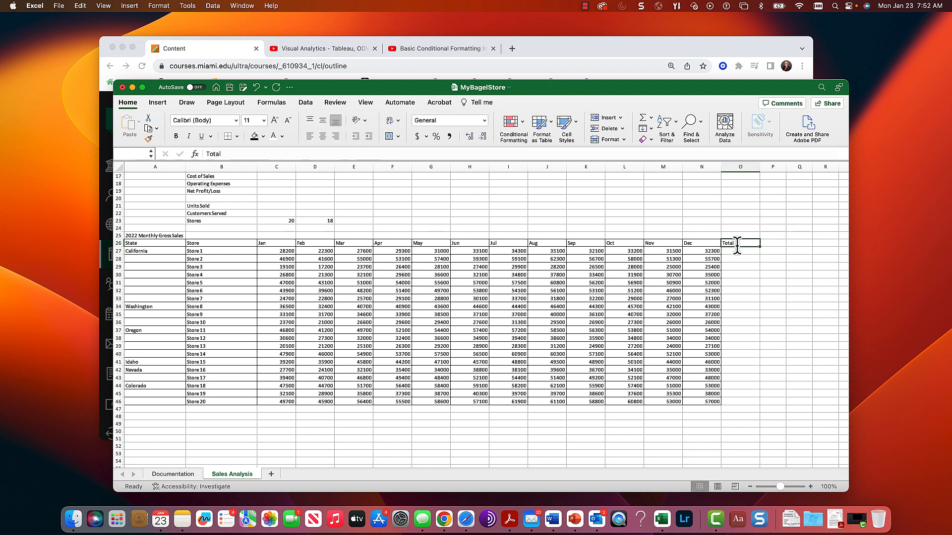
{"action": "type", "text": "Min"}
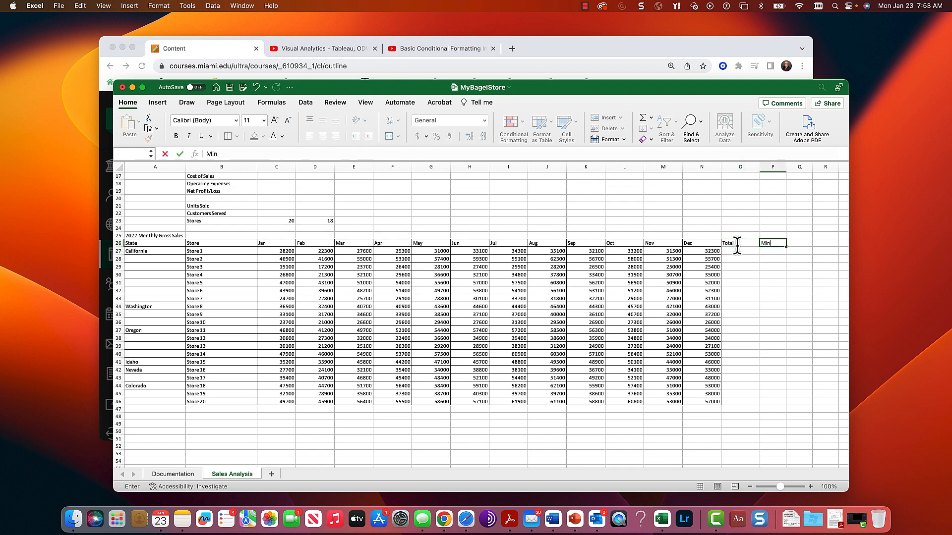
{"action": "key", "text": "Tab"}
{"action": "type", "text": "Ma"}
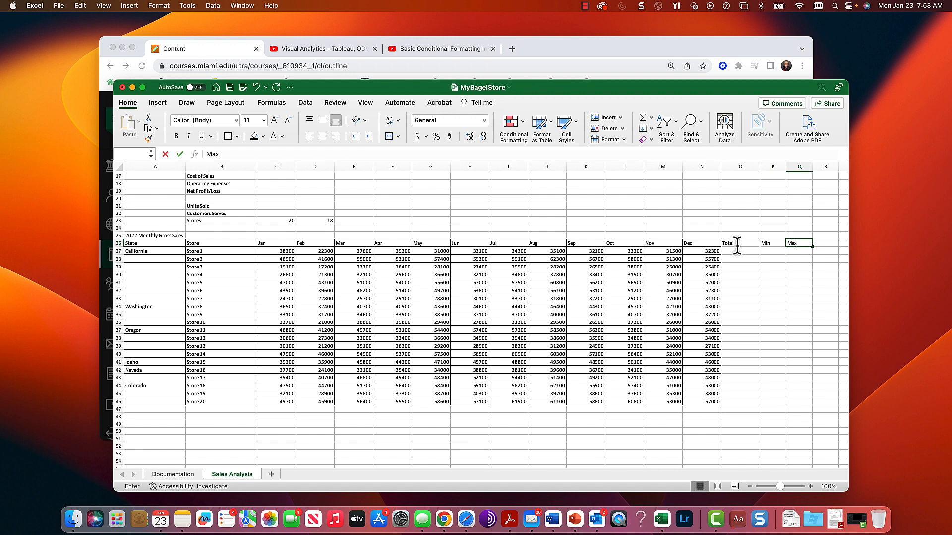
{"action": "key", "text": "Tab"}
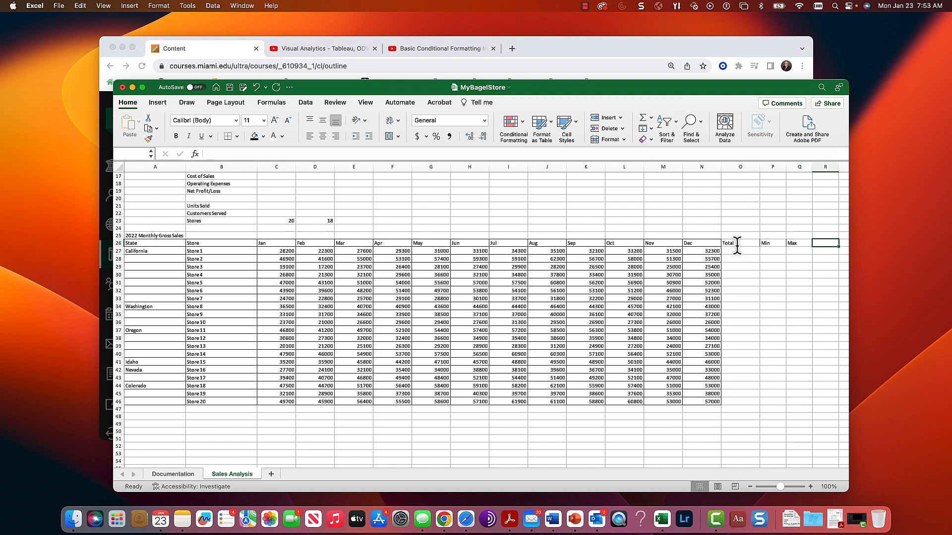
{"action": "type", "text": "Deviation"}
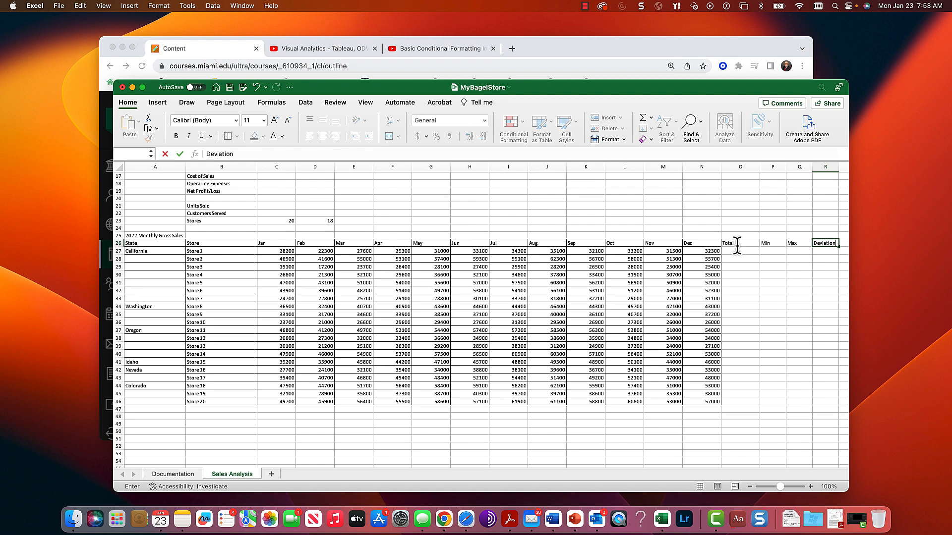
{"action": "key", "text": "Return"}
- Enter a SUM formula over C27:N27 in cell O27 to total Store 1's January to December sales
{"action": "key", "text": "Left"}
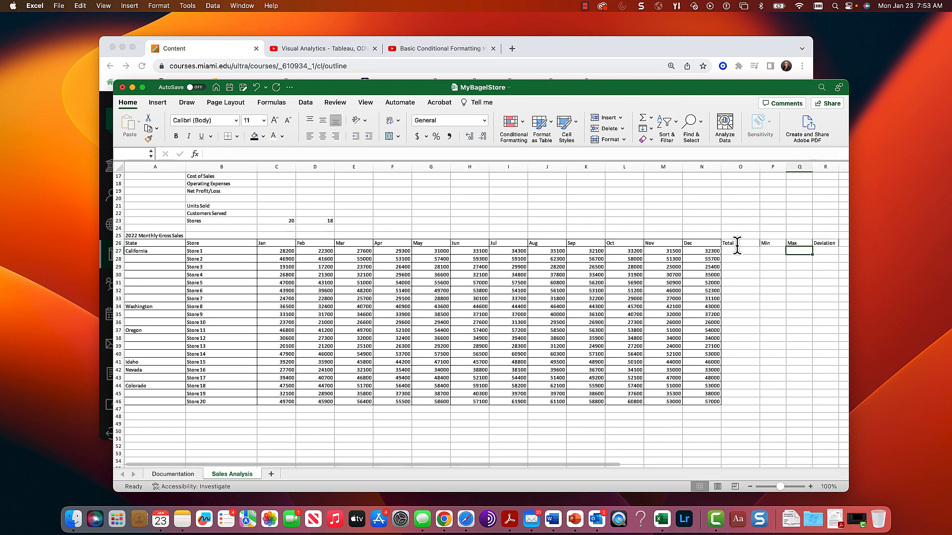
{"action": "key", "text": "Left"}
{"action": "key", "text": "Left"}
{"action": "type", "text": "=sum("}
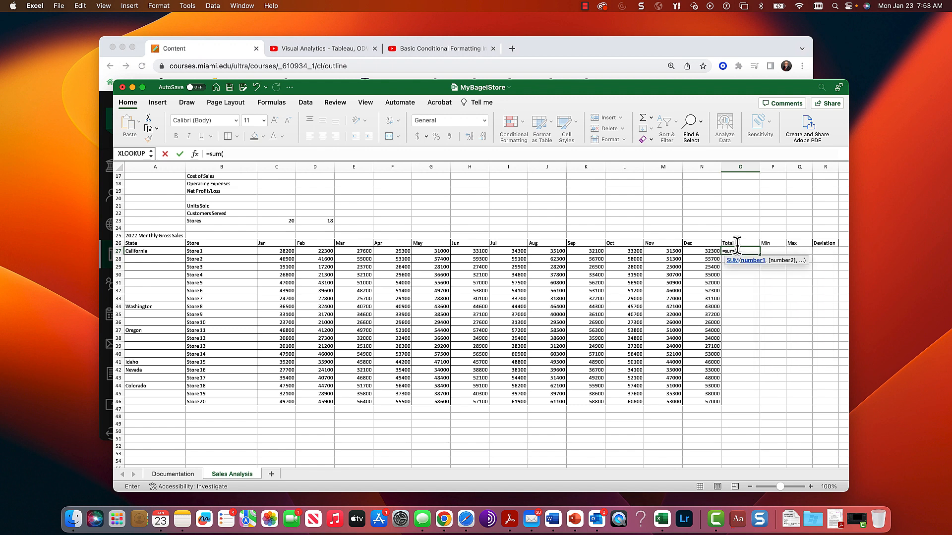
{"action": "key", "text": "Left"}
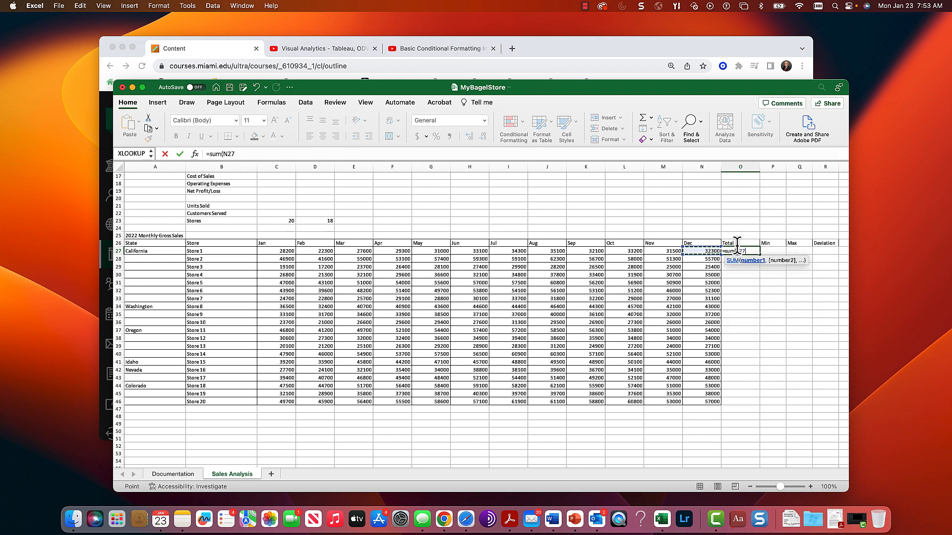
{"action": "key", "text": "shift+Left"}
{"action": "key", "text": "shift+Left"}
{"action": "key", "text": "shift+Left"}
{"action": "key", "text": "shift+Left"}
{"action": "key", "text": "shift+Left"}
{"action": "key", "text": "shift+Left"}
{"action": "key", "text": "shift+Left"}
{"action": "key", "text": "shift+Left"}
{"action": "key", "text": "shift+Left"}
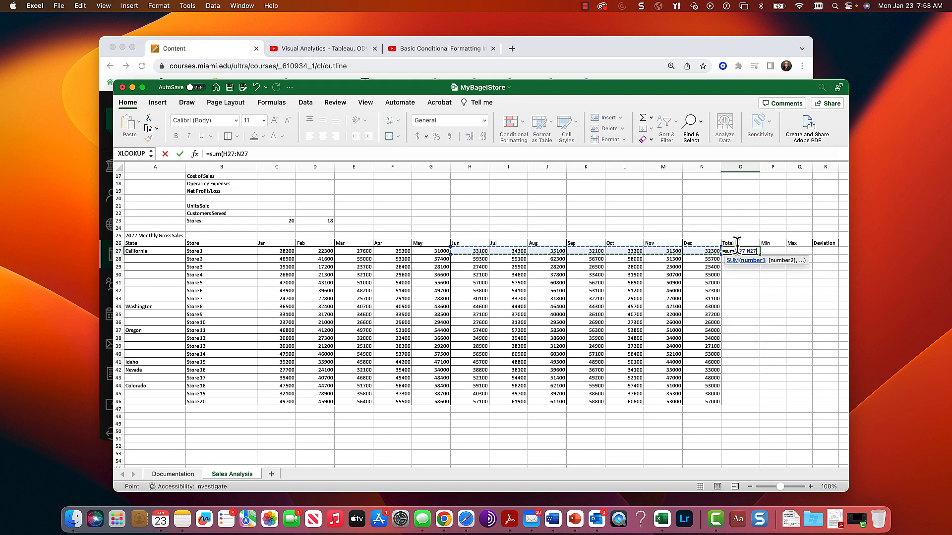
{"action": "key", "text": "shift+Left"}
{"action": "key", "text": "shift+Left"}
{"action": "key", "text": "Tab"}
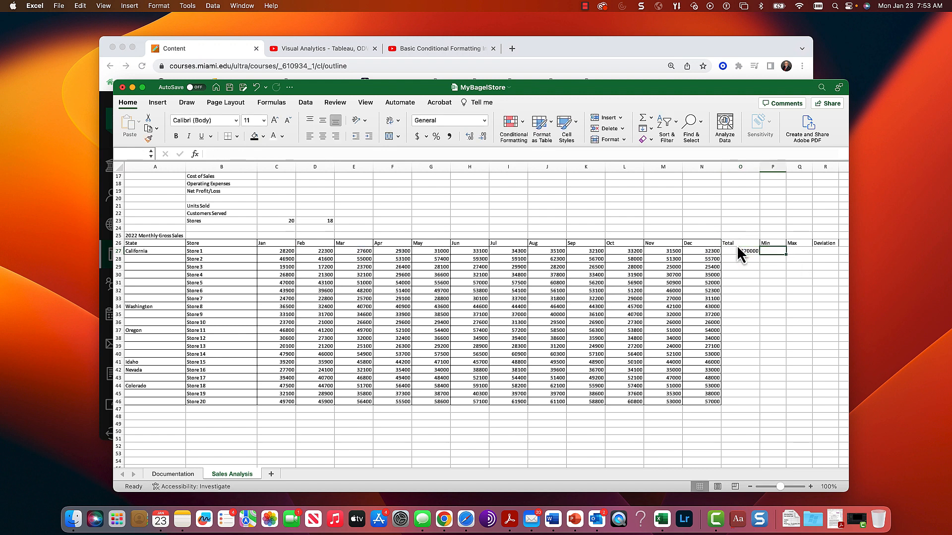
- Enter a MIN formula over C27:N27 in cell P27 for Store 1's lowest monthly sales
{"action": "type", "text": "=min("}
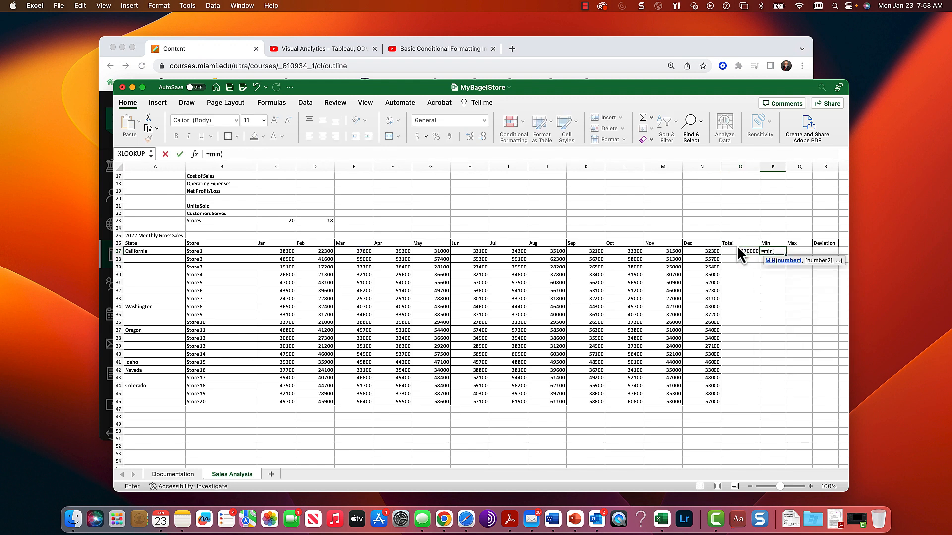
{"action": "key", "text": "Left"}
{"action": "key", "text": "shift+Left"}
{"action": "key", "text": "shift+Left"}
{"action": "key", "text": "shift+Left"}
{"action": "key", "text": "shift+Left"}
{"action": "key", "text": "shift+Left"}
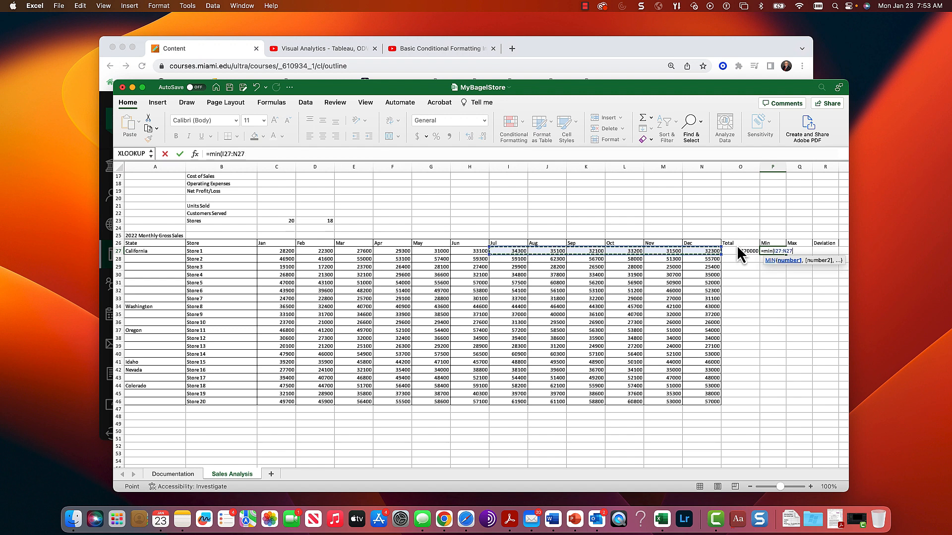
{"action": "key", "text": "shift+Left"}
{"action": "key", "text": "shift+Left"}
{"action": "key", "text": "shift+Left"}
{"action": "key", "text": "shift+Left"}
{"action": "key", "text": "shift+Left"}
{"action": "key", "text": "shift+Left"}
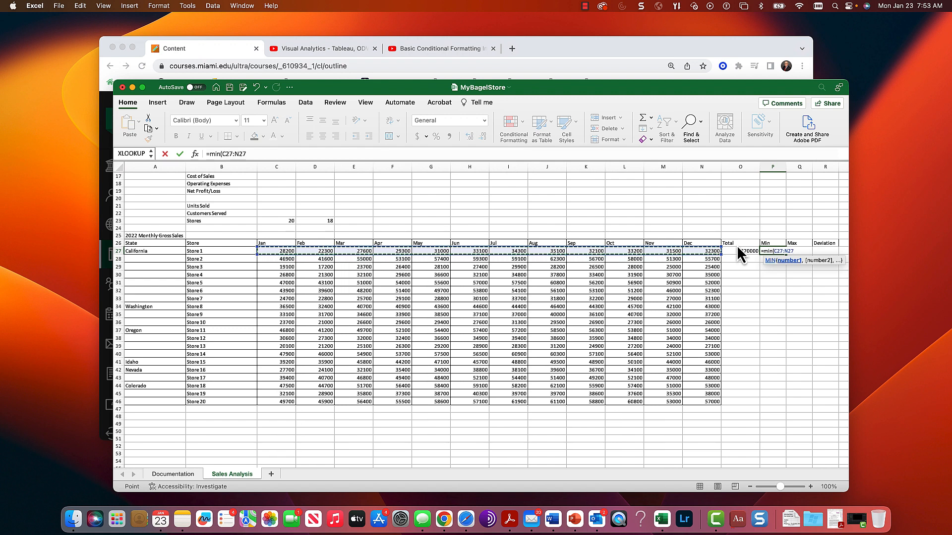
{"action": "key", "text": "Tab"}
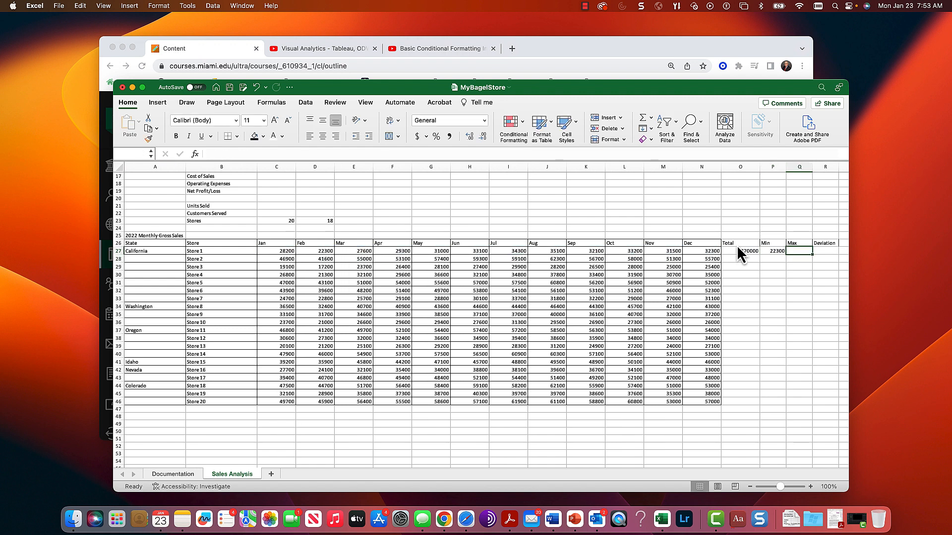
- Enter a MAX formula over C27:N27 in cell Q27 for Store 1's highest monthly sales
{"action": "type", "text": "=ma"}
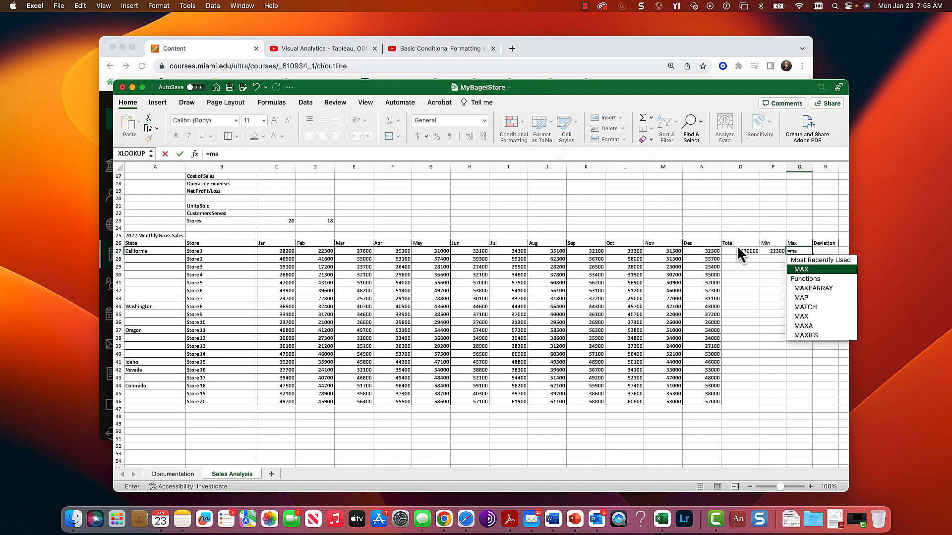
{"action": "type", "text": "x("}
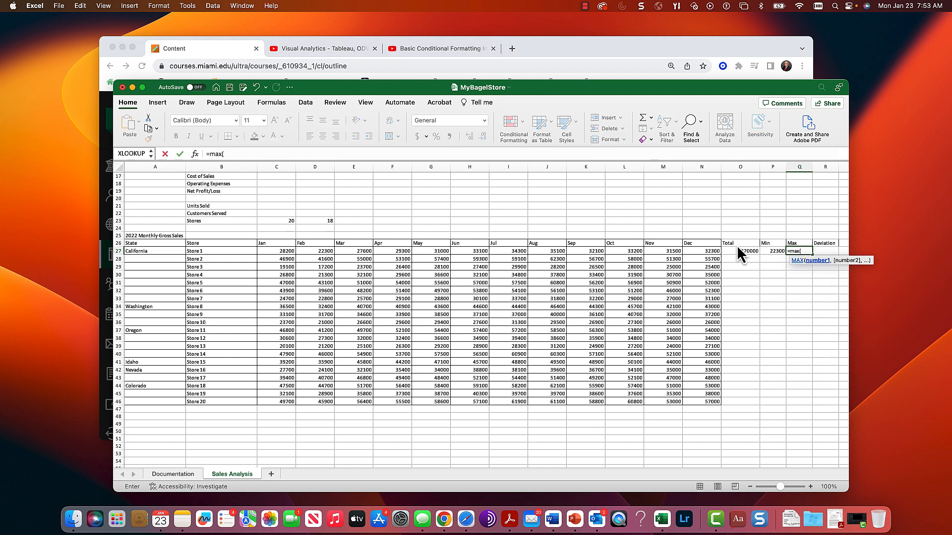
{"action": "key", "text": "Left"}
{"action": "key", "text": "Left"}
{"action": "key", "text": "Left"}
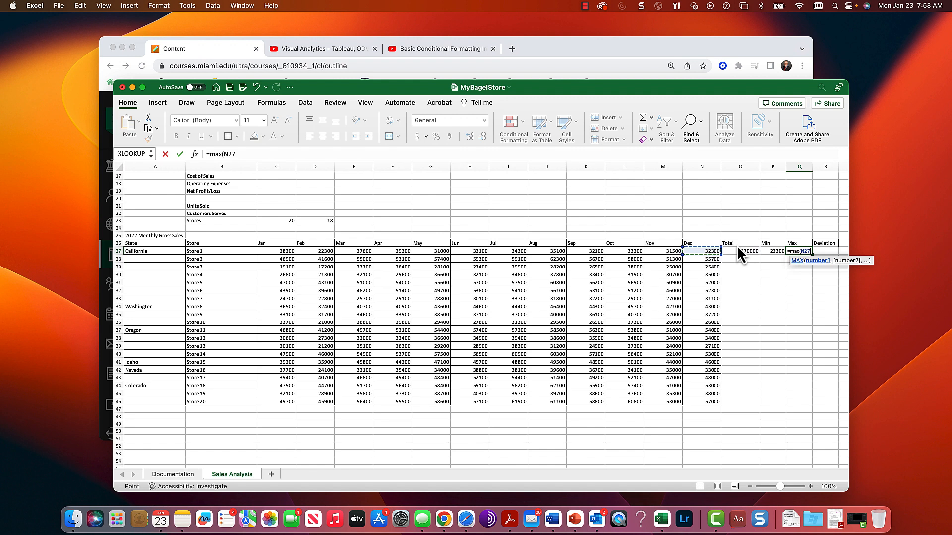
{"action": "key", "text": "shift+Left"}
{"action": "key", "text": "shift+Left"}
{"action": "key", "text": "shift+Left"}
{"action": "key", "text": "shift+Left"}
{"action": "key", "text": "shift+Left"}
{"action": "key", "text": "shift+Left"}
{"action": "key", "text": "shift+Left"}
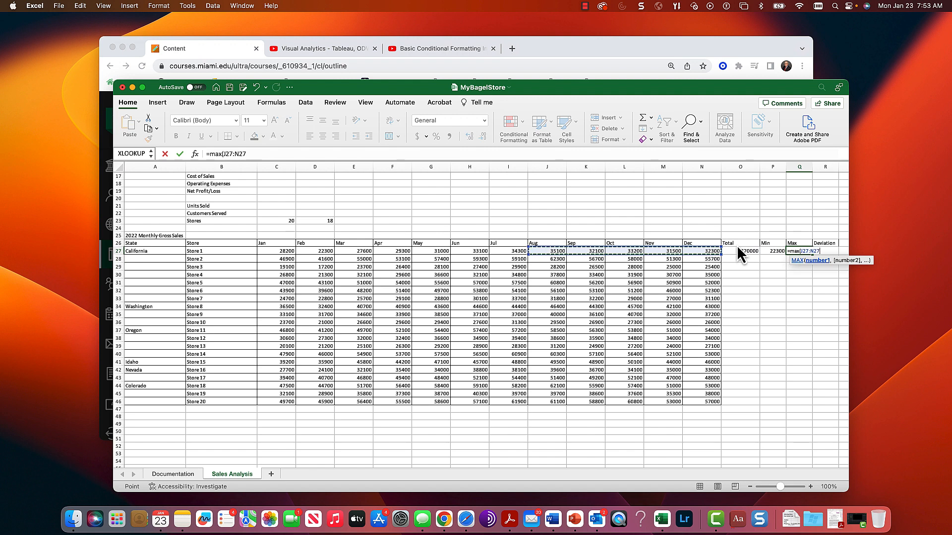
{"action": "key", "text": "shift+Left"}
{"action": "key", "text": "shift+Left"}
{"action": "key", "text": "shift+Left"}
{"action": "key", "text": "shift+Left"}
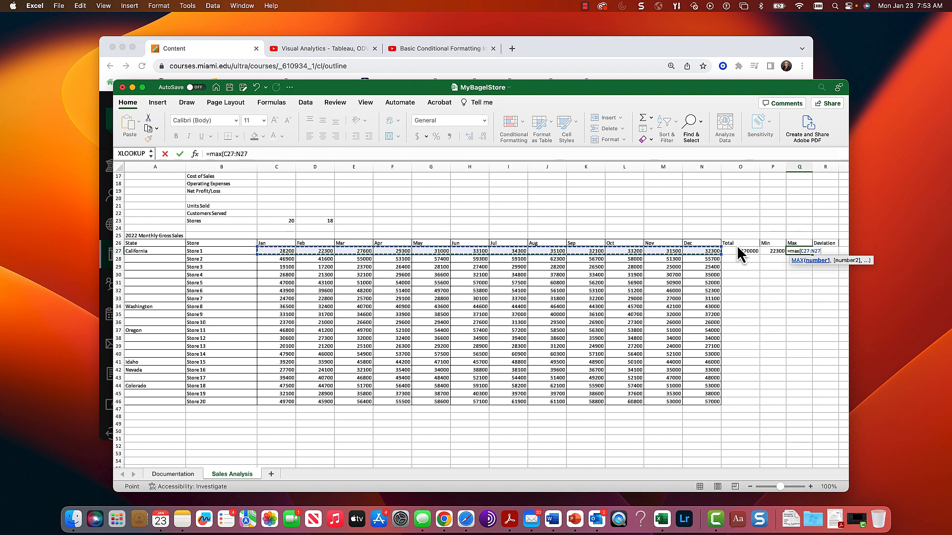
{"action": "type", "text": ")"}
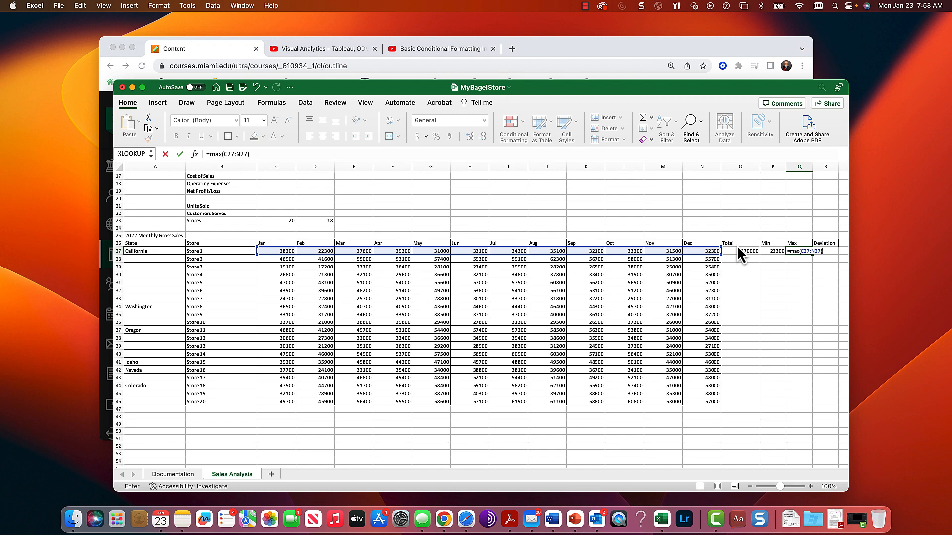
{"action": "key", "text": "Tab"}
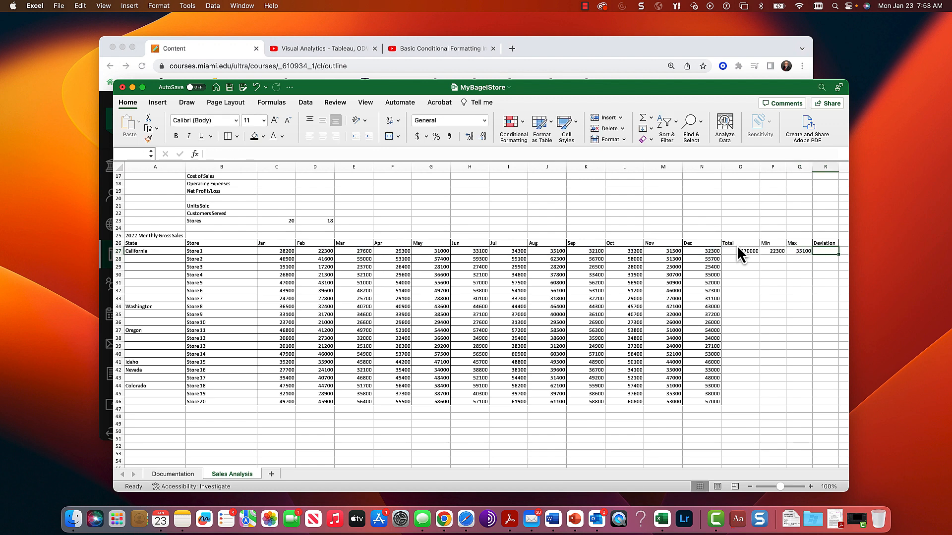
- Enter a STDEV formula over C27:N27 in cell R27 for the deviation of Store 1's monthly sales
{"action": "type", "text": "=stdev"}
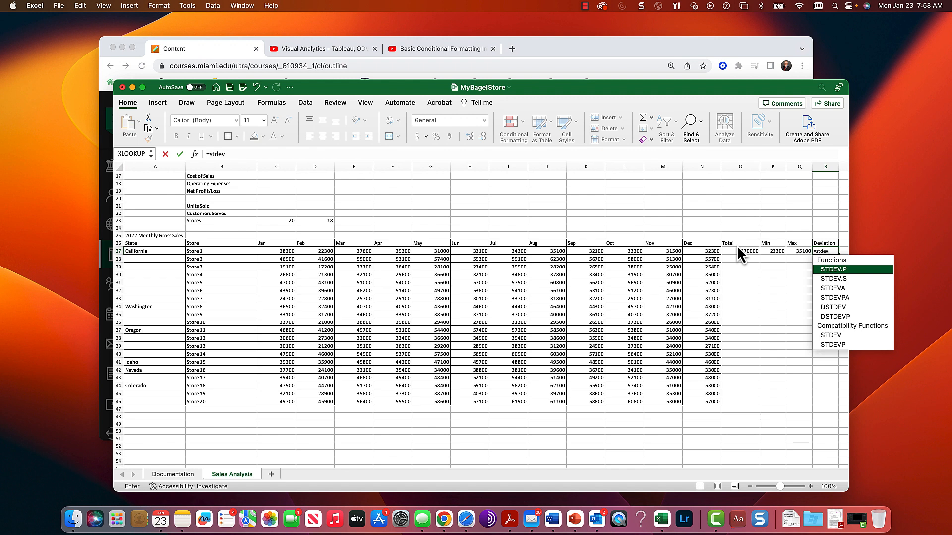
{"action": "type", "text": "("}
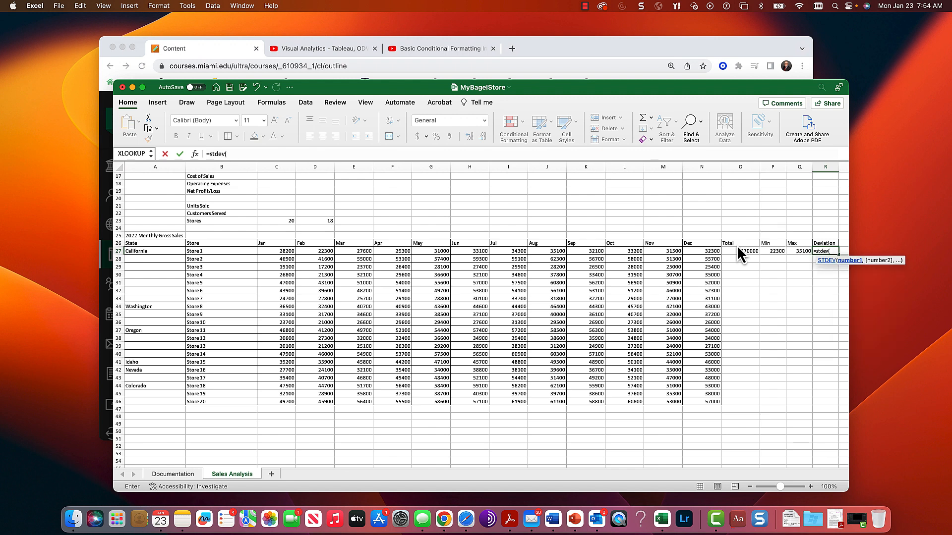
{"action": "key", "text": "Left"}
{"action": "key", "text": "Left"}
{"action": "key", "text": "Left"}
{"action": "key", "text": "Left"}
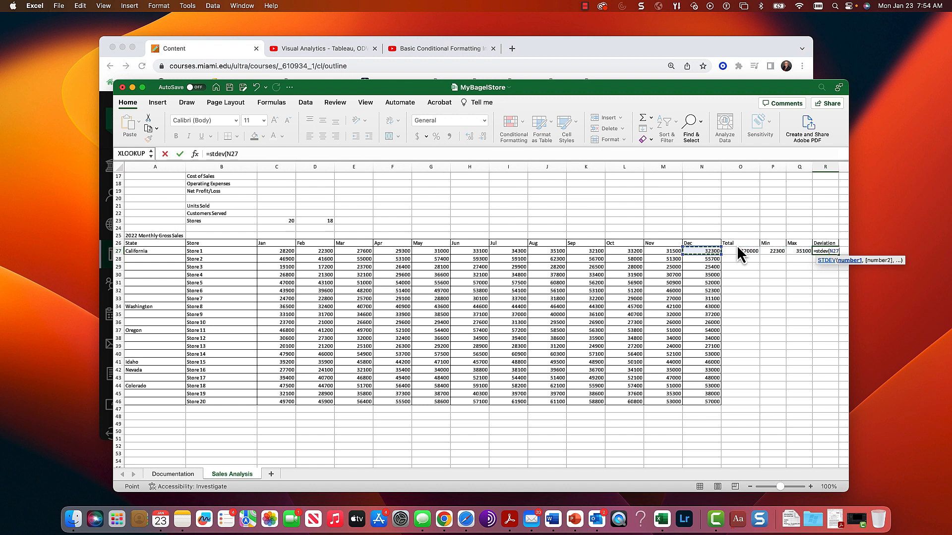
{"action": "key", "text": "shift+Left"}
{"action": "key", "text": "shift+Left"}
{"action": "key", "text": "shift+Left"}
{"action": "key", "text": "shift+Left"}
{"action": "key", "text": "shift+Left"}
{"action": "key", "text": "shift+Left"}
{"action": "key", "text": "shift+Left"}
{"action": "key", "text": "shift+Left"}
{"action": "key", "text": "shift+Left"}
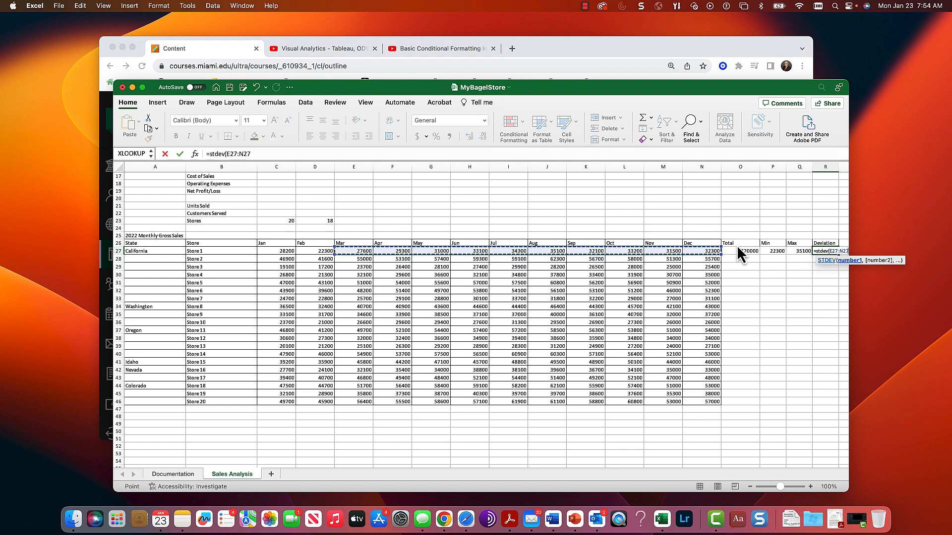
{"action": "key", "text": "shift+Left"}
{"action": "key", "text": "shift+Left"}
{"action": "key", "text": "Return"}
{"action": "key", "text": "Right"}
{"action": "key", "text": "Right"}
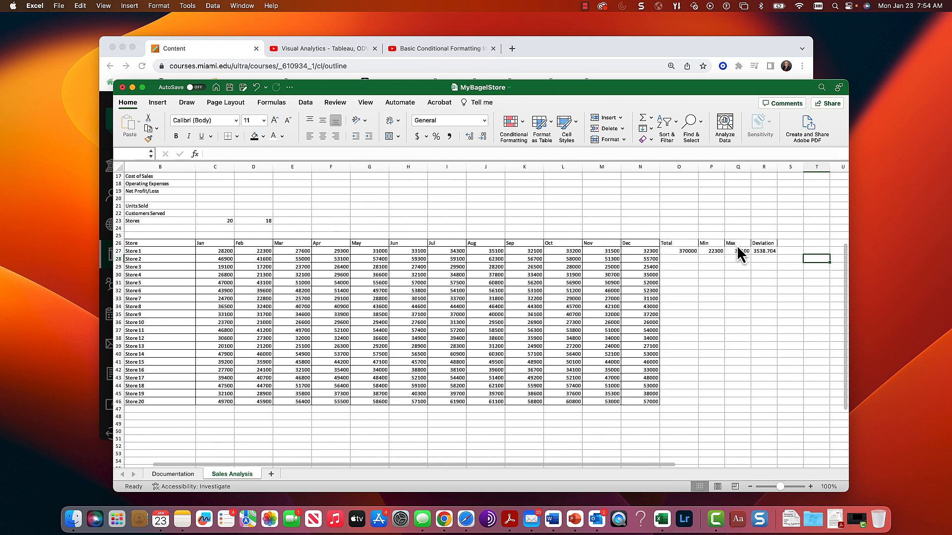
- Fill the Total, Min, Max and Deviation formulas in O27:R27 down to row 46 for all 20 stores
{"action": "key", "text": "Up"}
{"action": "key", "text": "Left"}
{"action": "key", "text": "Left"}
{"action": "key", "text": "Left"}
{"action": "key", "text": "Left"}
{"action": "key", "text": "Left"}
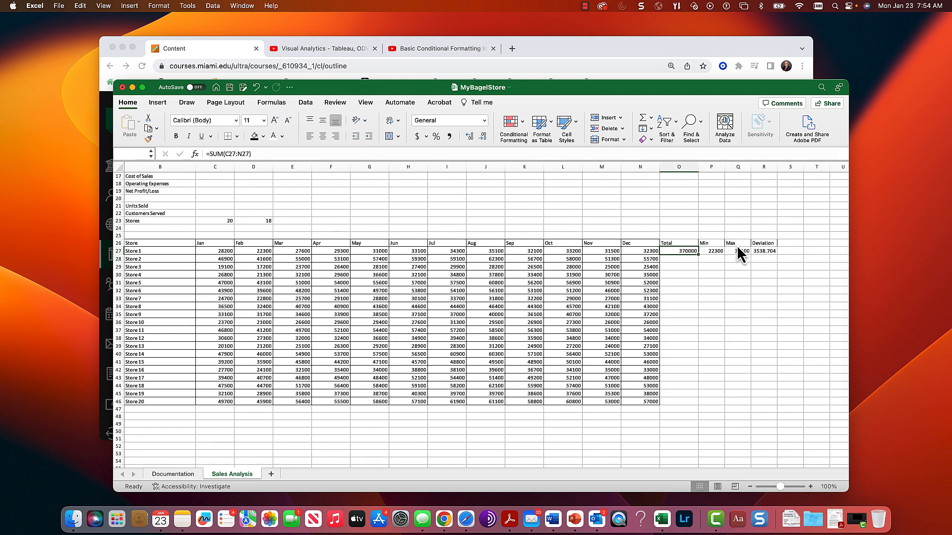
{"action": "key", "text": "shift+Right"}
{"action": "key", "text": "shift+Right"}
{"action": "key", "text": "shift+Right"}
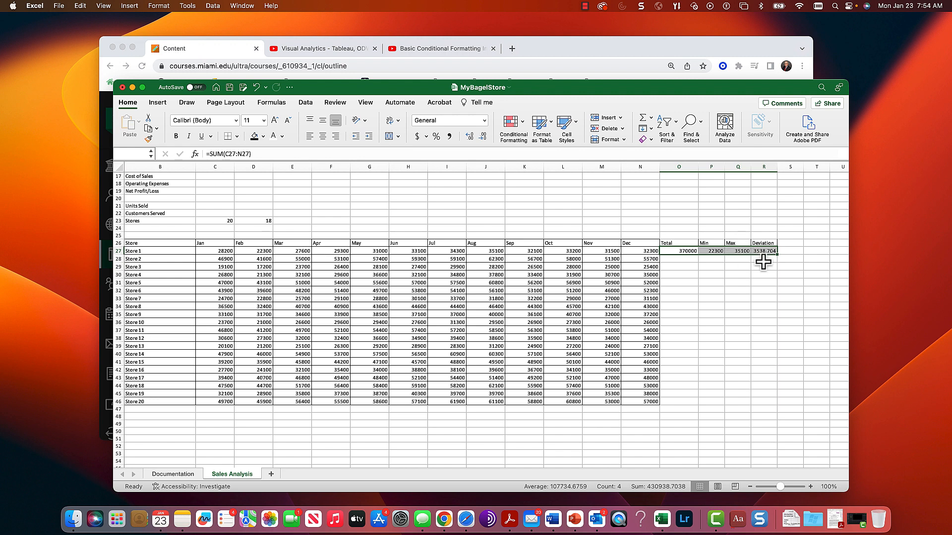
{"action": "left_click_drag", "start_coordinate": [777, 255], "coordinate": [776, 256]}
{"action": "double_click", "coordinate": [777, 255]}
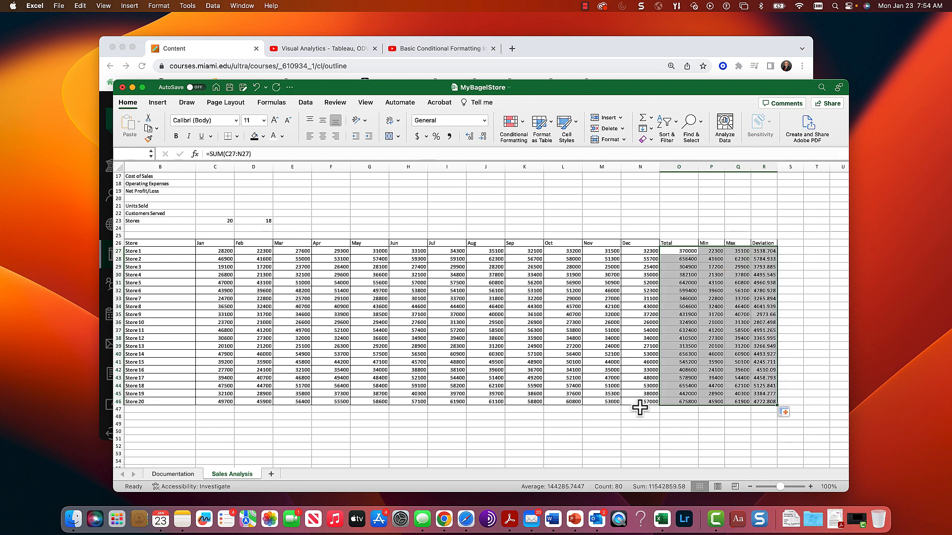
{"action": "left_click", "coordinate": [689, 378]}
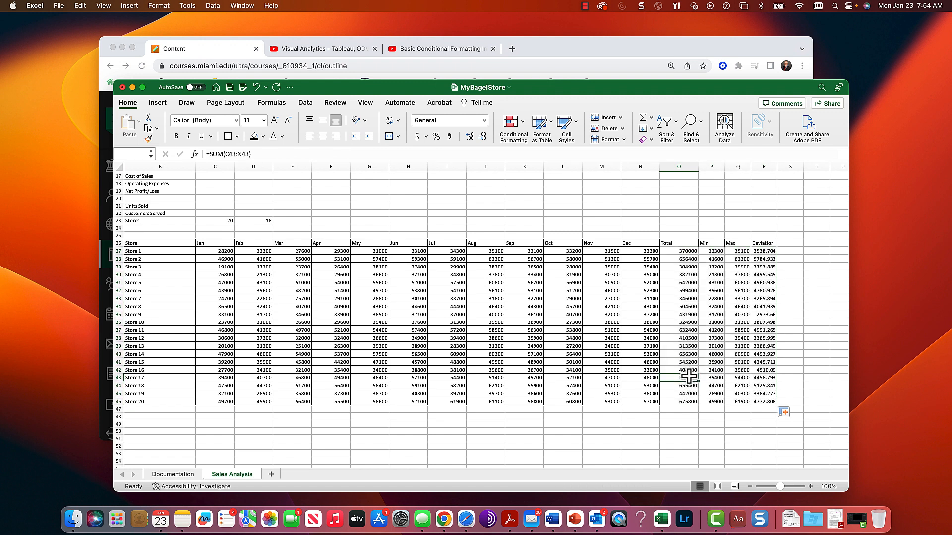
{"action": "left_click", "coordinate": [216, 254]}
{"action": "left_click_drag", "start_coordinate": [217, 254], "coordinate": [756, 404]}
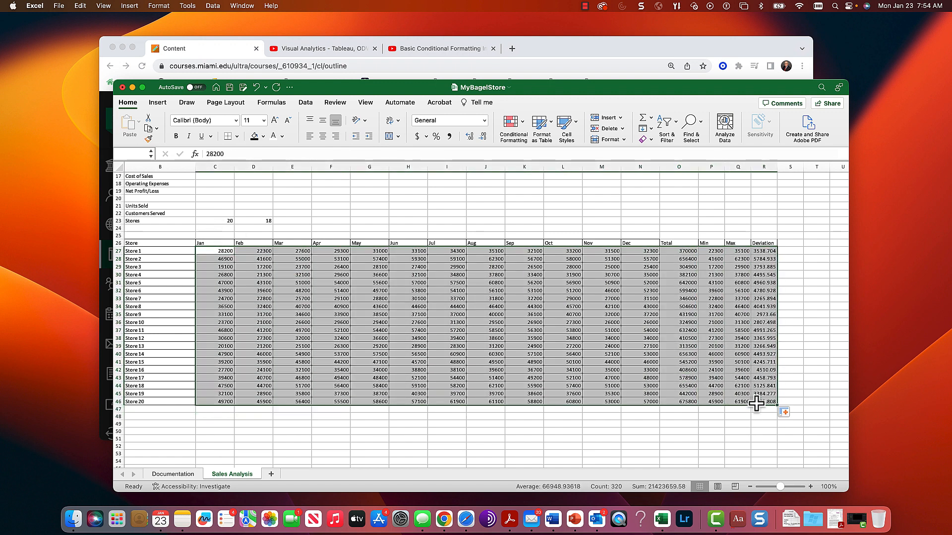
{"action": "left_click", "coordinate": [225, 402]}
- Add the row labels Total, Min, Max and Deviation in cells B47 to B50, below Store 20
{"action": "left_click", "coordinate": [209, 410]}
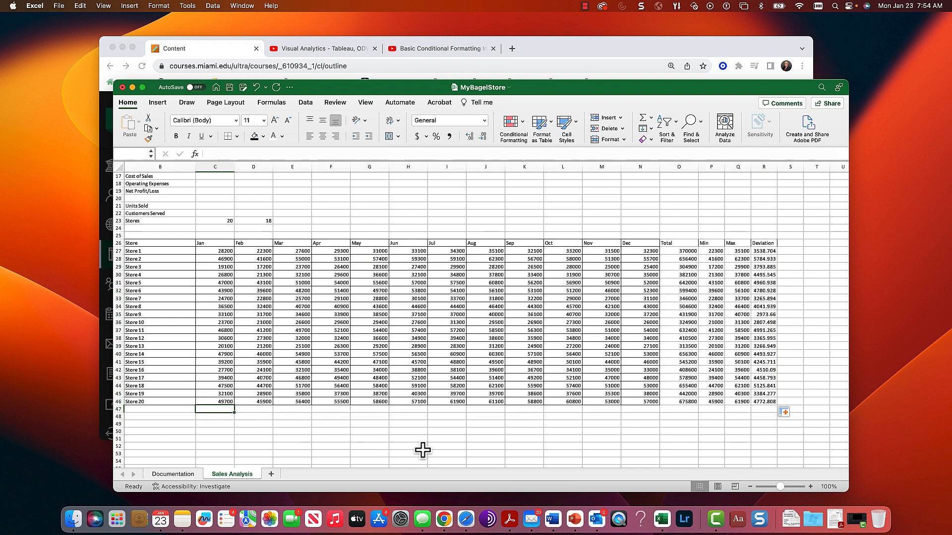
{"action": "key", "text": "Left"}
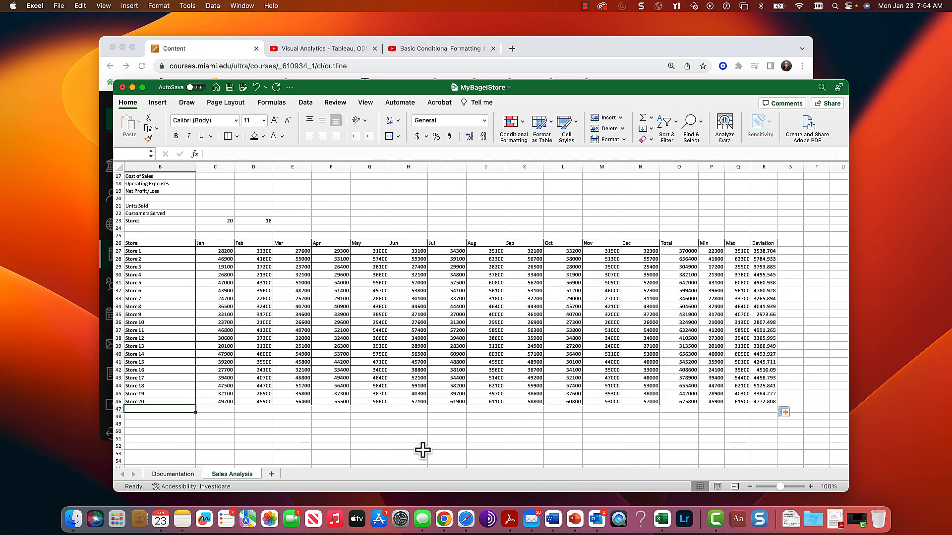
{"action": "type", "text": "Total"}
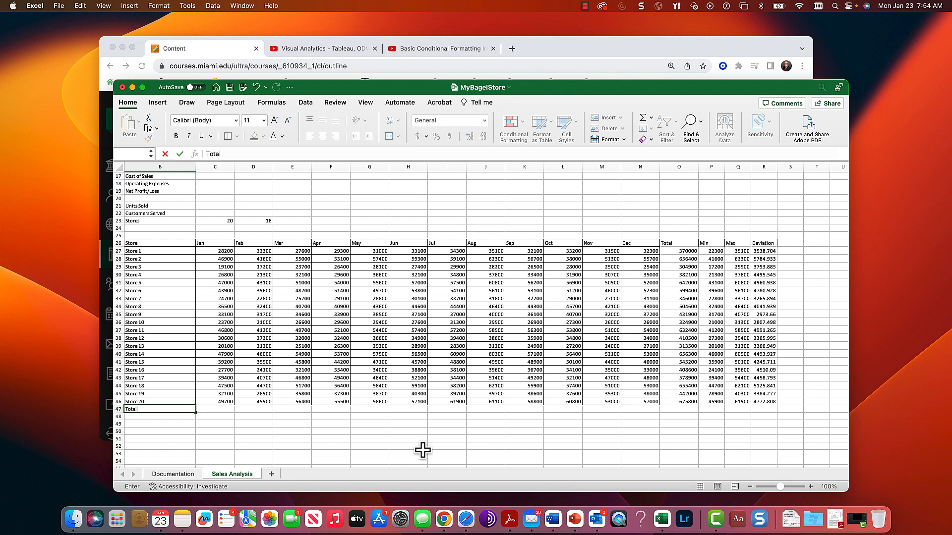
{"action": "key", "text": "Return"}
{"action": "type", "text": "Min"}
{"action": "key", "text": "Return"}
{"action": "type", "text": "Max"}
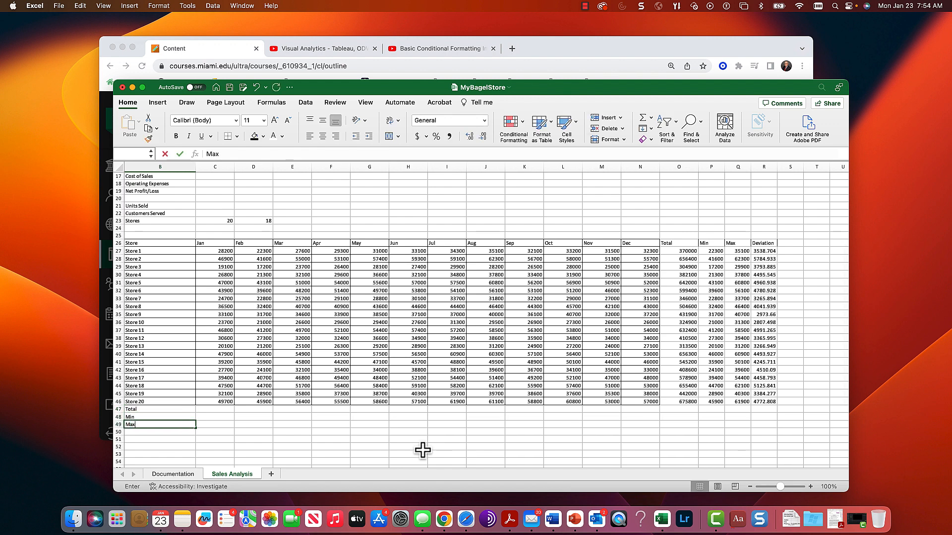
{"action": "key", "text": "Return"}
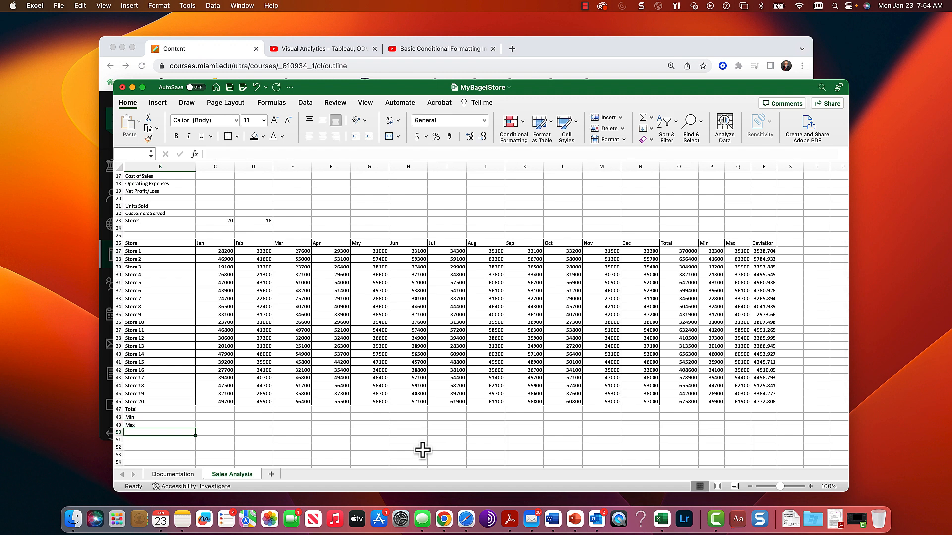
{"action": "type", "text": "StdDev"}
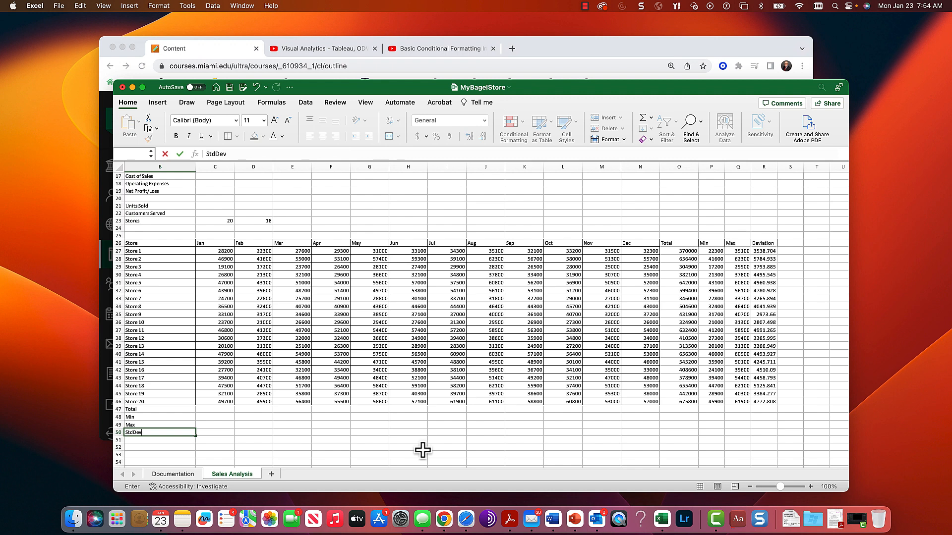
{"action": "key", "text": "BackSpace"}
{"action": "key", "text": "BackSpace"}
{"action": "key", "text": "BackSpace"}
{"action": "key", "text": "Return"}
- Enter a SUM formula over C27:C46 in cell C47 to total January's sales for all stores
{"action": "key", "text": "Up"}
{"action": "key", "text": "Up"}
{"action": "key", "text": "Up"}
{"action": "key", "text": "Up"}
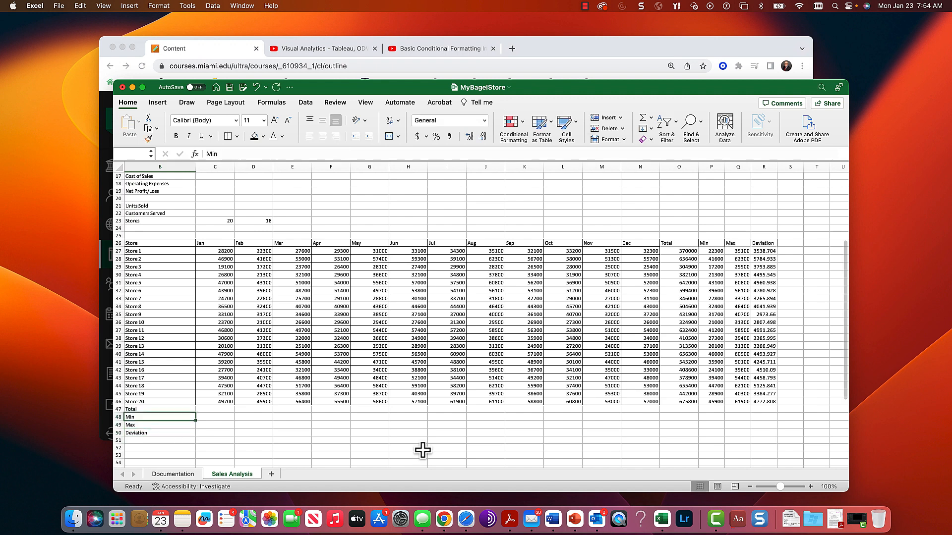
{"action": "key", "text": "Right"}
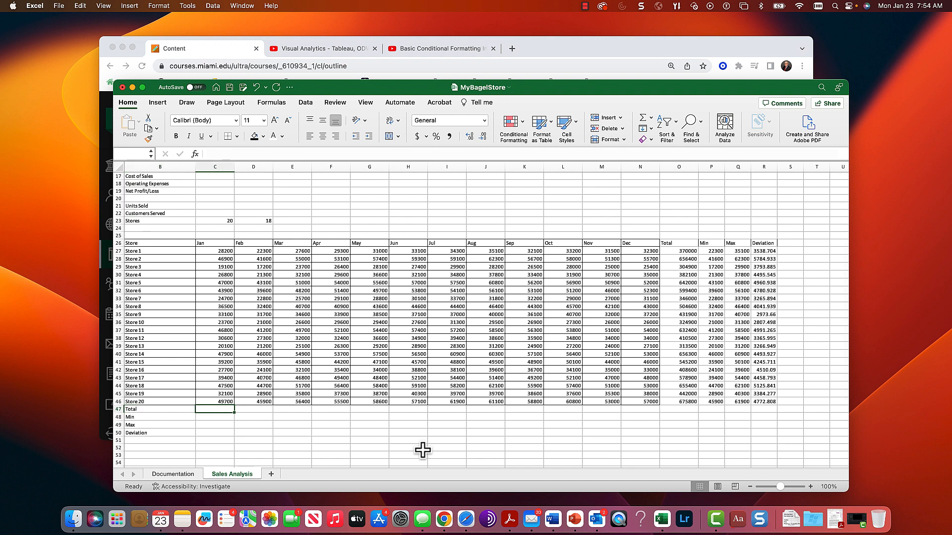
{"action": "type", "text": "="}
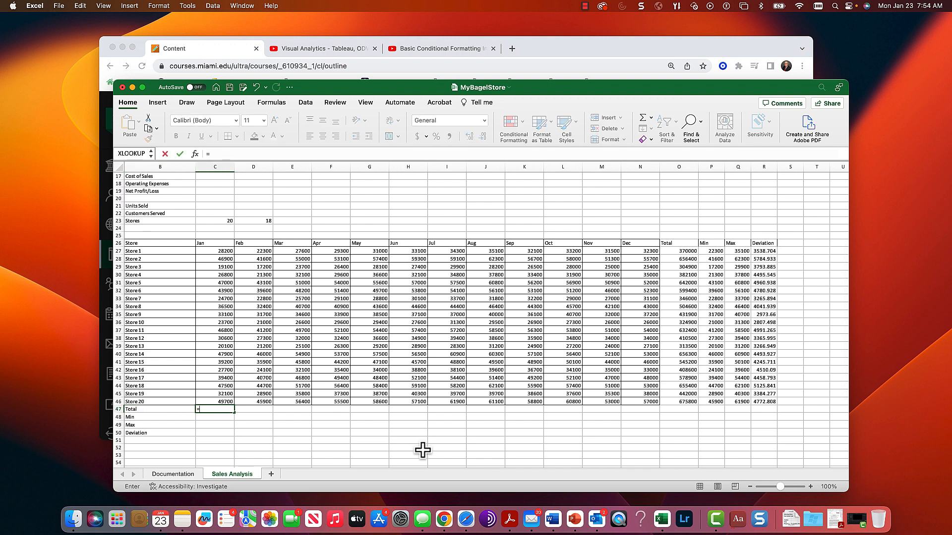
{"action": "type", "text": "sum("}
{"action": "key", "text": "Up"}
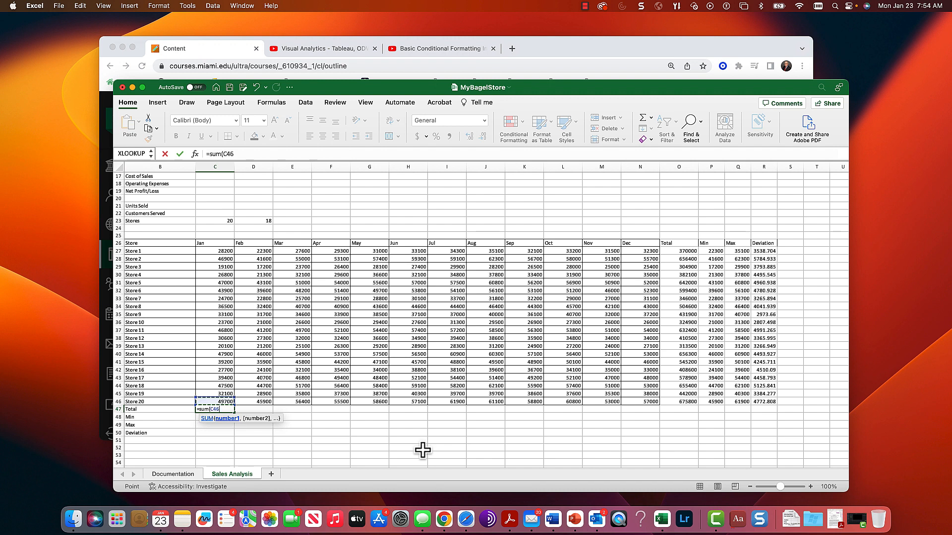
{"action": "key", "text": "shift+Up"}
{"action": "key", "text": "shift+Up"}
{"action": "key", "text": "shift+Up"}
{"action": "key", "text": "shift+Up"}
{"action": "key", "text": "shift+Up"}
{"action": "key", "text": "shift+Up"}
{"action": "key", "text": "shift+Up"}
{"action": "key", "text": "shift+Up"}
{"action": "key", "text": "shift+Up"}
{"action": "key", "text": "shift+Up"}
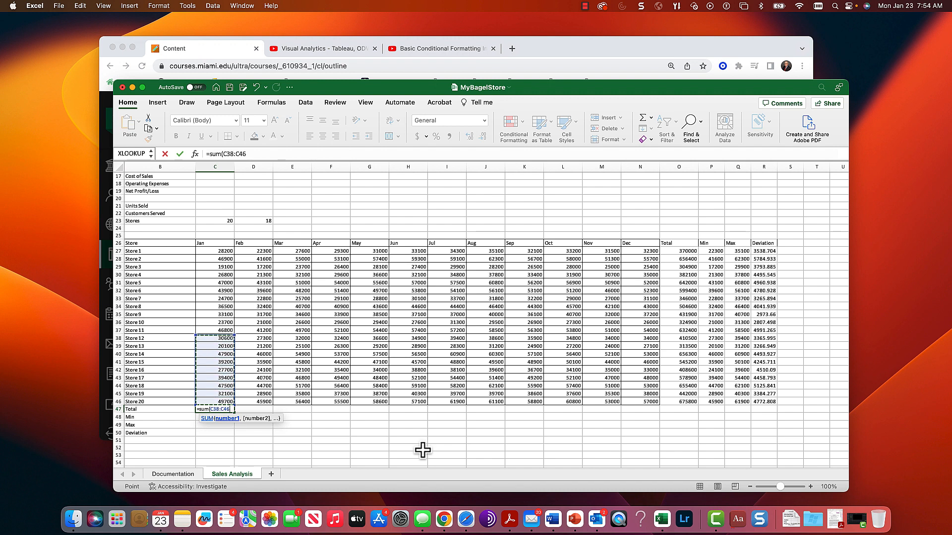
{"action": "key", "text": "shift+Up"}
{"action": "key", "text": "shift+Up"}
{"action": "key", "text": "shift+Up"}
{"action": "key", "text": "shift+Up"}
{"action": "key", "text": "shift+Up"}
{"action": "key", "text": "shift+Up"}
{"action": "key", "text": "shift+Up"}
{"action": "key", "text": "shift+Up"}
{"action": "key", "text": "shift+Up"}
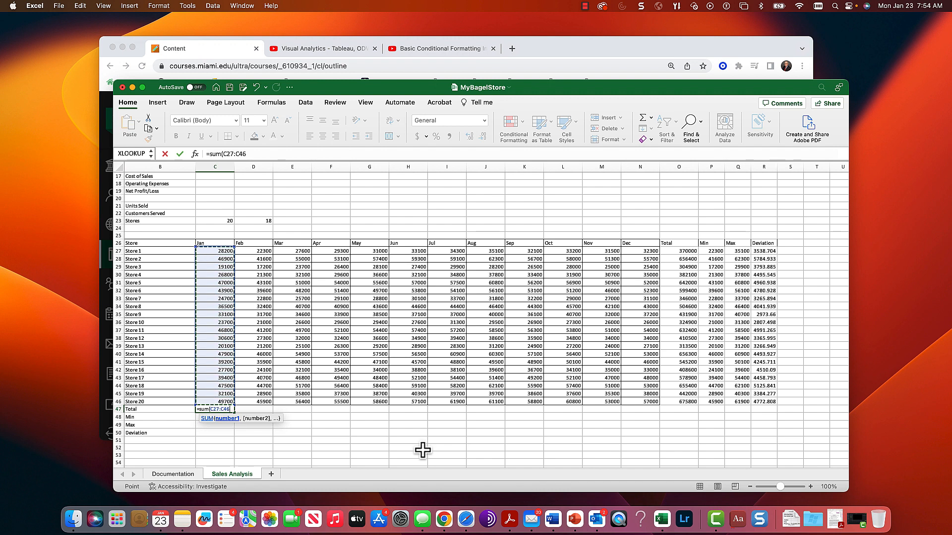
{"action": "key", "text": "Return"}
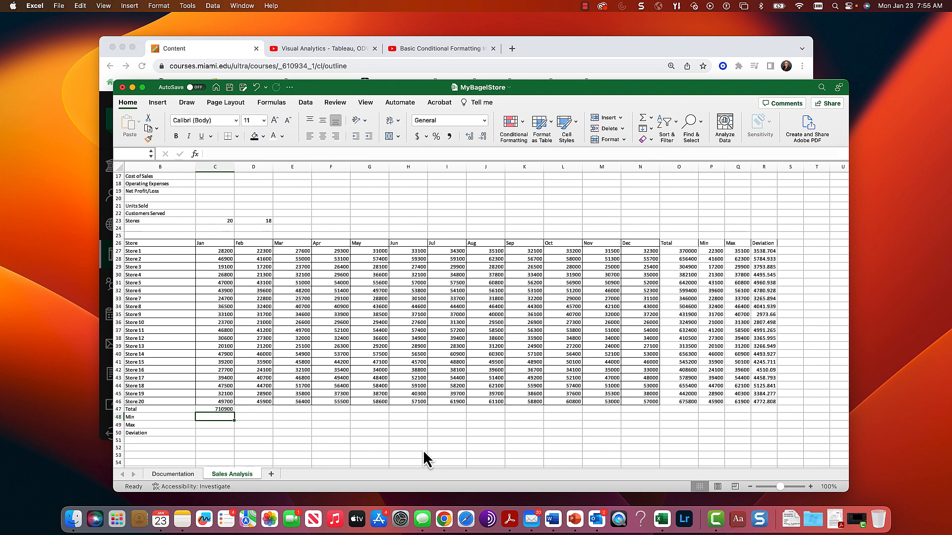
- Enter a MIN formula over C27:C46 in cell C48 for January's lowest store sales
{"action": "type", "text": "=min("}
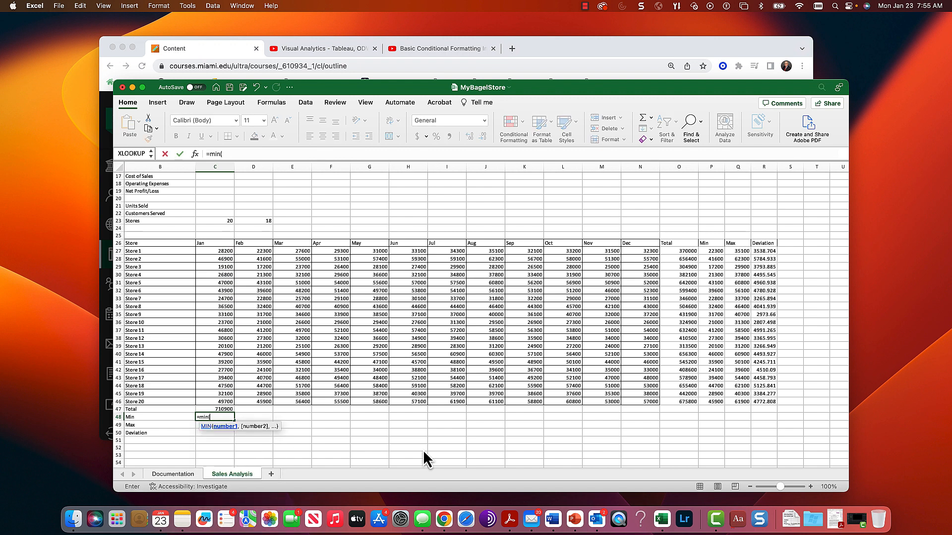
{"action": "key", "text": "Up"}
{"action": "key", "text": "Up"}
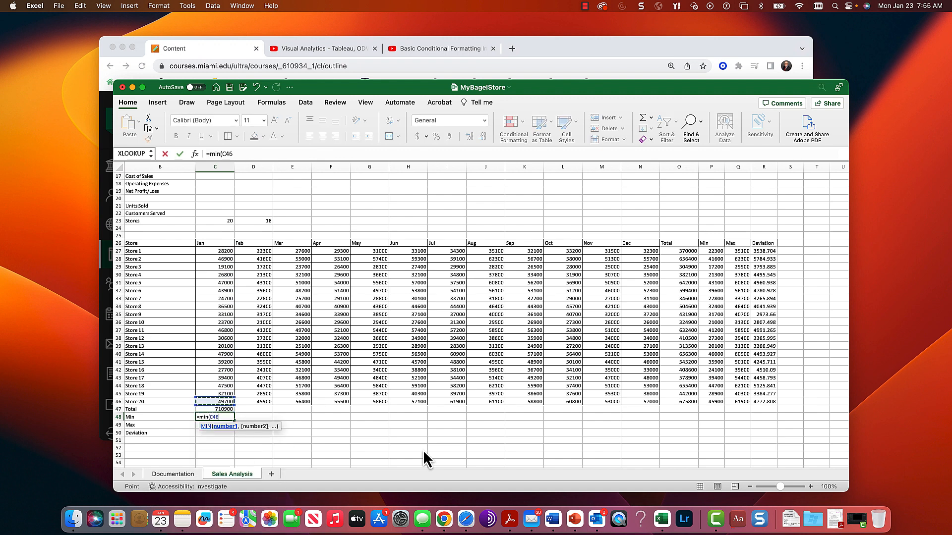
{"action": "key", "text": "shift+Up"}
{"action": "key", "text": "shift+Up"}
{"action": "key", "text": "shift+Up"}
{"action": "key", "text": "shift+Up"}
{"action": "key", "text": "shift+Up"}
{"action": "key", "text": "shift+Up"}
{"action": "key", "text": "shift+Up"}
{"action": "key", "text": "shift+Up"}
{"action": "key", "text": "shift+Up"}
{"action": "key", "text": "shift+Up"}
{"action": "key", "text": "shift+Up"}
{"action": "key", "text": "shift+Up"}
{"action": "key", "text": "shift+Up"}
{"action": "key", "text": "shift+Up"}
{"action": "key", "text": "shift+Up"}
{"action": "key", "text": "shift+Up"}
{"action": "key", "text": "shift+Up"}
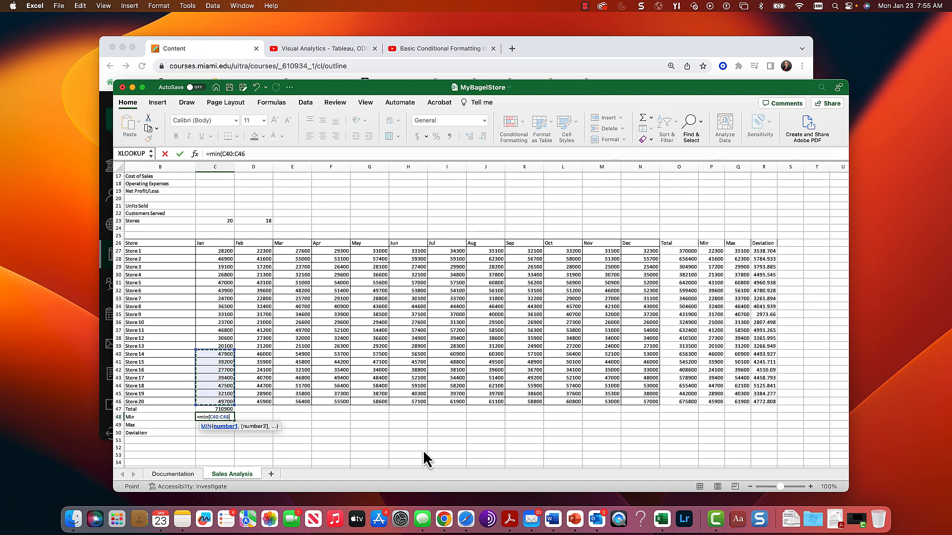
{"action": "key", "text": "shift+Up"}
{"action": "key", "text": "shift+Up"}
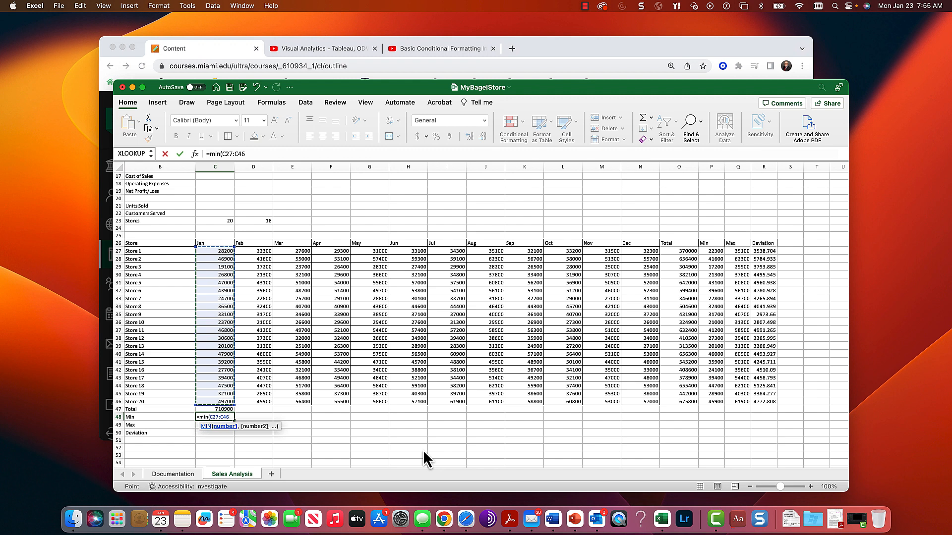
{"action": "key", "text": "Return"}
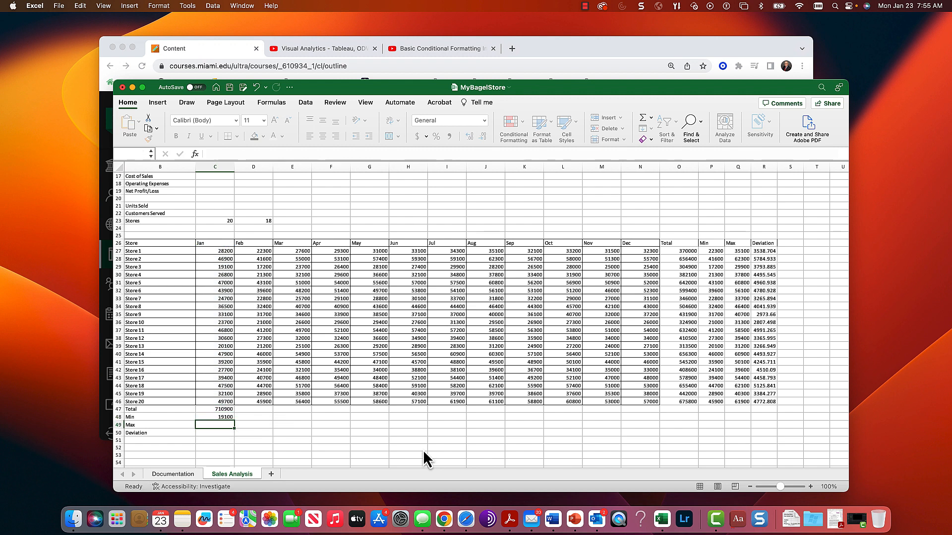
- Enter a MAX formula over C27:C46 in cell C49 for January's highest store sales
{"action": "type", "text": "=max("}
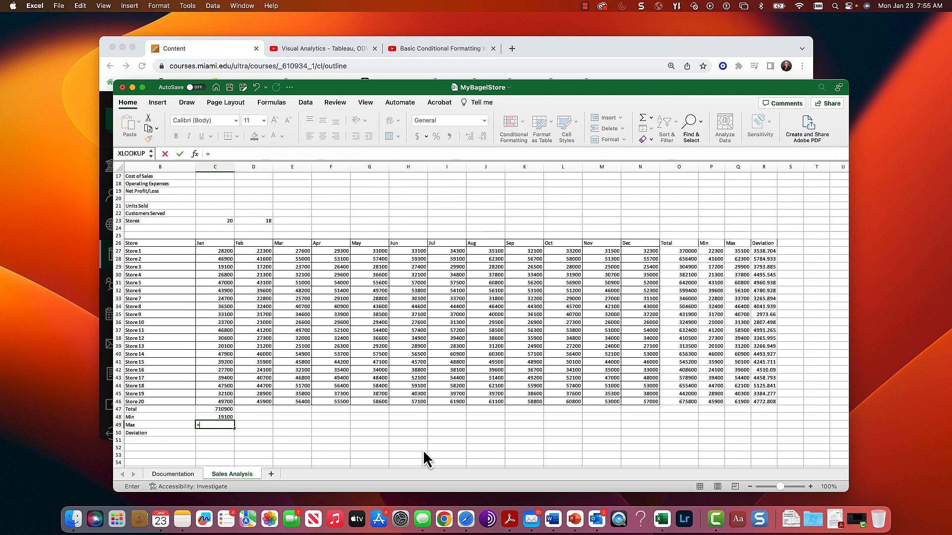
{"action": "key", "text": "Up"}
{"action": "key", "text": "Up"}
{"action": "key", "text": "Up"}
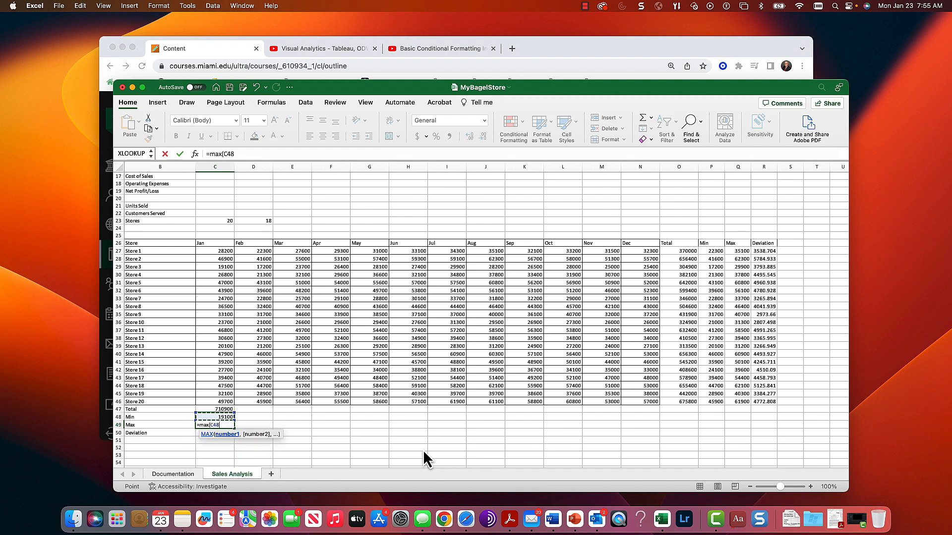
{"action": "key", "text": "shift+Up"}
{"action": "key", "text": "shift+Up"}
{"action": "key", "text": "shift+Up"}
{"action": "key", "text": "shift+Up"}
{"action": "key", "text": "shift+Up"}
{"action": "key", "text": "shift+Up"}
{"action": "key", "text": "shift+Up"}
{"action": "key", "text": "shift+Up"}
{"action": "key", "text": "shift+Up"}
{"action": "key", "text": "shift+Up"}
{"action": "key", "text": "shift+Up"}
{"action": "key", "text": "shift+Up"}
{"action": "key", "text": "shift+Up"}
{"action": "key", "text": "shift+Up"}
{"action": "key", "text": "shift+Up"}
{"action": "key", "text": "shift+Up"}
{"action": "key", "text": "shift+Up"}
{"action": "key", "text": "shift+Up"}
{"action": "key", "text": "shift+Up"}
{"action": "key", "text": "shift+Up"}
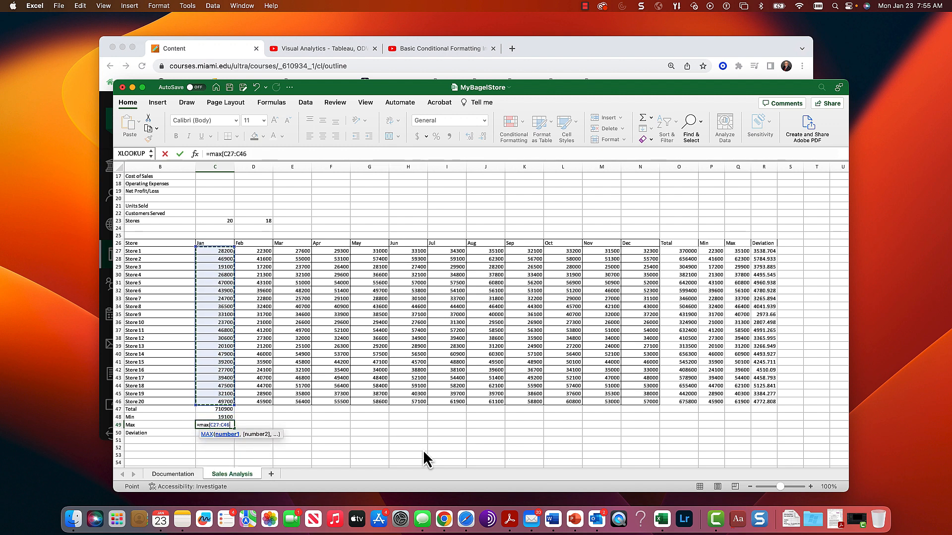
{"action": "key", "text": "Return"}
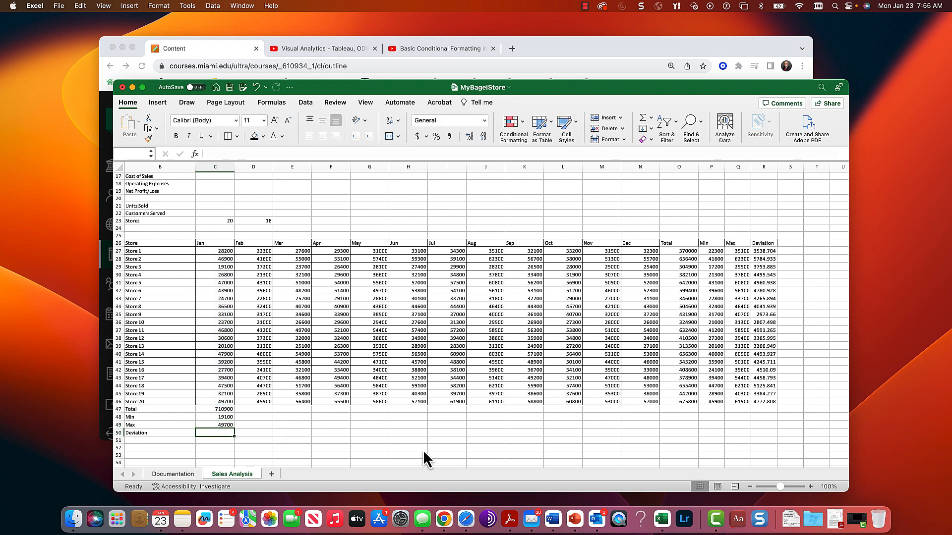
- Enter a STDEV formula over C27:C46 in cell C50 for January's sales deviation
{"action": "type", "text": "=stde"}
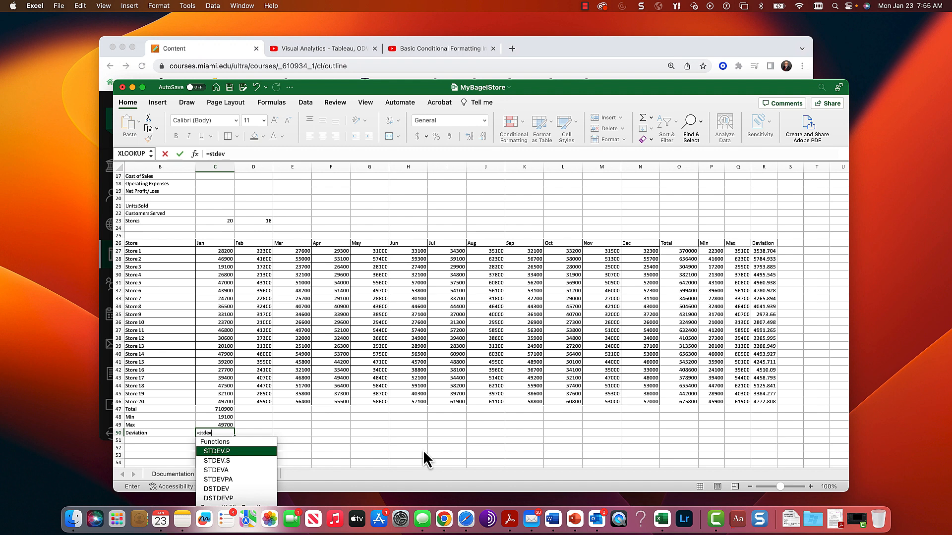
{"action": "type", "text": "v("}
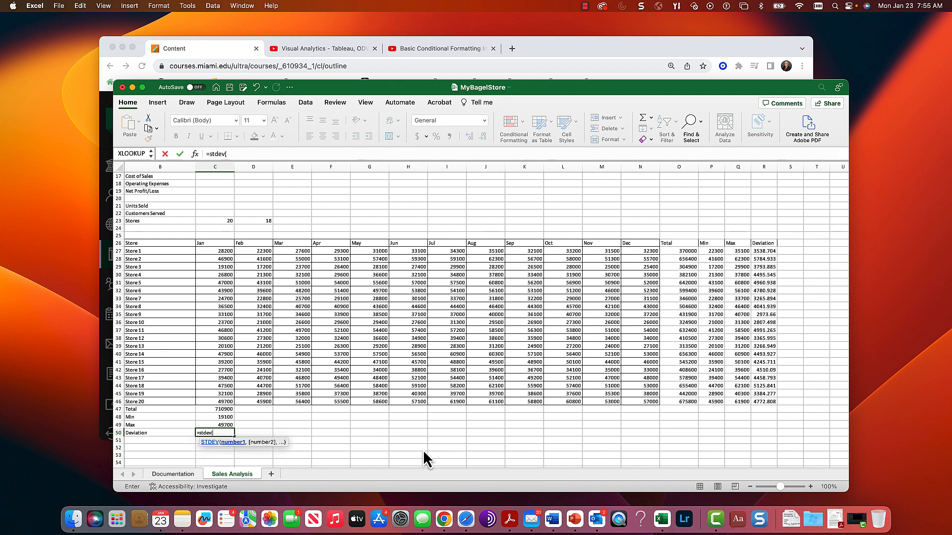
{"action": "key", "text": "Up"}
{"action": "key", "text": "Up"}
{"action": "key", "text": "Up"}
{"action": "key", "text": "Up"}
{"action": "key", "text": "shift+Up"}
{"action": "key", "text": "shift+Up"}
{"action": "key", "text": "shift+Up"}
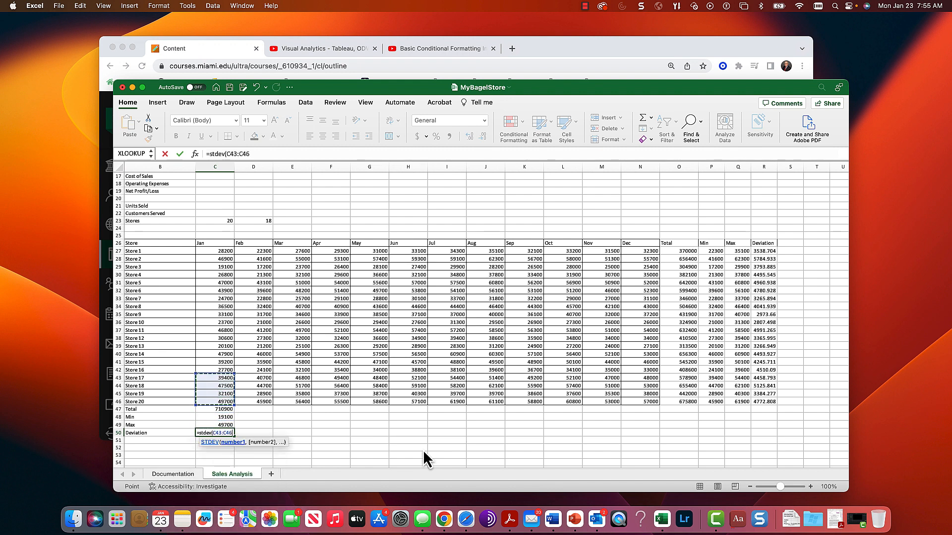
{"action": "key", "text": "shift+Up"}
{"action": "key", "text": "shift+Up"}
{"action": "key", "text": "shift+Up"}
{"action": "key", "text": "shift+Up"}
{"action": "key", "text": "shift+Up"}
{"action": "key", "text": "shift+Up"}
{"action": "key", "text": "shift+Up"}
{"action": "key", "text": "shift+Up"}
{"action": "key", "text": "shift+Up"}
{"action": "key", "text": "shift+Up"}
{"action": "key", "text": "shift+Up"}
{"action": "key", "text": "shift+Up"}
{"action": "key", "text": "shift+Up"}
{"action": "key", "text": "shift+Up"}
{"action": "key", "text": "shift+Up"}
{"action": "key", "text": "shift+Up"}
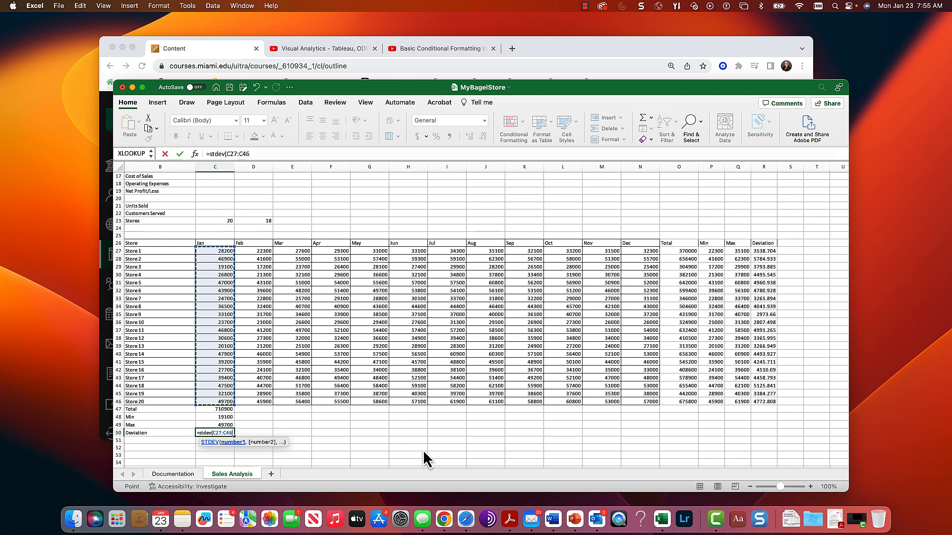
{"action": "type", "text": ")"}
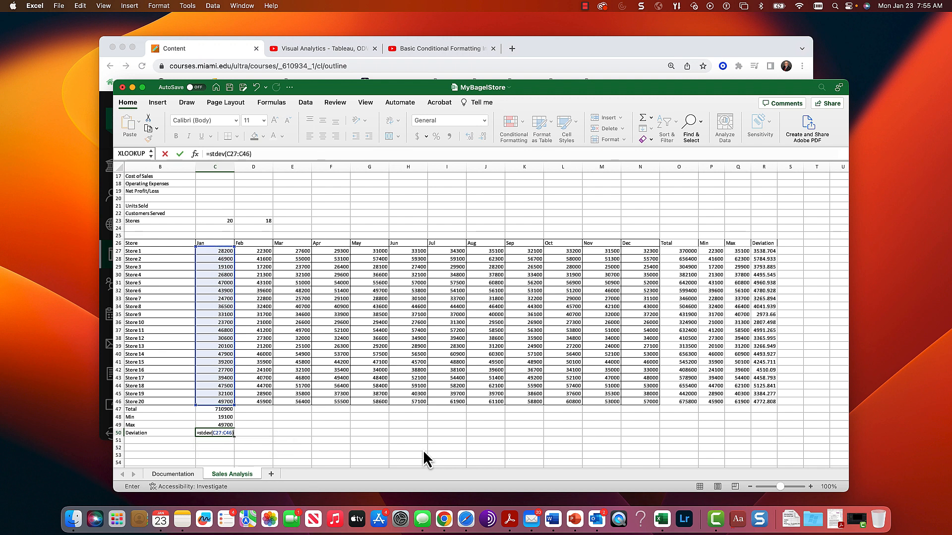
{"action": "key", "text": "Return"}
- Copy January's Total, Min, Max and Deviation formulas in C47:C50 across to column N for every month through December
{"action": "key", "text": "Up"}
{"action": "key", "text": "Up"}
{"action": "key", "text": "Up"}
{"action": "key", "text": "Up"}
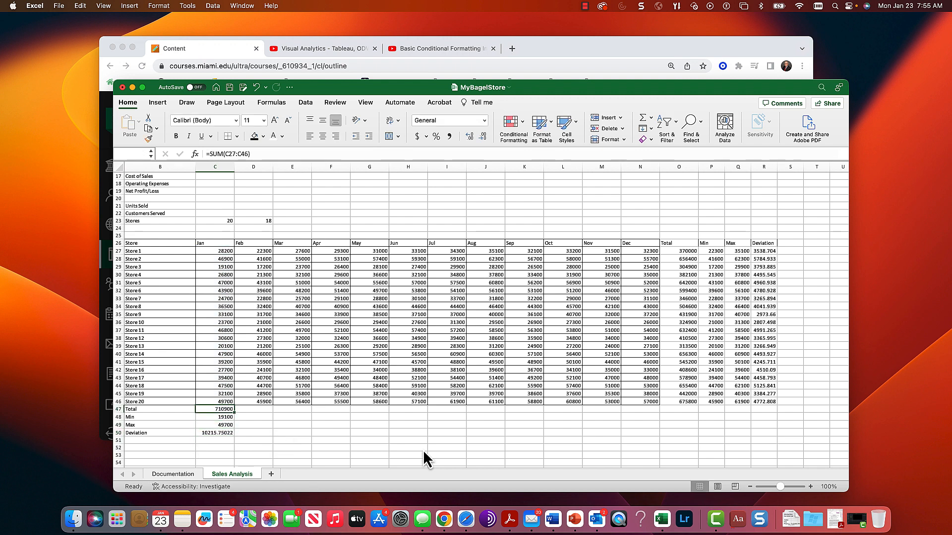
{"action": "key", "text": "shift+Down"}
{"action": "key", "text": "shift+Down"}
{"action": "key", "text": "shift+Down"}
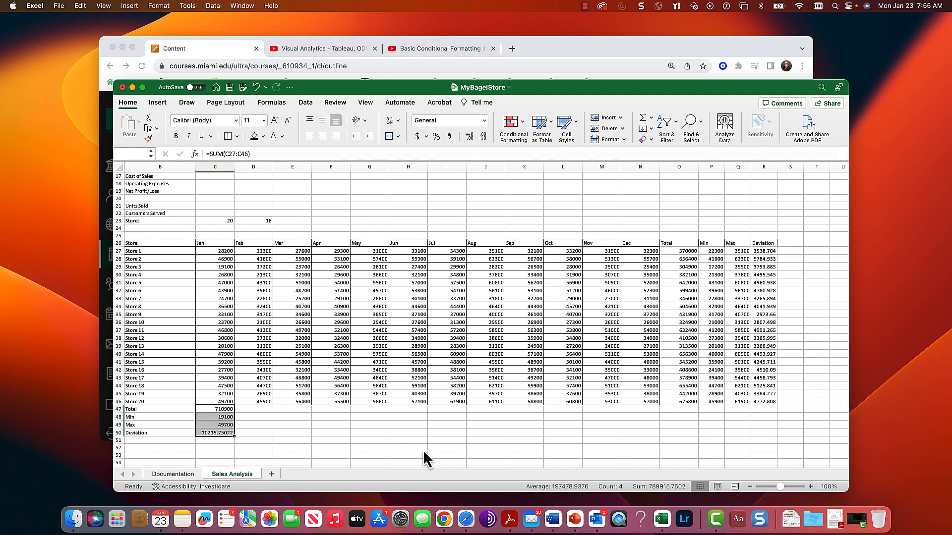
{"action": "key", "text": "super+c"}
{"action": "key", "text": "shift+Right"}
{"action": "key", "text": "shift+Right"}
{"action": "key", "text": "shift+Right"}
{"action": "key", "text": "shift+Right"}
{"action": "key", "text": "shift+Right"}
{"action": "key", "text": "shift+Right"}
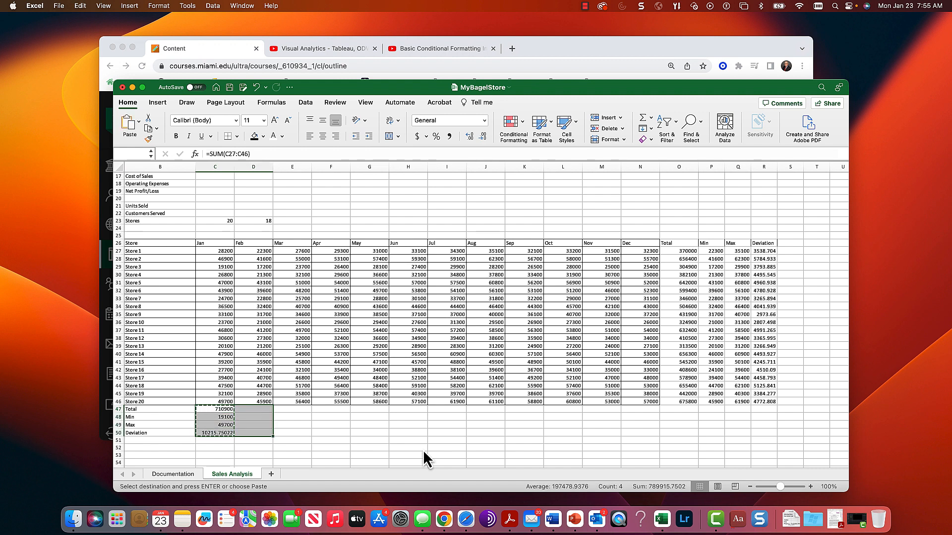
{"action": "key", "text": "shift+Right"}
{"action": "key", "text": "shift+Right"}
{"action": "key", "text": "shift+Right"}
{"action": "key", "text": "shift+Right"}
{"action": "key", "text": "shift+Right"}
{"action": "key", "text": "shift+Right"}
{"action": "key", "text": "shift+Left"}
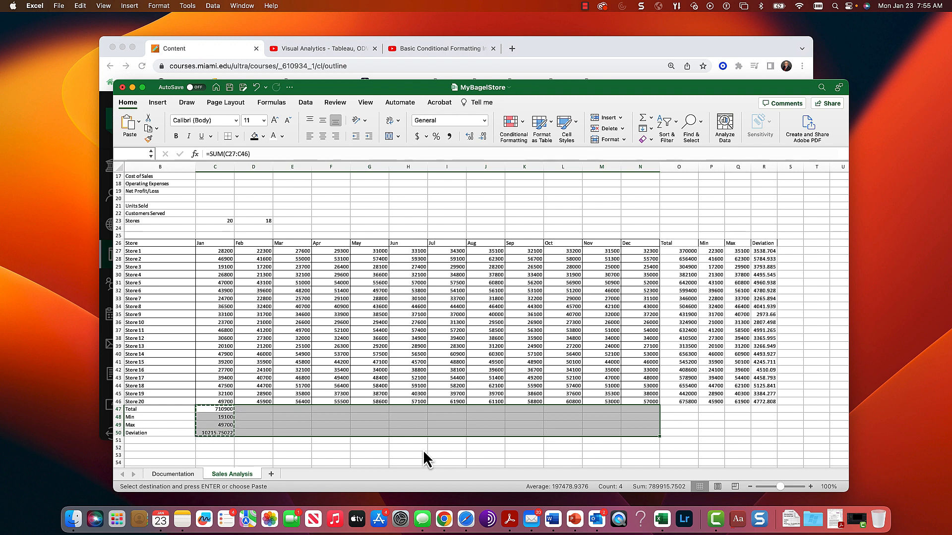
{"action": "key", "text": "Return"}
- Enter a SUM formula over O27:O46 in cell O47 to total the yearly sales of all stores
{"action": "key", "text": "Right"}
{"action": "key", "text": "Right"}
{"action": "key", "text": "Right"}
{"action": "key", "text": "Right"}
{"action": "key", "text": "Right"}
{"action": "key", "text": "Right"}
{"action": "key", "text": "Right"}
{"action": "key", "text": "Right"}
{"action": "key", "text": "Right"}
{"action": "key", "text": "Right"}
{"action": "key", "text": "Right"}
{"action": "key", "text": "Right"}
{"action": "key", "text": "Right"}
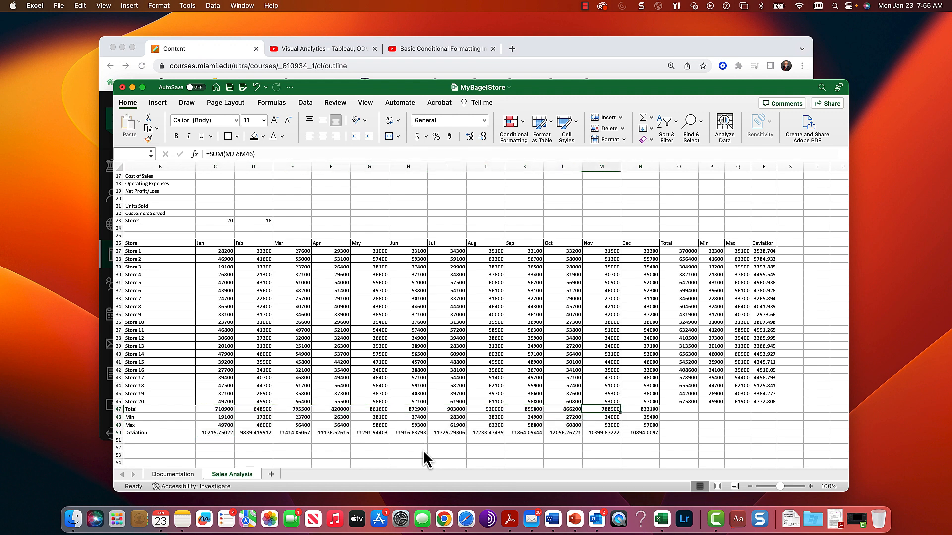
{"action": "key", "text": "Left"}
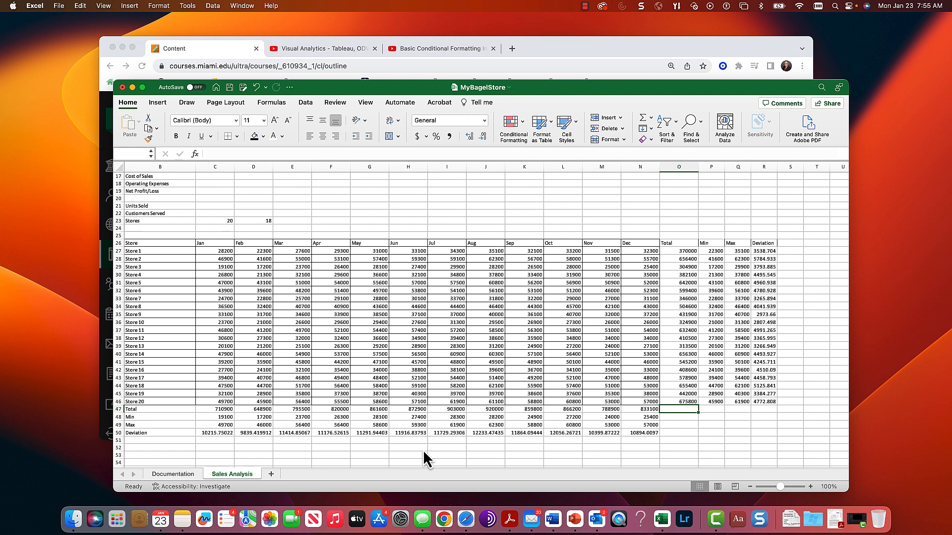
{"action": "type", "text": "=su"}
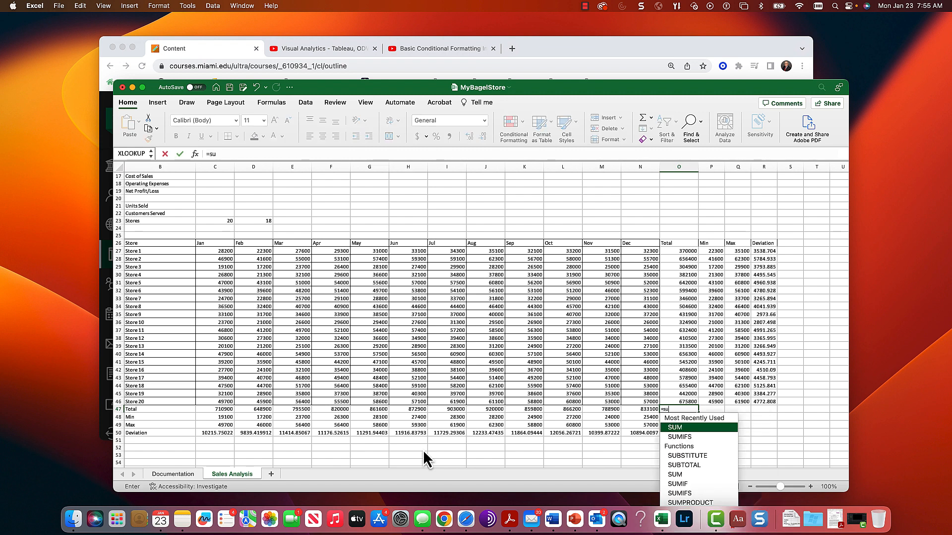
{"action": "type", "text": "m("}
{"action": "key", "text": "Up"}
{"action": "key", "text": "shift+Up"}
{"action": "key", "text": "shift+Up"}
{"action": "key", "text": "shift+Up"}
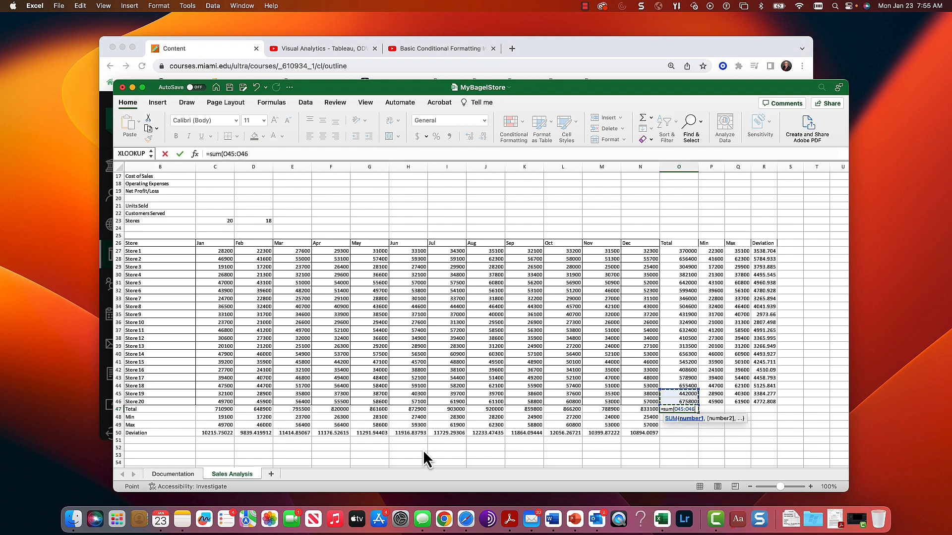
{"action": "key", "text": "shift+Up"}
{"action": "key", "text": "shift+Up"}
{"action": "key", "text": "shift+Up"}
{"action": "key", "text": "shift+Up"}
{"action": "key", "text": "shift+Up"}
{"action": "key", "text": "shift+Up"}
{"action": "key", "text": "shift+Up"}
{"action": "key", "text": "shift+Up"}
{"action": "key", "text": "shift+Up"}
{"action": "key", "text": "shift+Up"}
{"action": "key", "text": "shift+Up"}
{"action": "key", "text": "shift+Up"}
{"action": "key", "text": "shift+Up"}
{"action": "key", "text": "shift+Up"}
{"action": "key", "text": "shift+Up"}
{"action": "key", "text": "shift+Up"}
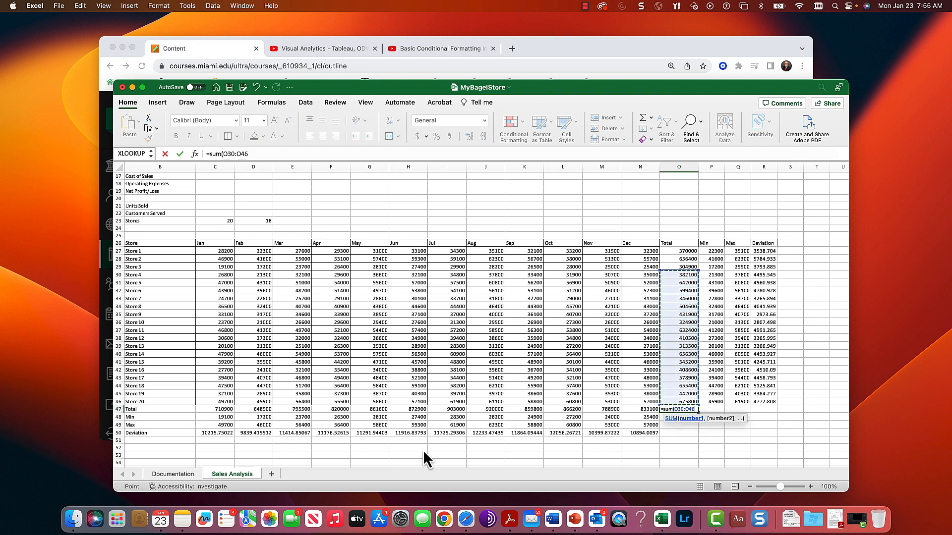
{"action": "key", "text": "Tab"}
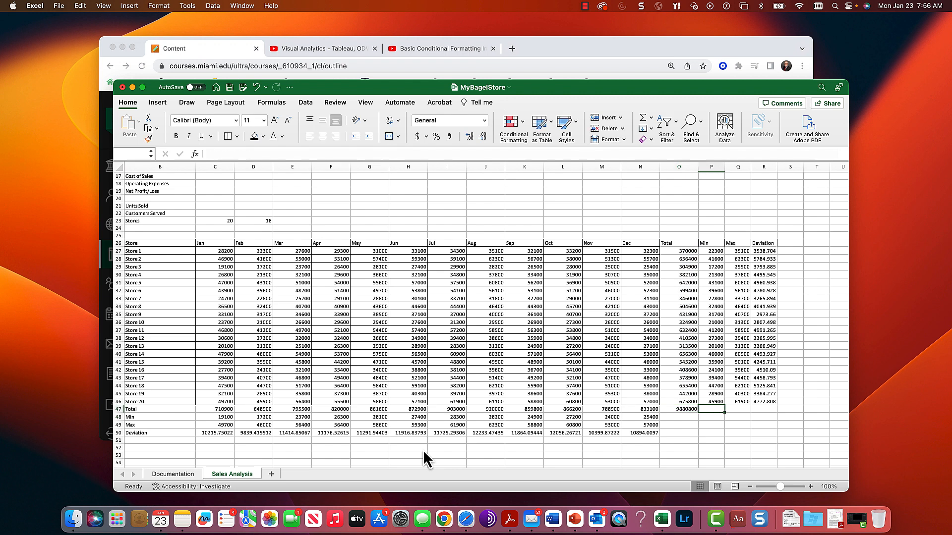
- Enter a MIN formula over P27:P46 in cell P47 for the lowest of the stores' minimums
{"action": "type", "text": "=min("}
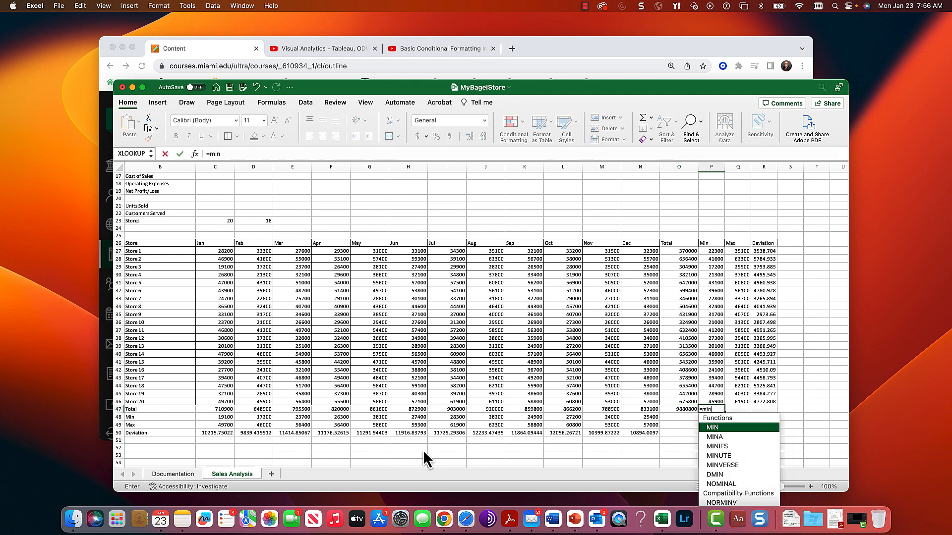
{"action": "key", "text": "Up"}
{"action": "key", "text": "shift+Up"}
{"action": "key", "text": "shift+Up"}
{"action": "key", "text": "shift+Up"}
{"action": "key", "text": "shift+Up"}
{"action": "key", "text": "shift+Up"}
{"action": "key", "text": "shift+Up"}
{"action": "key", "text": "shift+Up"}
{"action": "key", "text": "shift+Up"}
{"action": "key", "text": "shift+Up"}
{"action": "key", "text": "shift+Up"}
{"action": "key", "text": "shift+Up"}
{"action": "key", "text": "shift+Up"}
{"action": "key", "text": "shift+Up"}
{"action": "key", "text": "shift+Up"}
{"action": "key", "text": "shift+Up"}
{"action": "key", "text": "shift+Up"}
{"action": "key", "text": "shift+Up"}
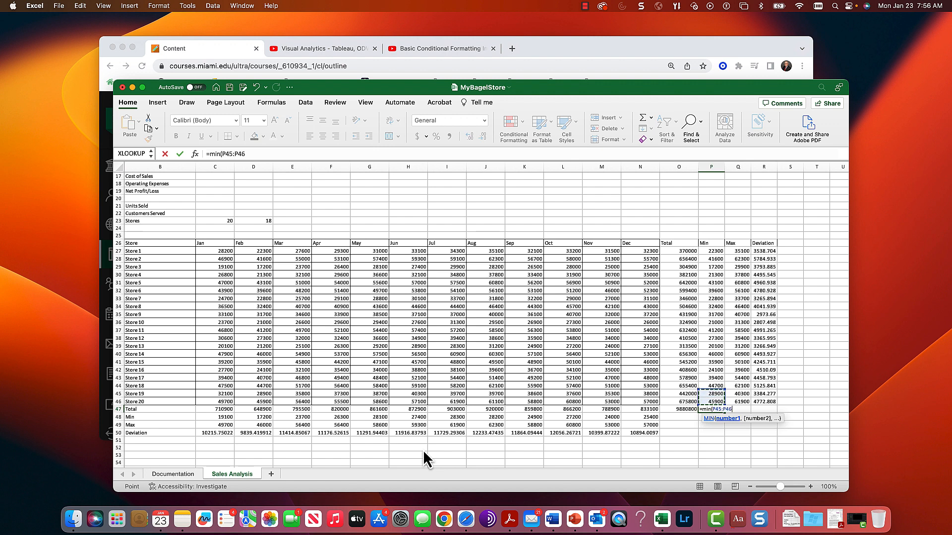
{"action": "key", "text": "shift+Up"}
{"action": "key", "text": "shift+Up"}
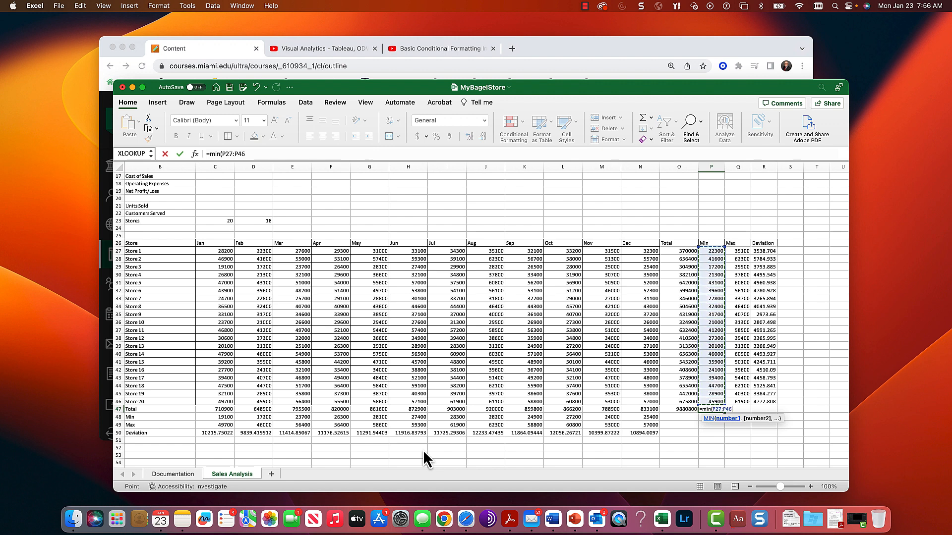
{"action": "key", "text": "Return"}
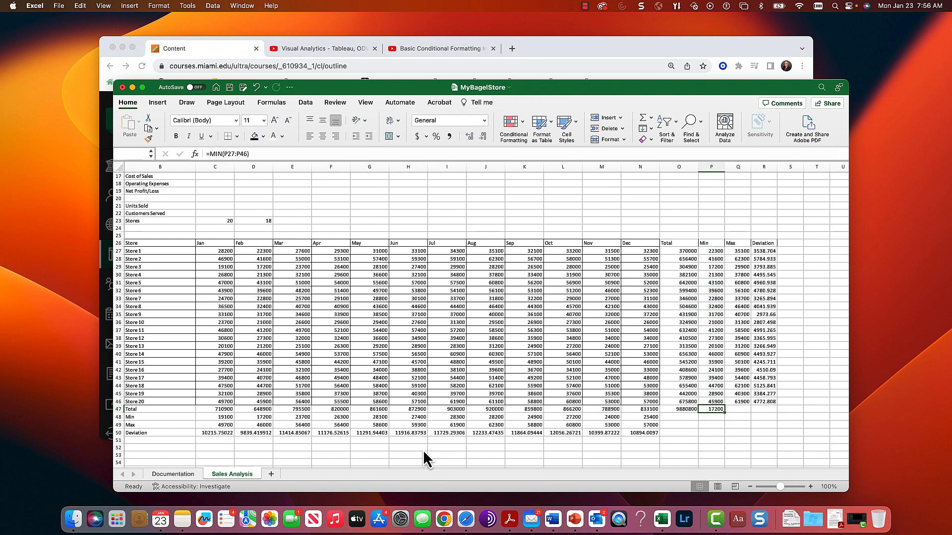
- Enter a MAX formula over Q27:Q46 in cell Q47 for the highest of the stores' maximums
{"action": "key", "text": "Right"}
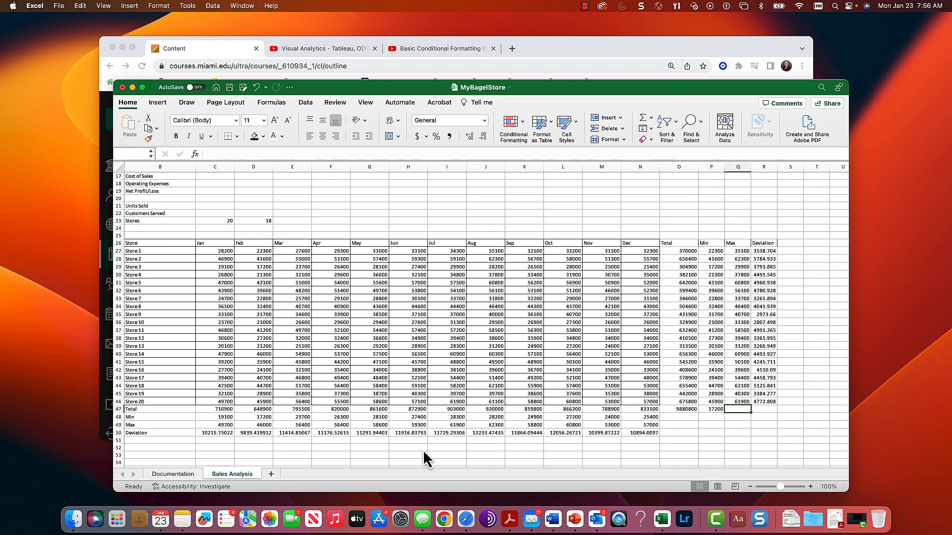
{"action": "type", "text": "=max("}
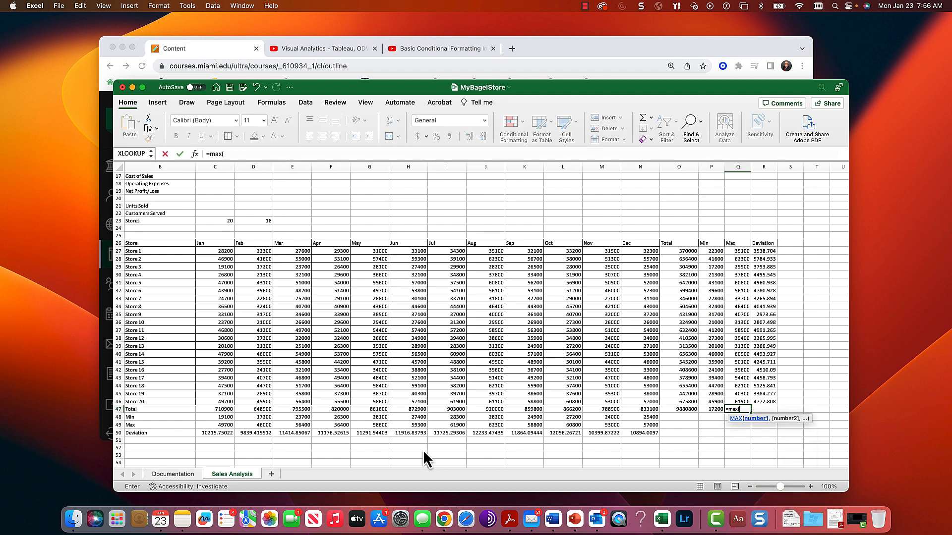
{"action": "key", "text": "Up"}
{"action": "key", "text": "shift+Up"}
{"action": "key", "text": "shift+Up"}
{"action": "key", "text": "shift+Up"}
{"action": "key", "text": "shift+Up"}
{"action": "key", "text": "shift+Up"}
{"action": "key", "text": "shift+Up"}
{"action": "key", "text": "shift+Up"}
{"action": "key", "text": "shift+Up"}
{"action": "key", "text": "shift+Up"}
{"action": "key", "text": "shift+Up"}
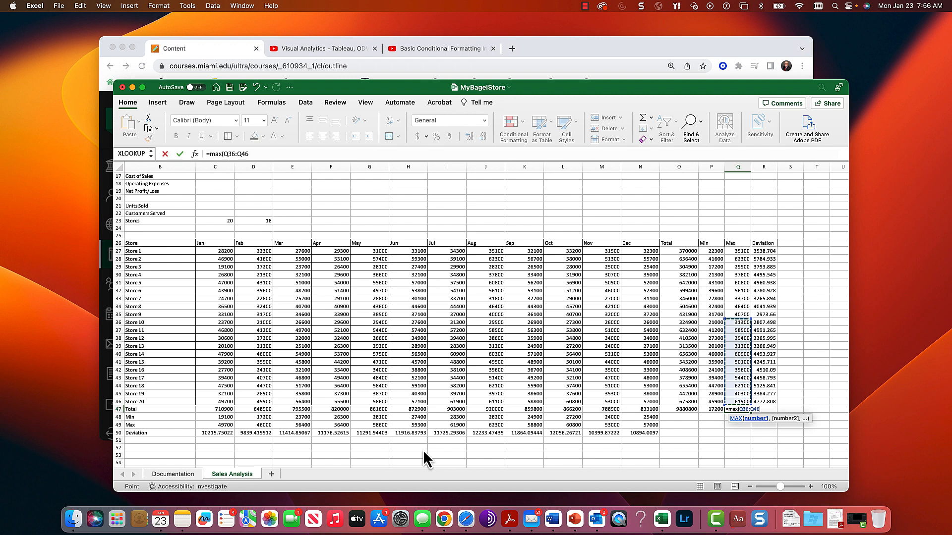
{"action": "key", "text": "shift+Up"}
{"action": "key", "text": "shift+Up"}
{"action": "key", "text": "shift+Up"}
{"action": "key", "text": "shift+Up"}
{"action": "key", "text": "shift+Up"}
{"action": "key", "text": "shift+Up"}
{"action": "key", "text": "shift+Up"}
{"action": "key", "text": "shift+Up"}
{"action": "key", "text": "shift+Up"}
{"action": "key", "text": "Return"}
{"action": "key", "text": "Up"}
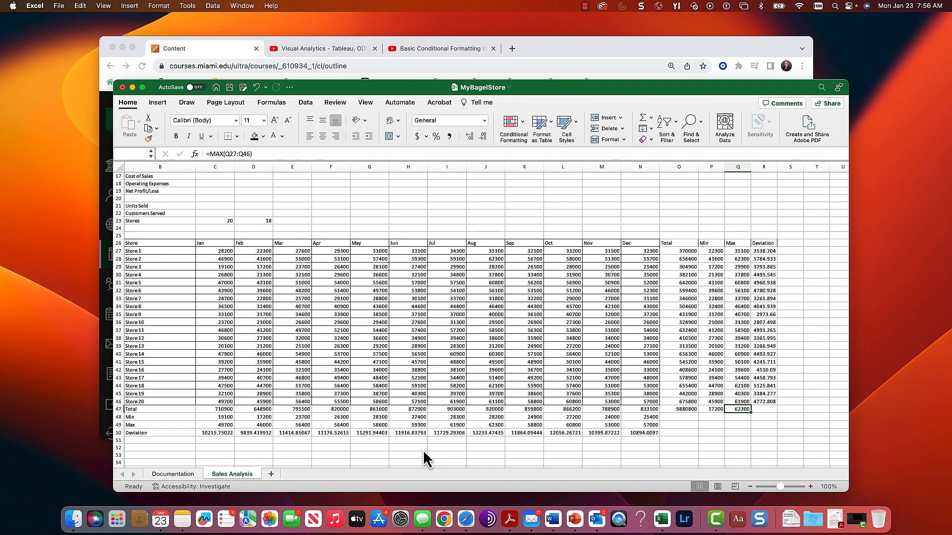
{"action": "key", "text": "Right"}
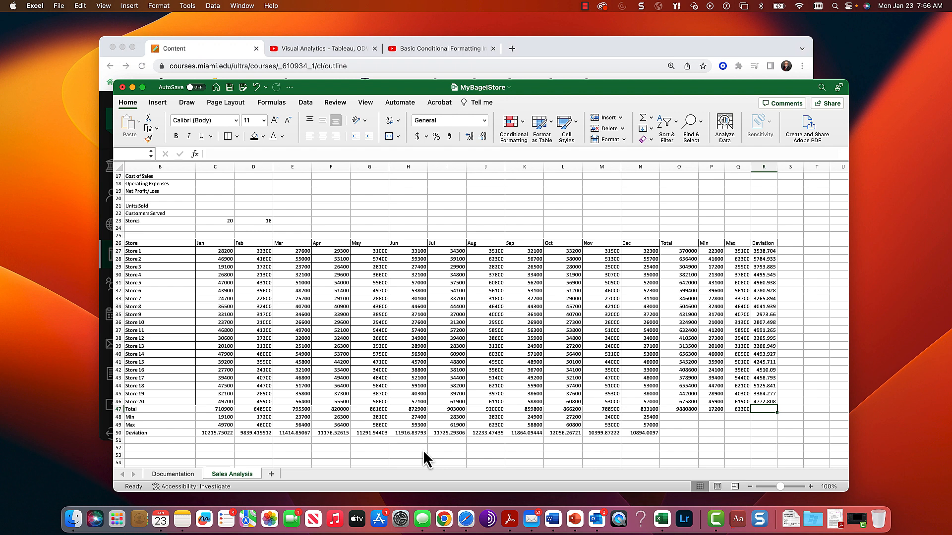
{"action": "key", "text": "Left"}
{"action": "key", "text": "Left"}
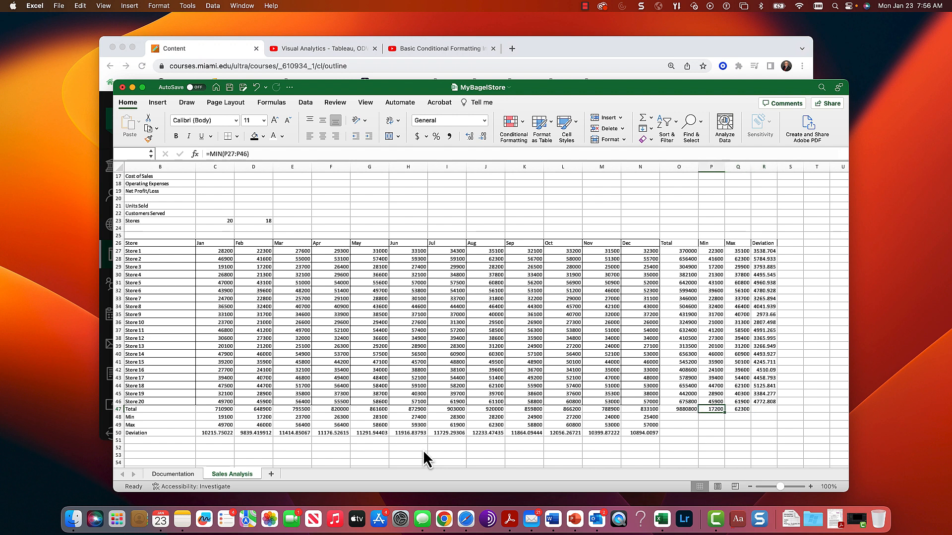
- Enter a MIN formula over C48:N48 in cell P48 for the lowest of the monthly minimums
{"action": "key", "text": "Down"}
{"action": "key", "text": "Left"}
{"action": "key", "text": "Right"}
{"action": "type", "text": "=min("}
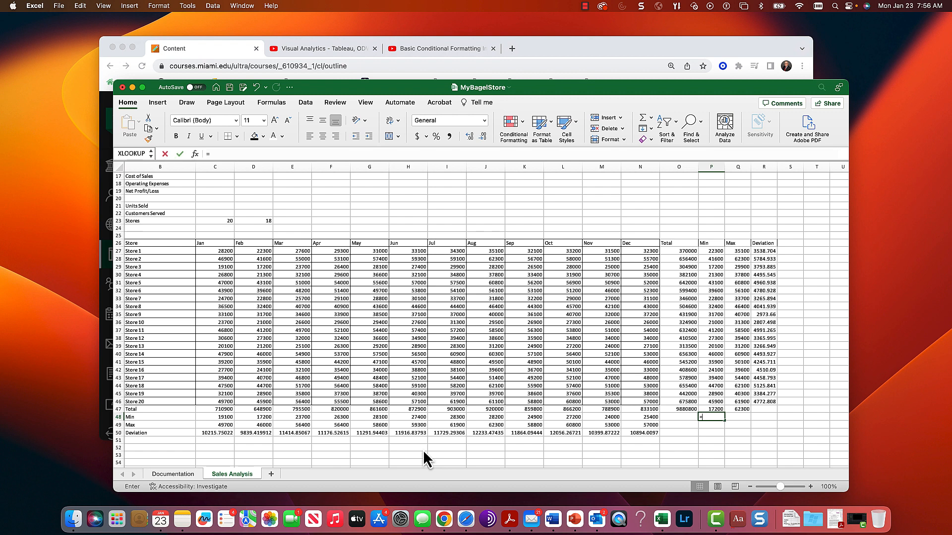
{"action": "key", "text": "Left"}
{"action": "key", "text": "Left"}
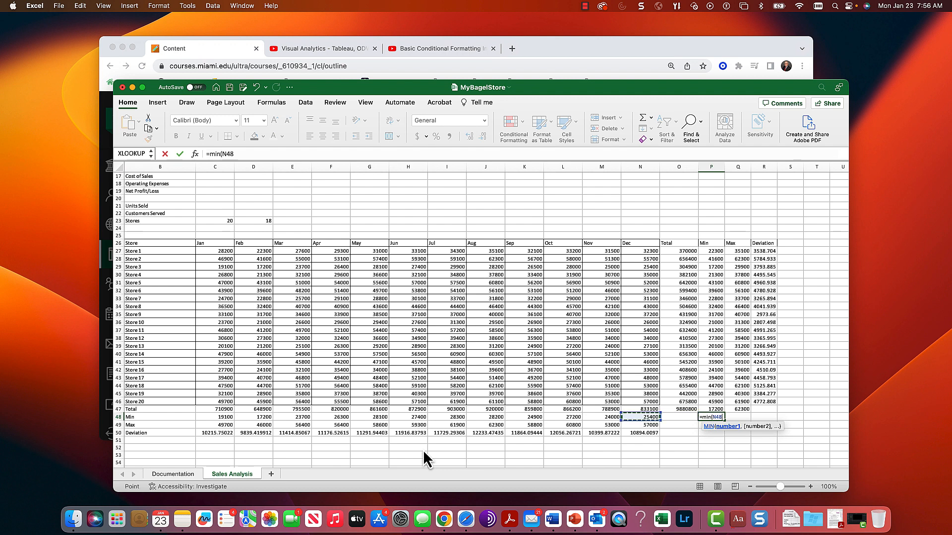
{"action": "key", "text": "shift+Left"}
{"action": "key", "text": "shift+Left"}
{"action": "key", "text": "shift+Left"}
{"action": "key", "text": "shift+Left"}
{"action": "key", "text": "shift+Left"}
{"action": "key", "text": "shift+Left"}
{"action": "key", "text": "shift+Left"}
{"action": "key", "text": "shift+Left"}
{"action": "key", "text": "shift+Left"}
{"action": "key", "text": "shift+Left"}
{"action": "key", "text": "shift+Left"}
{"action": "key", "text": "shift+Left"}
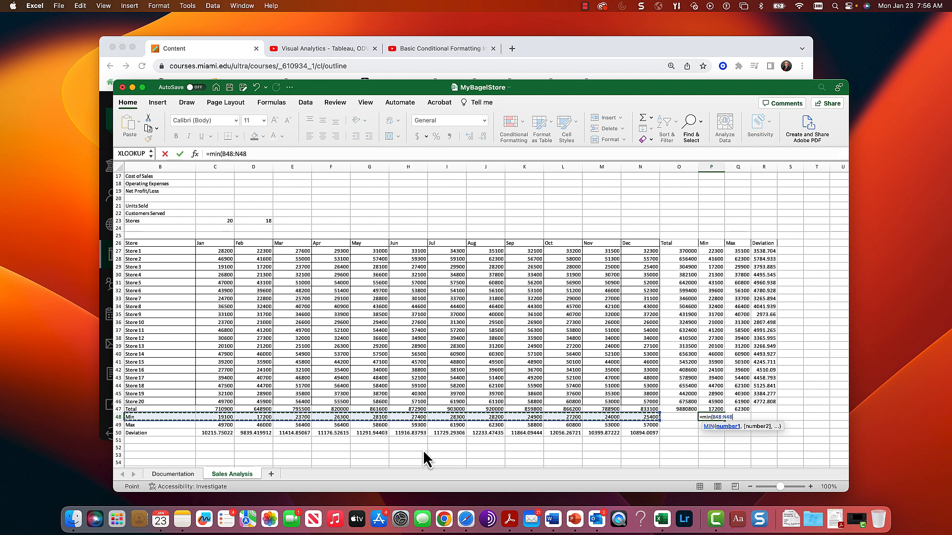
{"action": "key", "text": "shift+Right"}
{"action": "key", "text": "shift+Right"}
{"action": "key", "text": "shift+Left"}
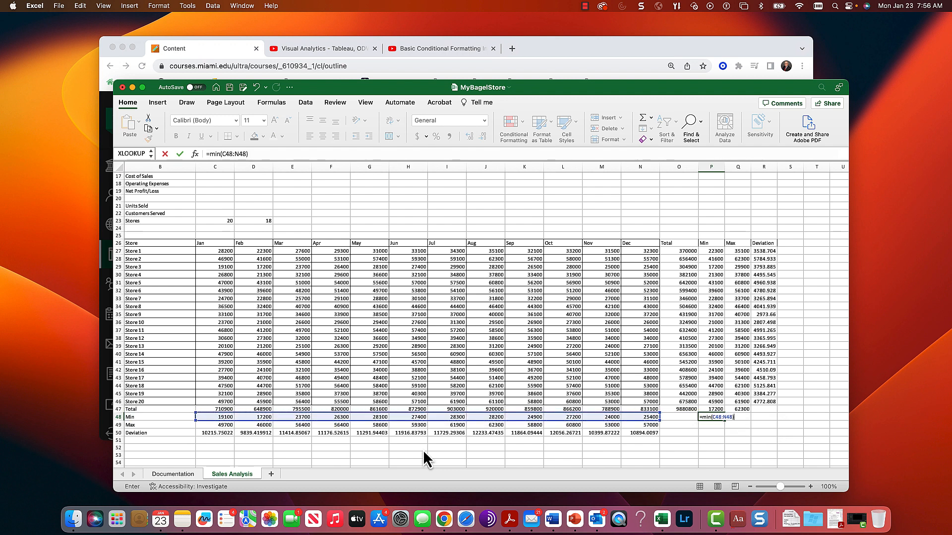
{"action": "key", "text": "Return"}
- Enter a MAX formula over C49:N49 in cell Q49 for the highest of the monthly maximums
{"action": "key", "text": "Right"}
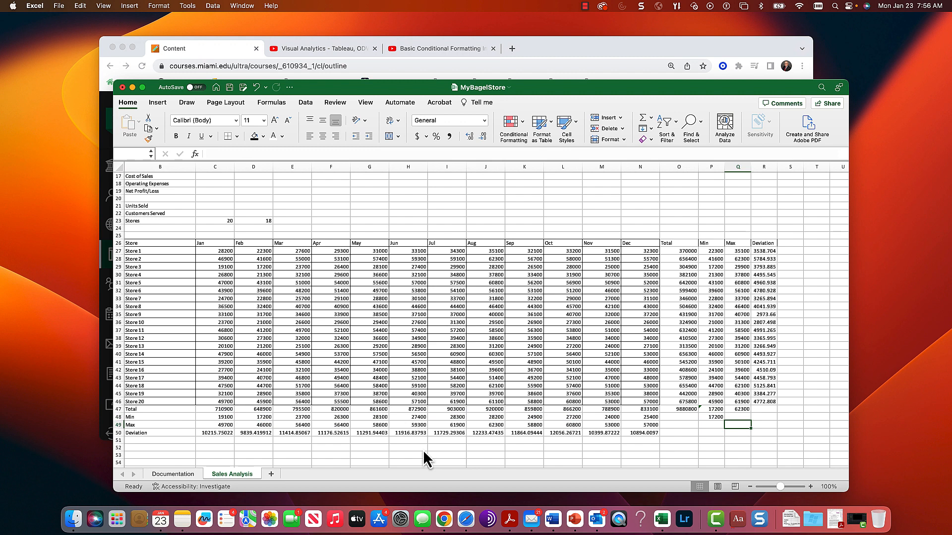
{"action": "type", "text": "=max("}
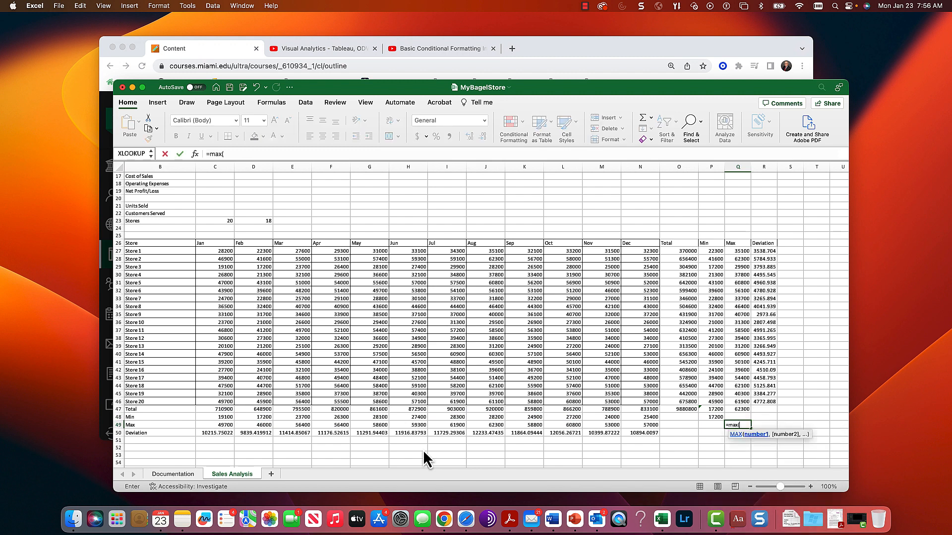
{"action": "key", "text": "Left"}
{"action": "key", "text": "Left"}
{"action": "key", "text": "Left"}
{"action": "key", "text": "shift+Left"}
{"action": "key", "text": "shift+Left"}
{"action": "key", "text": "shift+Left"}
{"action": "key", "text": "shift+Left"}
{"action": "key", "text": "shift+Left"}
{"action": "key", "text": "shift+Left"}
{"action": "key", "text": "shift+Left"}
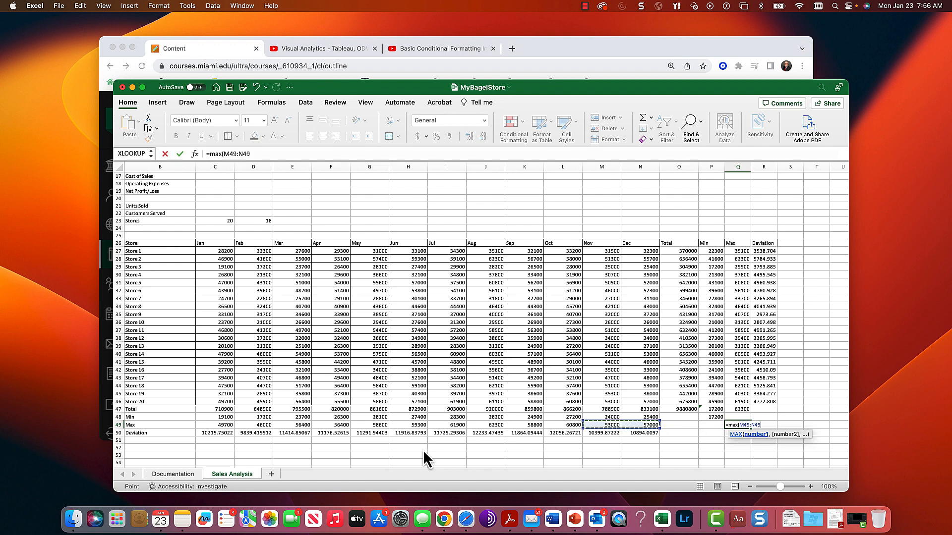
{"action": "key", "text": "shift+Left"}
{"action": "key", "text": "shift+Left"}
{"action": "key", "text": "shift+Left"}
{"action": "key", "text": "shift+Left"}
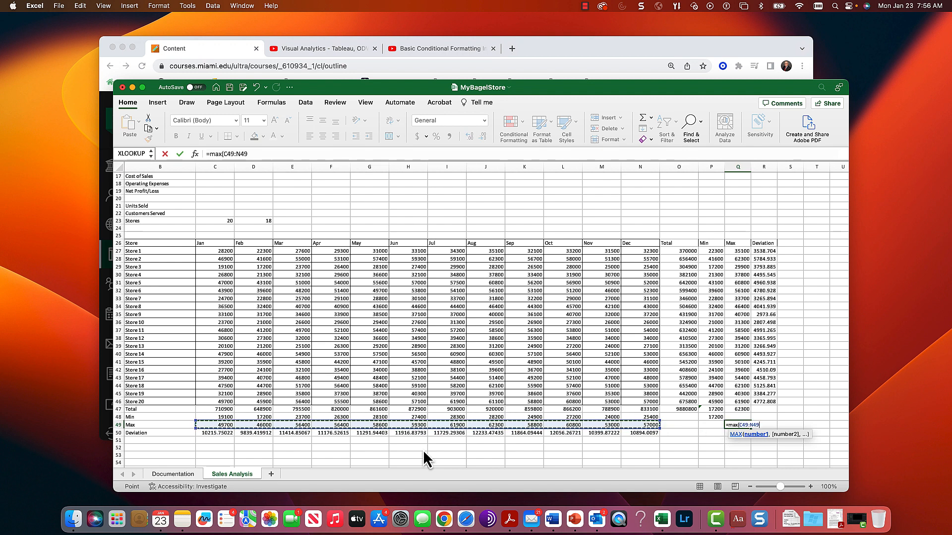
{"action": "key", "text": "Return"}
- Enter an AVERAGE formula over R27:R46 in cell R47 to average the stores' deviations
{"action": "key", "text": "Down"}
{"action": "key", "text": "Right"}
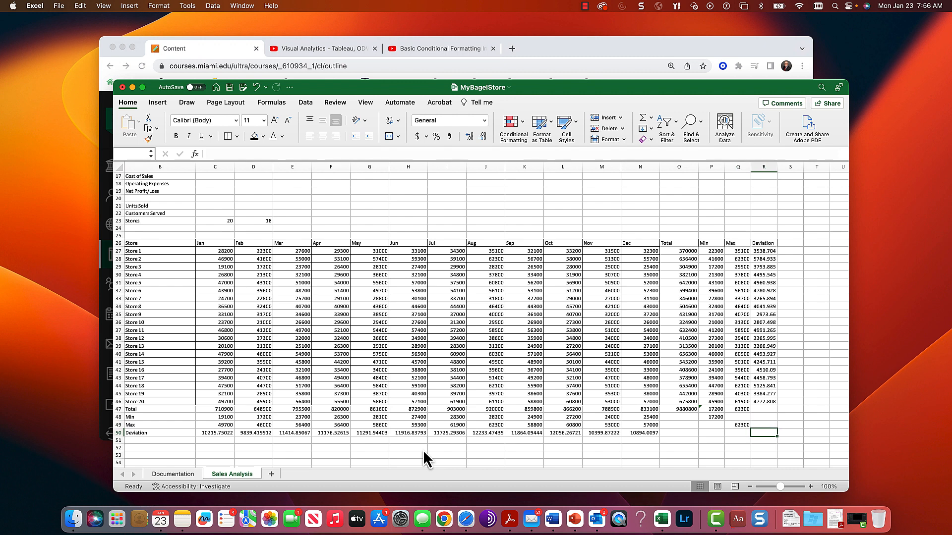
{"action": "key", "text": "Up"}
{"action": "key", "text": "Up"}
{"action": "key", "text": "Up"}
{"action": "key", "text": "Up"}
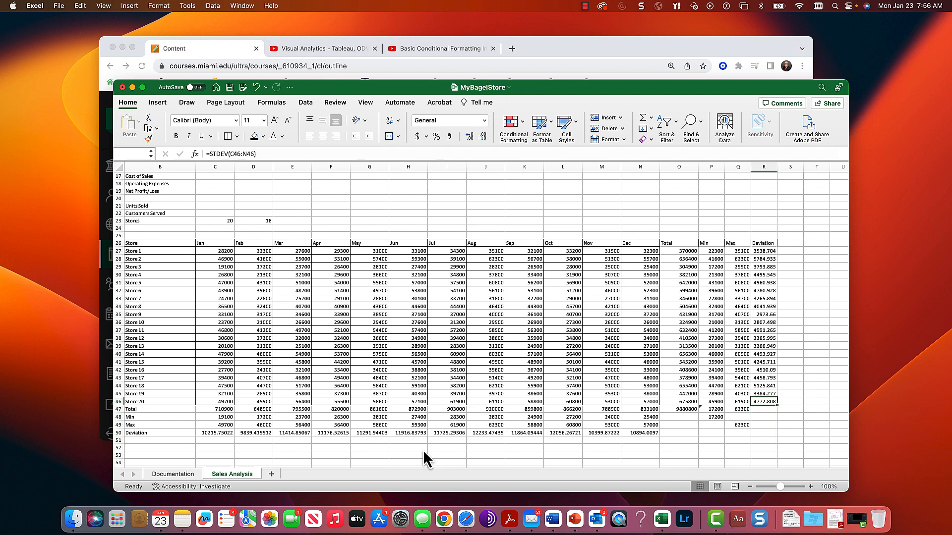
{"action": "key", "text": "Down"}
{"action": "type", "text": "=av"}
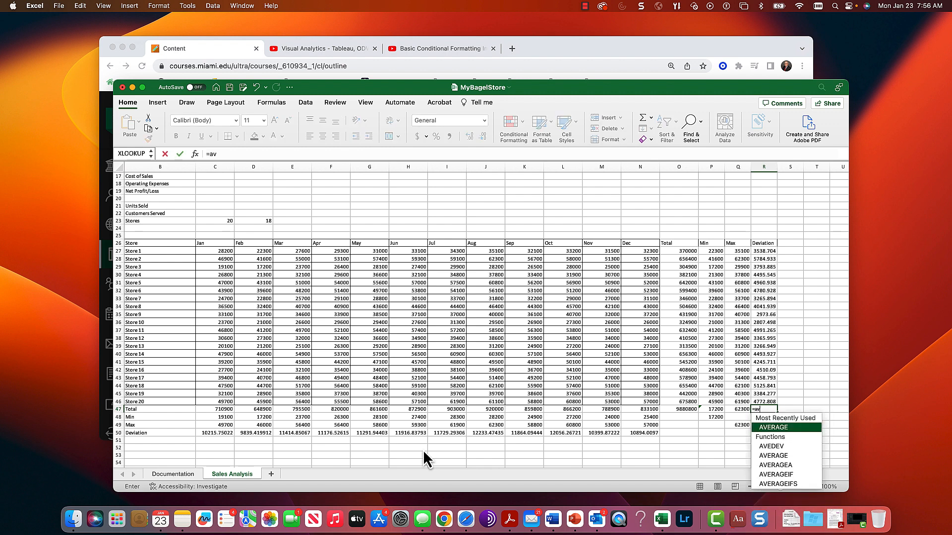
{"action": "type", "text": "erage("}
{"action": "key", "text": "Up"}
{"action": "key", "text": "shift+Up"}
{"action": "key", "text": "shift+Up"}
{"action": "key", "text": "shift+Up"}
{"action": "key", "text": "shift+Up"}
{"action": "key", "text": "shift+Up"}
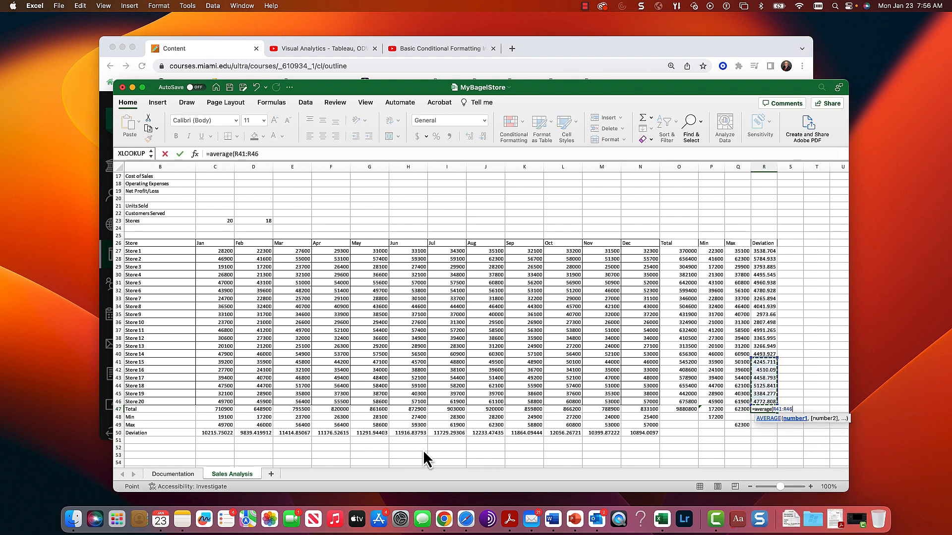
{"action": "key", "text": "shift+Up"}
{"action": "key", "text": "shift+Up"}
{"action": "key", "text": "shift+Up"}
{"action": "key", "text": "shift+Up"}
{"action": "key", "text": "shift+Up"}
{"action": "key", "text": "shift+Up"}
{"action": "key", "text": "shift+Up"}
{"action": "key", "text": "shift+Up"}
{"action": "key", "text": "shift+Up"}
{"action": "key", "text": "shift+Up"}
{"action": "key", "text": "shift+Up"}
{"action": "key", "text": "shift+Up"}
{"action": "key", "text": "shift+Up"}
{"action": "key", "text": "shift+Up"}
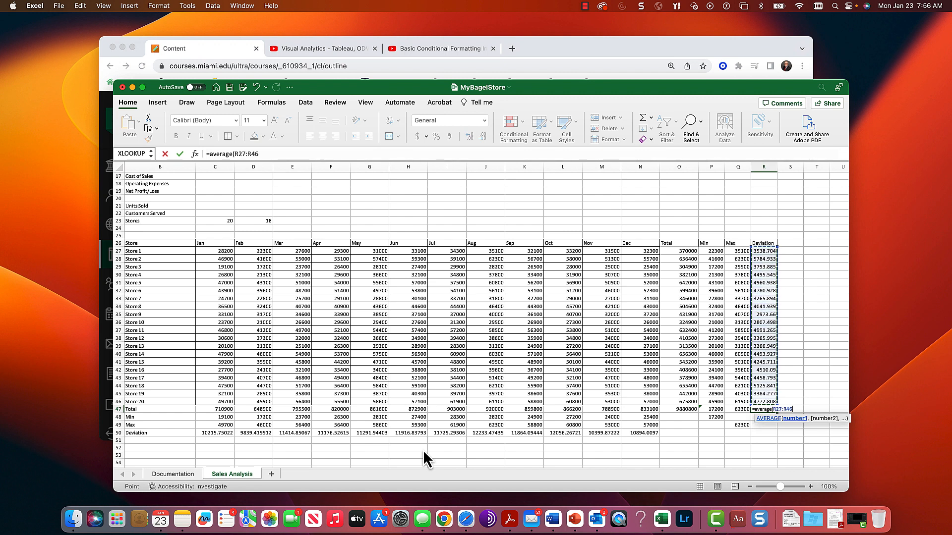
{"action": "key", "text": "Return"}
- Enter an AVERAGE formula over C50:N50 in cell R50 to average the monthly deviations
{"action": "key", "text": "Down"}
{"action": "key", "text": "Down"}
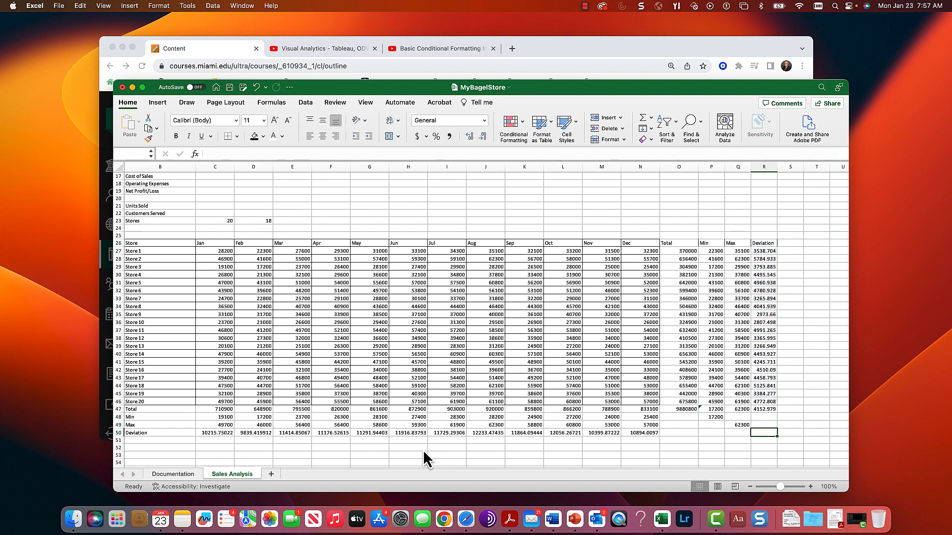
{"action": "type", "text": "=avera"}
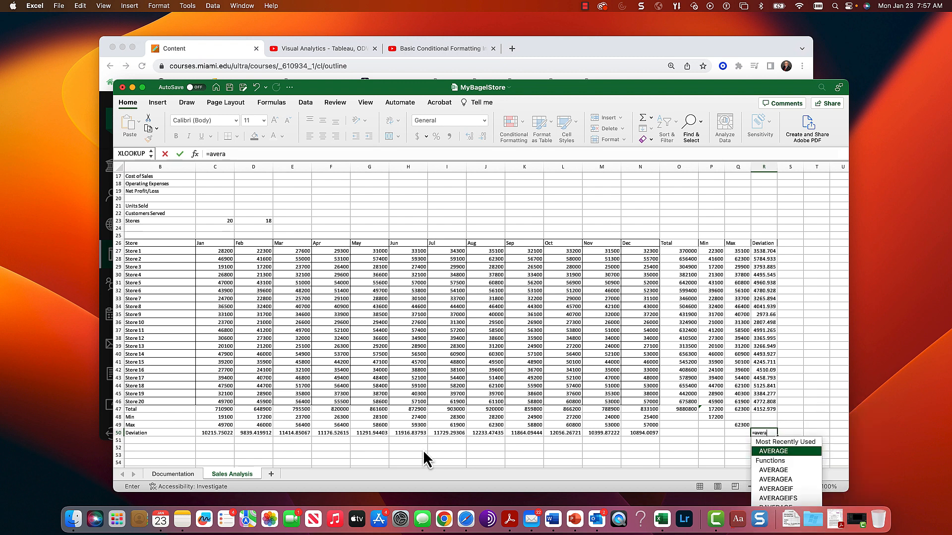
{"action": "type", "text": "ge("}
{"action": "key", "text": "Left"}
{"action": "key", "text": "Left"}
{"action": "key", "text": "Left"}
{"action": "key", "text": "Left"}
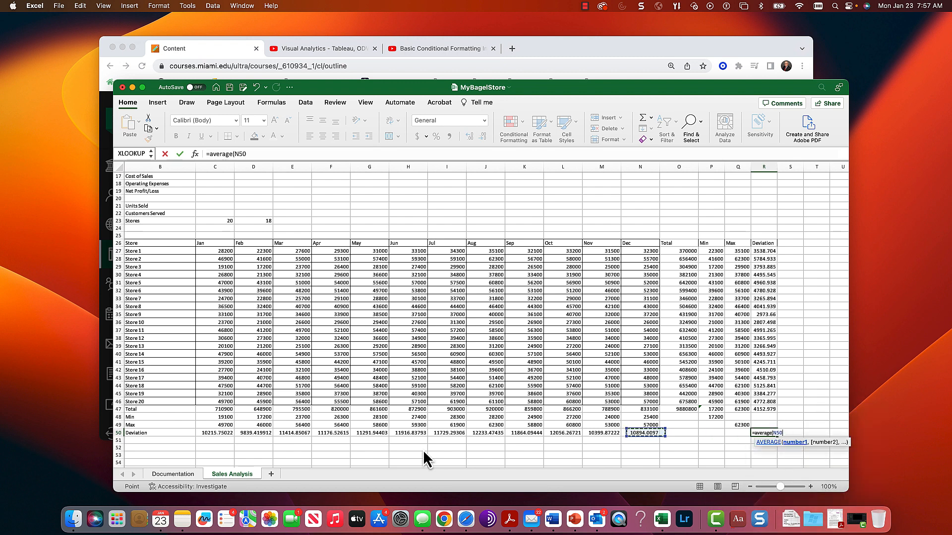
{"action": "key", "text": "shift+Left"}
{"action": "key", "text": "shift+Left"}
{"action": "key", "text": "shift+Left"}
{"action": "key", "text": "shift+Left"}
{"action": "key", "text": "shift+Left"}
{"action": "key", "text": "shift+Left"}
{"action": "key", "text": "shift+Left"}
{"action": "key", "text": "shift+Left"}
{"action": "key", "text": "shift+Left"}
{"action": "key", "text": "shift+Left"}
{"action": "key", "text": "shift+Left"}
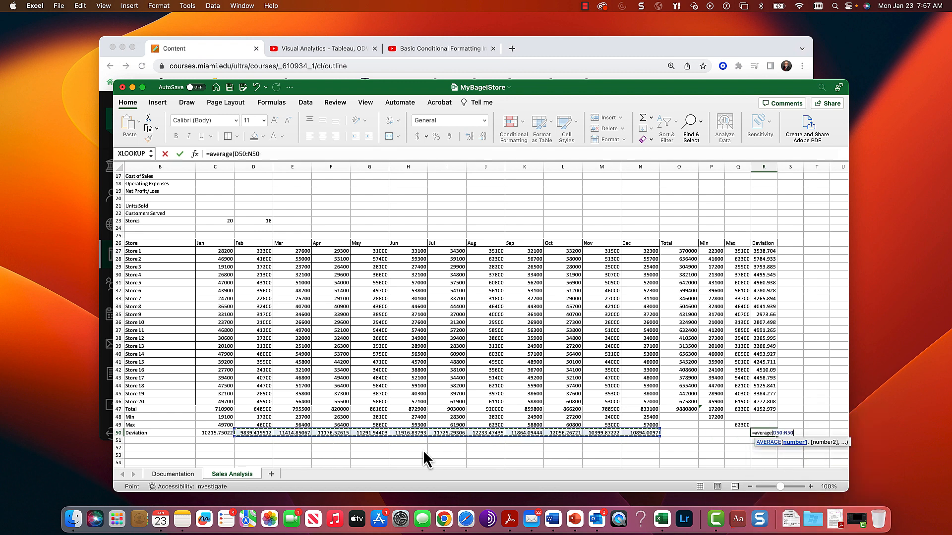
{"action": "key", "text": "Return"}
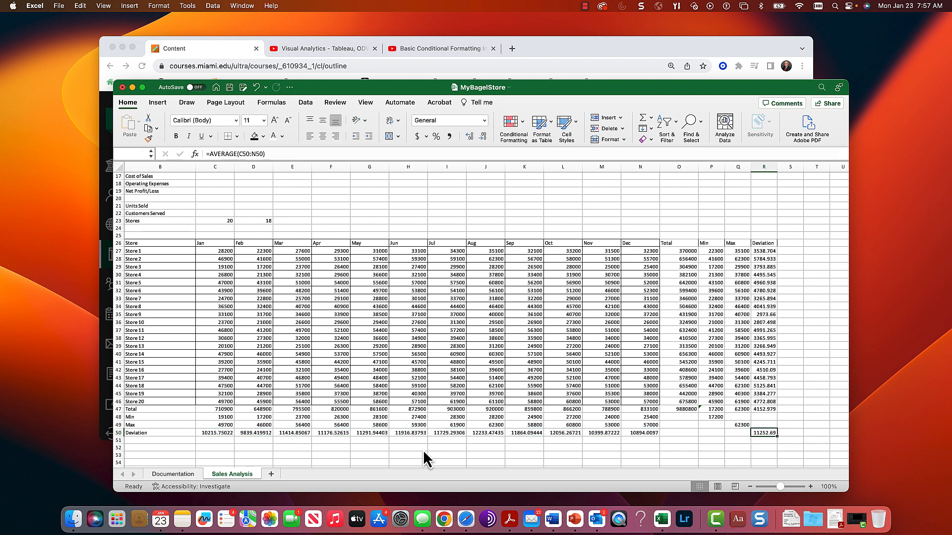
- Format the sales figures and calculations in C27:R50 with comma separators and no decimal places
{"action": "left_click", "coordinate": [224, 254]}
{"action": "left_click_drag", "start_coordinate": [224, 254], "coordinate": [762, 436]}
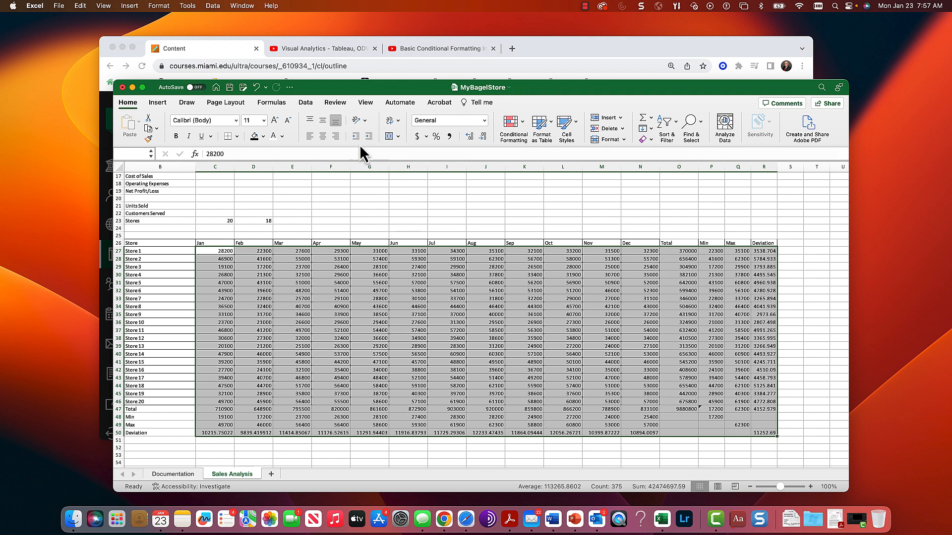
{"action": "left_click", "coordinate": [449, 138]}
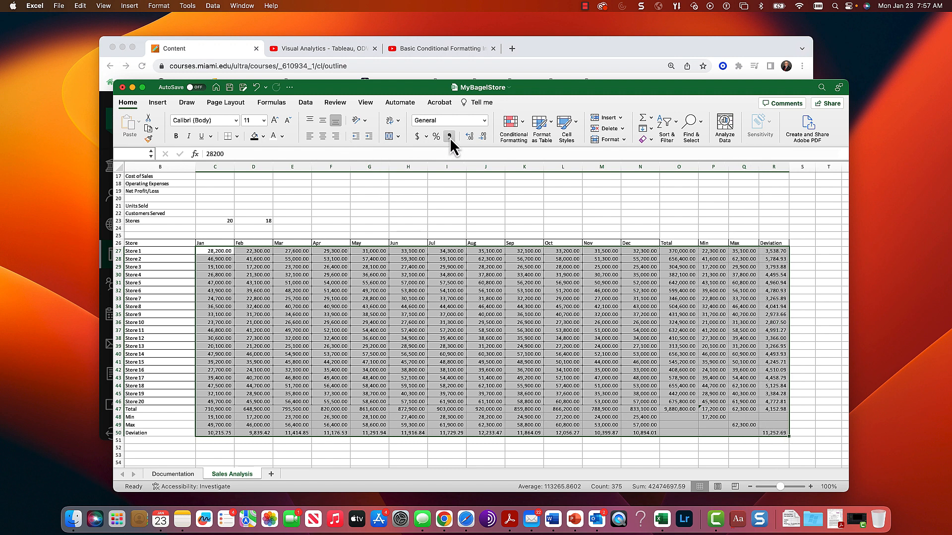
{"action": "left_click", "coordinate": [480, 137]}
{"action": "left_click", "coordinate": [480, 137]}
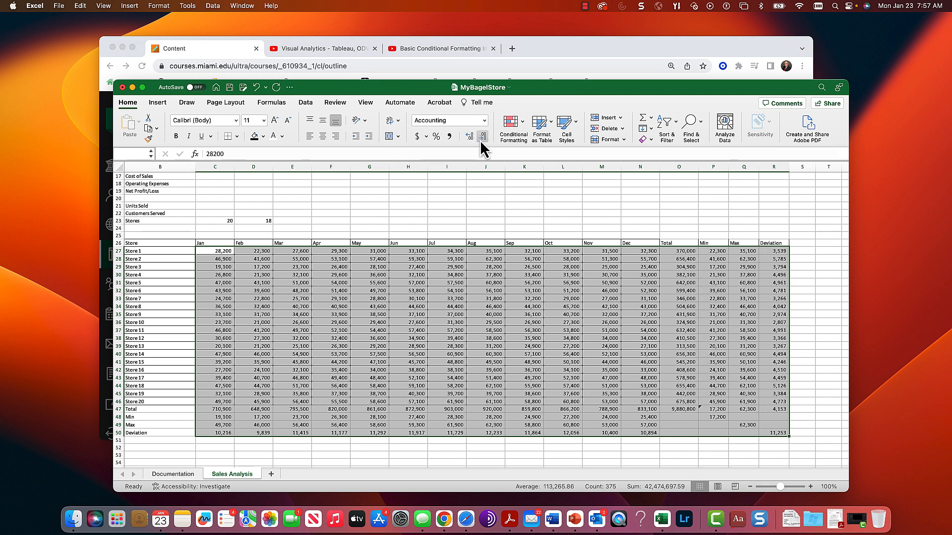
{"action": "left_click", "coordinate": [399, 330]}
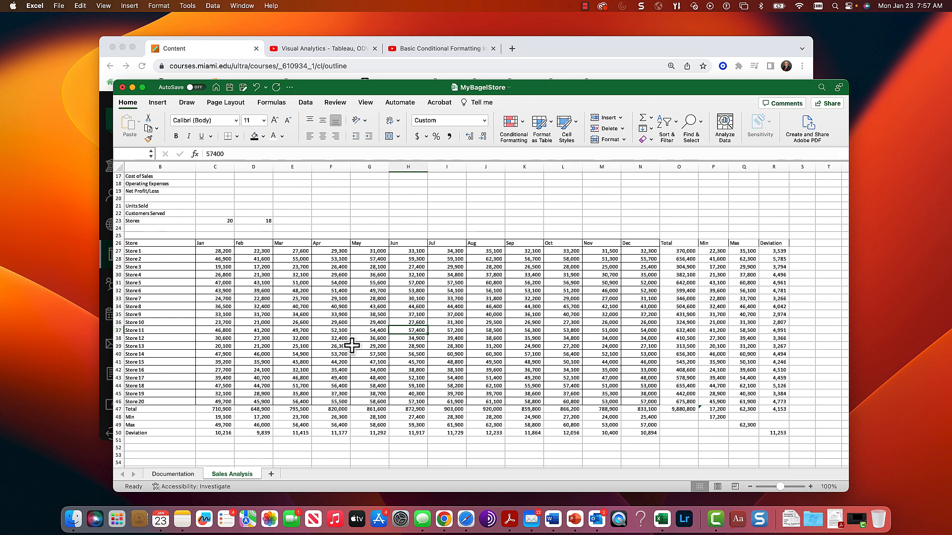
- Look over the state and store labels at the start of the 2022 Monthly Gross Sales table
{"action": "key", "text": "Left"}
{"action": "key", "text": "Left"}
{"action": "key", "text": "Left"}
{"action": "key", "text": "Left"}
{"action": "key", "text": "Left"}
{"action": "key", "text": "Left"}
{"action": "key", "text": "Left"}
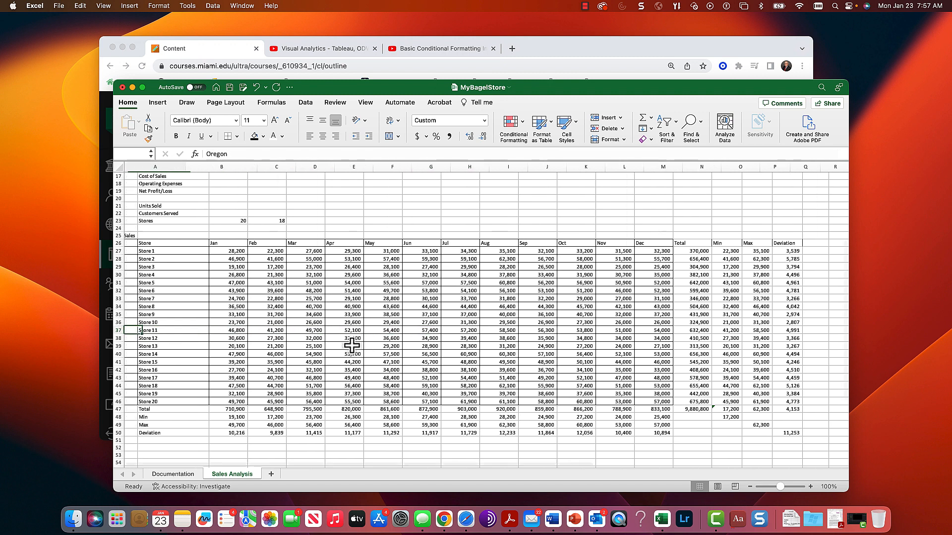
{"action": "key", "text": "Up"}
{"action": "key", "text": "Up"}
{"action": "key", "text": "Up"}
{"action": "key", "text": "Up"}
{"action": "key", "text": "Up"}
{"action": "key", "text": "Up"}
{"action": "key", "text": "Up"}
{"action": "key", "text": "Up"}
{"action": "key", "text": "Up"}
{"action": "key", "text": "Up"}
{"action": "key", "text": "Up"}
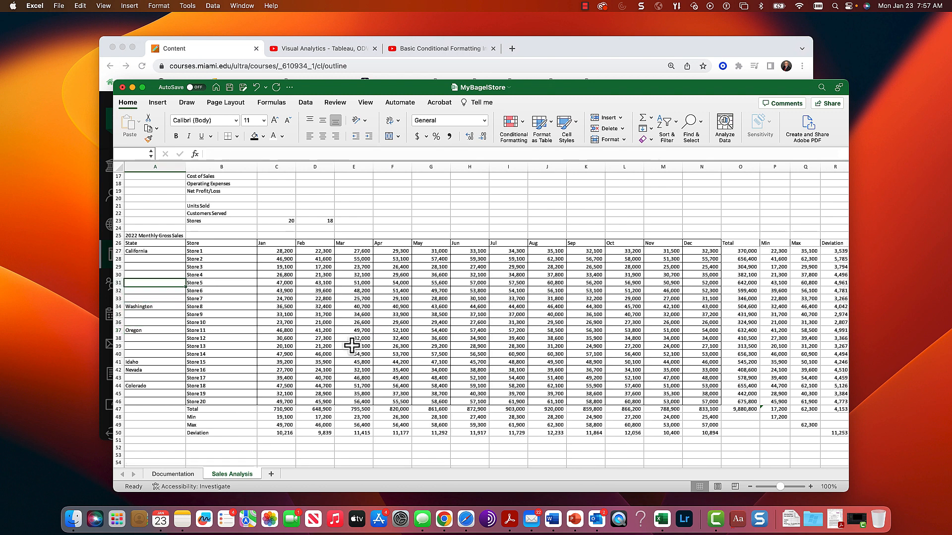
{"action": "key", "text": "Down"}
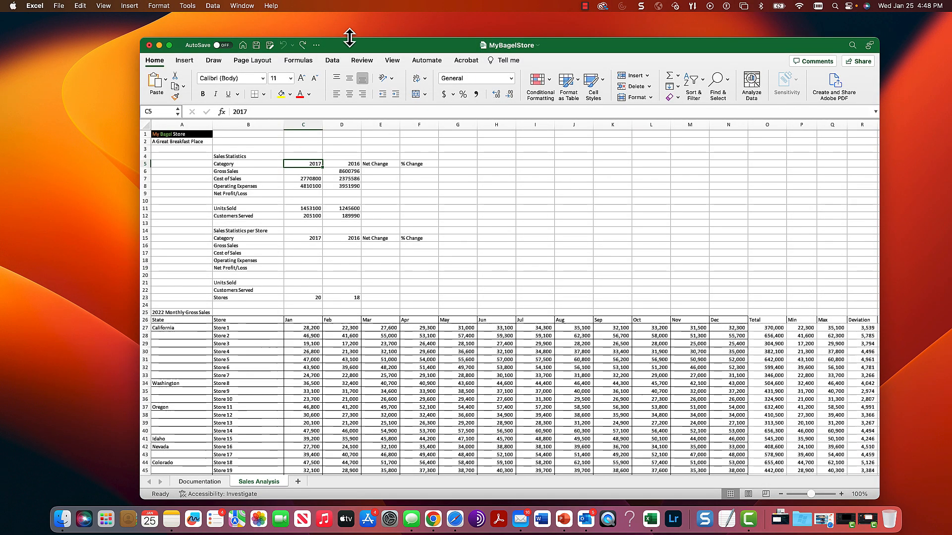
- Enlarge the workbook to full screen and apply outline and inside borders to the sales table cells B27:R50
{"action": "left_click", "coordinate": [170, 46]}
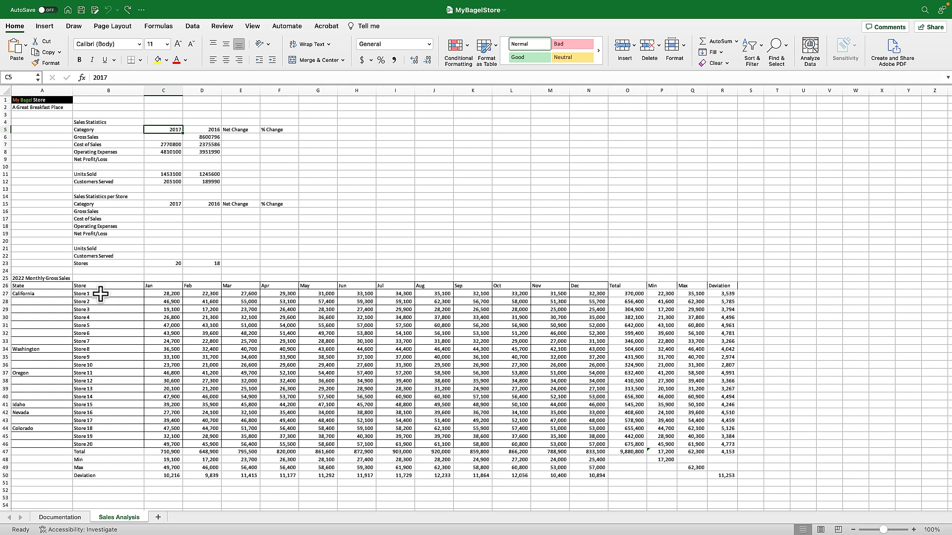
{"action": "mouse_move", "coordinate": [101, 294]}
{"action": "left_mouse_down"}
{"action": "mouse_move", "coordinate": [639, 471]}
{"action": "mouse_move", "coordinate": [710, 478]}
{"action": "left_mouse_up"}
{"action": "right_click", "coordinate": [535, 370]}
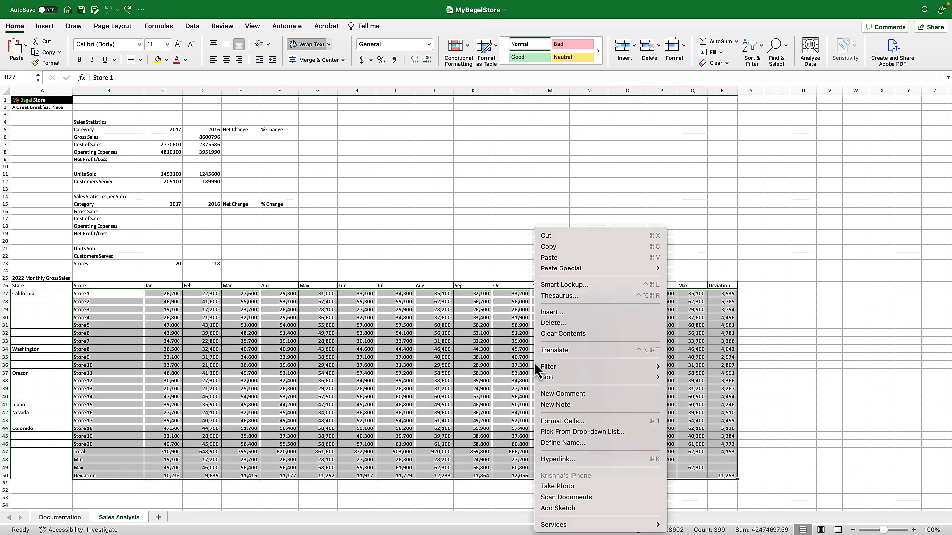
{"action": "left_click", "coordinate": [570, 420]}
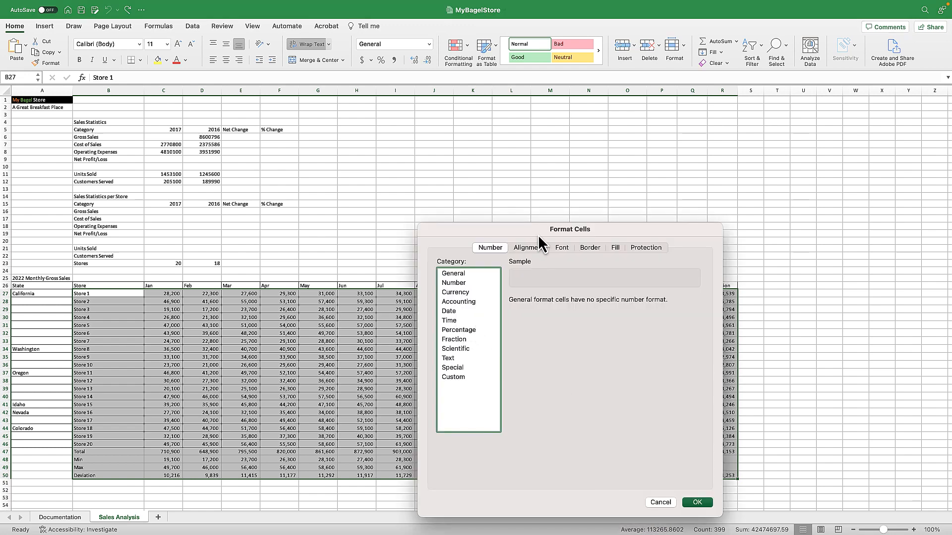
{"action": "left_click", "coordinate": [589, 248]}
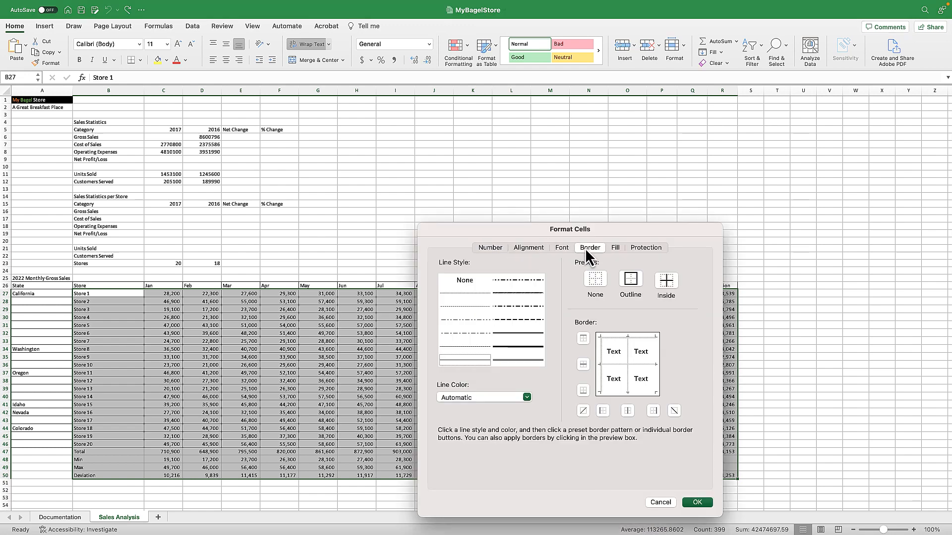
{"action": "left_click", "coordinate": [627, 281]}
{"action": "left_click", "coordinate": [666, 281]}
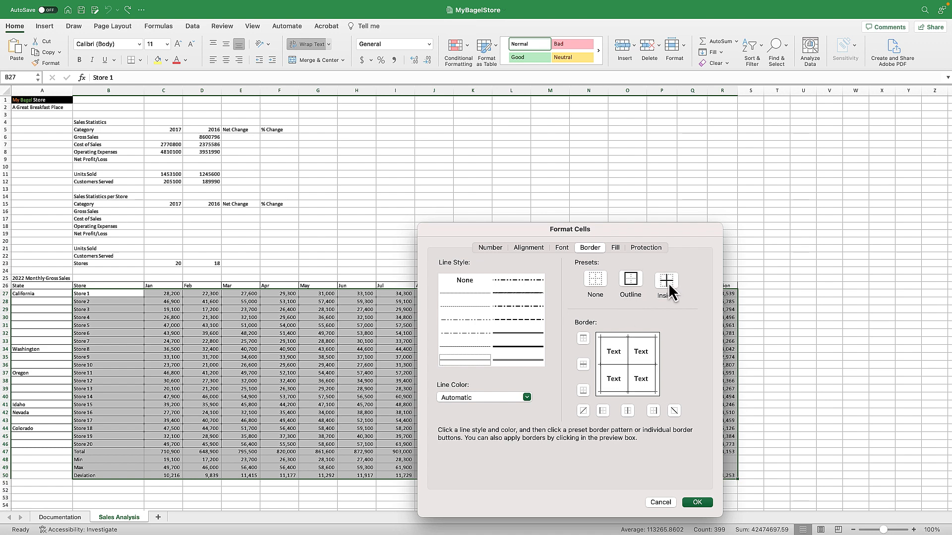
{"action": "left_click", "coordinate": [696, 502]}
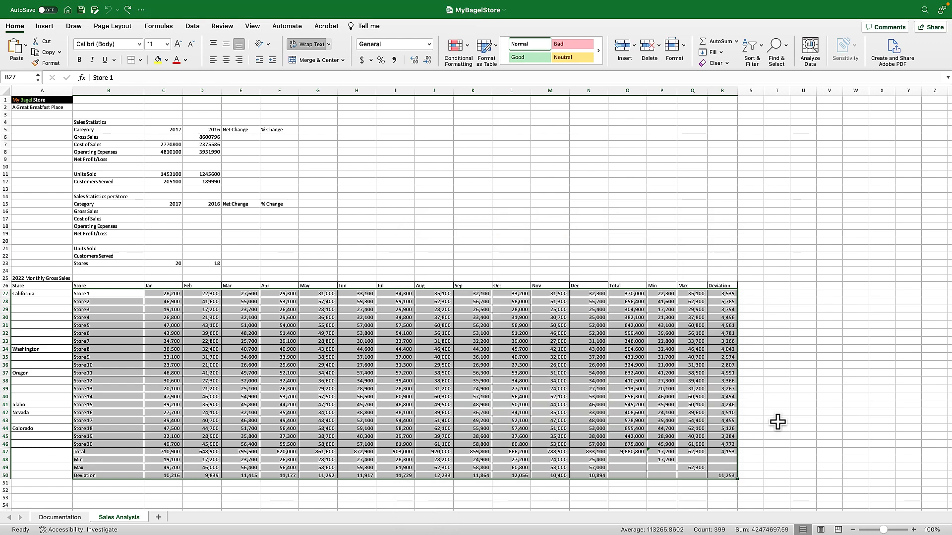
{"action": "left_click", "coordinate": [792, 404]}
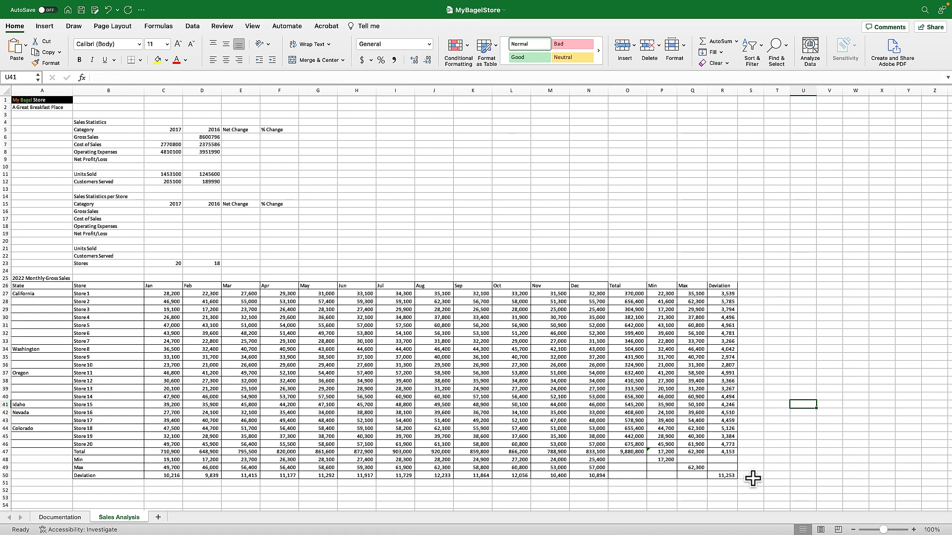
- Remove all borders from the empty cells O48:O50 in the Total column
{"action": "left_click_drag", "start_coordinate": [624, 460], "coordinate": [624, 478]}
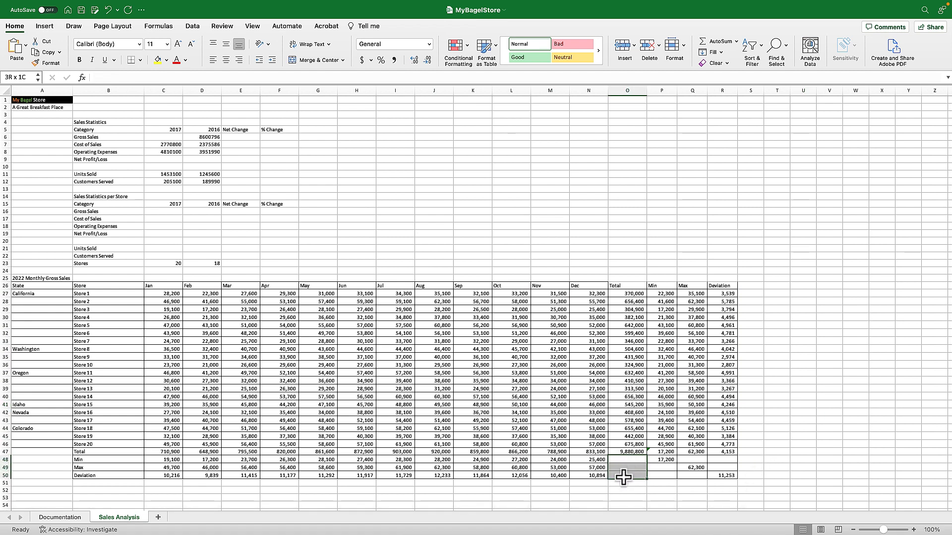
{"action": "right_click", "coordinate": [624, 469]}
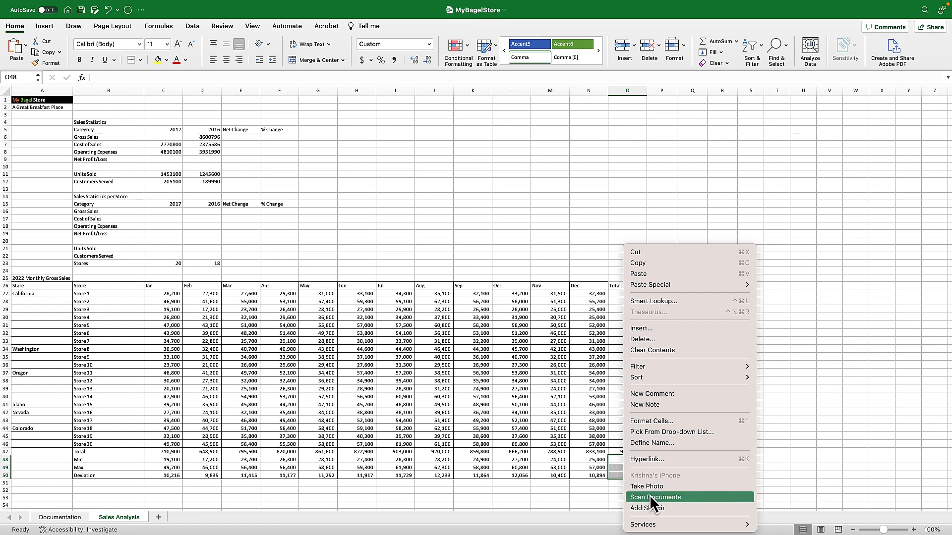
{"action": "left_click", "coordinate": [666, 421]}
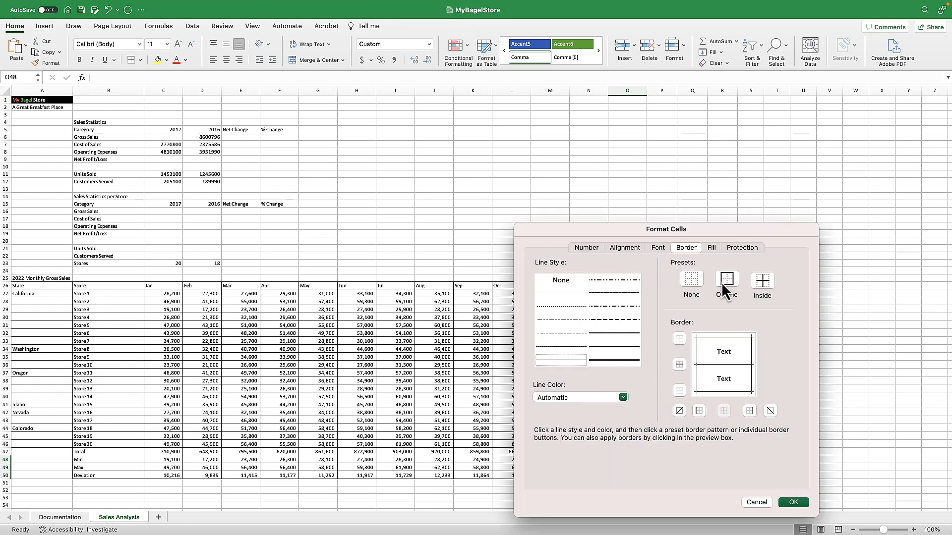
{"action": "left_click", "coordinate": [691, 281]}
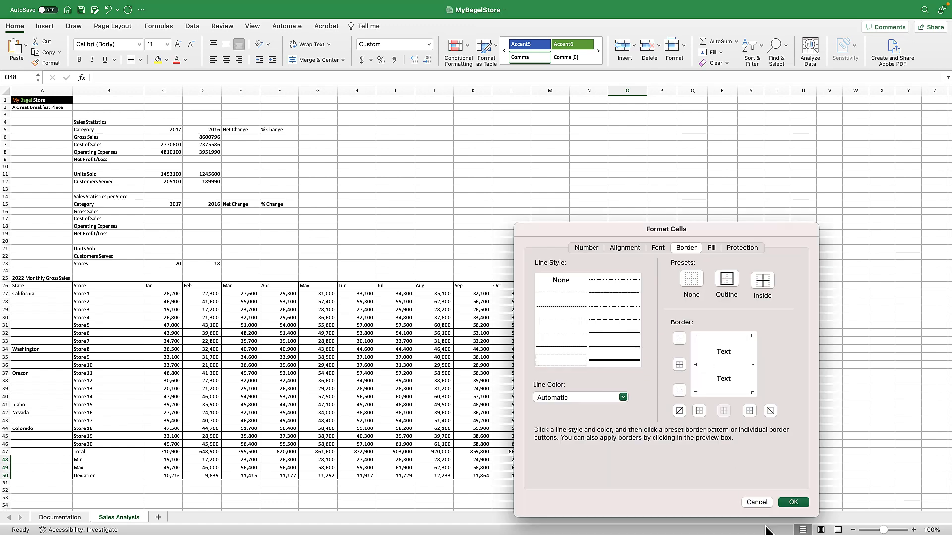
{"action": "left_click", "coordinate": [793, 503]}
{"action": "left_click", "coordinate": [777, 443]}
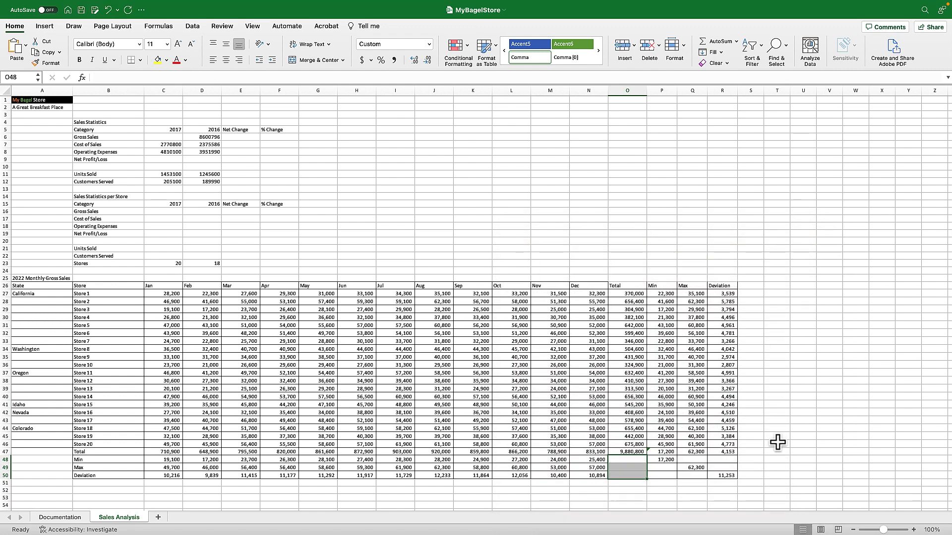
- Clear the borders of the empty cells P49:P50 below the overall minimum
{"action": "left_click", "coordinate": [657, 469]}
{"action": "right_click", "coordinate": [659, 470]}
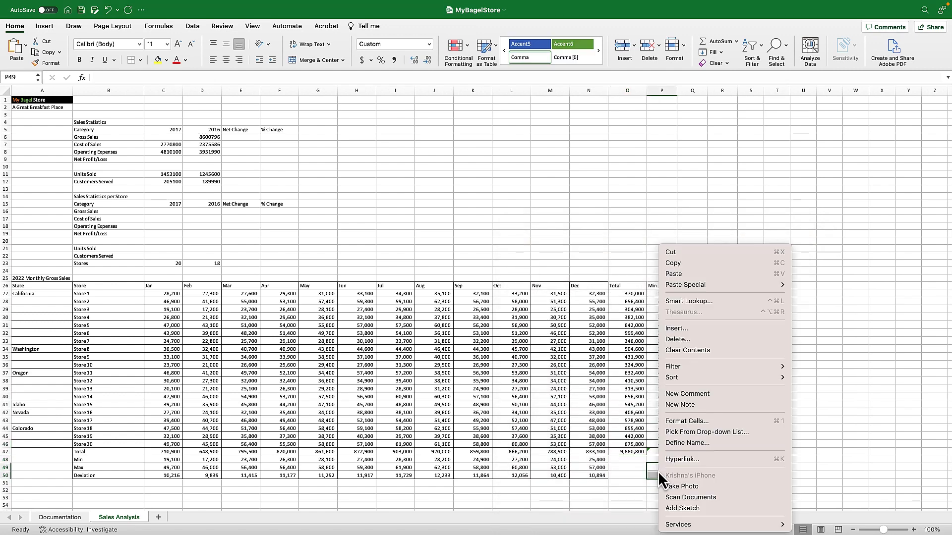
{"action": "left_click", "coordinate": [704, 423]}
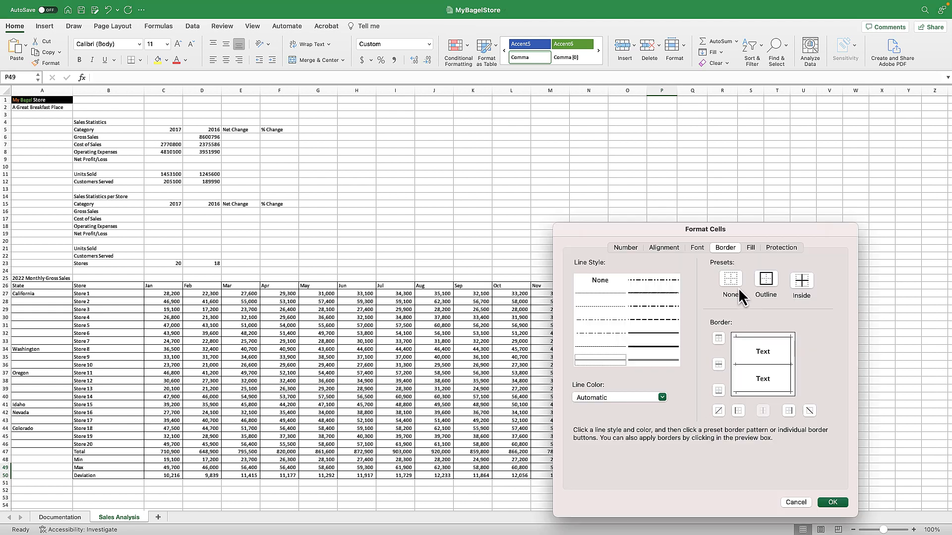
{"action": "left_click", "coordinate": [731, 281]}
{"action": "left_click", "coordinate": [837, 503]}
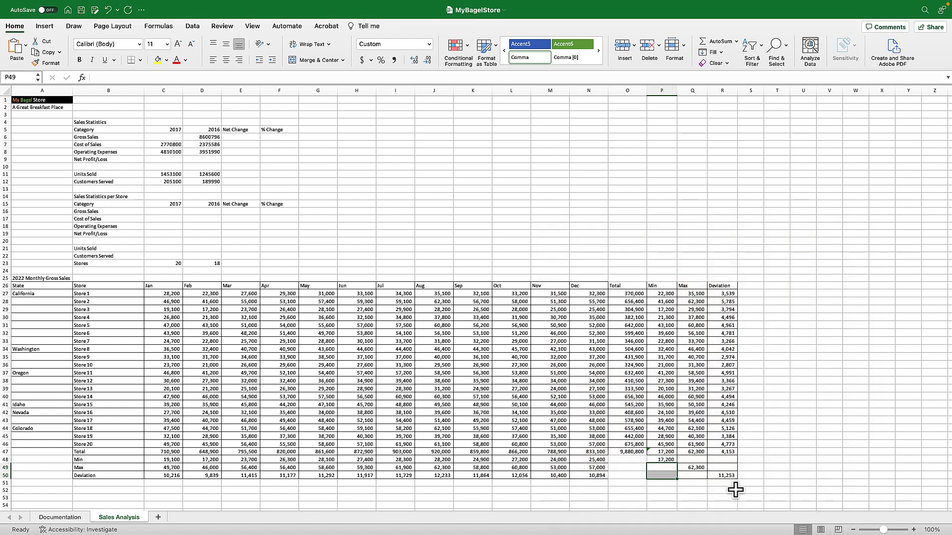
- Set the borders of the empty cells Q48:R48 in the Min row to None
{"action": "left_click_drag", "start_coordinate": [694, 460], "coordinate": [713, 462]}
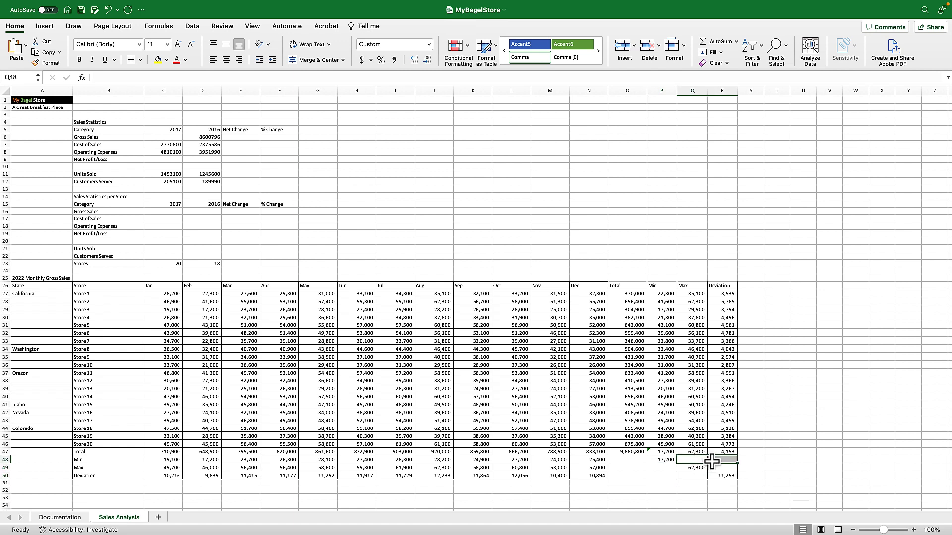
{"action": "right_click", "coordinate": [712, 461]}
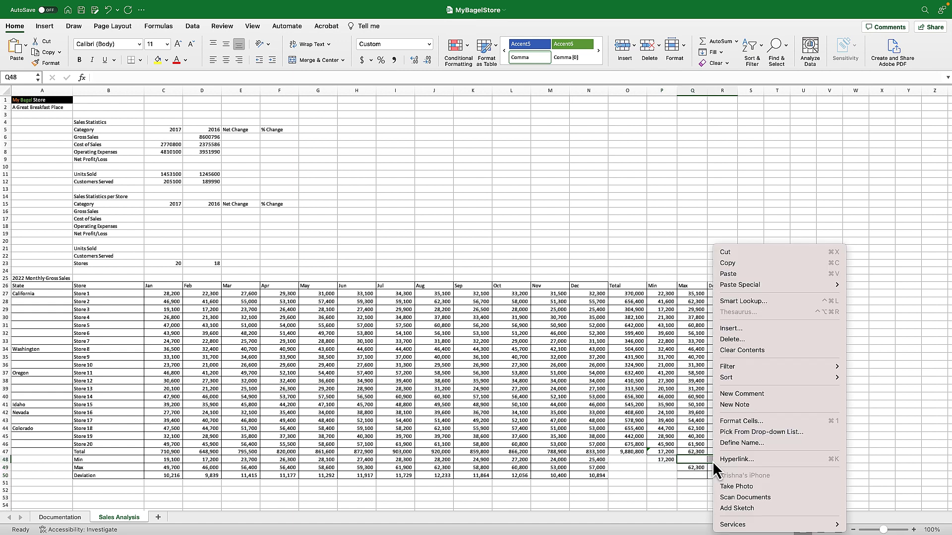
{"action": "left_click", "coordinate": [743, 422]}
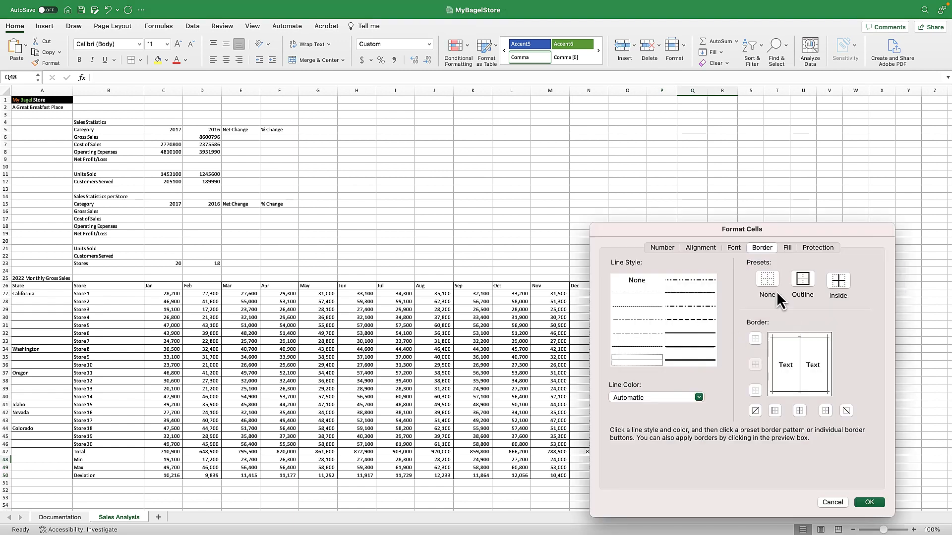
{"action": "left_click", "coordinate": [767, 279]}
{"action": "left_click", "coordinate": [870, 502]}
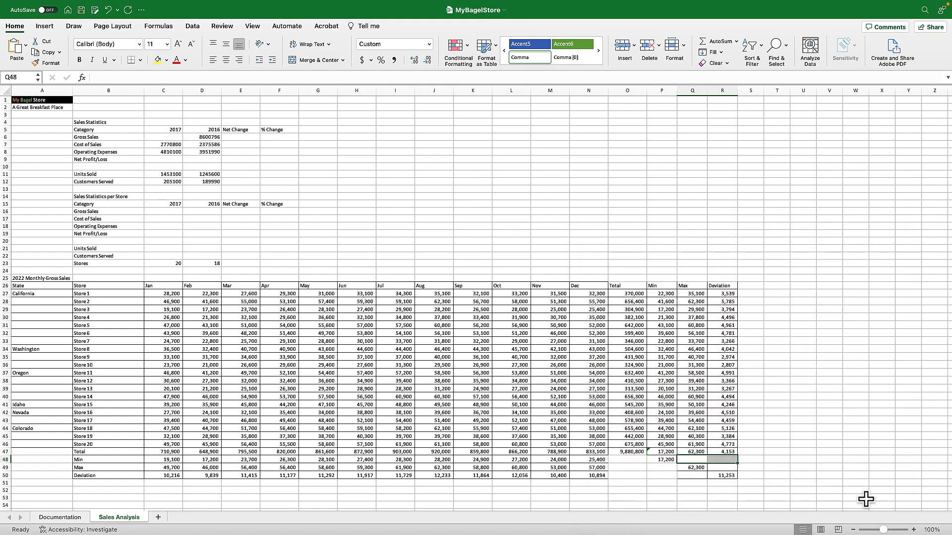
- Remove the borders from the empty cell R49 above the overall deviation
{"action": "left_click", "coordinate": [714, 468]}
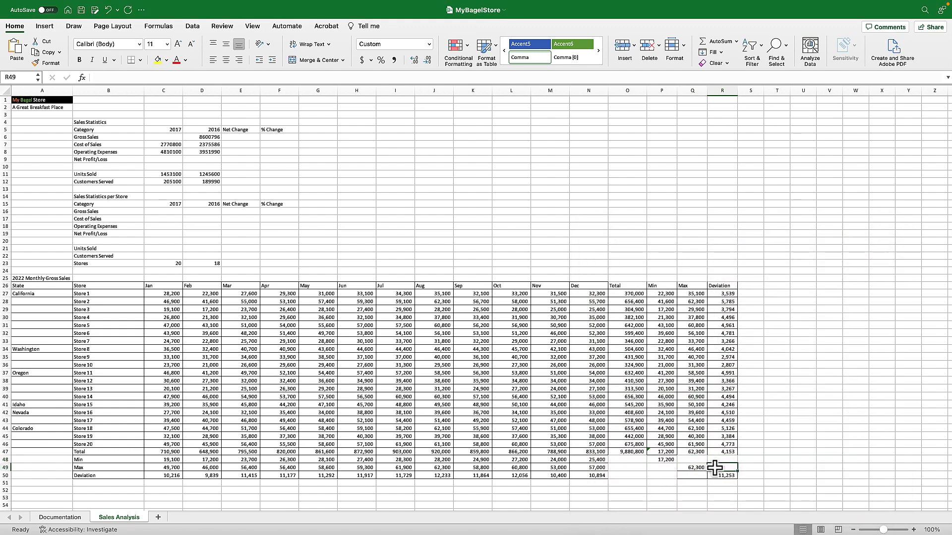
{"action": "right_click", "coordinate": [716, 467]}
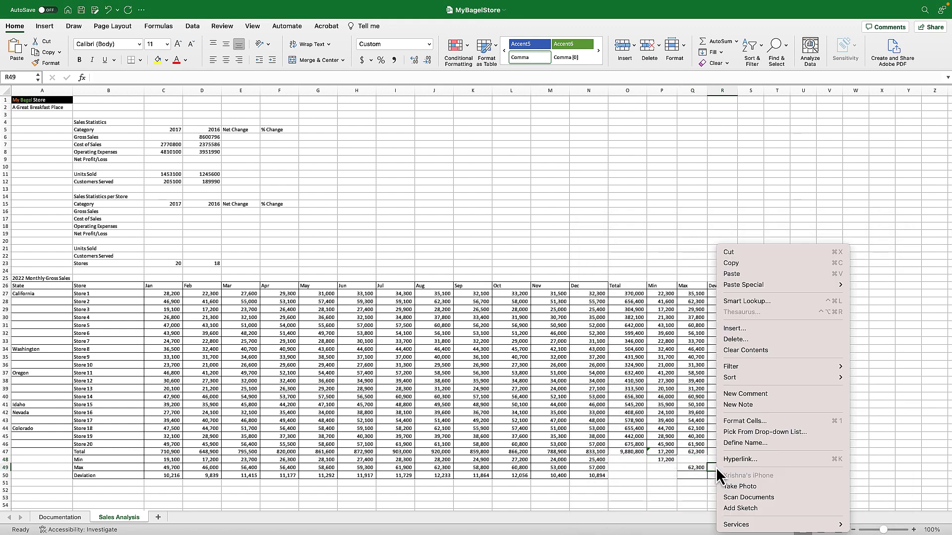
{"action": "left_click", "coordinate": [751, 420]}
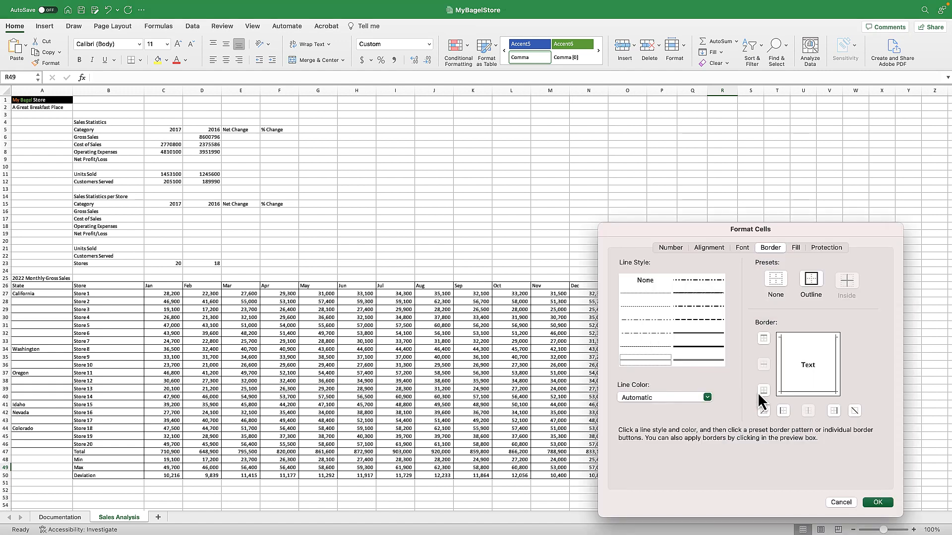
{"action": "left_click", "coordinate": [784, 280]}
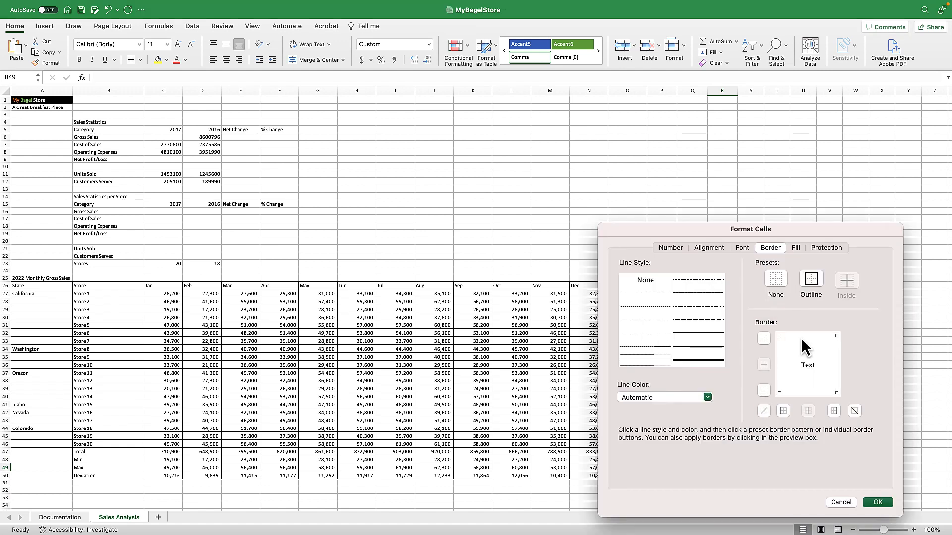
{"action": "left_click", "coordinate": [878, 503]}
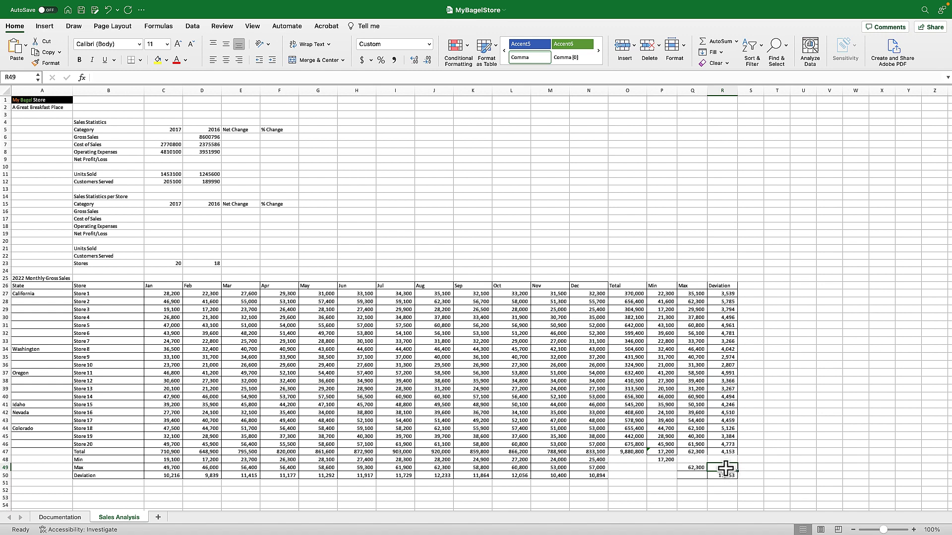
- Copy the borderless blank cell R49 into Q50 to clear that cell's borders
{"action": "key", "text": "super+c"}
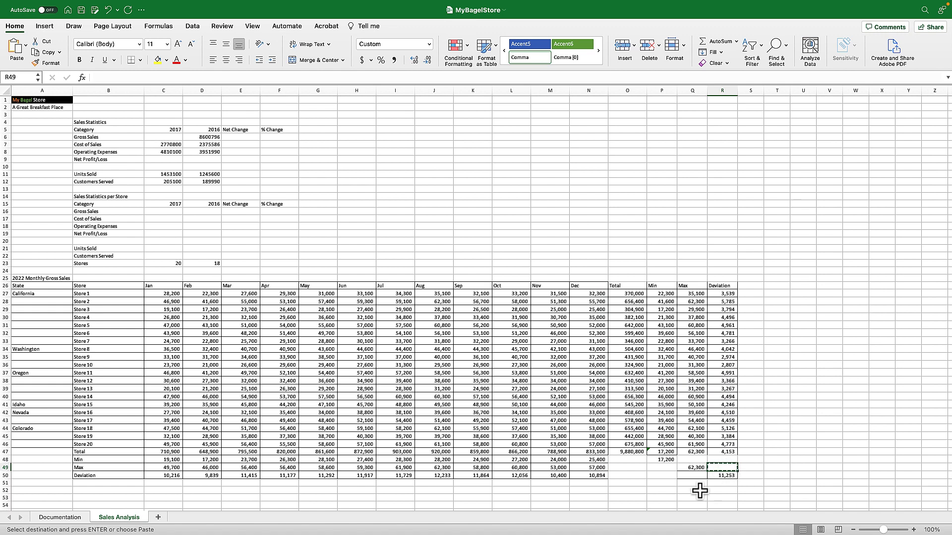
{"action": "left_click", "coordinate": [700, 475]}
{"action": "key", "text": "Escape"}
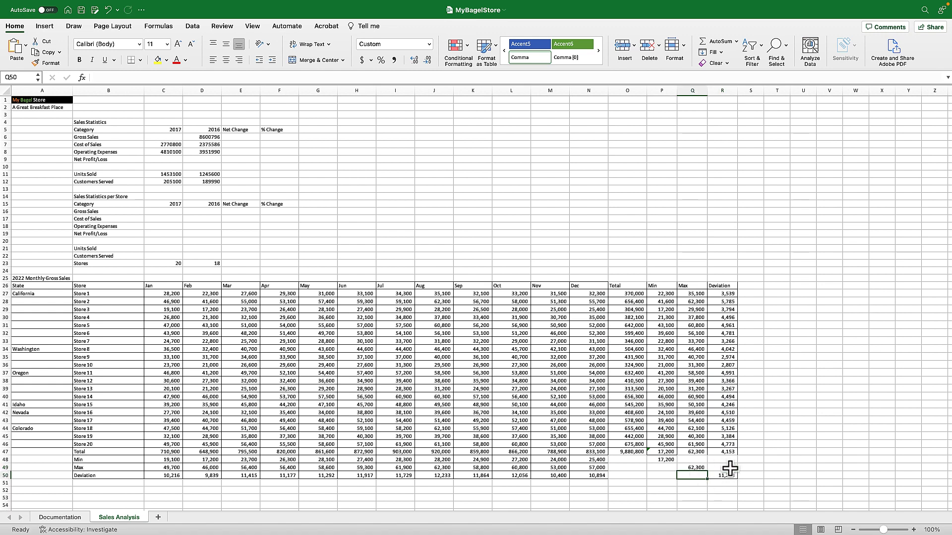
{"action": "left_click", "coordinate": [823, 452]}
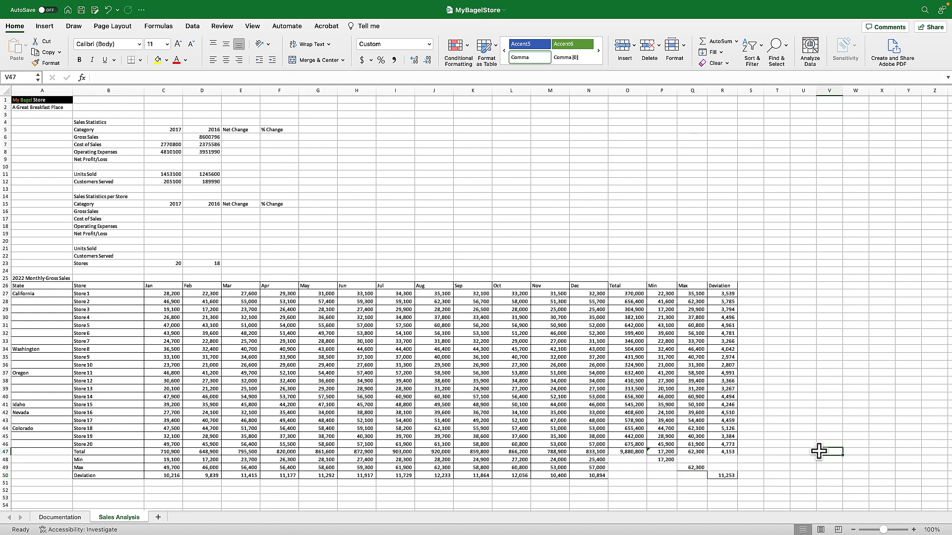
- Copy the format of store total O45 onto the Total row cells O47:R47 to restore their borders
{"action": "left_click", "coordinate": [634, 435]}
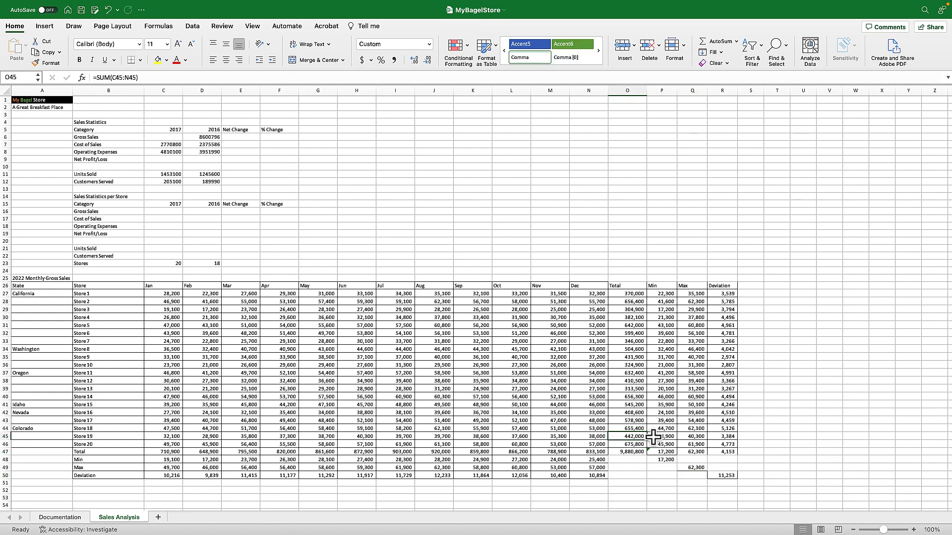
{"action": "left_click", "coordinate": [37, 61]}
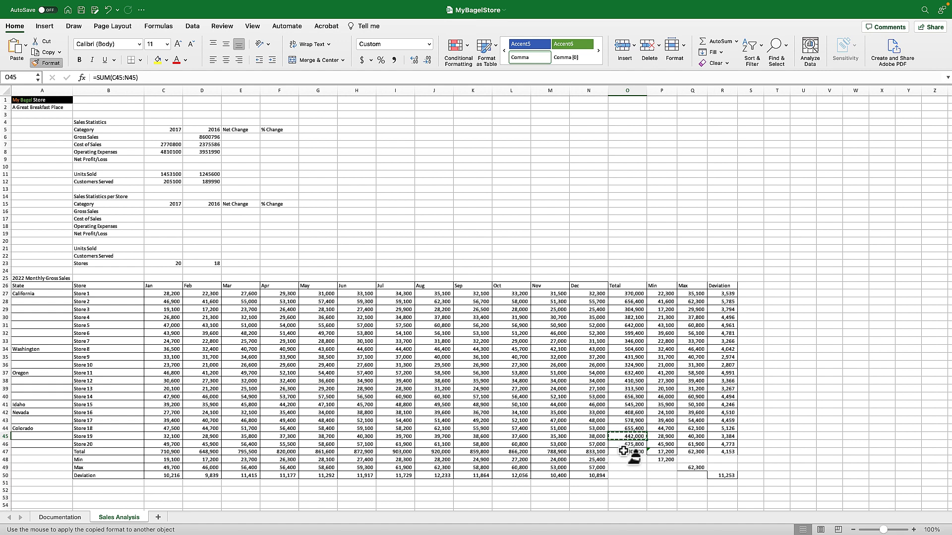
{"action": "left_click_drag", "start_coordinate": [620, 451], "coordinate": [728, 450]}
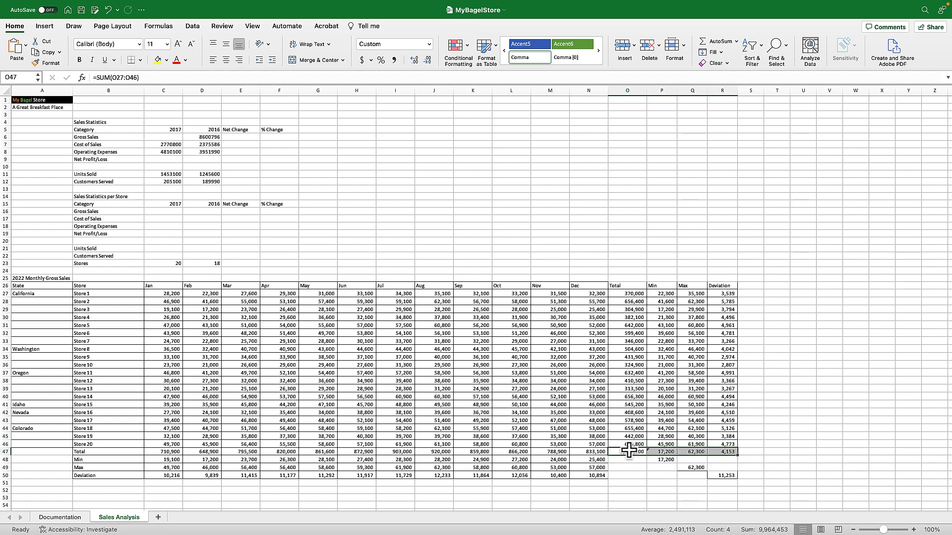
- Copy the format of grand total O47 onto the December calculation cells N48:N50
{"action": "left_click", "coordinate": [628, 451]}
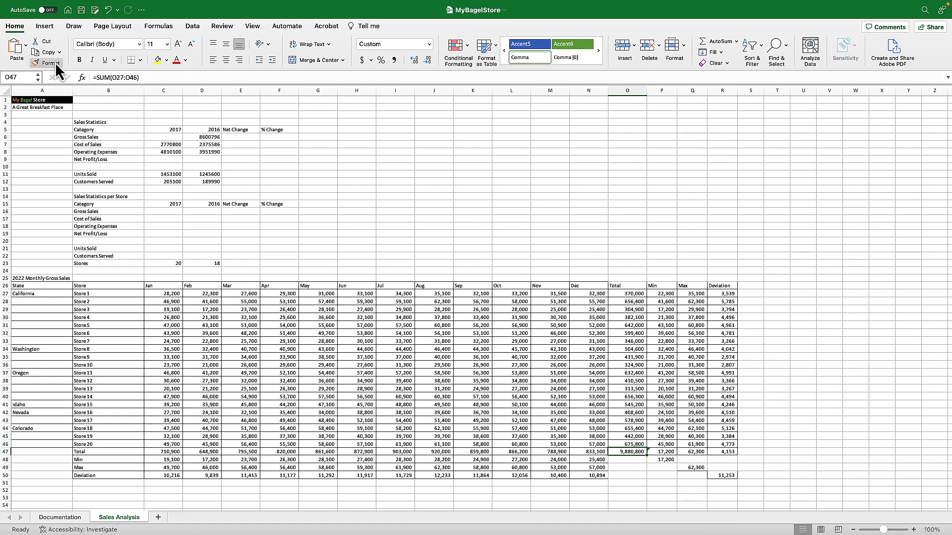
{"action": "left_click", "coordinate": [37, 63]}
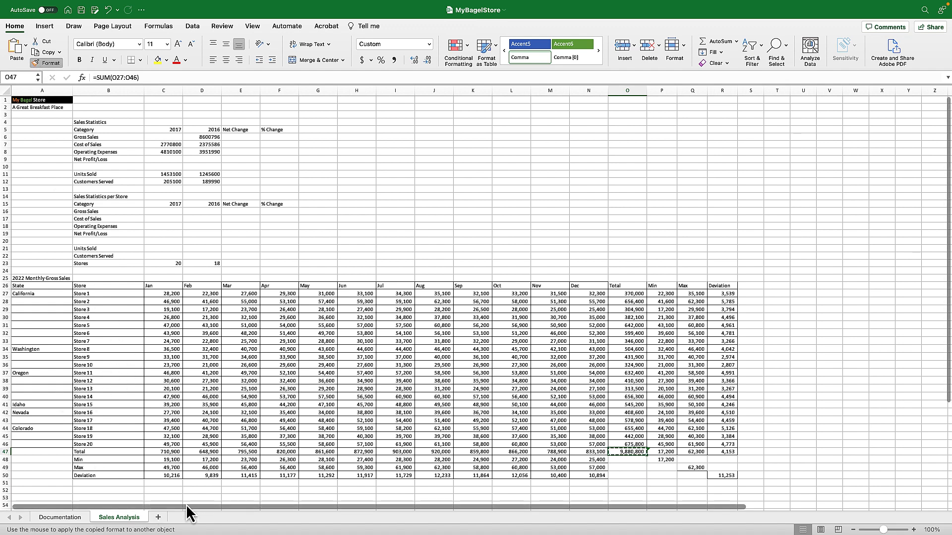
{"action": "left_click_drag", "start_coordinate": [585, 460], "coordinate": [587, 475]}
{"action": "left_click", "coordinate": [682, 421]}
- Copy the bordered format of O46 to the overall calculation cells P48, Q49 and R50
{"action": "left_click", "coordinate": [637, 445]}
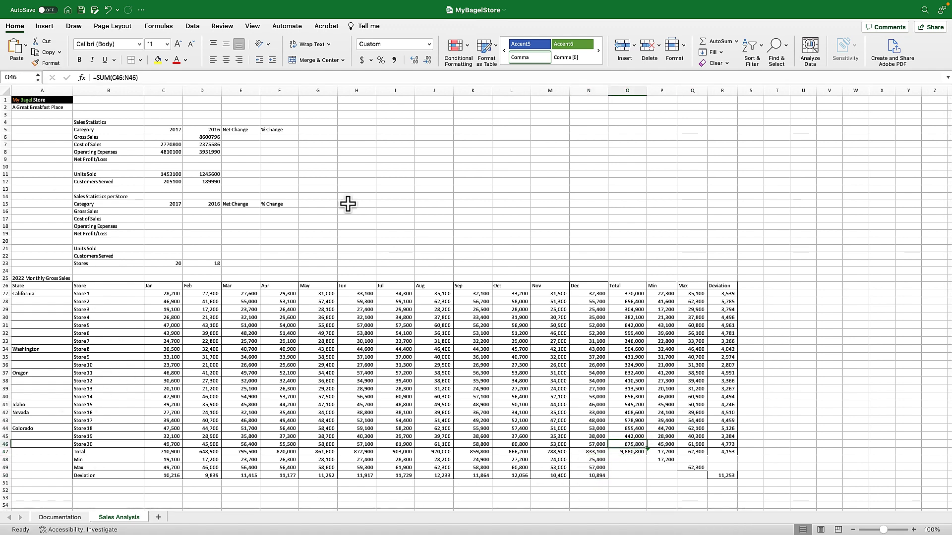
{"action": "left_click", "coordinate": [35, 62]}
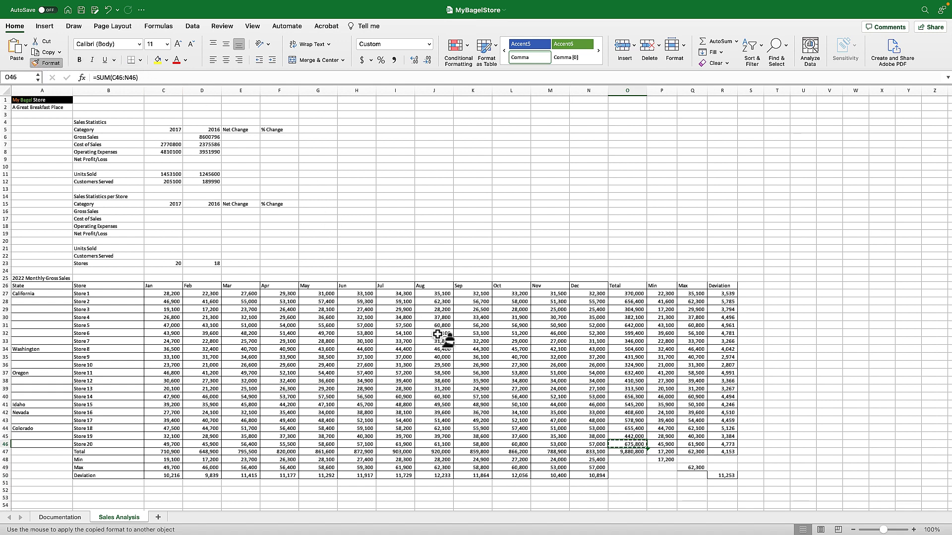
{"action": "left_click", "coordinate": [660, 458]}
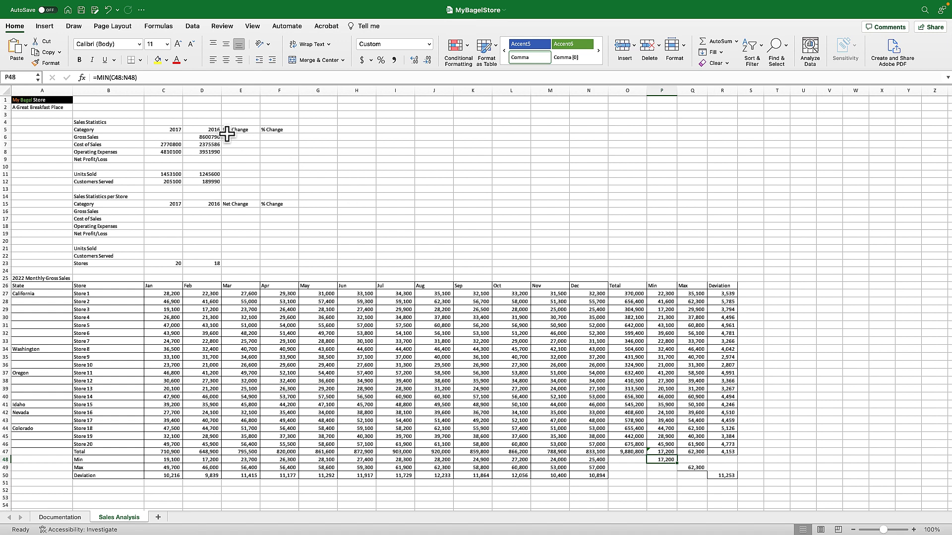
{"action": "left_click", "coordinate": [34, 63]}
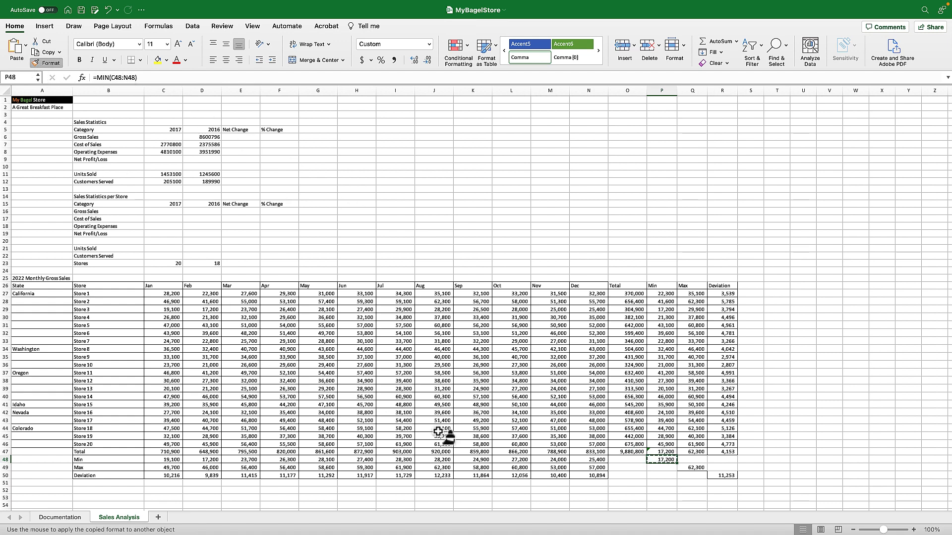
{"action": "left_click", "coordinate": [696, 468]}
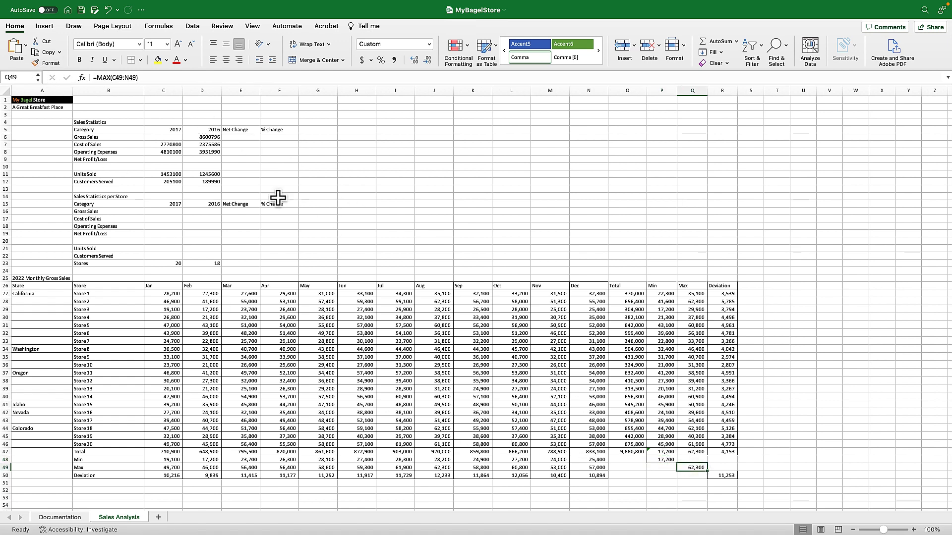
{"action": "left_click", "coordinate": [34, 64]}
{"action": "left_click", "coordinate": [723, 475]}
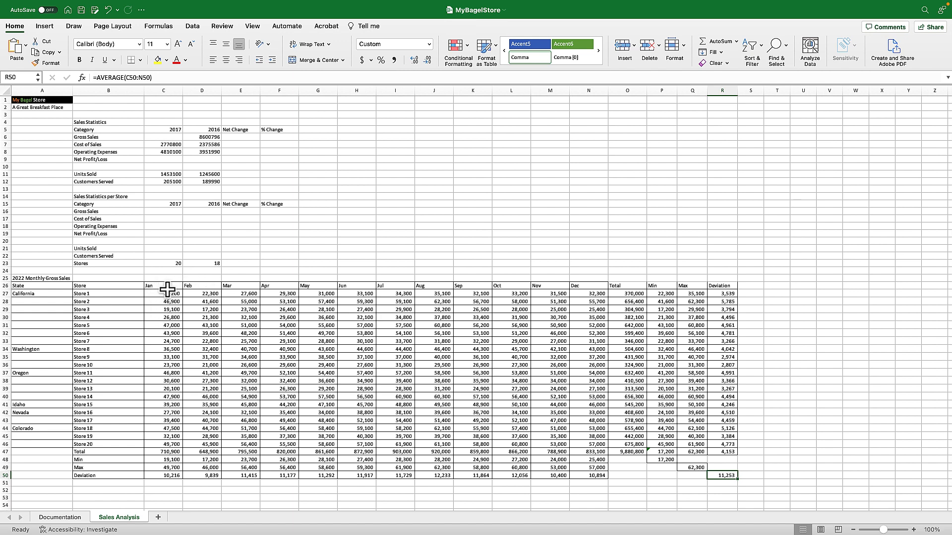
- Right-align the column headings in C26:R26 and give them a black fill
{"action": "left_click_drag", "start_coordinate": [163, 286], "coordinate": [726, 288]}
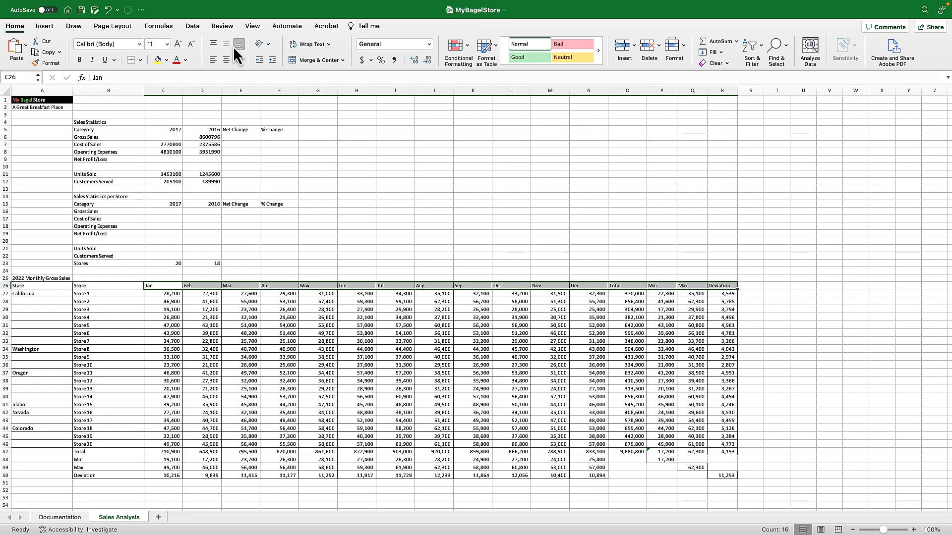
{"action": "left_click", "coordinate": [239, 58]}
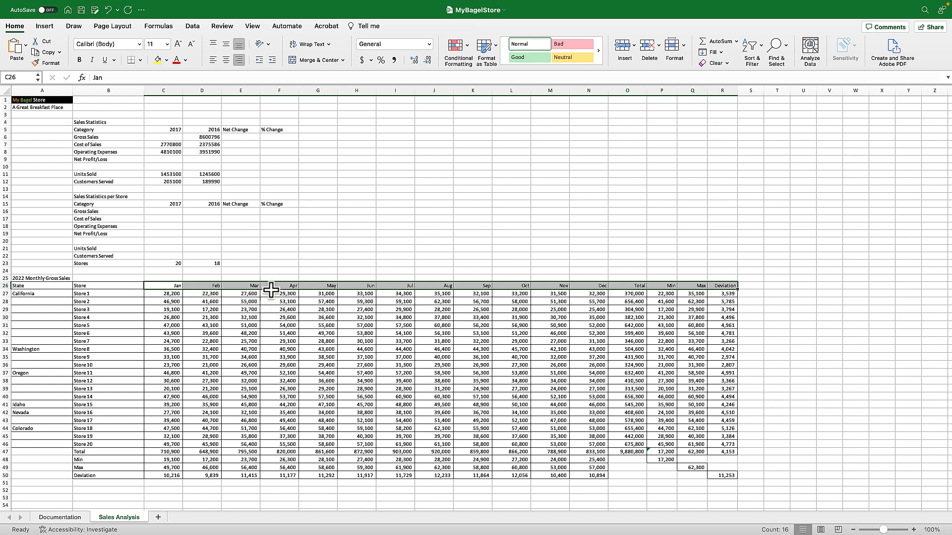
{"action": "left_click", "coordinate": [168, 59]}
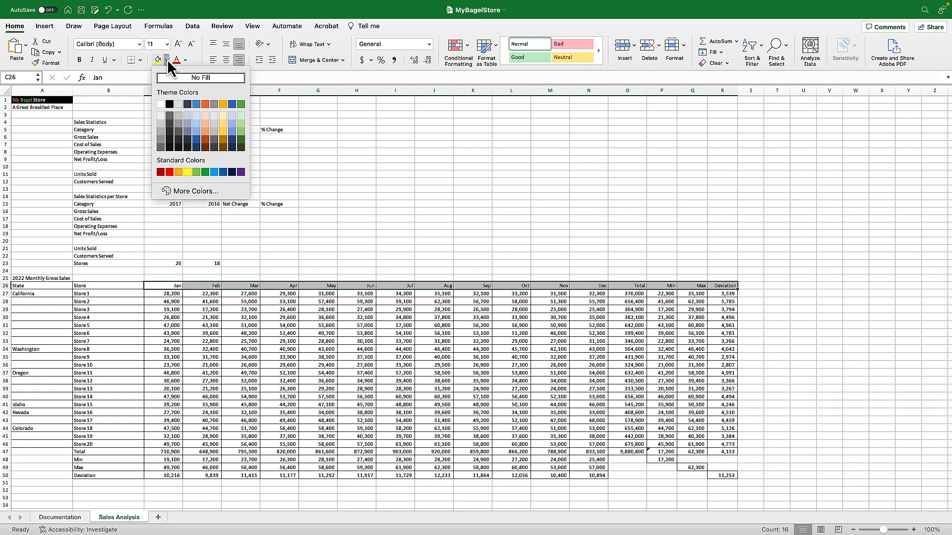
{"action": "left_click", "coordinate": [168, 103]}
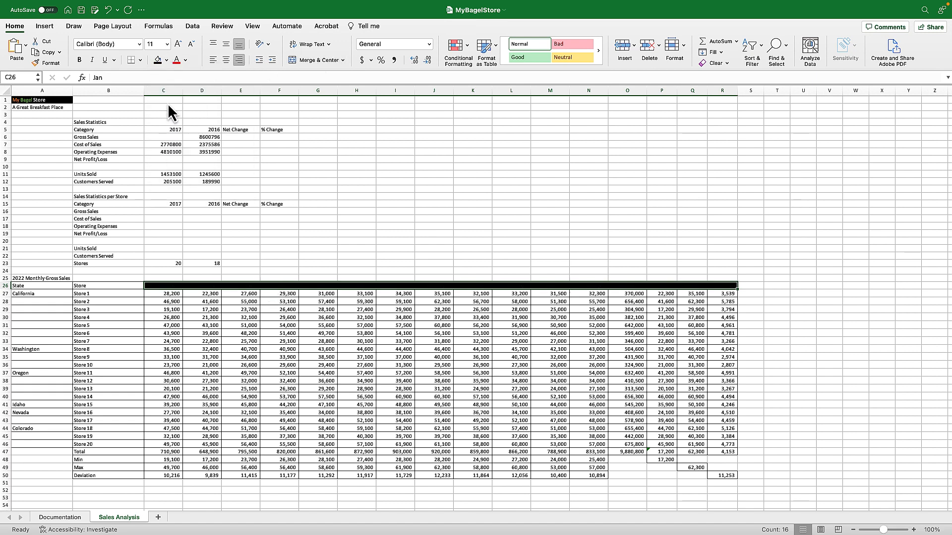
- Set the headings in C26:R26 to a white font and give the State and Store headings black fill with white text
{"action": "left_click", "coordinate": [185, 60]}
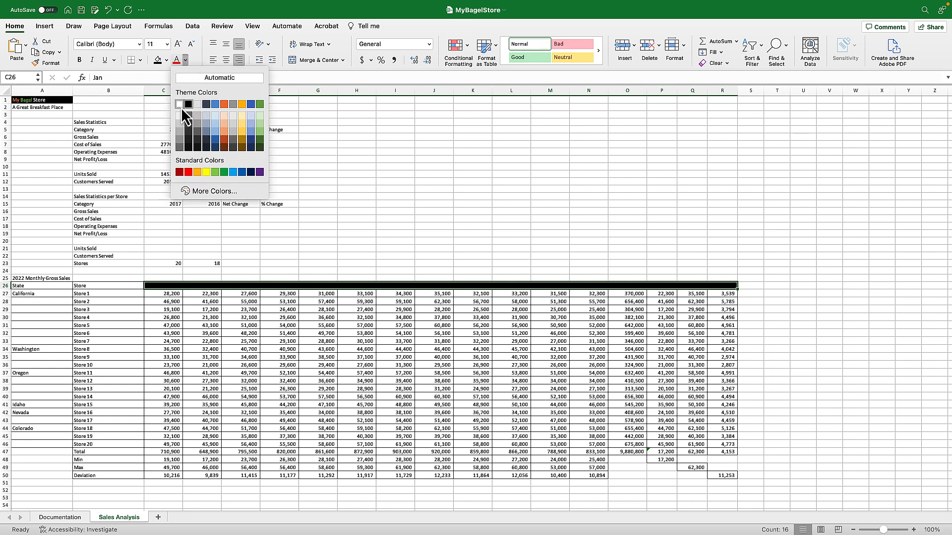
{"action": "left_click", "coordinate": [180, 105]}
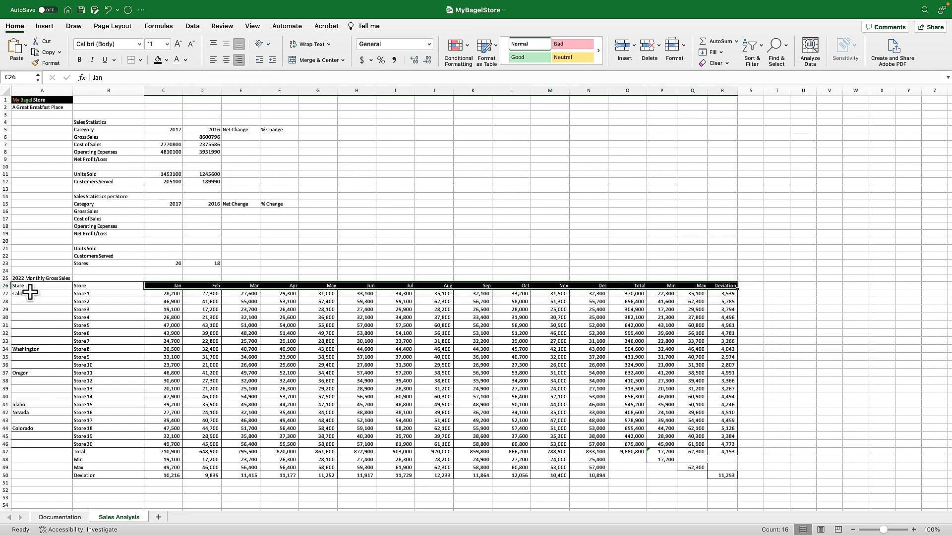
{"action": "left_click_drag", "start_coordinate": [29, 286], "coordinate": [109, 287]}
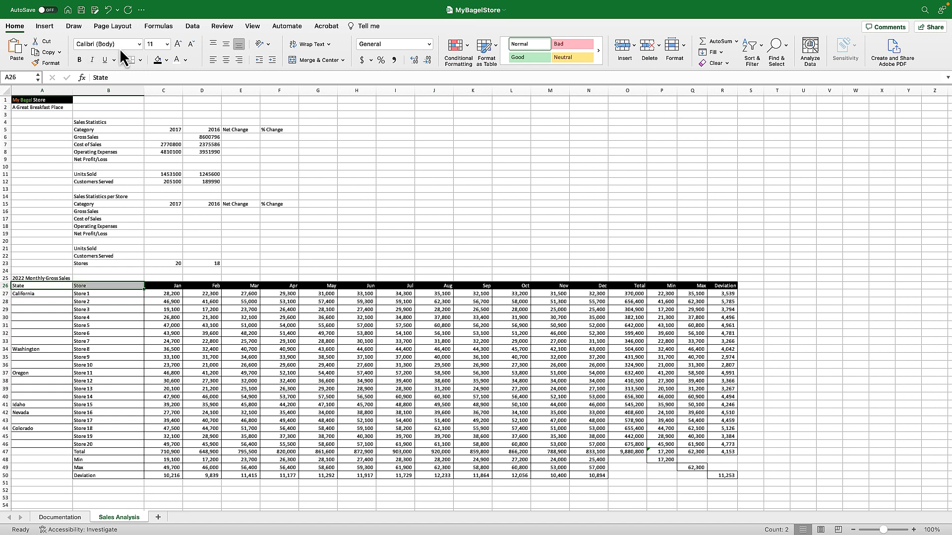
{"action": "left_click", "coordinate": [156, 59]}
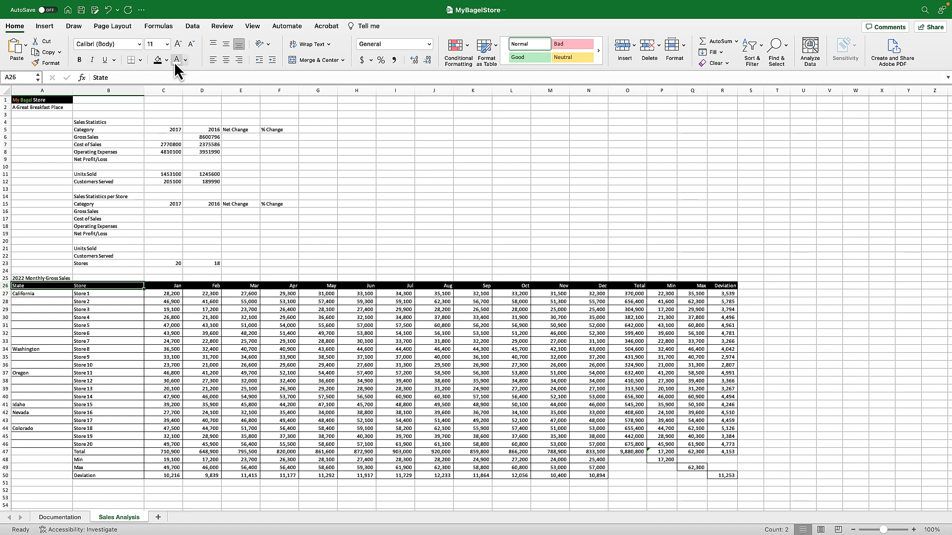
- Make the whole header row 26 of the monthly gross sales table bold
{"action": "left_click", "coordinate": [6, 286]}
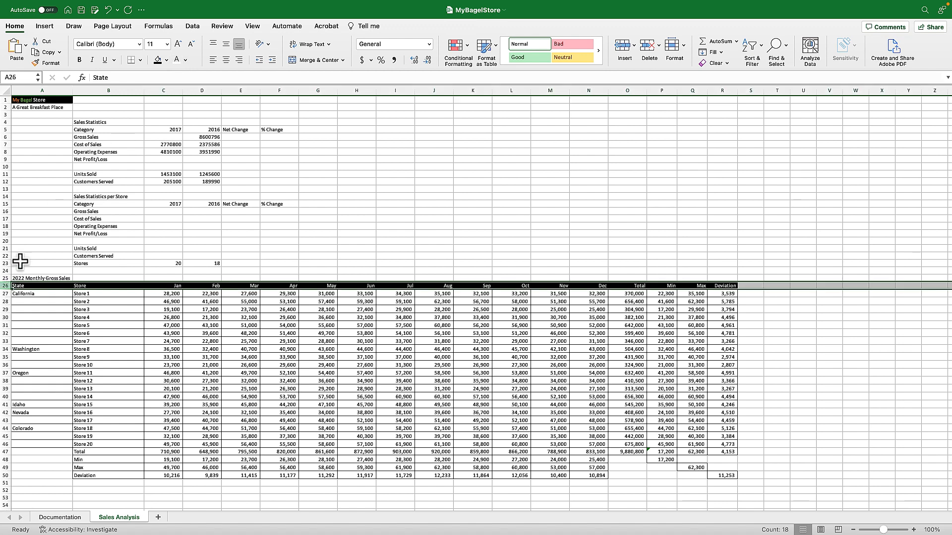
{"action": "left_click", "coordinate": [79, 60]}
{"action": "left_click", "coordinate": [299, 325]}
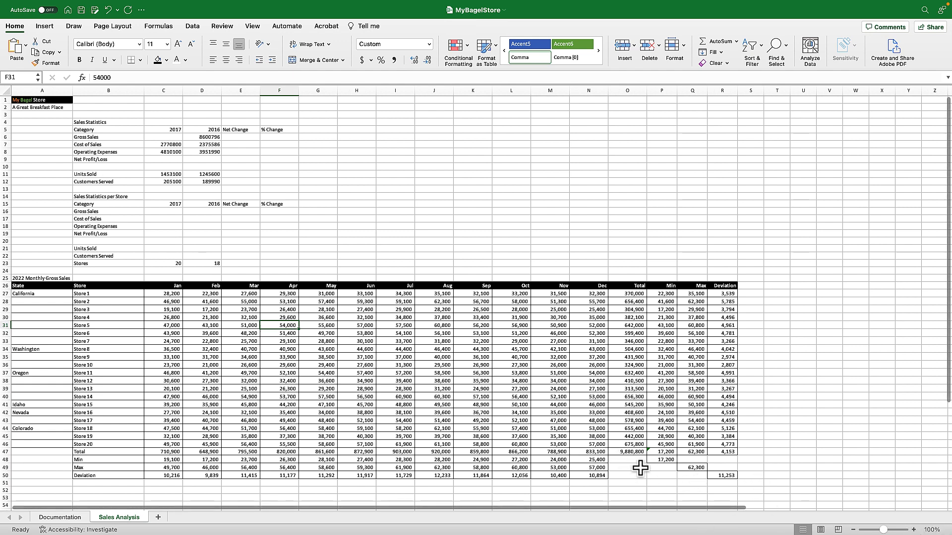
- Replace the year headings of the per-store statistics with the text values 2022 in C15 and 2021 in D15
{"action": "left_click", "coordinate": [633, 453]}
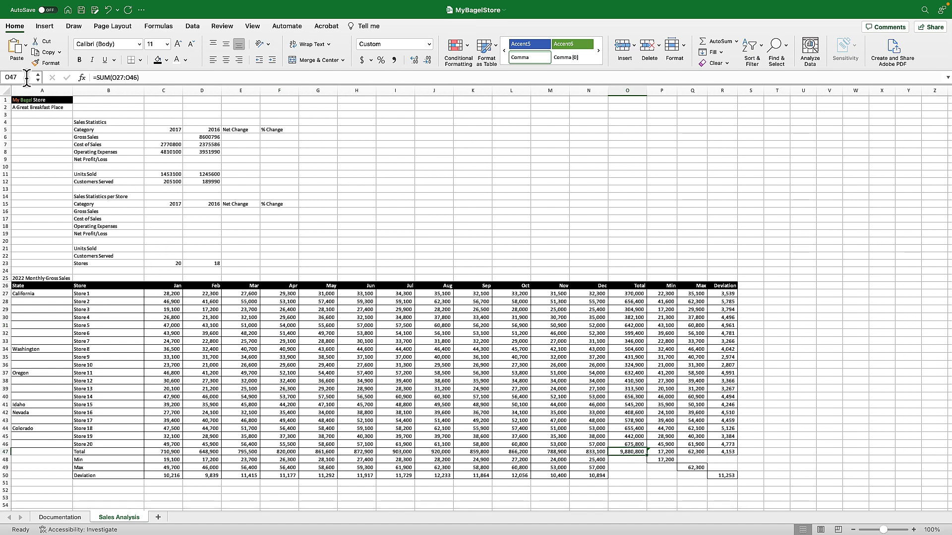
{"action": "left_click", "coordinate": [914, 530]}
{"action": "left_click", "coordinate": [915, 530]}
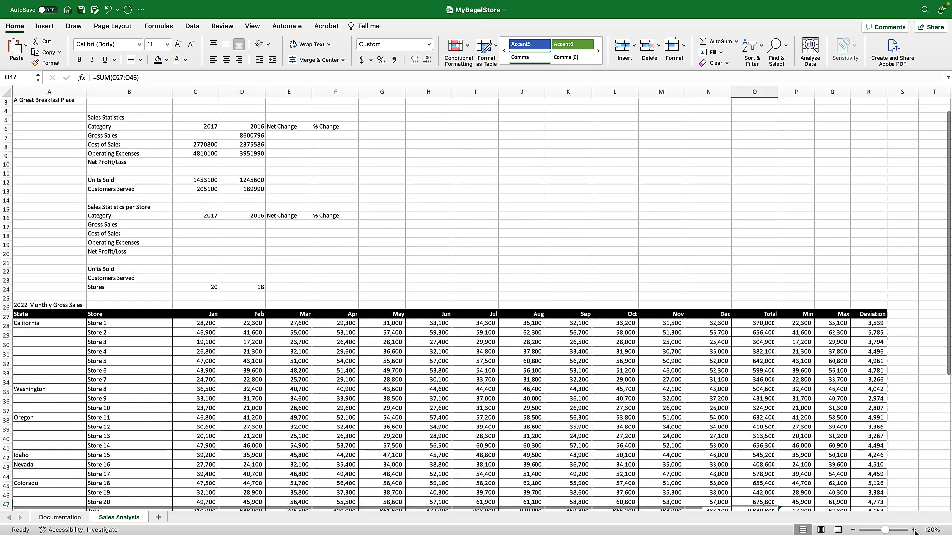
{"action": "left_click", "coordinate": [915, 531]}
{"action": "left_click", "coordinate": [915, 530]}
{"action": "scroll", "coordinate": [514, 435], "scroll_direction": "up", "scroll_amount": 5}
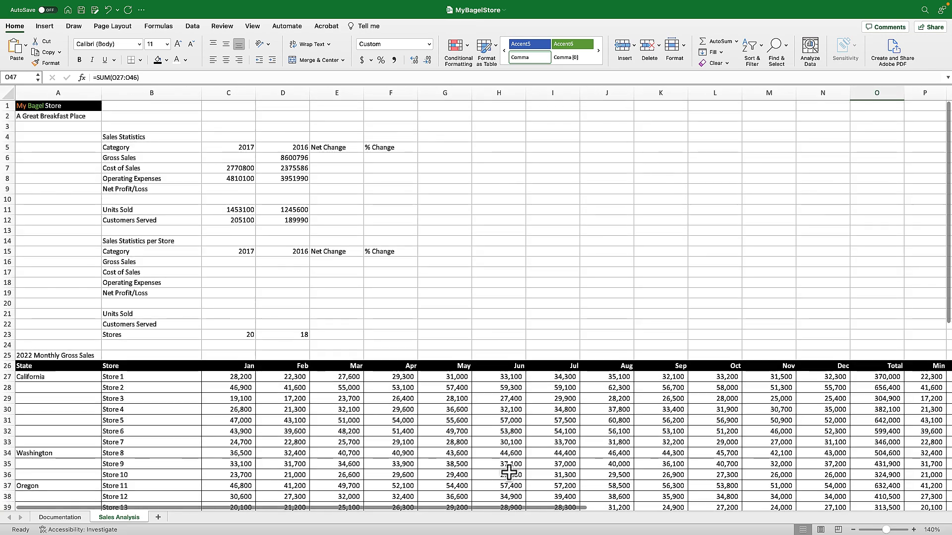
{"action": "left_click", "coordinate": [243, 252]}
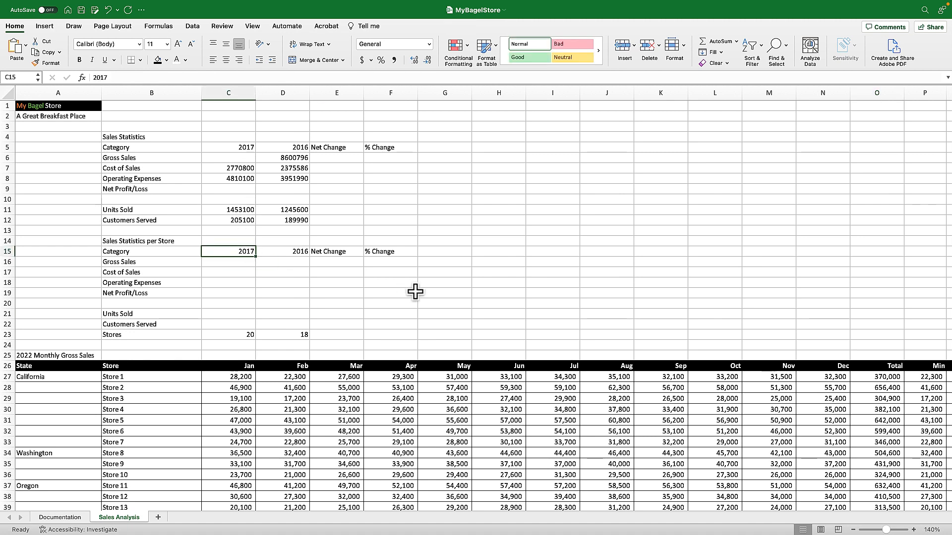
{"action": "type", "text": "'2022"}
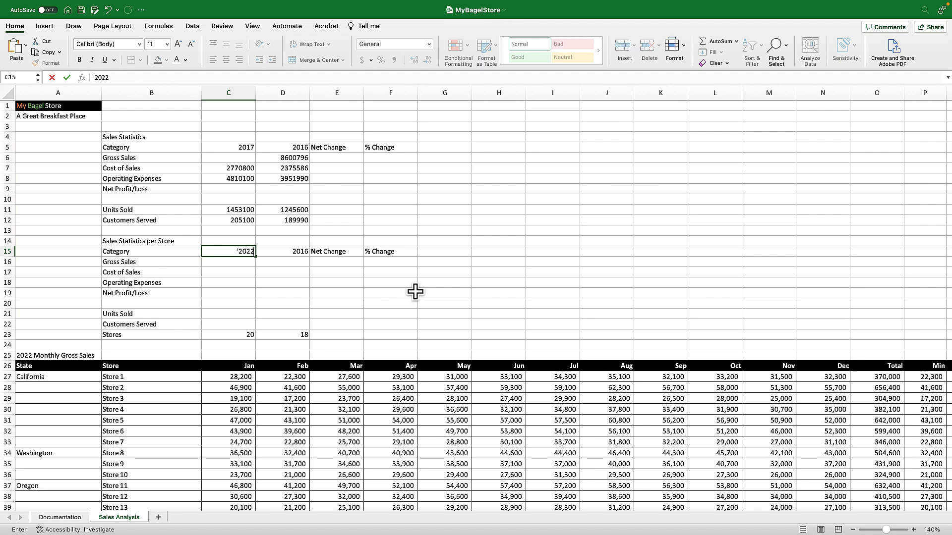
{"action": "key", "text": "Return"}
{"action": "key", "text": "Right"}
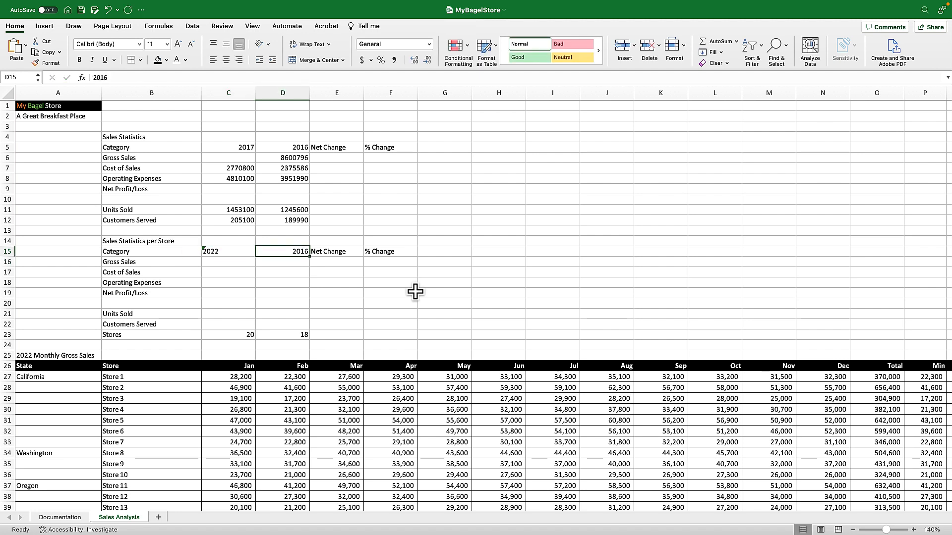
{"action": "type", "text": "'202"}
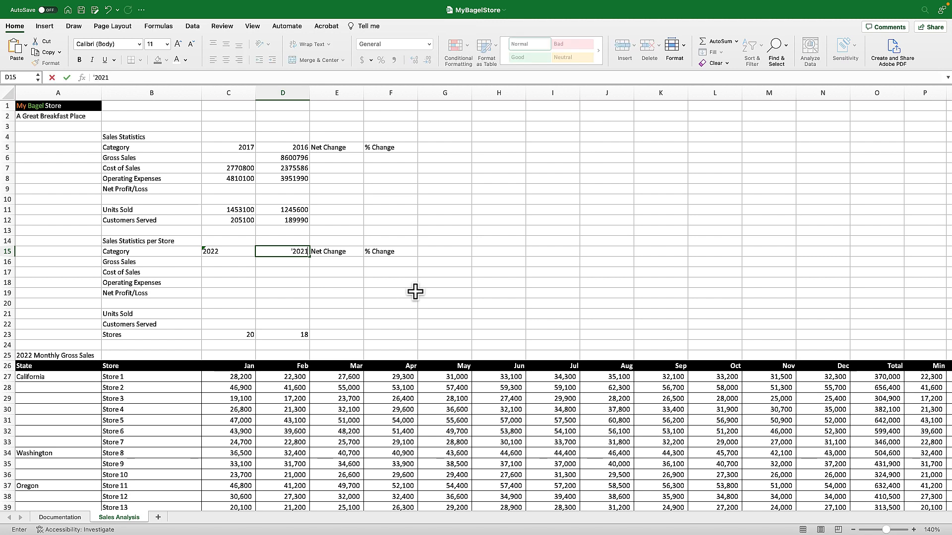
{"action": "key", "text": "Return"}
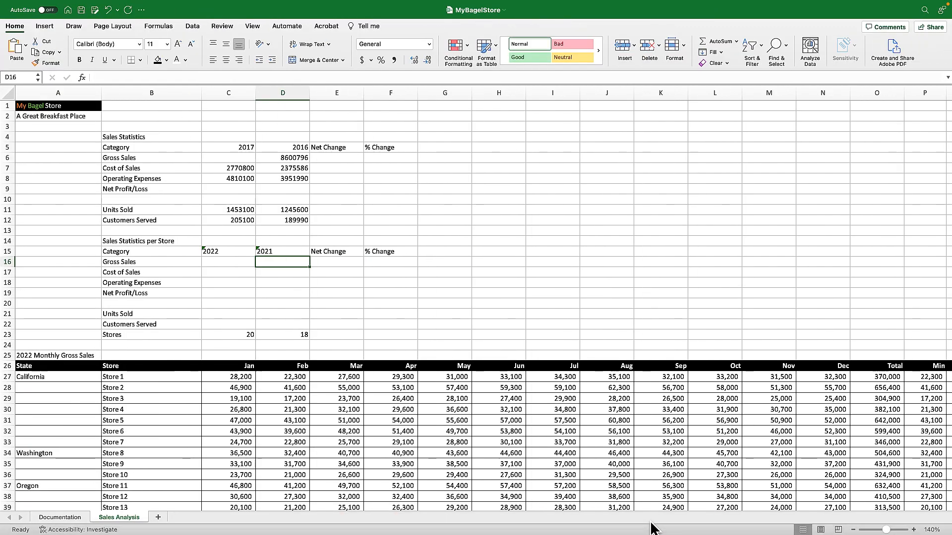
- Right-align the per-store statistics headings in C15:F15
{"action": "left_click", "coordinate": [222, 251]}
{"action": "left_click_drag", "start_coordinate": [222, 251], "coordinate": [404, 252]}
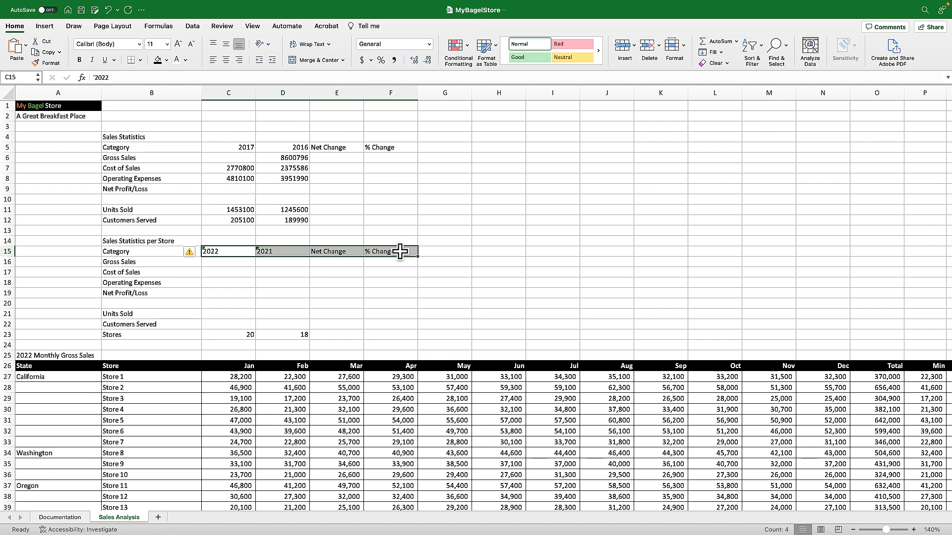
{"action": "left_click", "coordinate": [239, 64]}
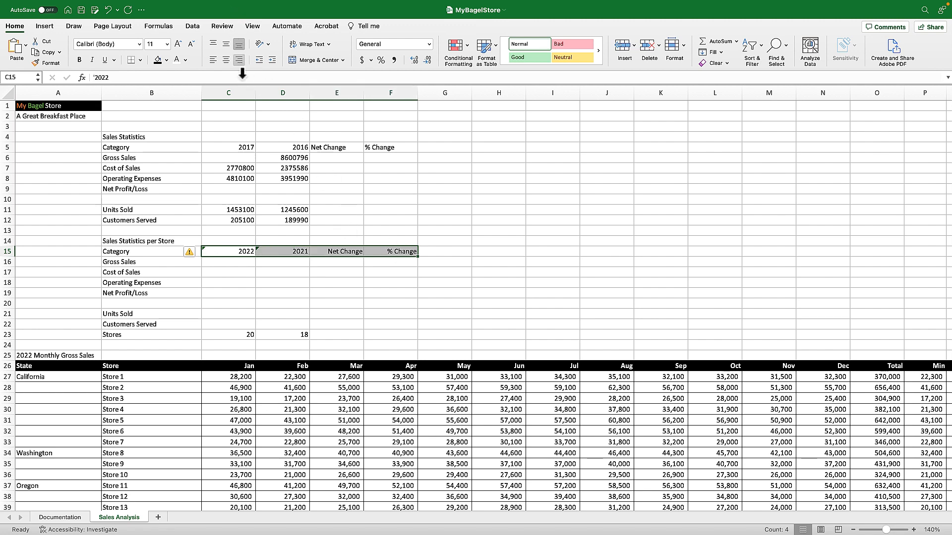
- Copy the headings in C15:F15 onto the Sales Statistics headings in C5:F5
{"action": "right_click", "coordinate": [242, 252]}
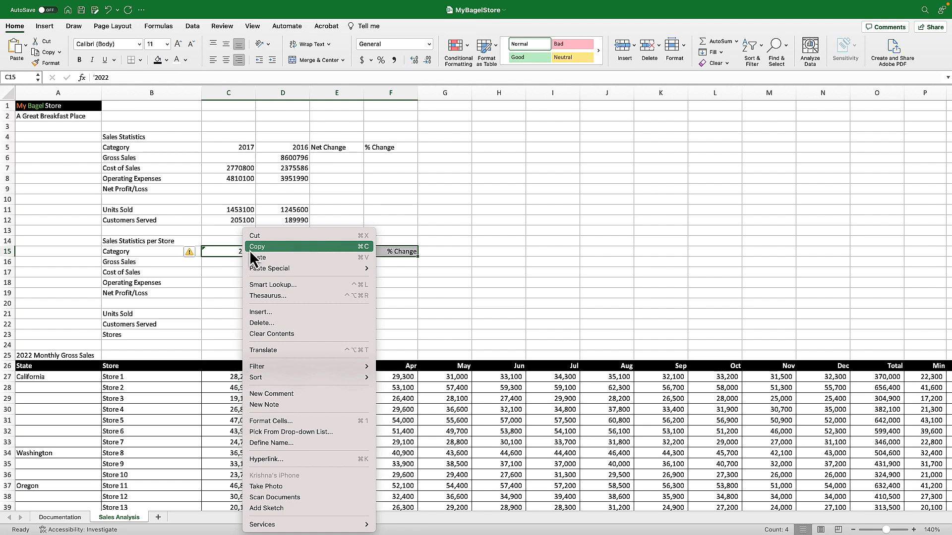
{"action": "left_click", "coordinate": [250, 250]}
{"action": "left_click", "coordinate": [221, 148]}
{"action": "right_click", "coordinate": [221, 148]}
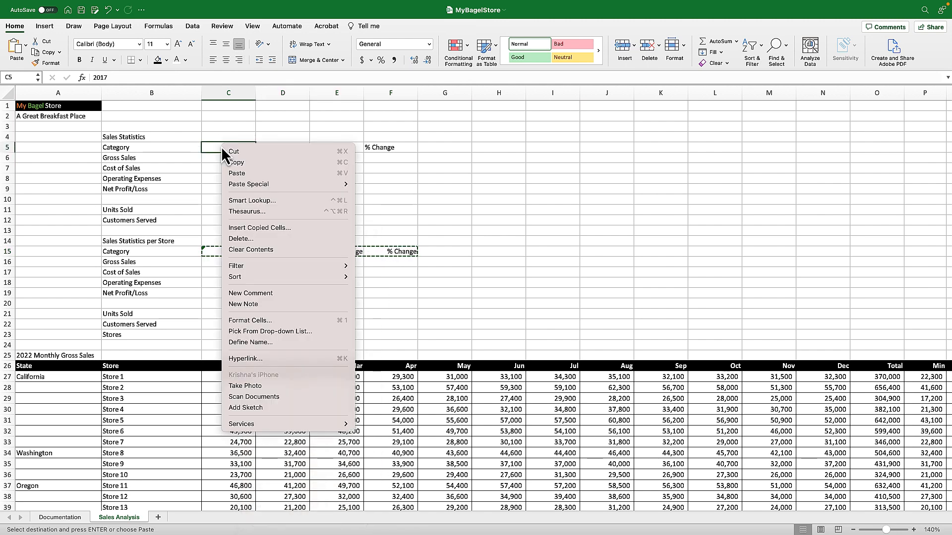
{"action": "left_click", "coordinate": [231, 173]}
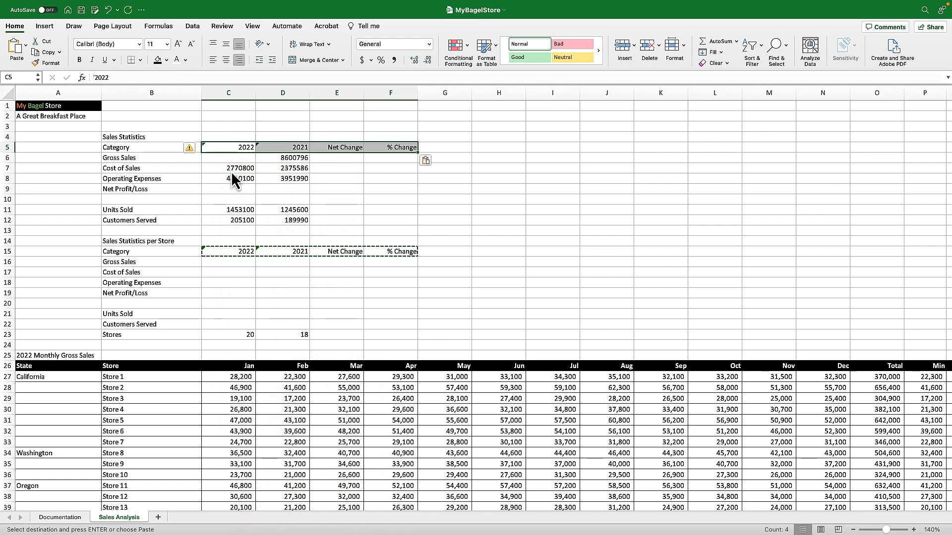
{"action": "left_click", "coordinate": [446, 210]}
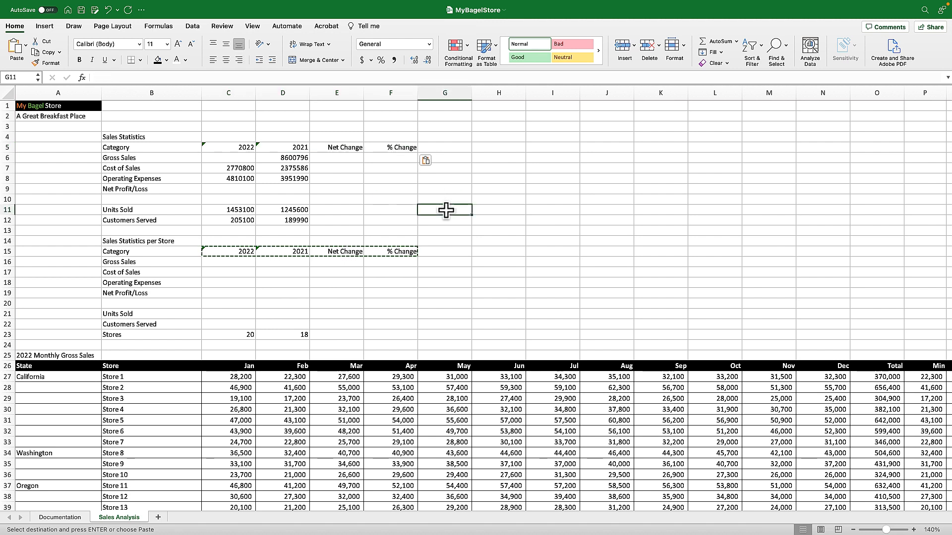
- Fill in the 2022 gross sales in C6 with the formula =O47
{"action": "left_click", "coordinate": [230, 159]}
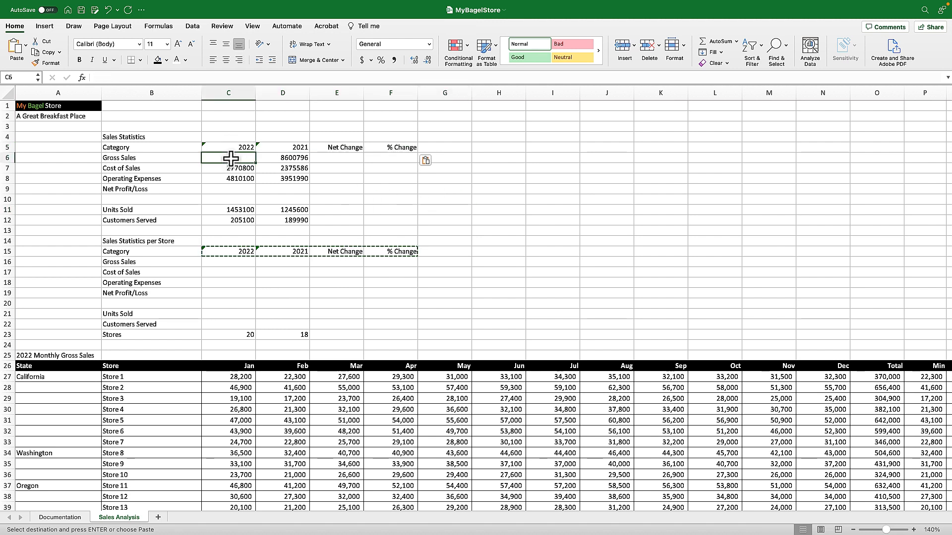
{"action": "type", "text": "="}
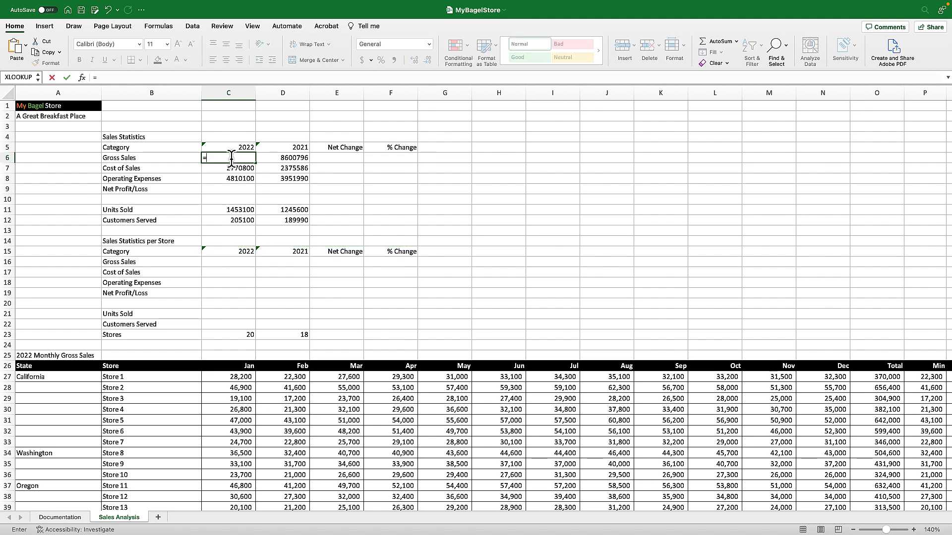
{"action": "type", "text": "o"}
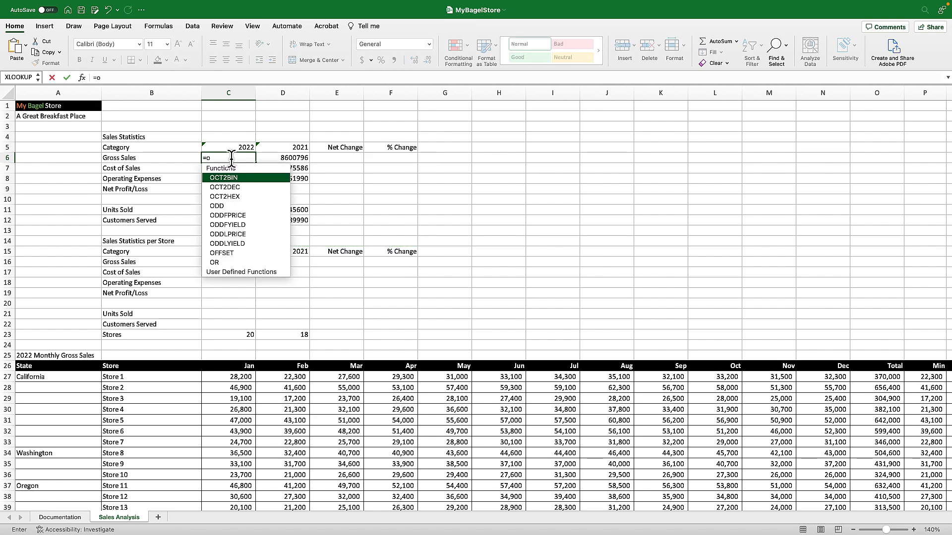
{"action": "type", "text": "47"}
{"action": "key", "text": "ctrl+Return"}
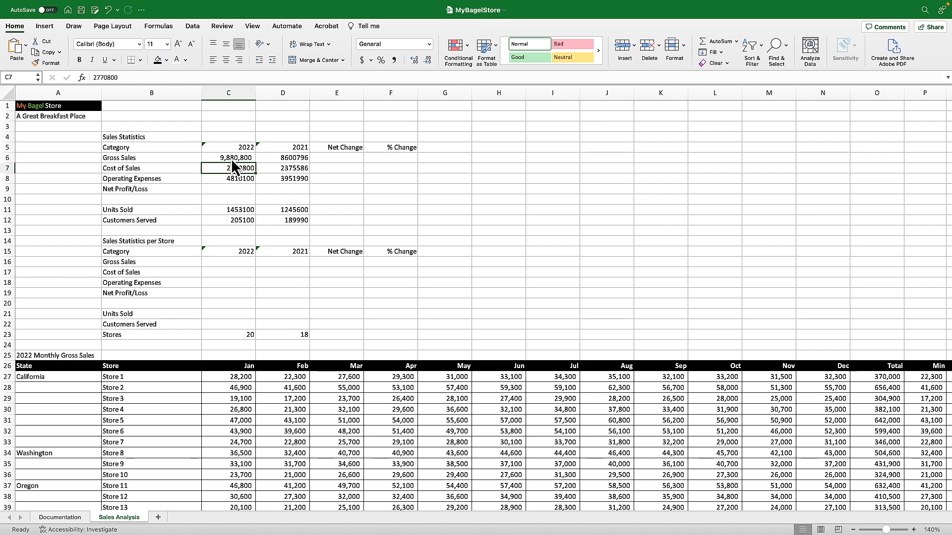
- Re-enter the C6 formula as =O47, picking the grand total cell directly from the monthly gross sales table
{"action": "type", "text": "="}
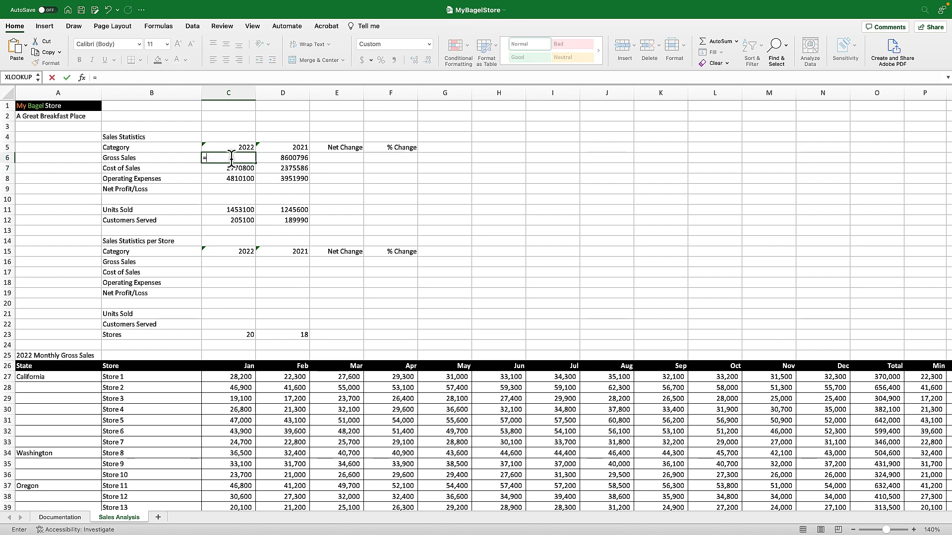
{"action": "key", "text": "Down"}
{"action": "key", "text": "Down"}
{"action": "key", "text": "Down"}
{"action": "key", "text": "Down"}
{"action": "key", "text": "Down"}
{"action": "key", "text": "Down"}
{"action": "key", "text": "Down"}
{"action": "key", "text": "Down"}
{"action": "key", "text": "Down"}
{"action": "key", "text": "Down"}
{"action": "key", "text": "Down"}
{"action": "key", "text": "Down"}
{"action": "key", "text": "Down"}
{"action": "key", "text": "Down"}
{"action": "key", "text": "Down"}
{"action": "key", "text": "Down"}
{"action": "key", "text": "Down"}
{"action": "key", "text": "Down"}
{"action": "key", "text": "Down"}
{"action": "key", "text": "Down"}
{"action": "key", "text": "Down"}
{"action": "key", "text": "Down"}
{"action": "key", "text": "Down"}
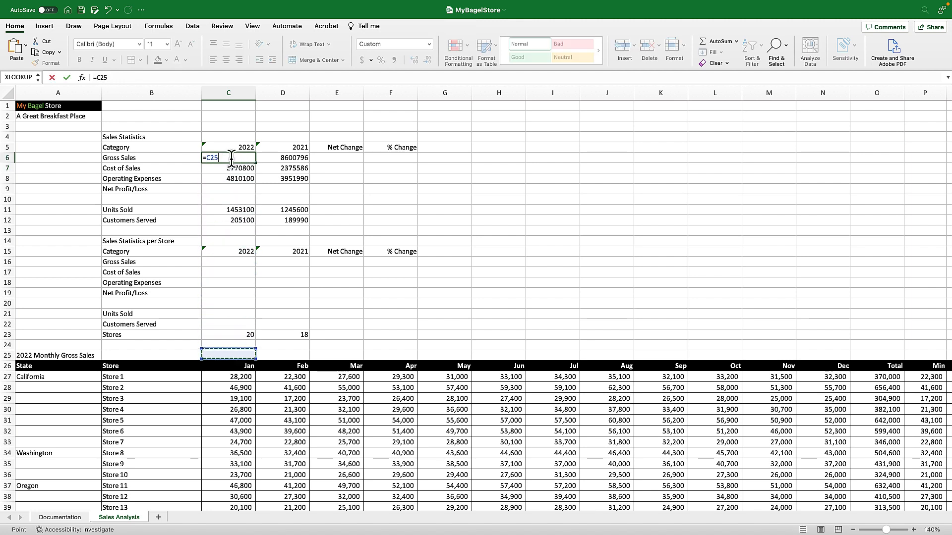
{"action": "key", "text": "Right"}
{"action": "key", "text": "Right"}
{"action": "key", "text": "Right"}
{"action": "key", "text": "Right"}
{"action": "key", "text": "Right"}
{"action": "key", "text": "Right"}
{"action": "key", "text": "Right"}
{"action": "key", "text": "Right"}
{"action": "key", "text": "Right"}
{"action": "key", "text": "Right"}
{"action": "key", "text": "Right"}
{"action": "key", "text": "Right"}
{"action": "key", "text": "Right"}
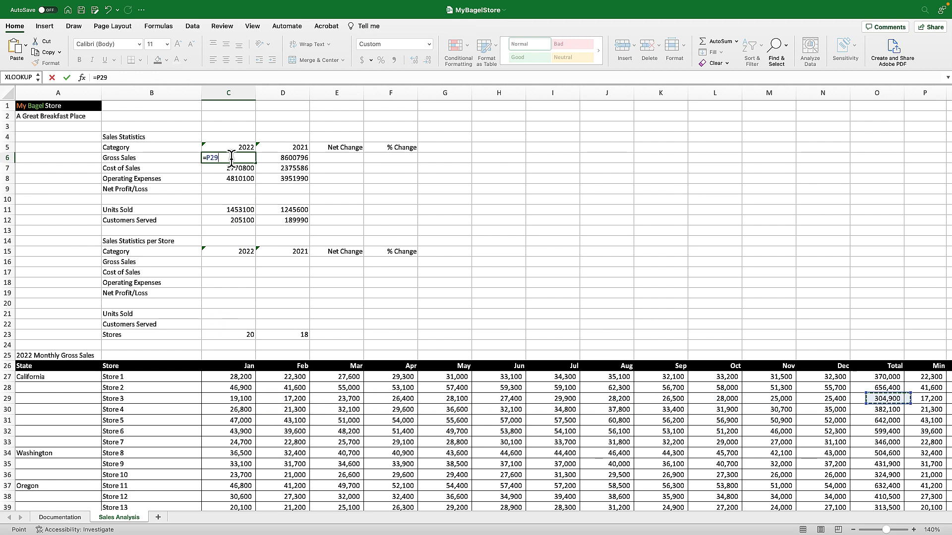
{"action": "key", "text": "Down"}
{"action": "key", "text": "Down"}
{"action": "key", "text": "Down"}
{"action": "key", "text": "Down"}
{"action": "key", "text": "Down"}
{"action": "key", "text": "Down"}
{"action": "key", "text": "Down"}
{"action": "key", "text": "Down"}
{"action": "key", "text": "Down"}
{"action": "key", "text": "Down"}
{"action": "key", "text": "Down"}
{"action": "key", "text": "Down"}
{"action": "key", "text": "Down"}
{"action": "key", "text": "Down"}
{"action": "key", "text": "Down"}
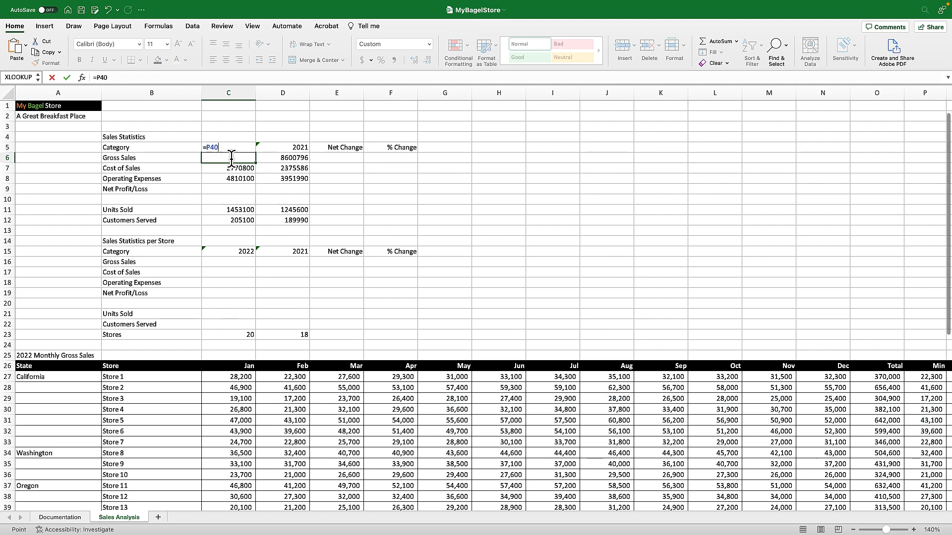
{"action": "key", "text": "Up"}
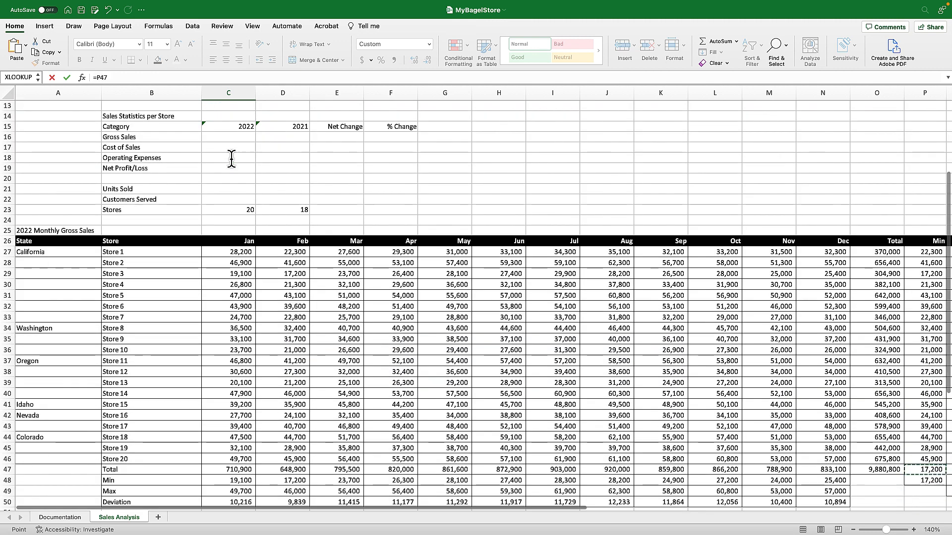
{"action": "key", "text": "Left"}
{"action": "key", "text": "Left"}
{"action": "key", "text": "Return"}
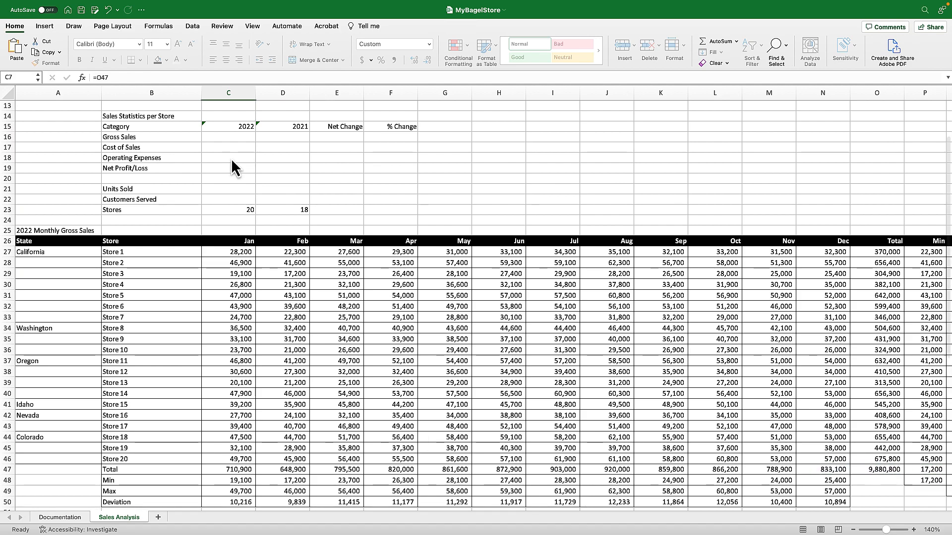
- Calculate the gross sales net change in E6 with the formula =C6-D6
{"action": "key", "text": "Up"}
{"action": "key", "text": "Up"}
{"action": "key", "text": "Up"}
{"action": "key", "text": "Up"}
{"action": "key", "text": "Up"}
{"action": "key", "text": "Up"}
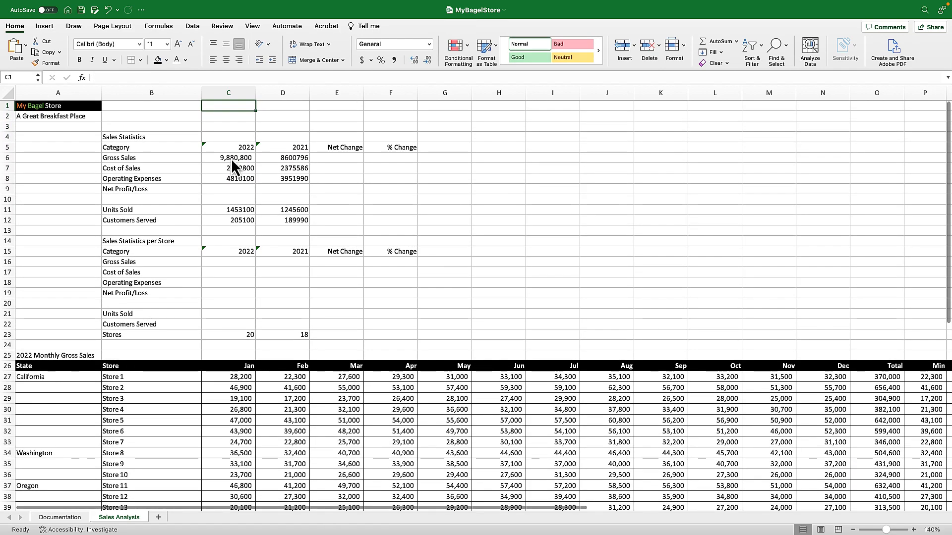
{"action": "key", "text": "Down"}
{"action": "key", "text": "Down"}
{"action": "key", "text": "Down"}
{"action": "key", "text": "Down"}
{"action": "key", "text": "Down"}
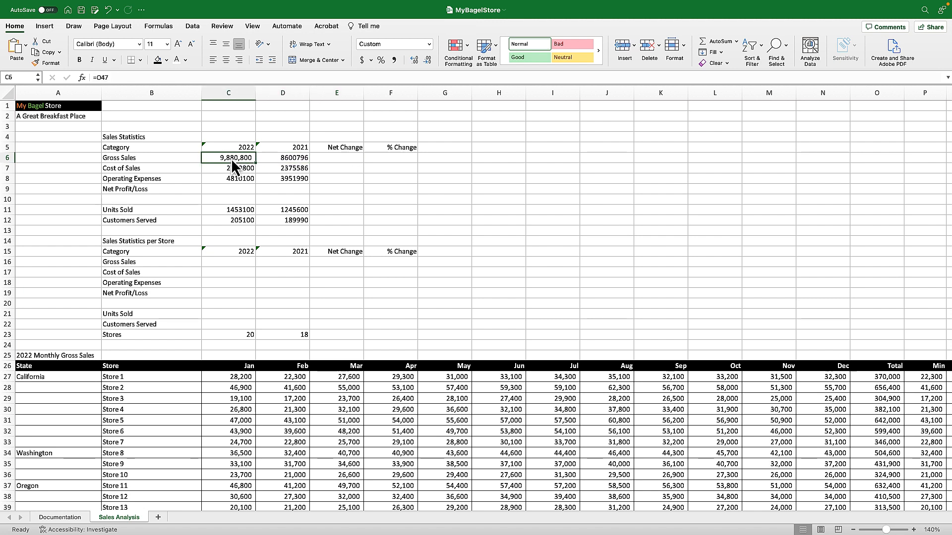
{"action": "key", "text": "Right"}
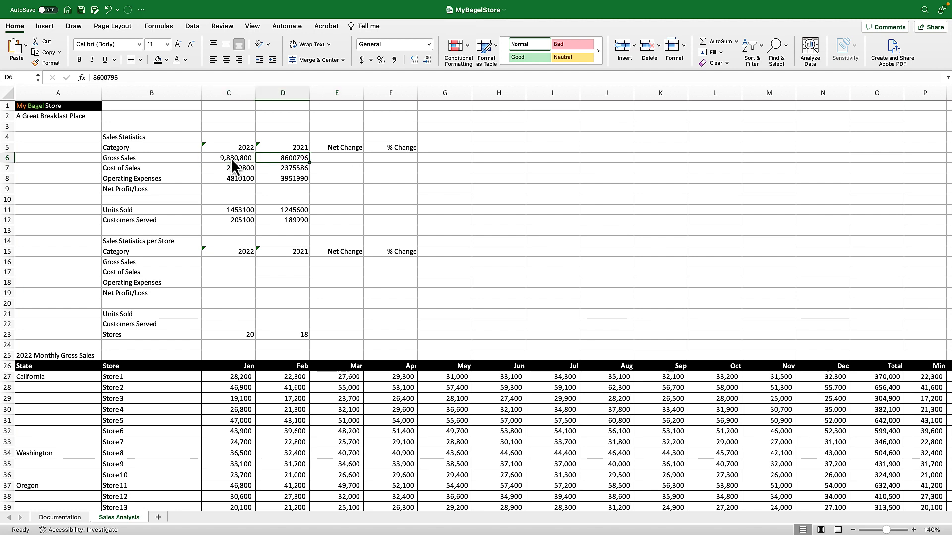
{"action": "key", "text": "Right"}
{"action": "type", "text": "="}
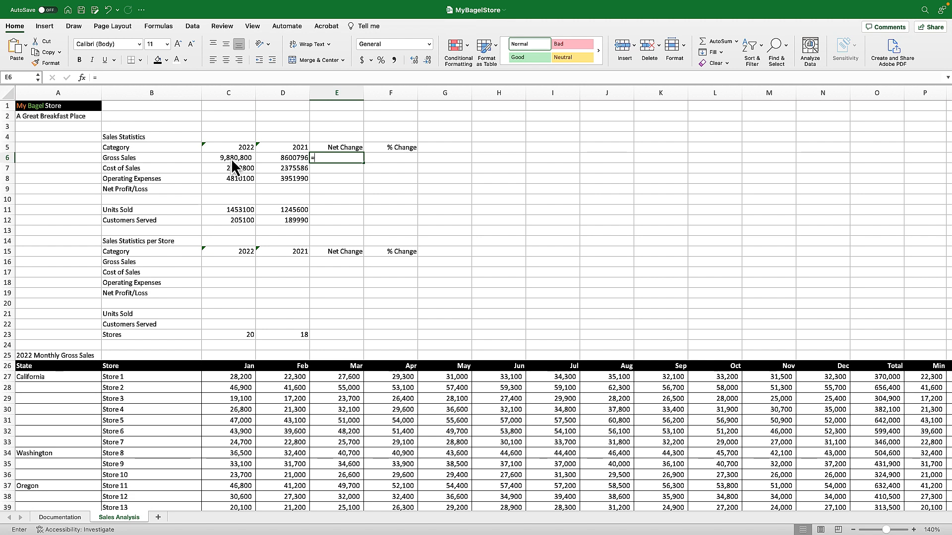
{"action": "left_click", "coordinate": [231, 158]}
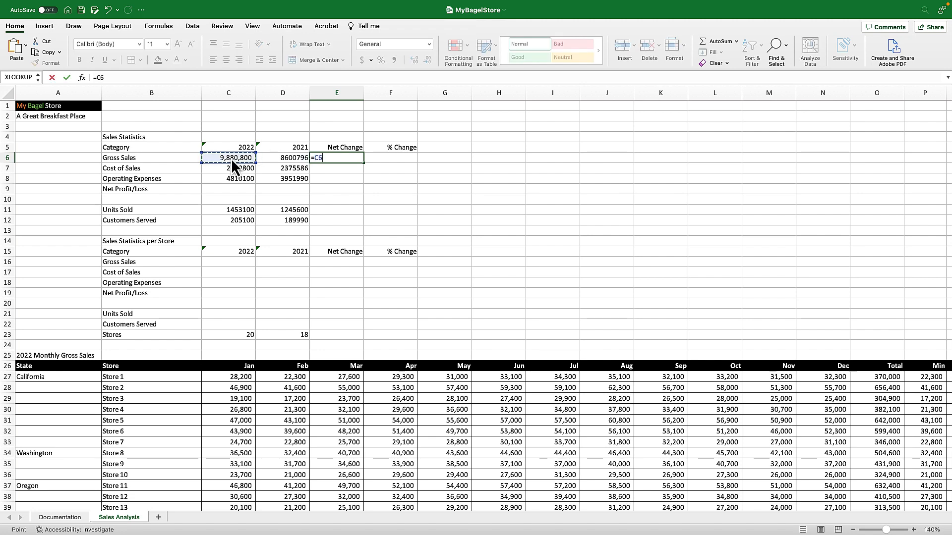
{"action": "type", "text": "-"}
{"action": "key", "text": "Left"}
{"action": "key", "text": "Return"}
- Start the gross sales % change formula in F6 with =(C6-D6)/
{"action": "key", "text": "Up"}
{"action": "key", "text": "Right"}
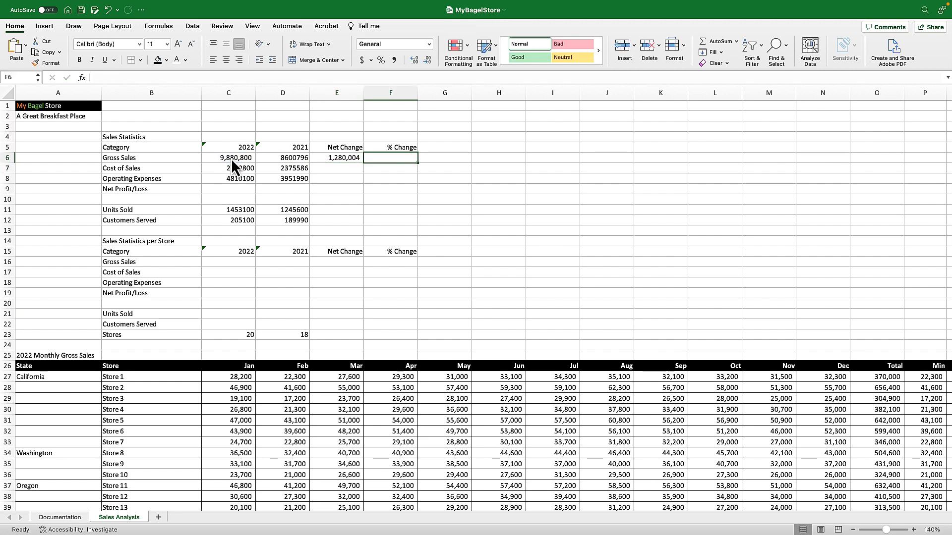
{"action": "type", "text": "="}
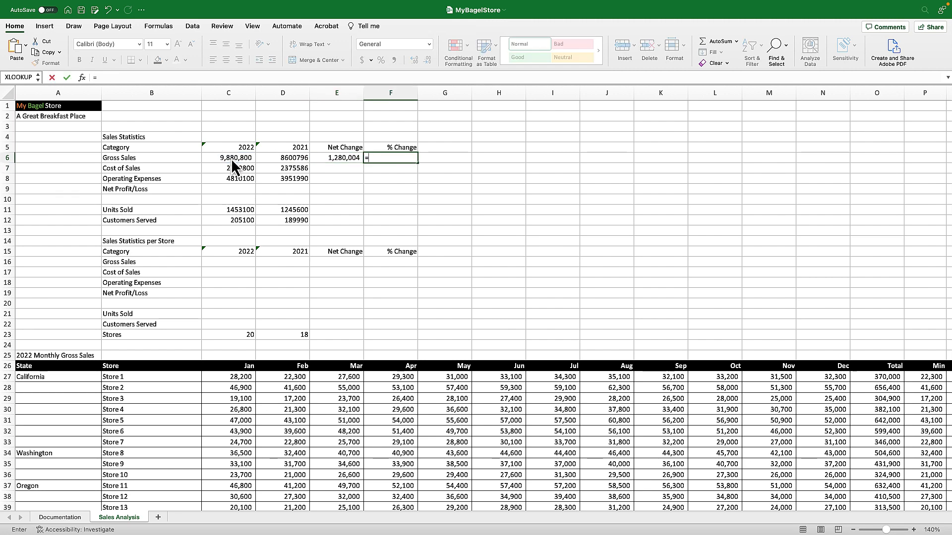
{"action": "type", "text": "("}
{"action": "left_click", "coordinate": [231, 158]}
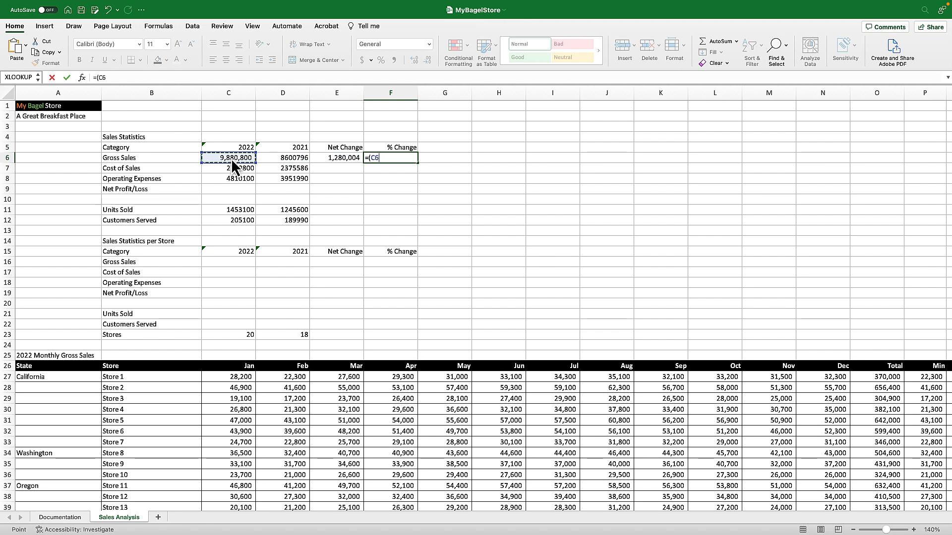
{"action": "type", "text": "-"}
{"action": "key", "text": "Left"}
{"action": "key", "text": "Left"}
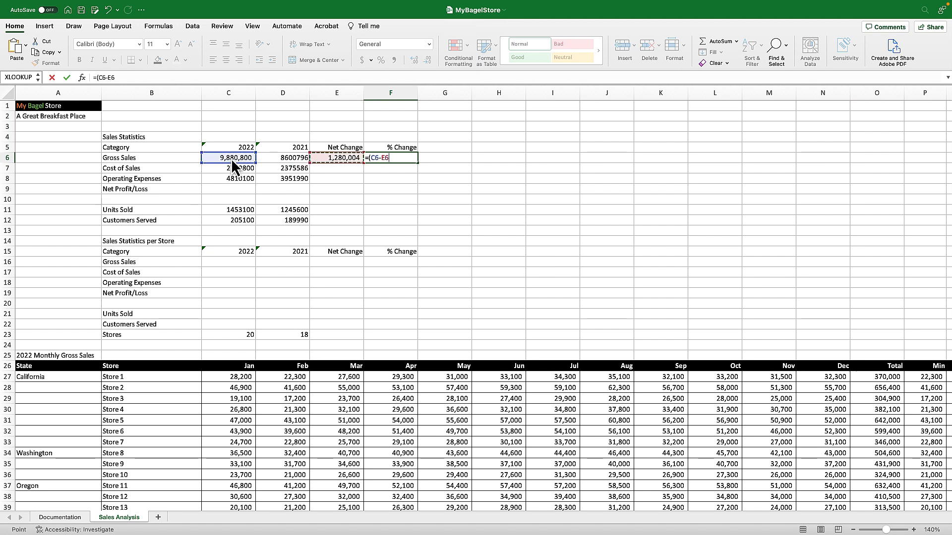
{"action": "type", "text": ")"}
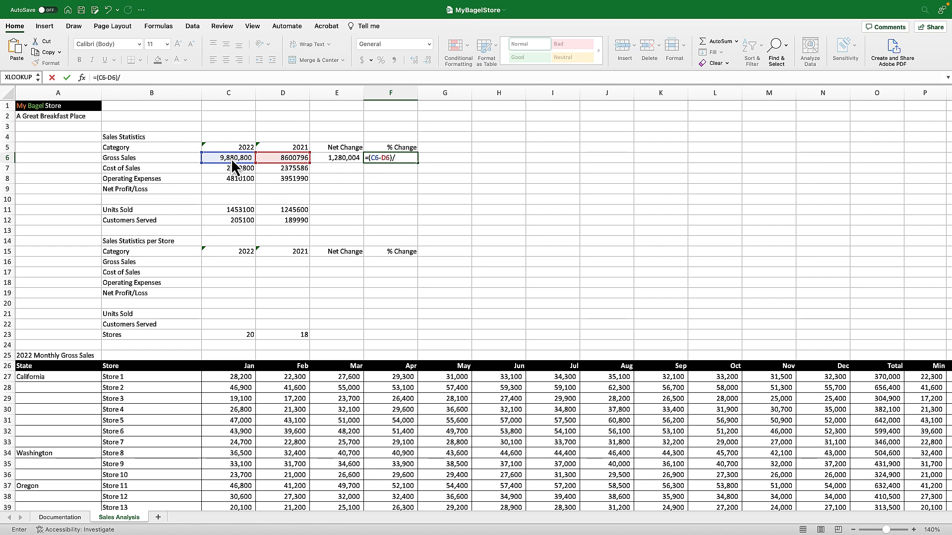
- Complete the Gross Sales % Change formula in F6 as =(C6-D6)/D6 and format it as a percentage with one decimal place
{"action": "type", "text": "/"}
{"action": "key", "text": "Left"}
{"action": "key", "text": "Left"}
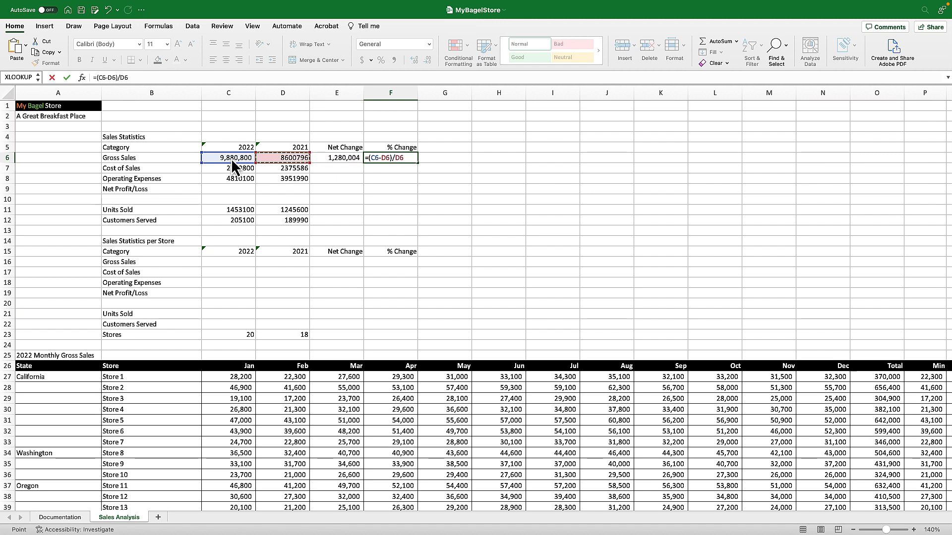
{"action": "key", "text": "Return"}
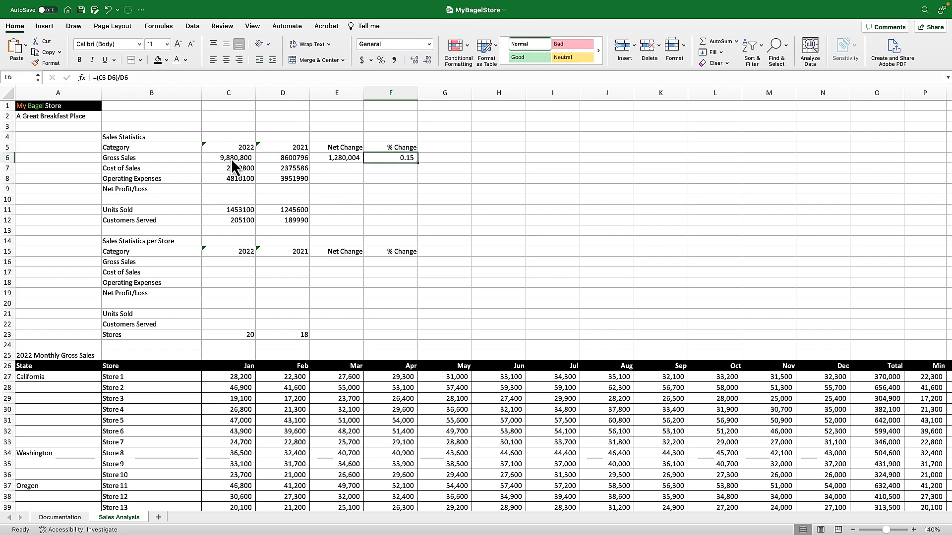
{"action": "left_click", "coordinate": [381, 60]}
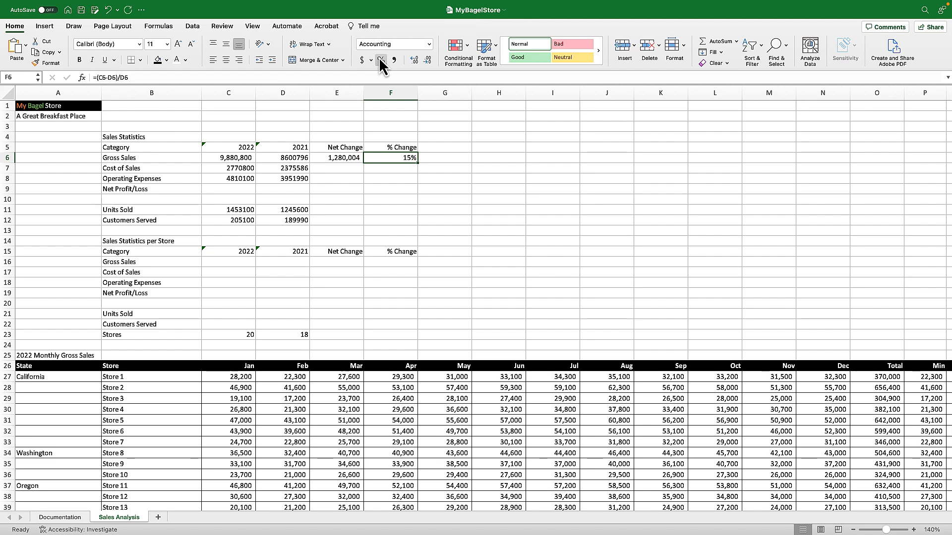
{"action": "left_click", "coordinate": [417, 58]}
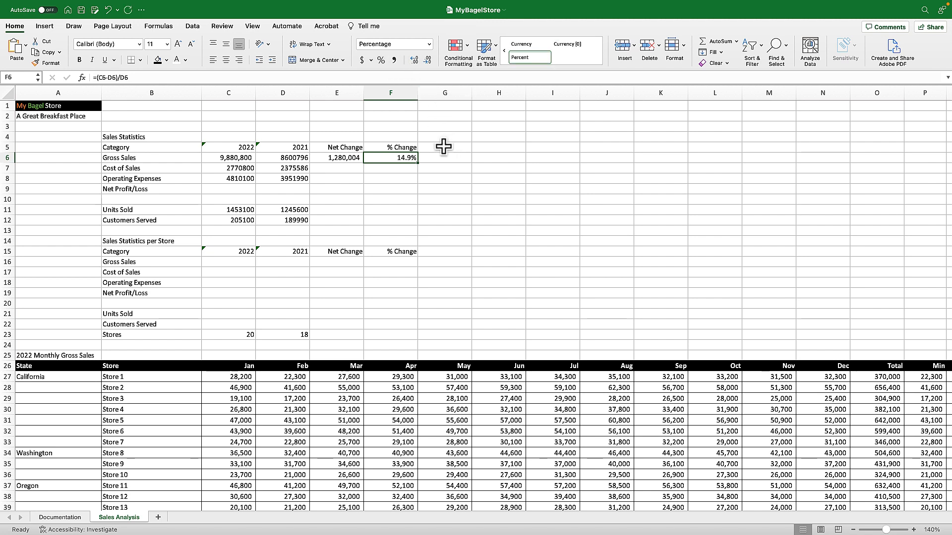
- Calculate the 2022 Net Profit/Loss in C9 with the formula =C6-C7-C8
{"action": "left_click", "coordinate": [237, 194]}
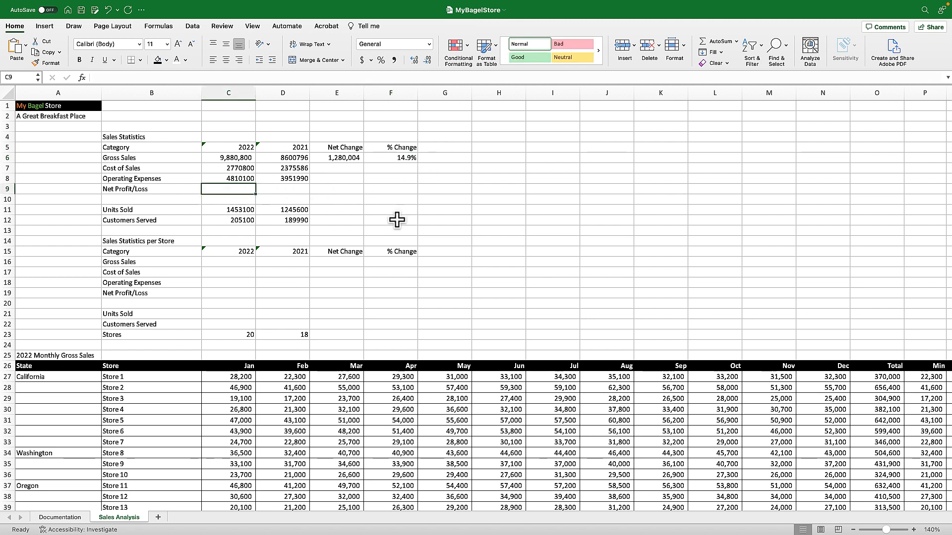
{"action": "type", "text": "="}
{"action": "key", "text": "Up"}
{"action": "key", "text": "Up"}
{"action": "key", "text": "Up"}
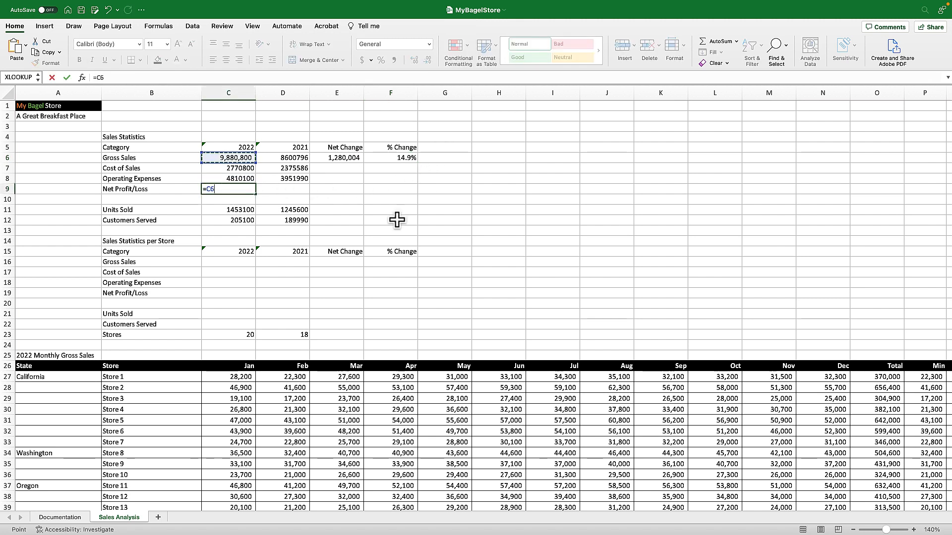
{"action": "type", "text": "-"}
{"action": "key", "text": "Up"}
{"action": "key", "text": "Up"}
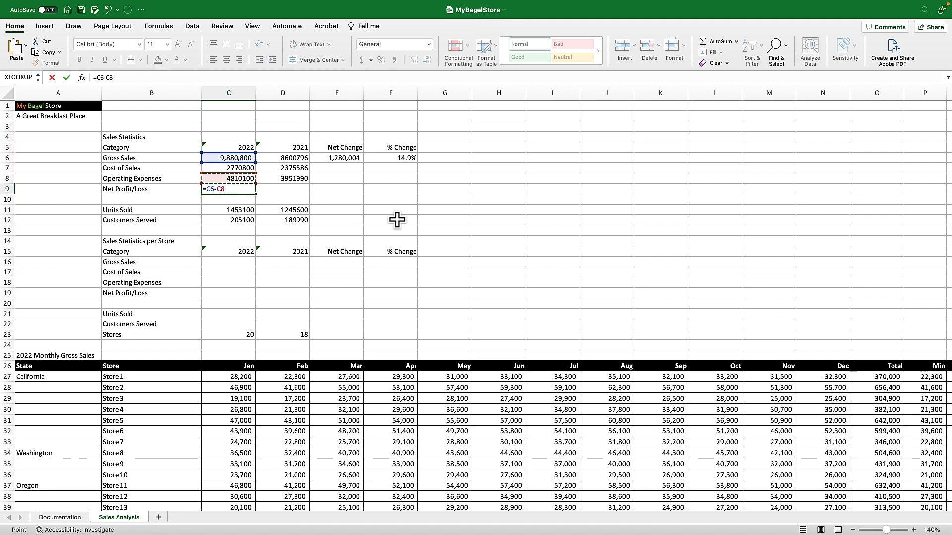
{"action": "type", "text": "-"}
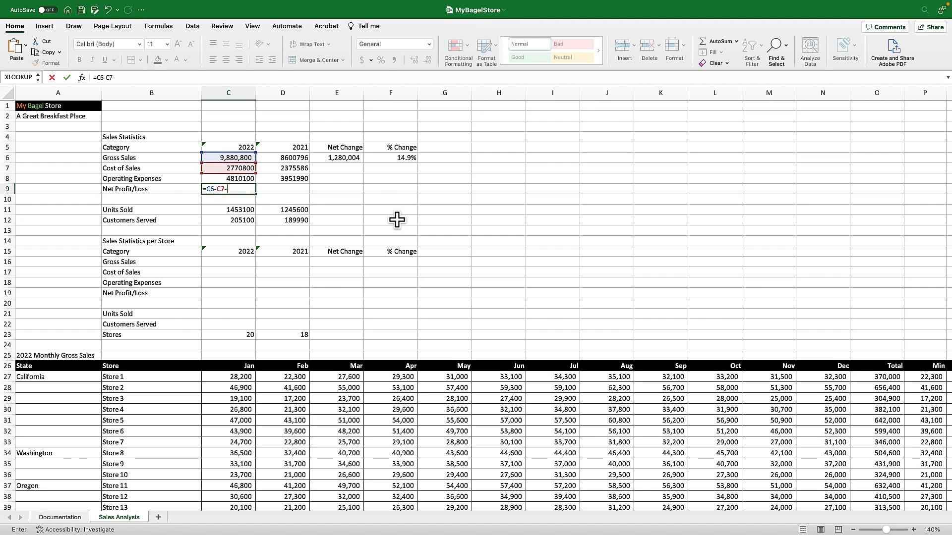
{"action": "key", "text": "Up"}
{"action": "key", "text": "Return"}
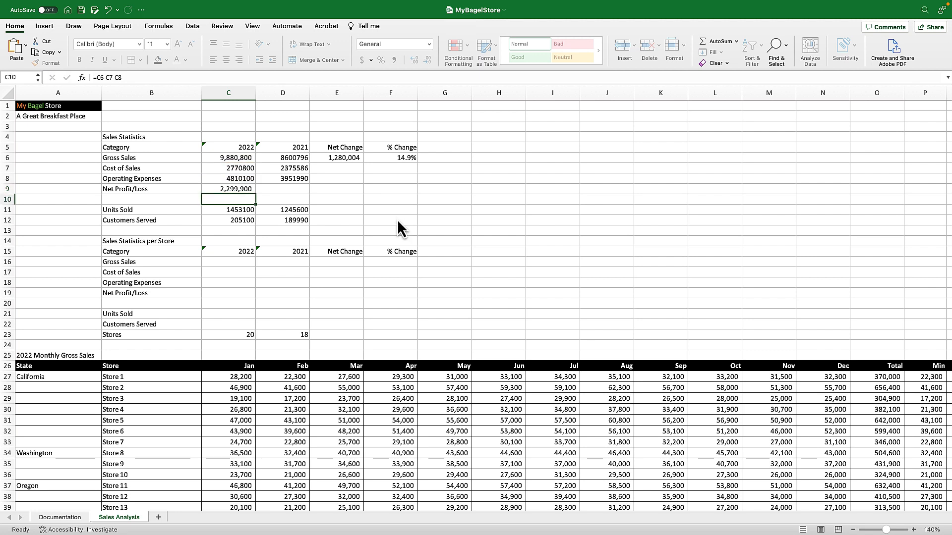
- Copy the 2022 Net Profit/Loss formula from C9 into the 2021 cell D9
{"action": "key", "text": "Up"}
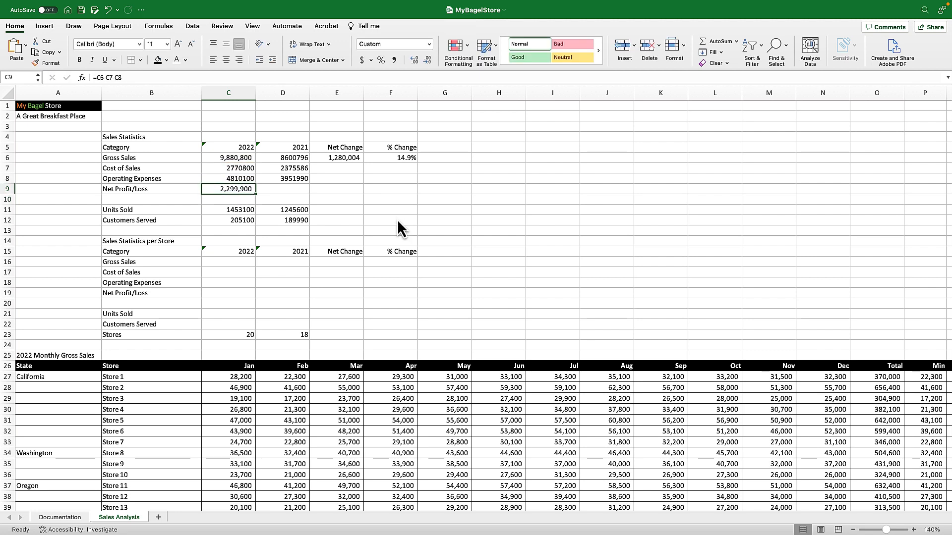
{"action": "key", "text": "super+c"}
{"action": "key", "text": "Right"}
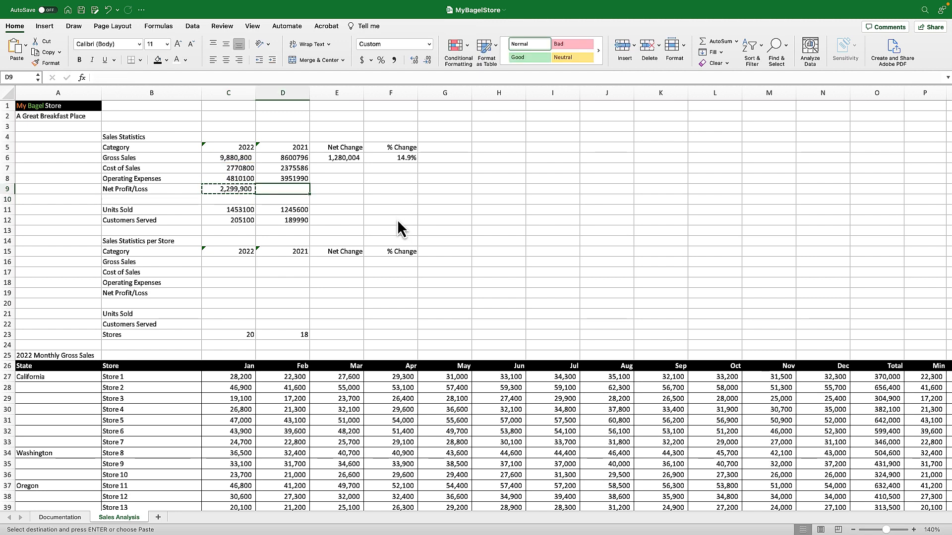
{"action": "key", "text": "Return"}
- Calculate 2022 Gross Sales per store in C16 with =C6/C23 and fill the formula down to the Cost of Sales row
{"action": "key", "text": "Left"}
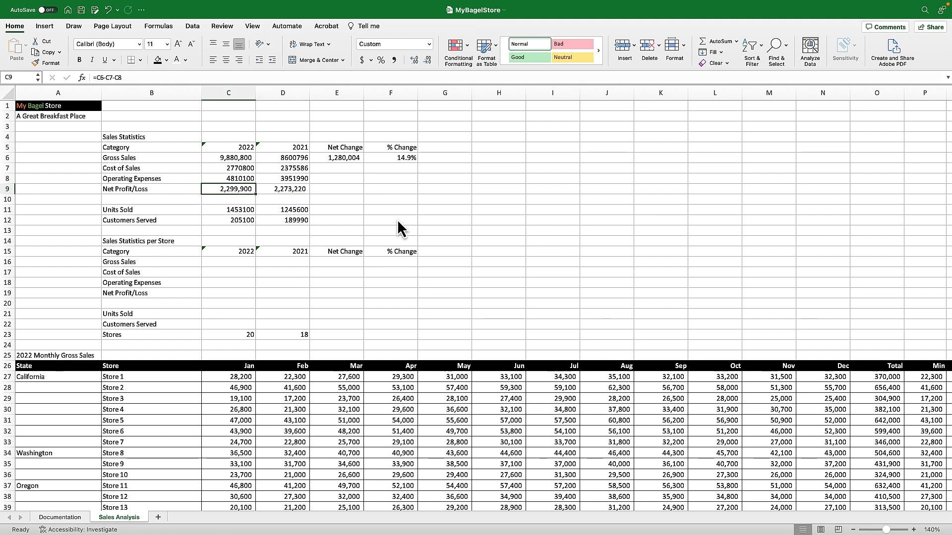
{"action": "key", "text": "Down"}
{"action": "key", "text": "Down"}
{"action": "key", "text": "Down"}
{"action": "key", "text": "Down"}
{"action": "key", "text": "Down"}
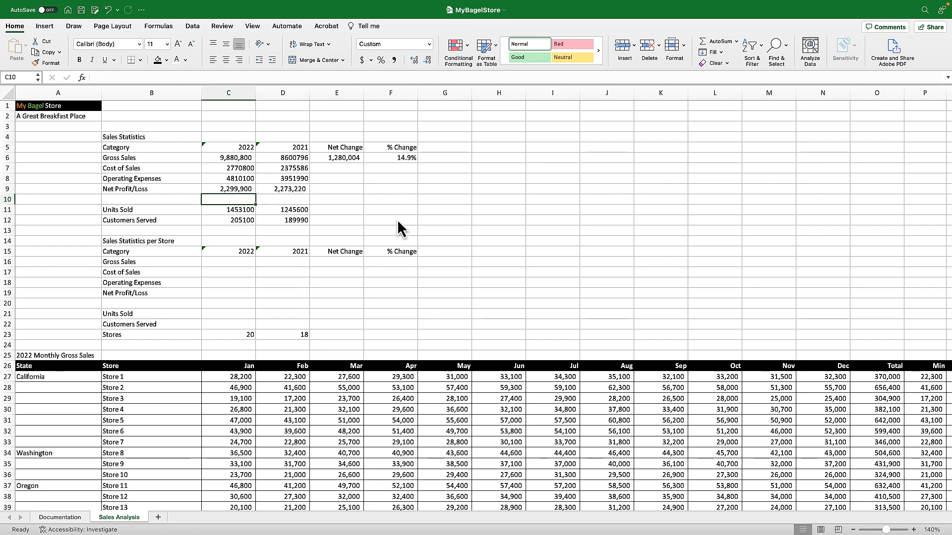
{"action": "key", "text": "Left"}
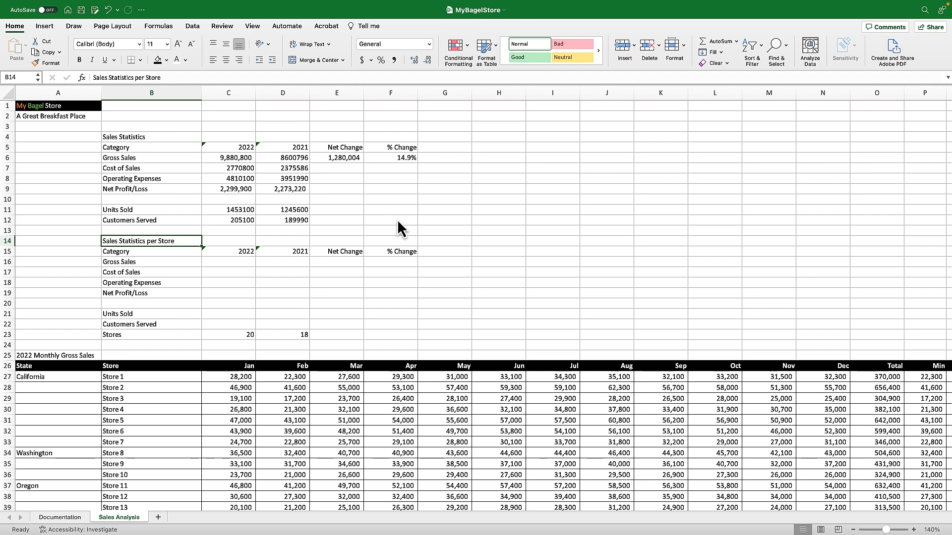
{"action": "key", "text": "Down"}
{"action": "key", "text": "Down"}
{"action": "key", "text": "Right"}
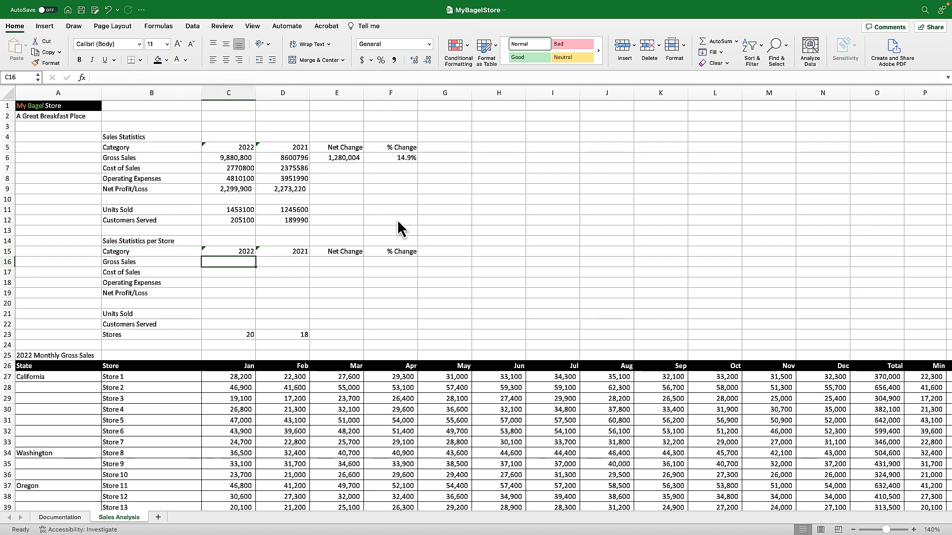
{"action": "type", "text": "="}
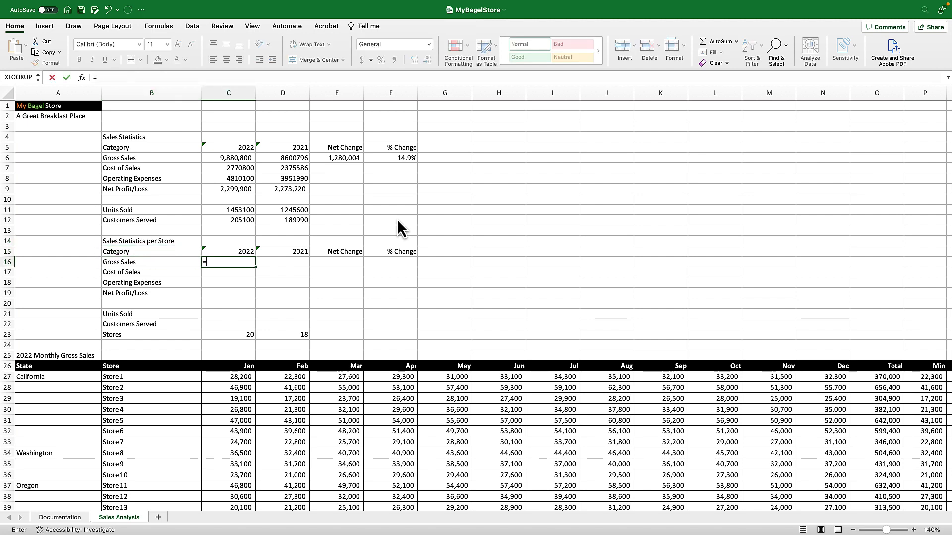
{"action": "key", "text": "Up"}
{"action": "key", "text": "Up"}
{"action": "key", "text": "Up"}
{"action": "key", "text": "Up"}
{"action": "key", "text": "Up"}
{"action": "key", "text": "Up"}
{"action": "key", "text": "Up"}
{"action": "key", "text": "Up"}
{"action": "key", "text": "Up"}
{"action": "key", "text": "Up"}
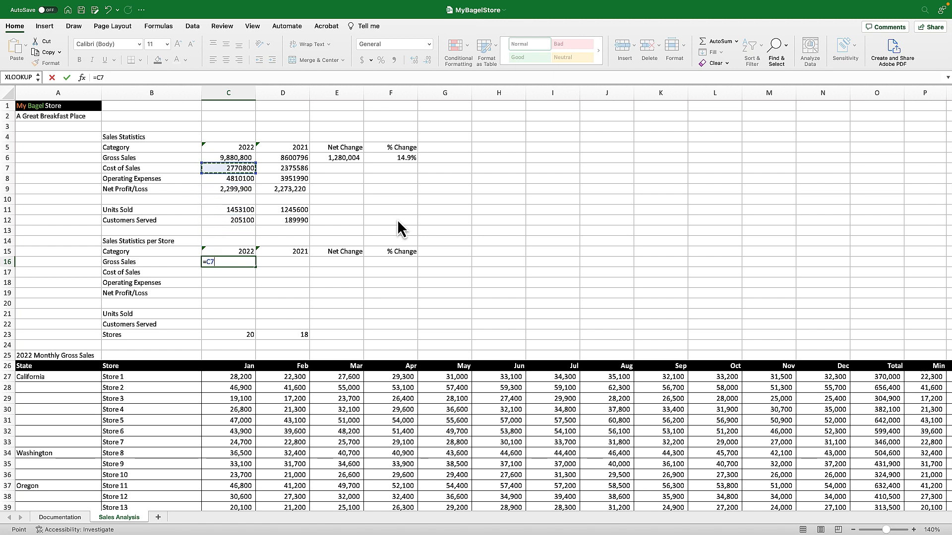
{"action": "type", "text": "/"}
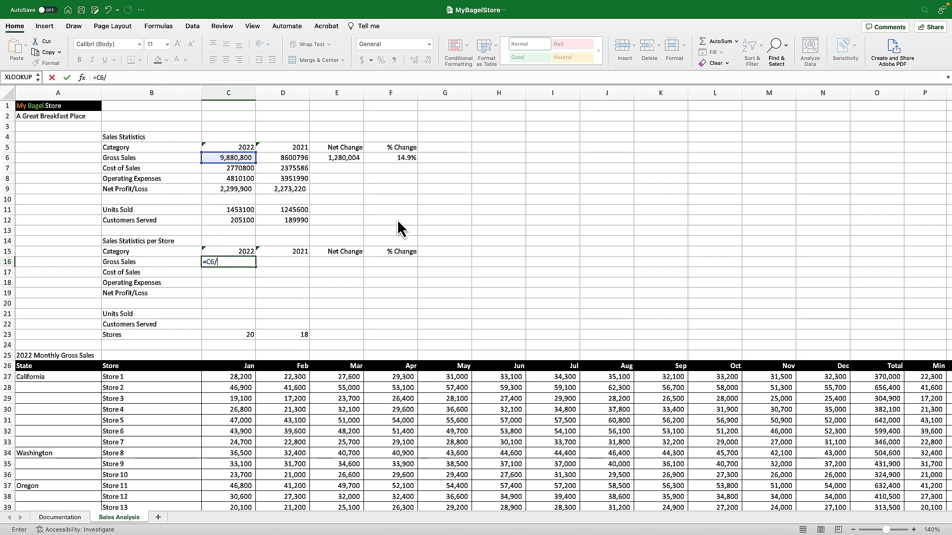
{"action": "key", "text": "Down"}
{"action": "key", "text": "Down"}
{"action": "key", "text": "Down"}
{"action": "key", "text": "Down"}
{"action": "key", "text": "Down"}
{"action": "key", "text": "Down"}
{"action": "key", "text": "Down"}
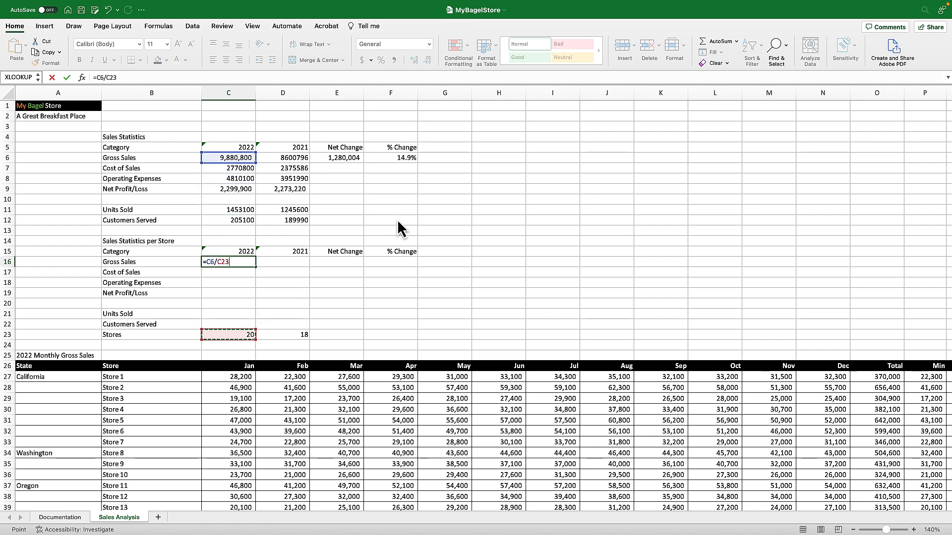
{"action": "key", "text": "ctrl+Return"}
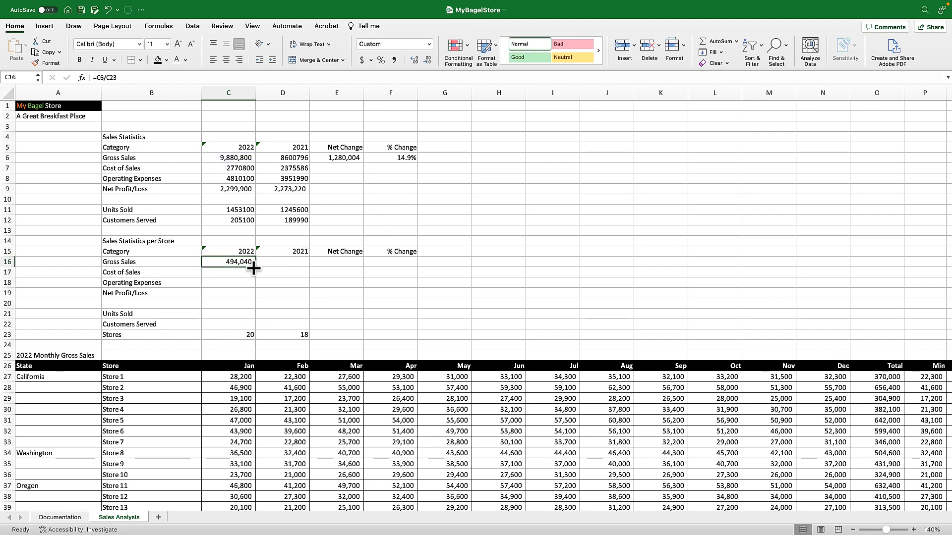
{"action": "left_click_drag", "start_coordinate": [256, 269], "coordinate": [257, 283]}
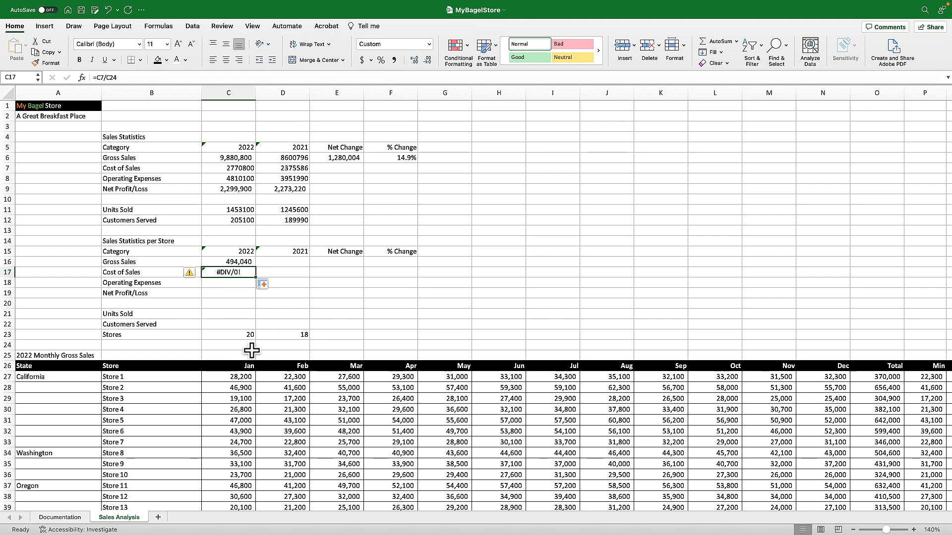
- Change the formula in C16 to =C6/C$23 and fill it through the per-store range C16:D22
{"action": "left_click", "coordinate": [231, 263]}
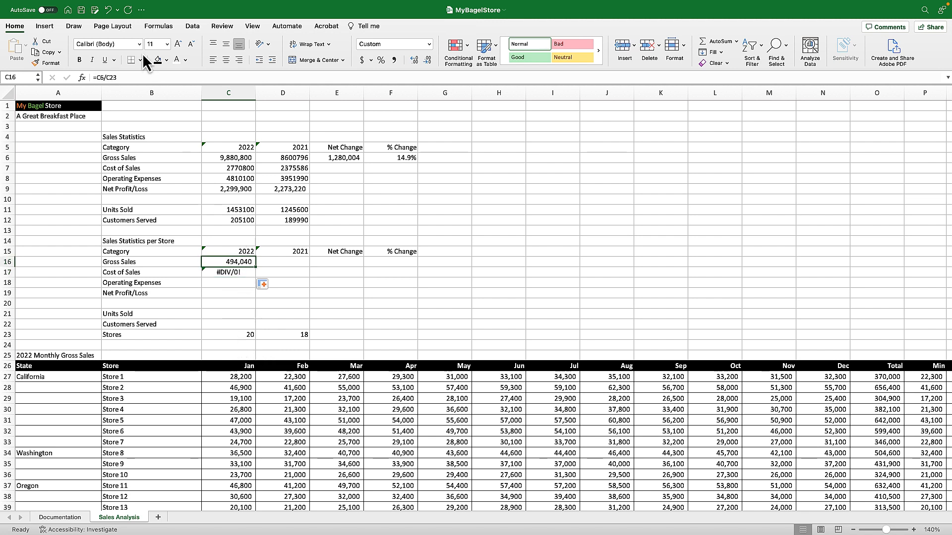
{"action": "left_click", "coordinate": [113, 79]}
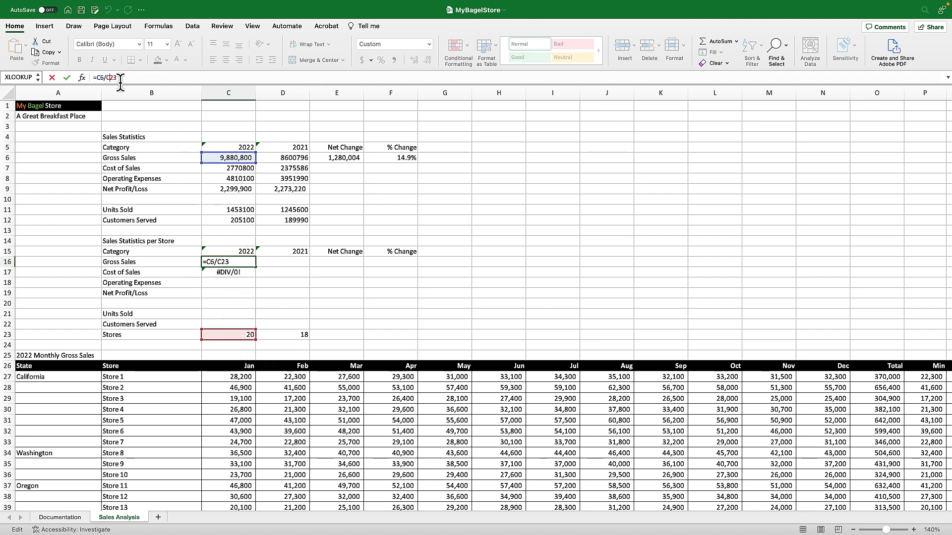
{"action": "key", "text": "Left"}
{"action": "key", "text": "Left"}
{"action": "type", "text": "$"}
{"action": "key", "text": "Return"}
{"action": "key", "text": "Up"}
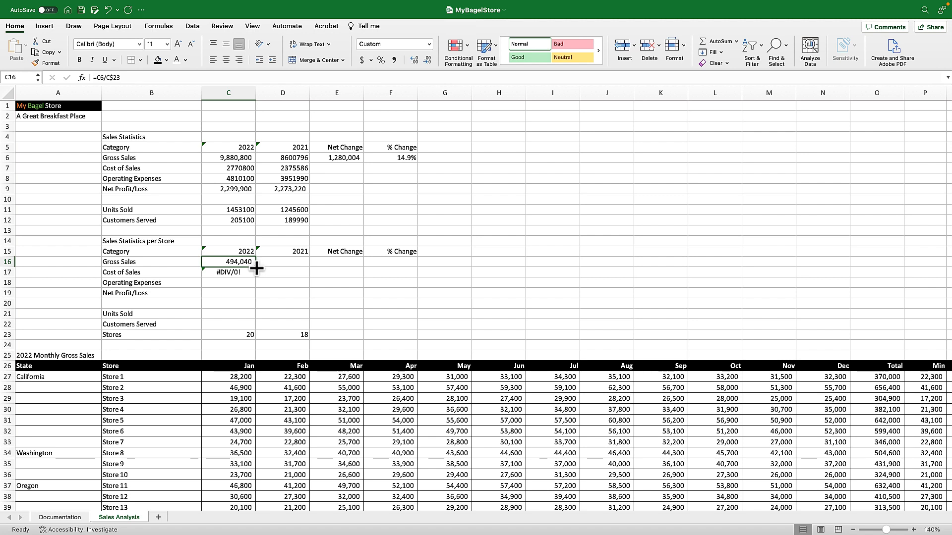
{"action": "left_click_drag", "start_coordinate": [256, 268], "coordinate": [296, 331]}
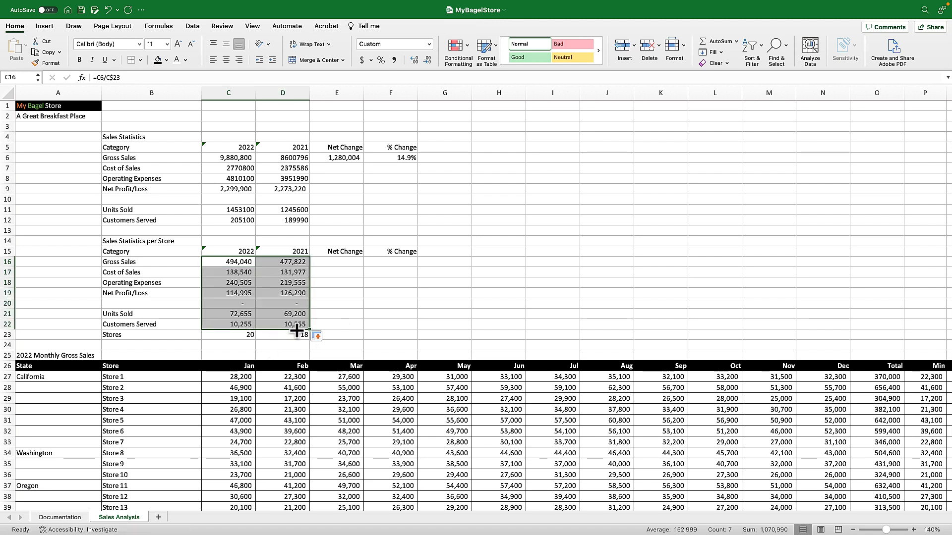
{"action": "left_click", "coordinate": [287, 263]}
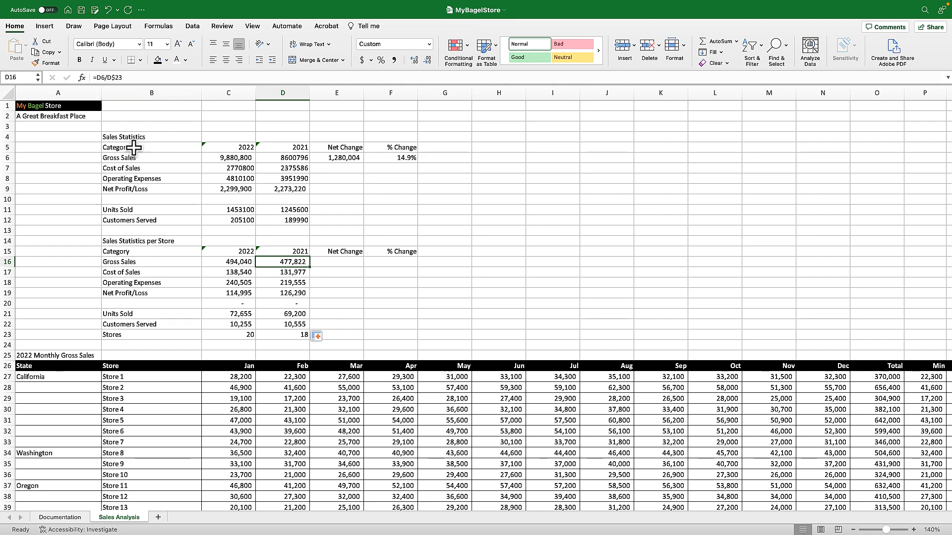
{"action": "left_click", "coordinate": [286, 325]}
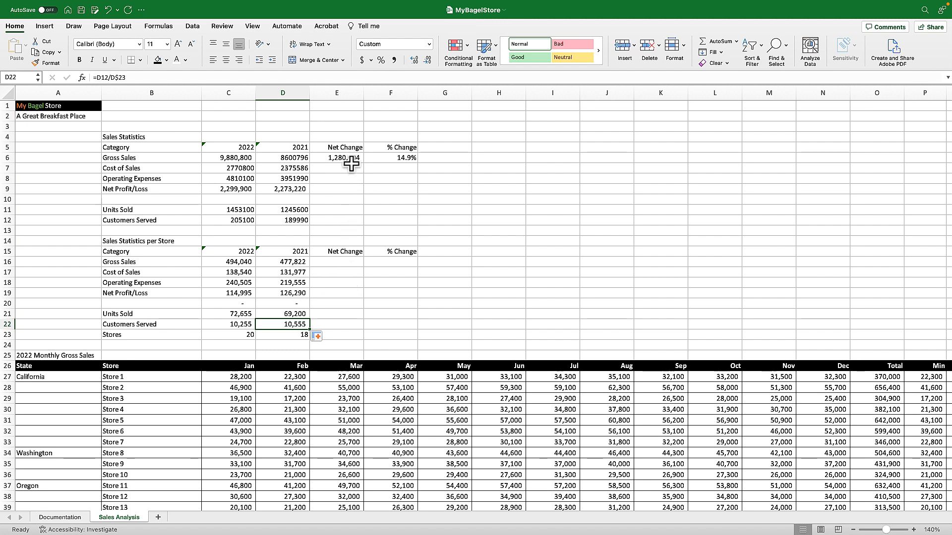
- Fill the Net Change and % Change formulas from E6:F6 down to row 12 and clear the blank row's cells E10:G10
{"action": "left_click_drag", "start_coordinate": [351, 160], "coordinate": [419, 224]}
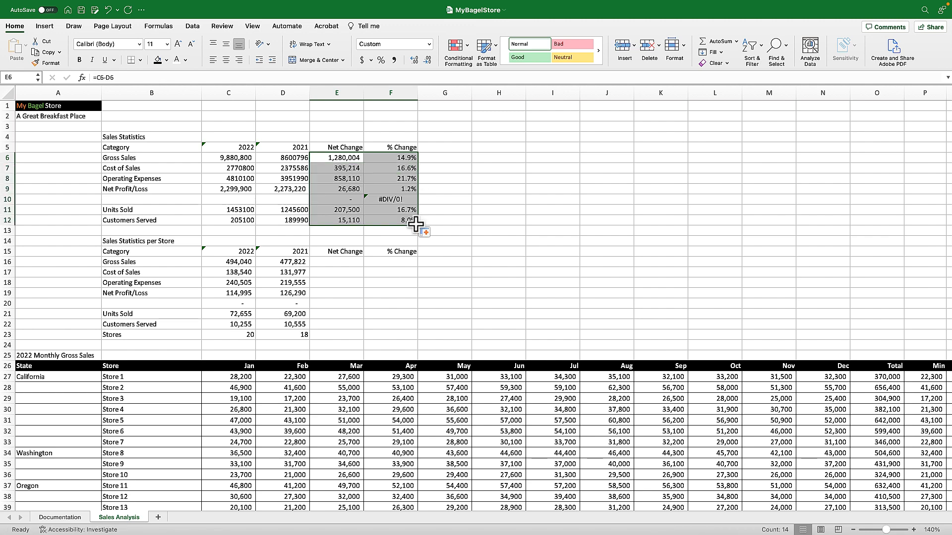
{"action": "left_click_drag", "start_coordinate": [354, 201], "coordinate": [420, 200]}
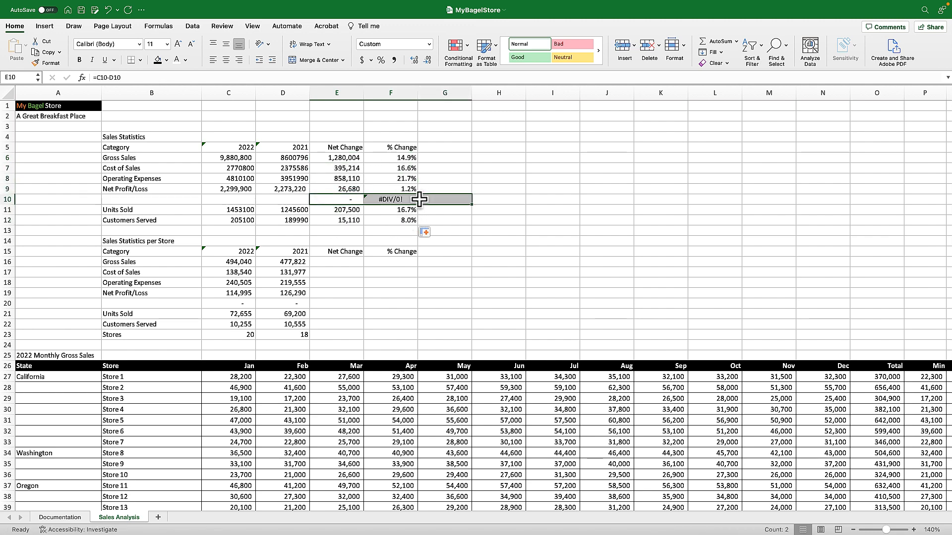
{"action": "key", "text": "Delete"}
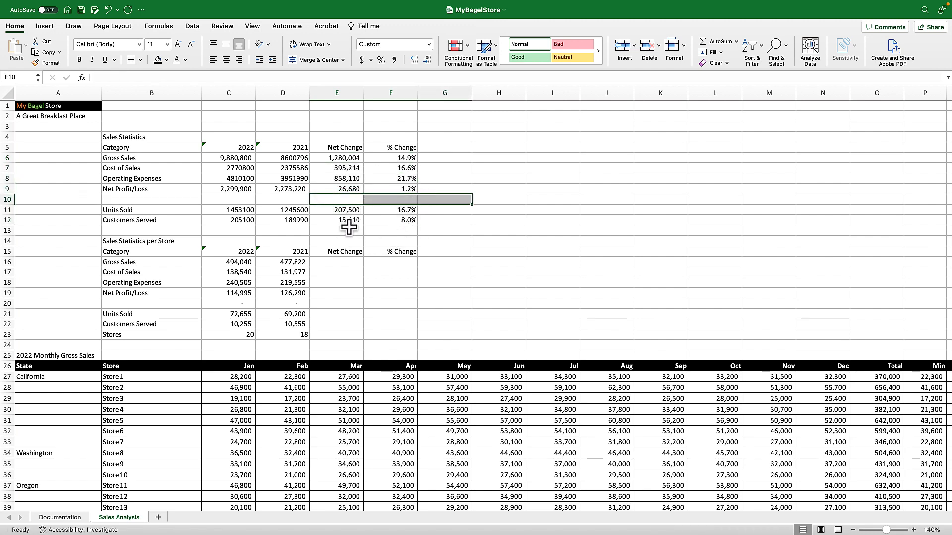
- Copy the Customers Served change formulas in E12:F12 into the per-store Net Change and % Change columns, rows 16 to 23
{"action": "left_click_drag", "start_coordinate": [337, 221], "coordinate": [398, 221]}
{"action": "right_click", "coordinate": [344, 221]}
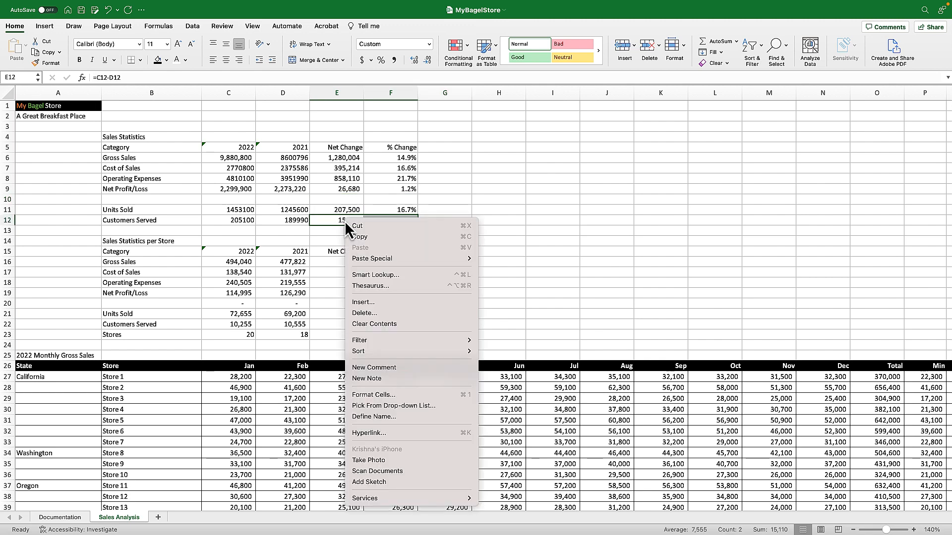
{"action": "left_click", "coordinate": [352, 237]}
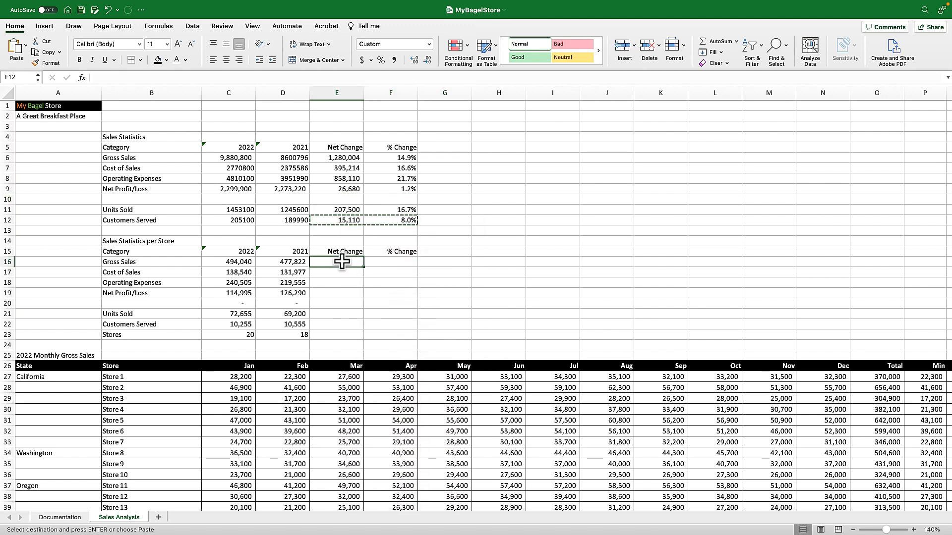
{"action": "left_click_drag", "start_coordinate": [343, 262], "coordinate": [339, 331]}
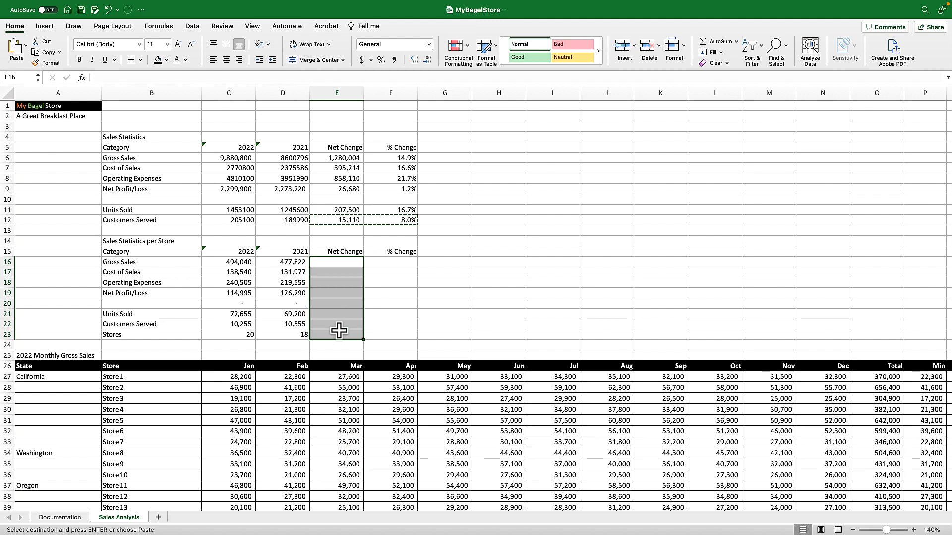
{"action": "key", "text": "super+v"}
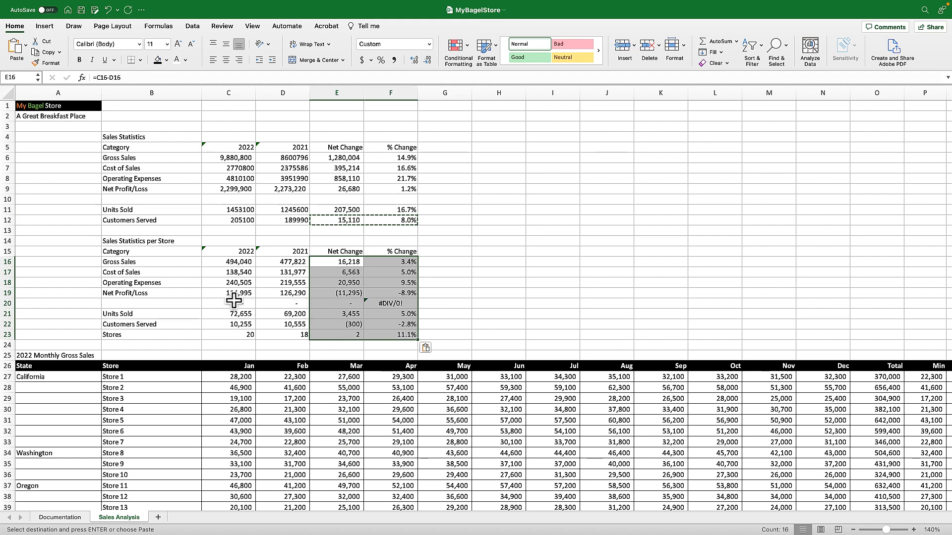
- Clear the cells C20:F20 in the blank row of the Sales Statistics per Store table
{"action": "left_click", "coordinate": [258, 303]}
{"action": "left_click_drag", "start_coordinate": [258, 304], "coordinate": [408, 303]}
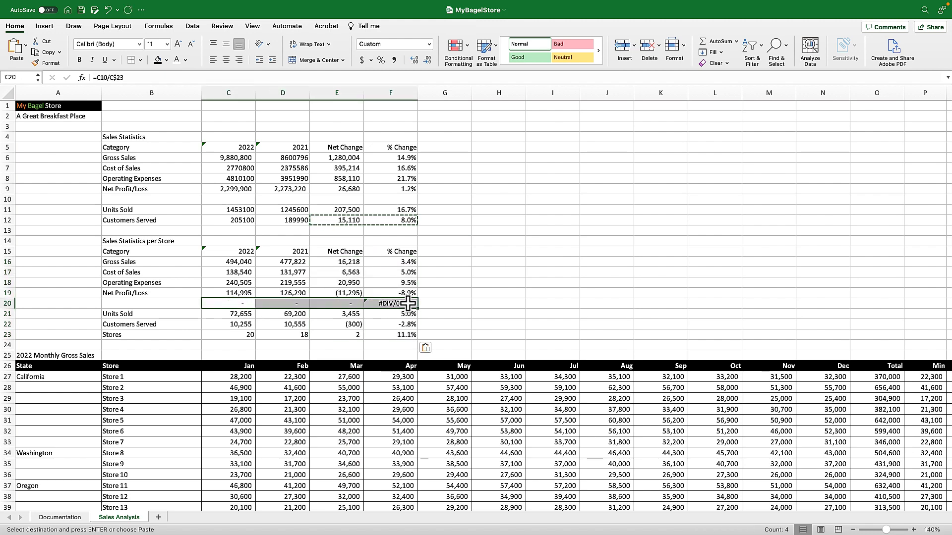
{"action": "key", "text": "Delete"}
{"action": "left_click", "coordinate": [466, 272]}
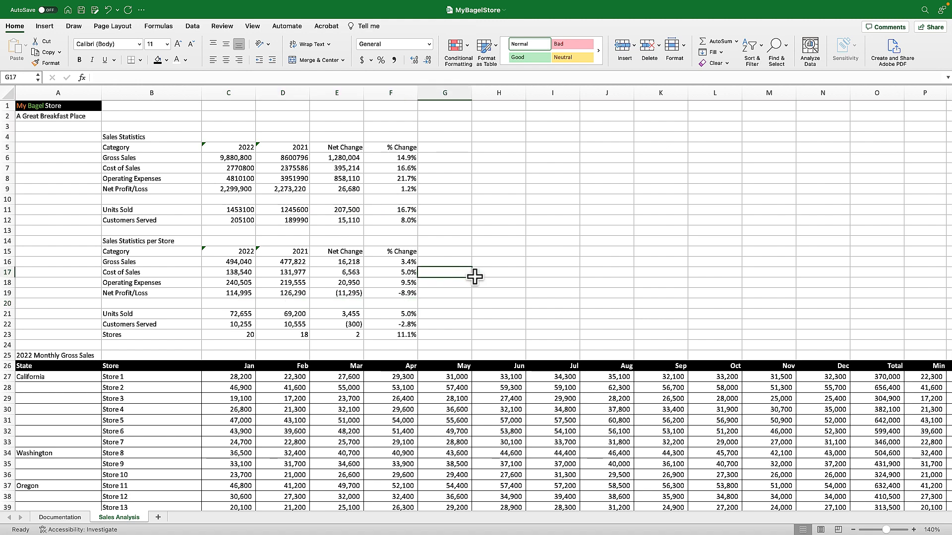
- Insert ten blank rows at row 24, above the 2022 Monthly Gross Sales table
{"action": "scroll", "coordinate": [303, 294], "scroll_direction": "down", "scroll_amount": 1}
{"action": "scroll", "coordinate": [302, 294], "scroll_direction": "down", "scroll_amount": 2}
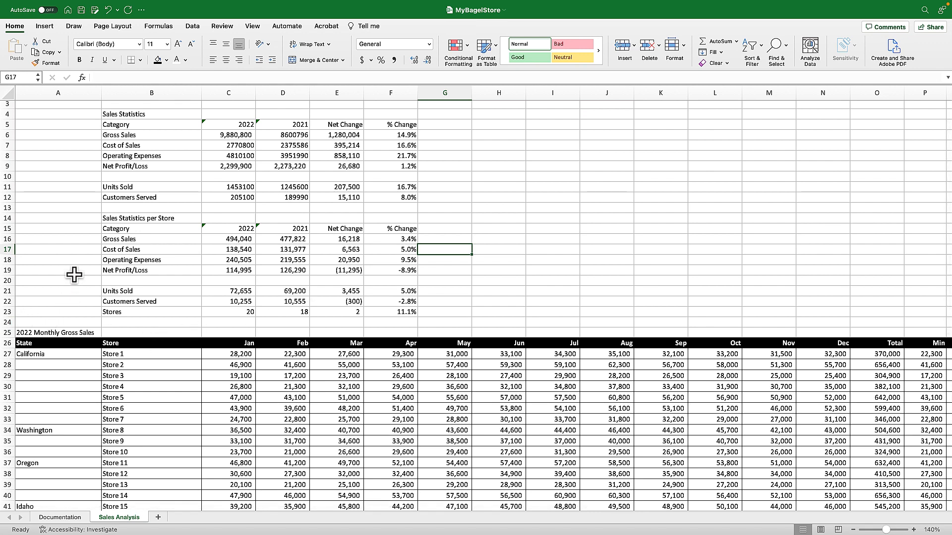
{"action": "left_click_drag", "start_coordinate": [118, 218], "coordinate": [126, 314]}
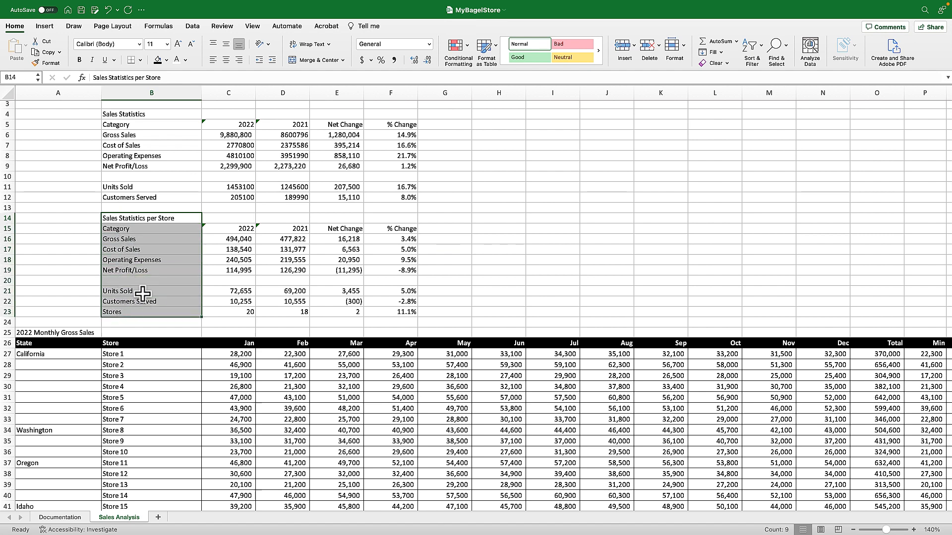
{"action": "left_click", "coordinate": [143, 291]}
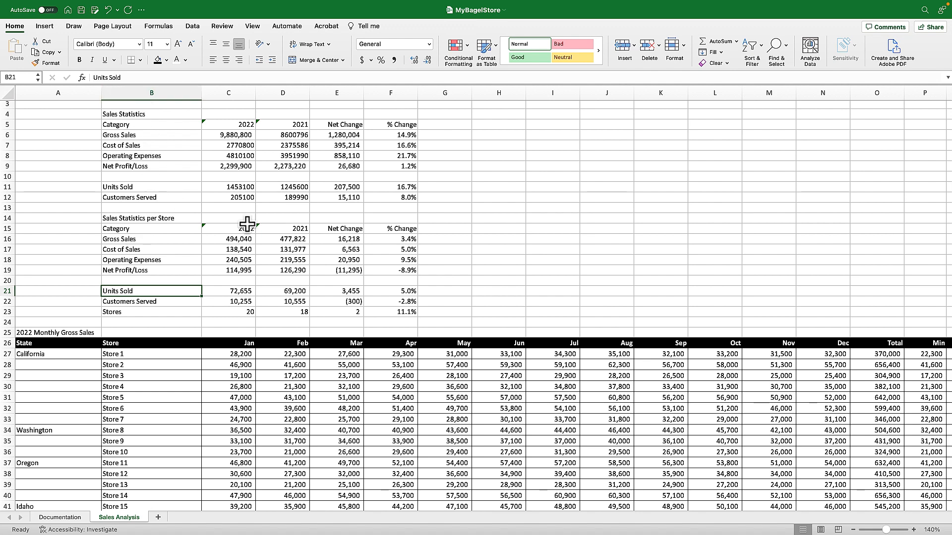
{"action": "left_click", "coordinate": [8, 323]}
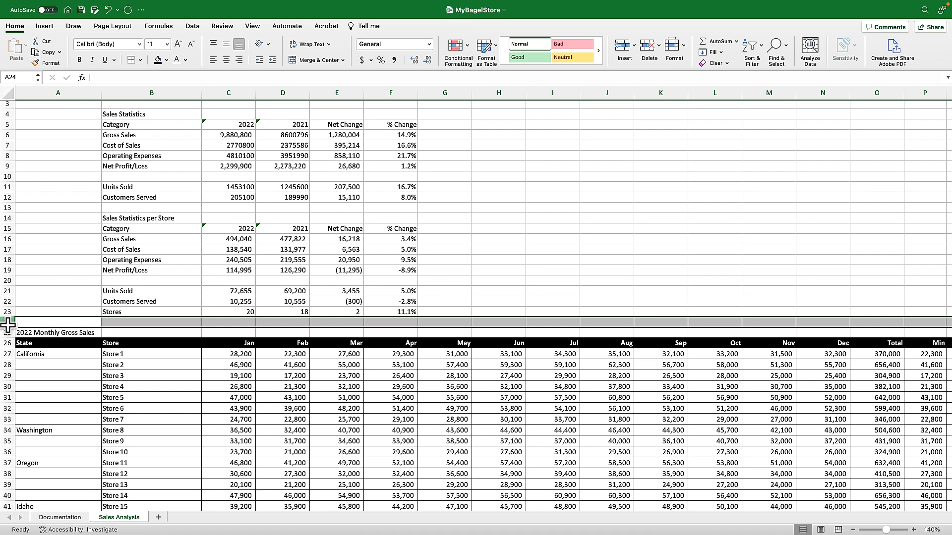
{"action": "key", "text": "shift+Down"}
{"action": "key", "text": "shift+Down"}
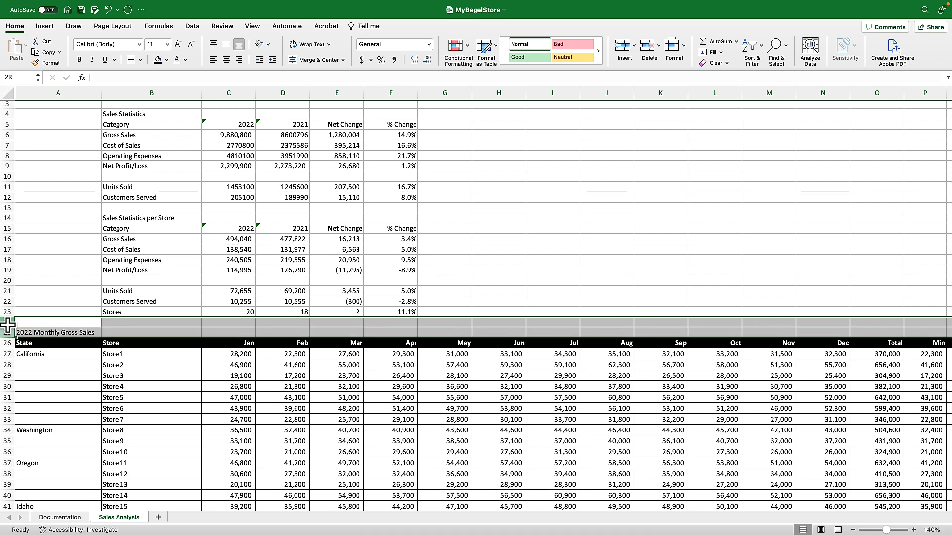
{"action": "key", "text": "shift+Down"}
{"action": "key", "text": "shift+Down"}
{"action": "key", "text": "shift+Down"}
{"action": "key", "text": "shift+Down"}
{"action": "key", "text": "shift+Down"}
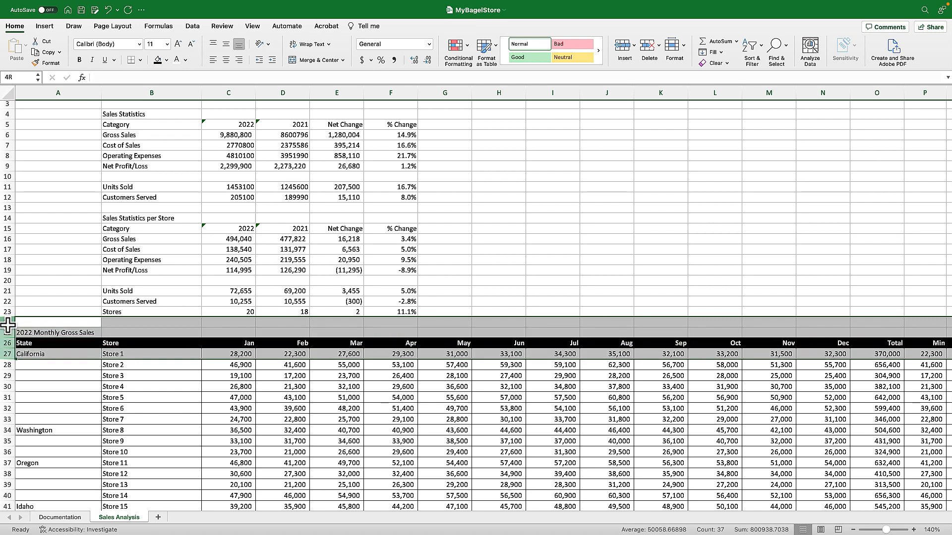
{"action": "key", "text": "shift+Down"}
{"action": "key", "text": "shift+Down"}
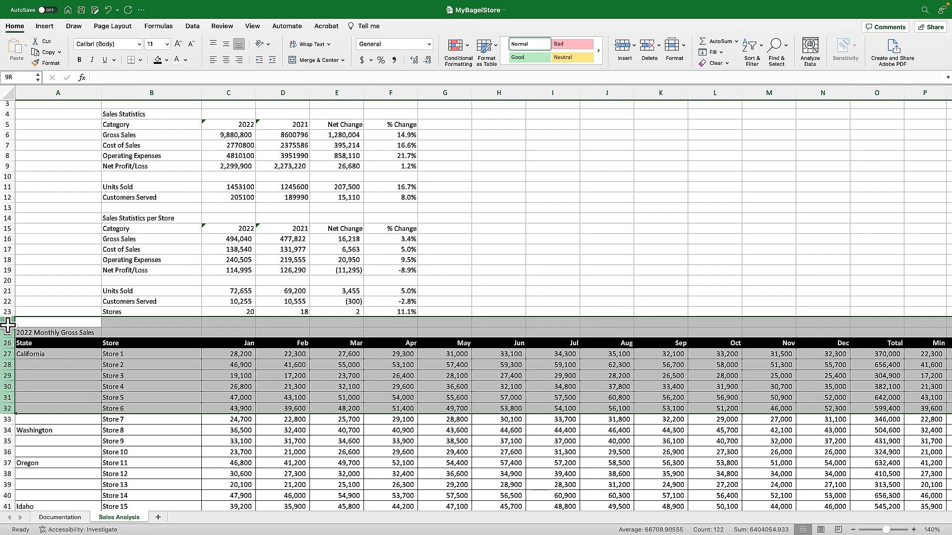
{"action": "right_click", "coordinate": [8, 326]}
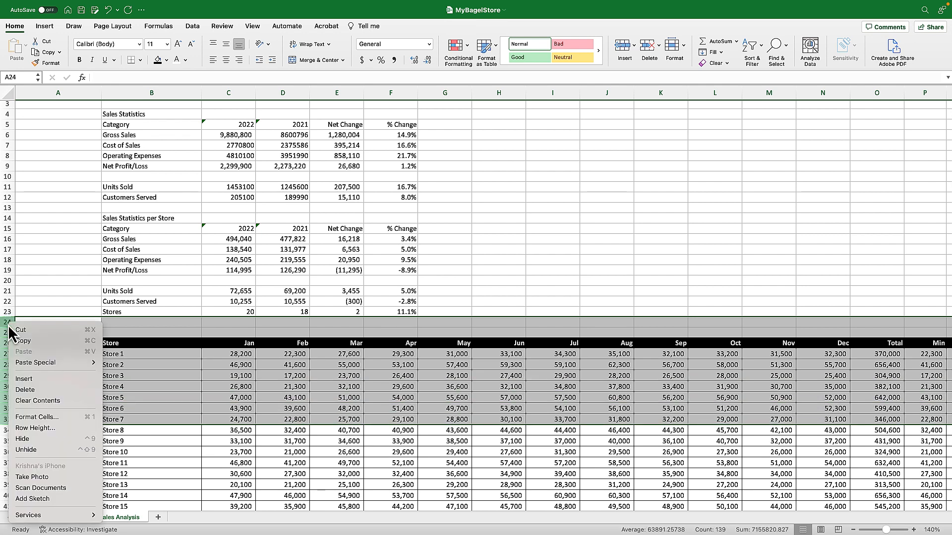
{"action": "left_click", "coordinate": [56, 380]}
{"action": "left_click", "coordinate": [122, 352]}
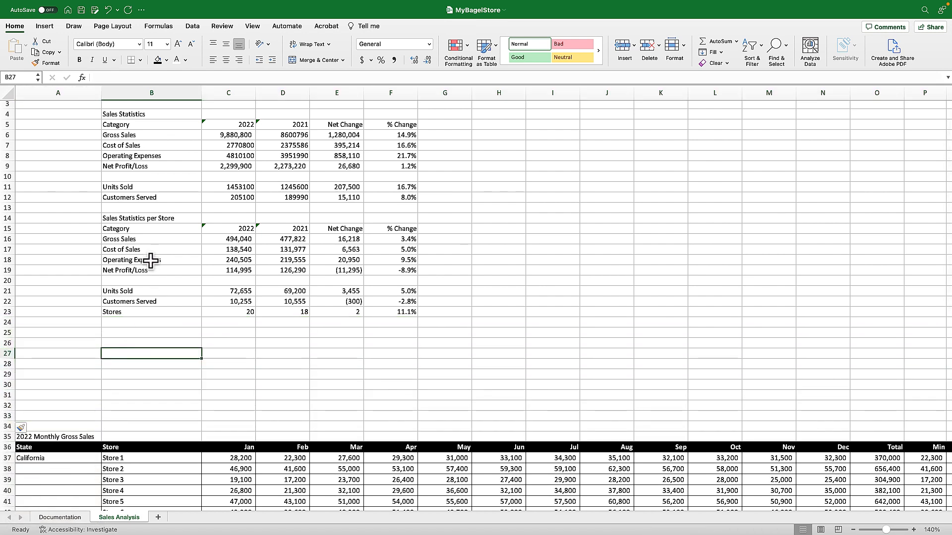
- Copy the Sales Statistics per Store table in B14:F23 and paste it at B25
{"action": "left_click", "coordinate": [137, 222]}
{"action": "left_click_drag", "start_coordinate": [137, 222], "coordinate": [388, 311]}
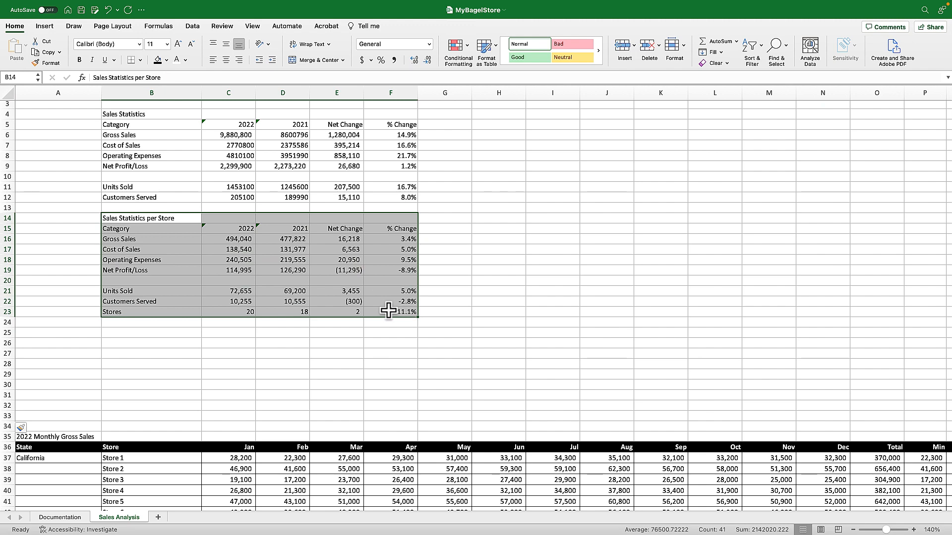
{"action": "key", "text": "super+c"}
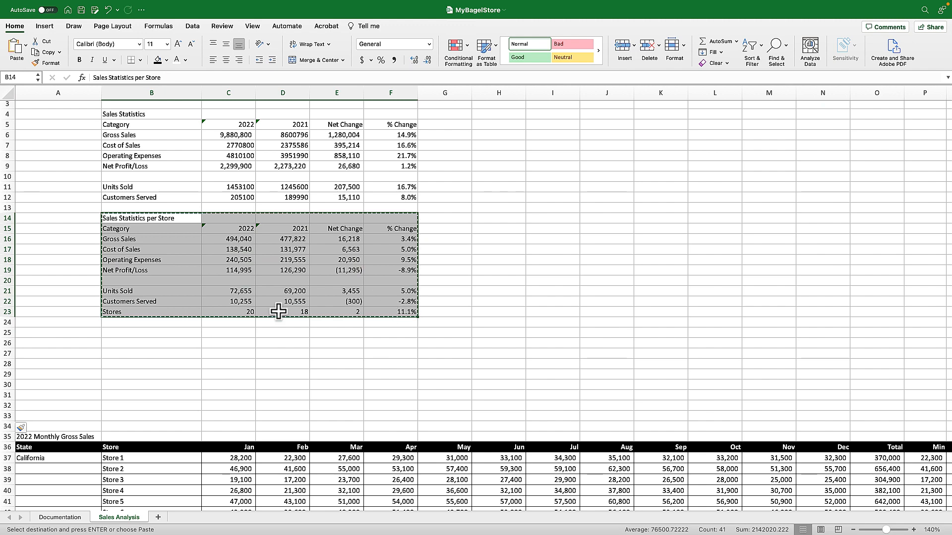
{"action": "left_click", "coordinate": [120, 332]}
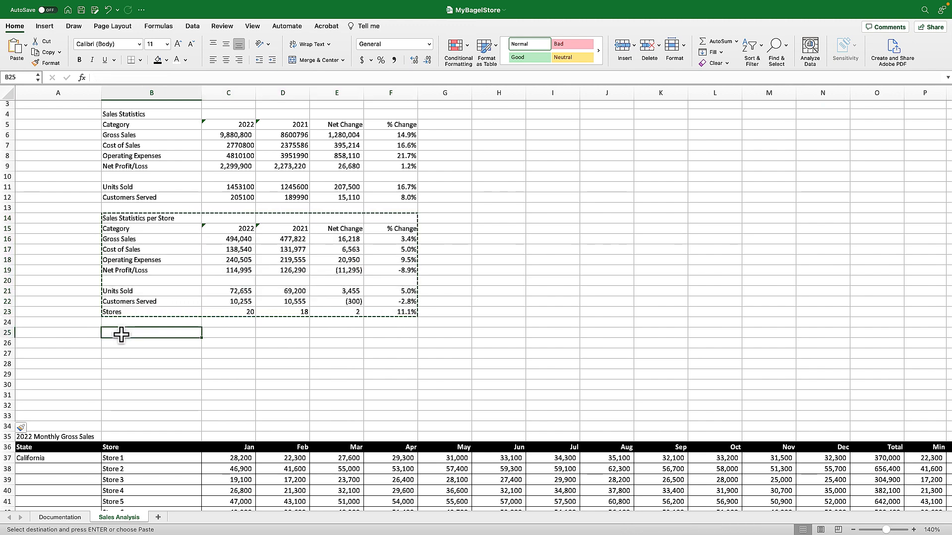
{"action": "key", "text": "Return"}
- Change the copied table's title in B25 to Sales Statistics per Customer
{"action": "left_click", "coordinate": [121, 334]}
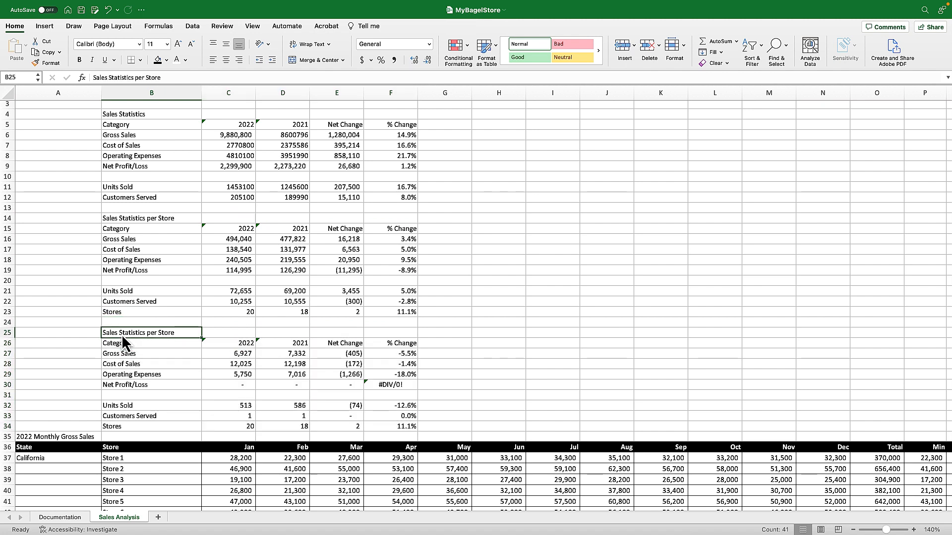
{"action": "left_click", "coordinate": [177, 76]}
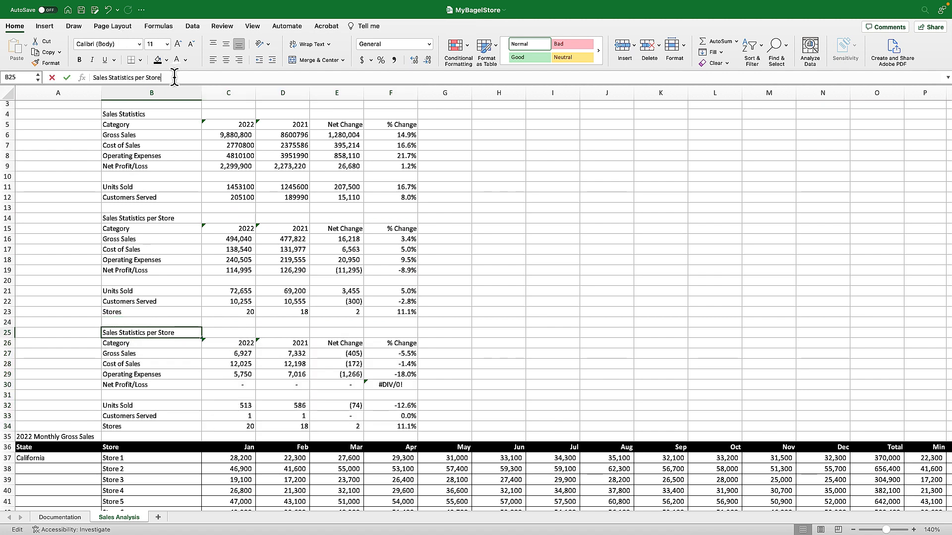
{"action": "key", "text": "BackSpace"}
{"action": "key", "text": "BackSpace"}
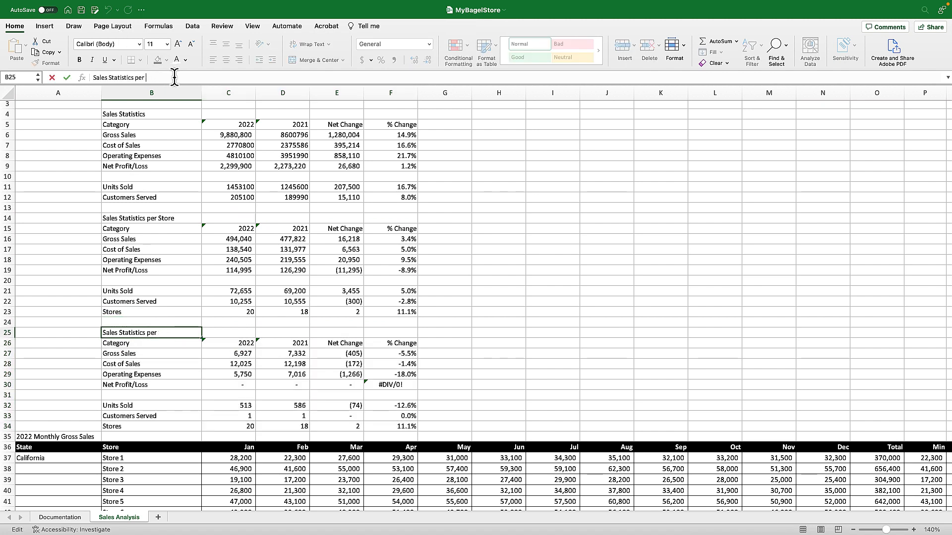
{"action": "type", "text": "Customer"}
{"action": "key", "text": "Return"}
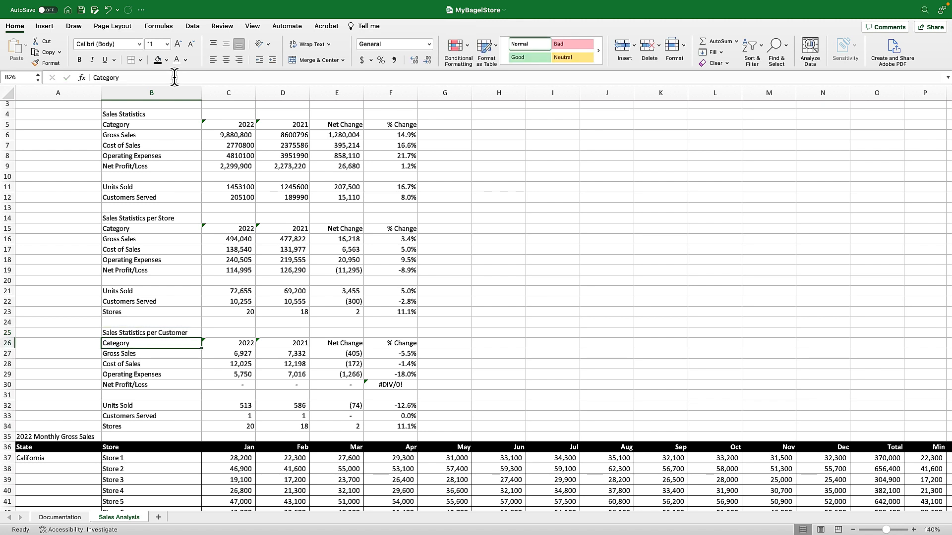
- Calculate 2022 Gross Sales per customer in C27 with the formula =C6/C12
{"action": "key", "text": "Down"}
{"action": "key", "text": "Right"}
{"action": "key", "text": "Up"}
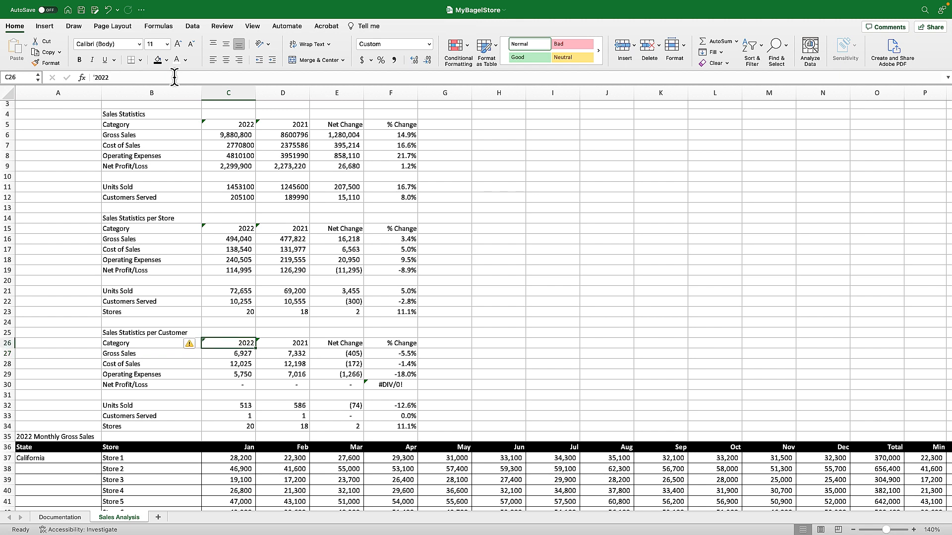
{"action": "key", "text": "Down"}
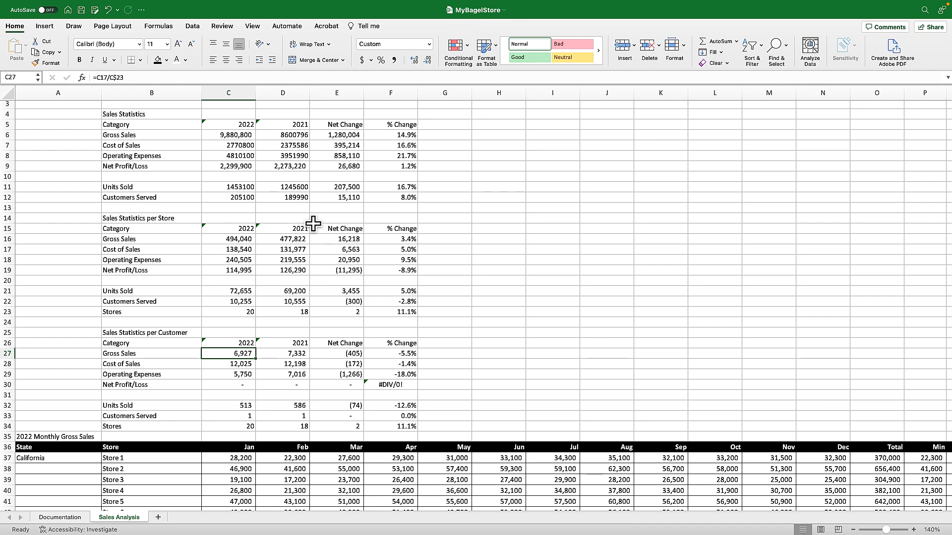
{"action": "type", "text": "="}
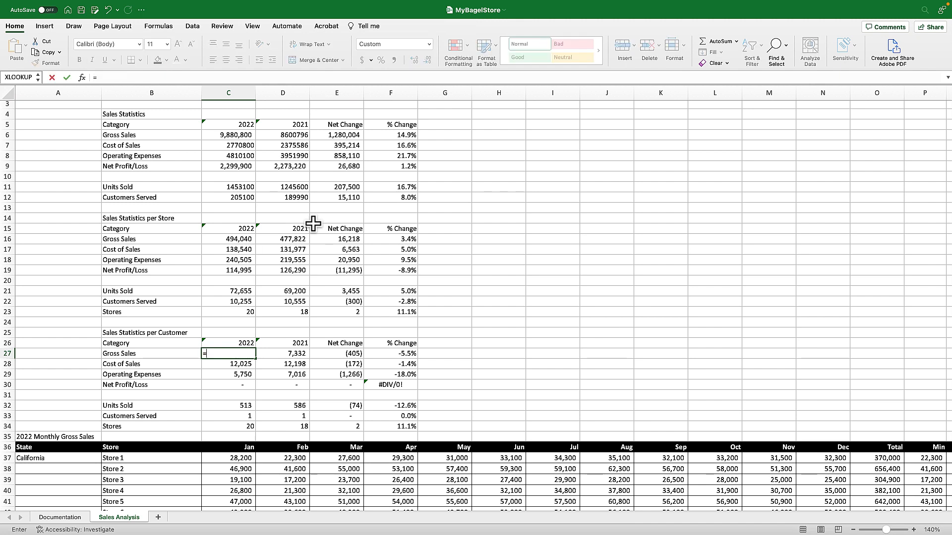
{"action": "key", "text": "Up"}
{"action": "key", "text": "Up"}
{"action": "key", "text": "Up"}
{"action": "key", "text": "Up"}
{"action": "key", "text": "Up"}
{"action": "key", "text": "Up"}
{"action": "key", "text": "Up"}
{"action": "key", "text": "Up"}
{"action": "key", "text": "Up"}
{"action": "key", "text": "Up"}
{"action": "key", "text": "Up"}
{"action": "key", "text": "Up"}
{"action": "key", "text": "Up"}
{"action": "key", "text": "Up"}
{"action": "key", "text": "Up"}
{"action": "key", "text": "Up"}
{"action": "key", "text": "Up"}
{"action": "key", "text": "Up"}
{"action": "key", "text": "Up"}
{"action": "key", "text": "Up"}
{"action": "key", "text": "Up"}
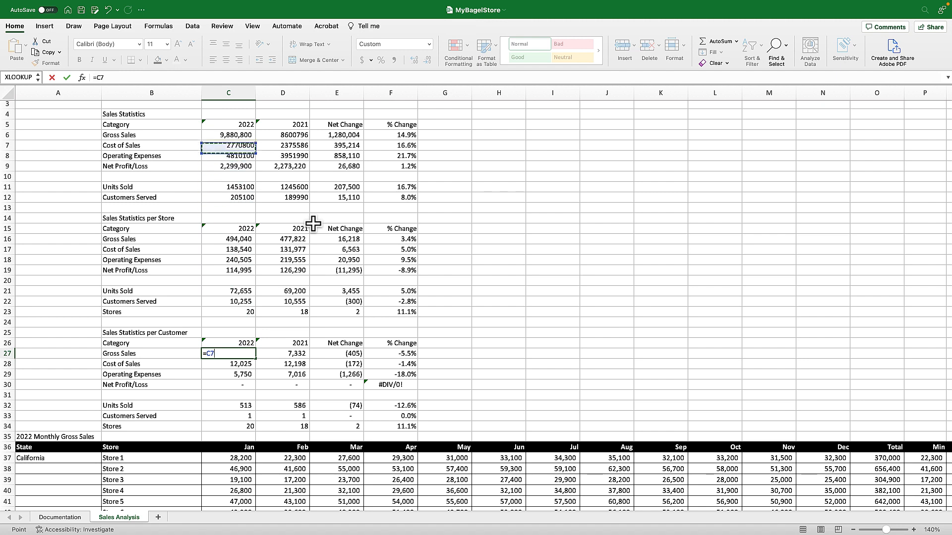
{"action": "type", "text": "/"}
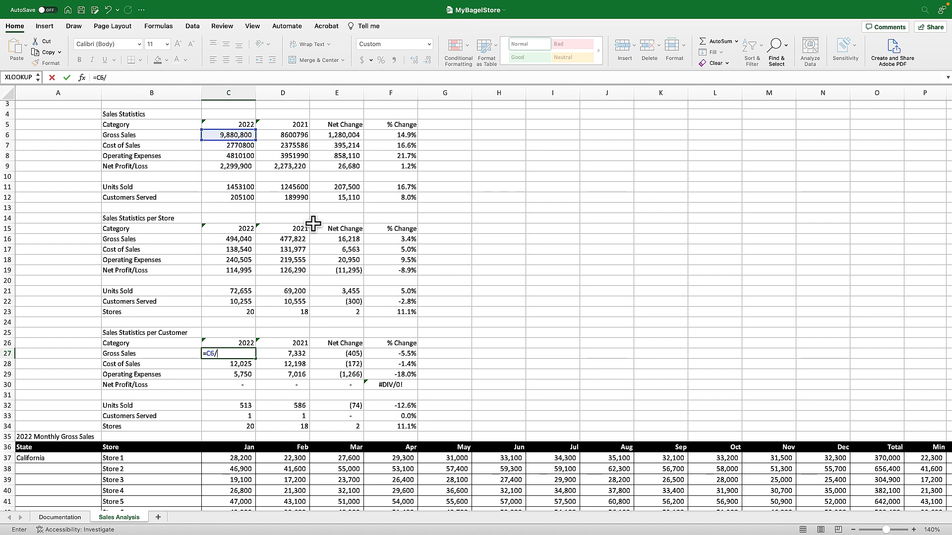
{"action": "key", "text": "Up"}
{"action": "key", "text": "Up"}
{"action": "key", "text": "Up"}
{"action": "key", "text": "Up"}
{"action": "key", "text": "Up"}
{"action": "key", "text": "Up"}
{"action": "key", "text": "Up"}
{"action": "key", "text": "Up"}
{"action": "key", "text": "Up"}
{"action": "key", "text": "Up"}
{"action": "key", "text": "Up"}
{"action": "key", "text": "Up"}
{"action": "key", "text": "Up"}
{"action": "key", "text": "Up"}
{"action": "key", "text": "Up"}
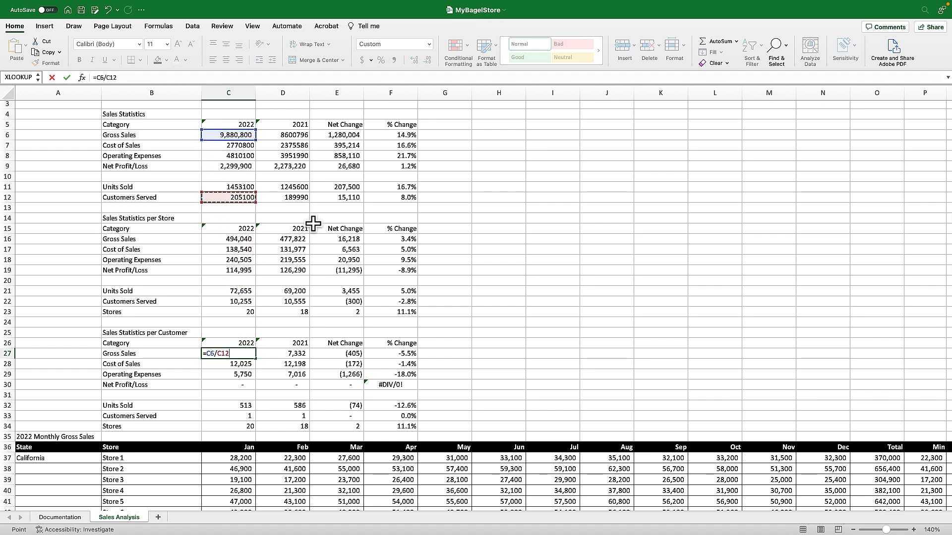
{"action": "key", "text": "Return"}
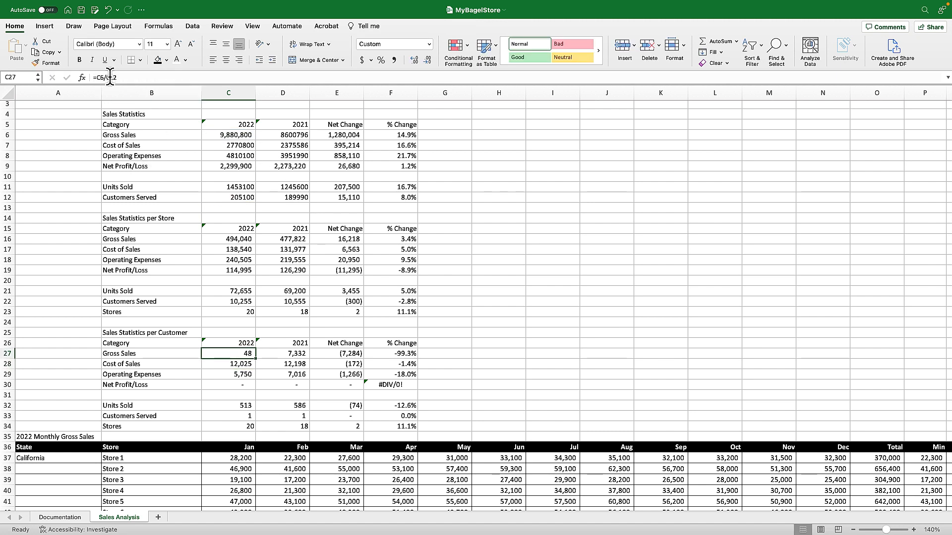
- Change the formula in C27 to =C6/C$12 and fill it down to C34
{"action": "key", "text": "F2"}
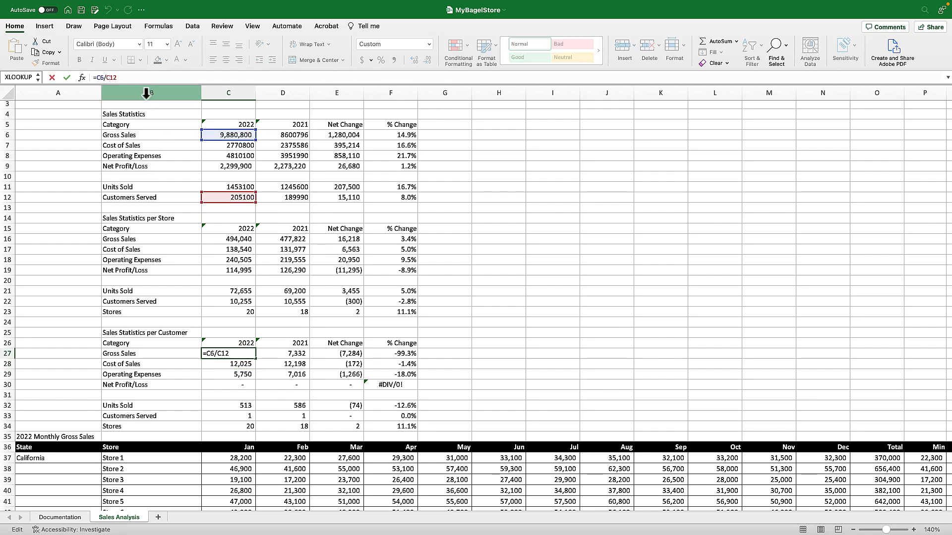
{"action": "type", "text": "$"}
{"action": "key", "text": "Return"}
{"action": "key", "text": "Up"}
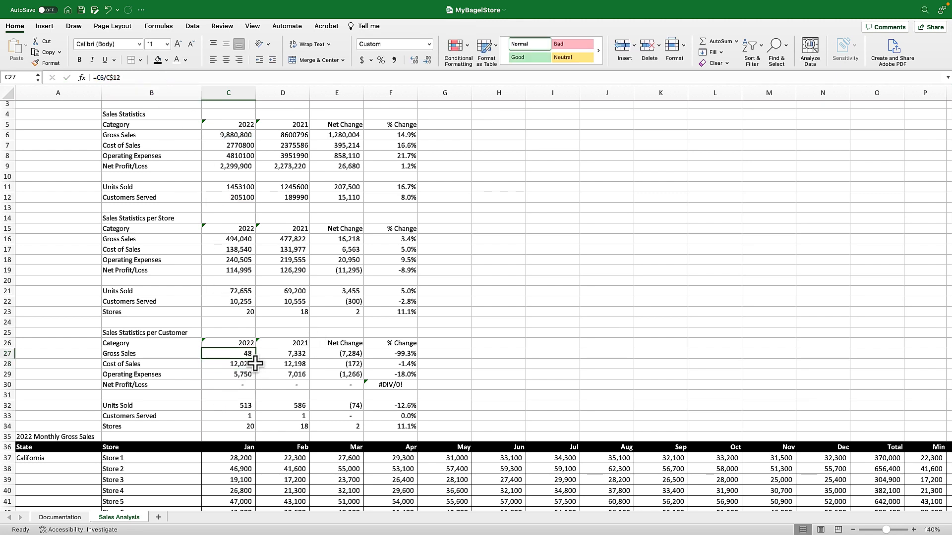
{"action": "left_click_drag", "start_coordinate": [255, 359], "coordinate": [259, 426]}
{"action": "left_click", "coordinate": [263, 395]}
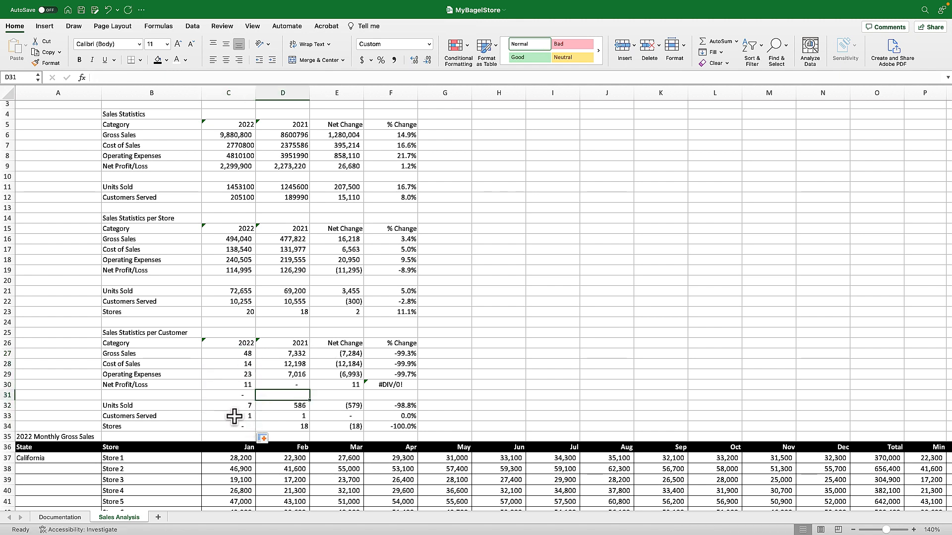
- Clear the Customers Served and Stores rows, B33:G34, from the per-customer table
{"action": "left_click_drag", "start_coordinate": [159, 419], "coordinate": [443, 427]}
{"action": "key", "text": "Delete"}
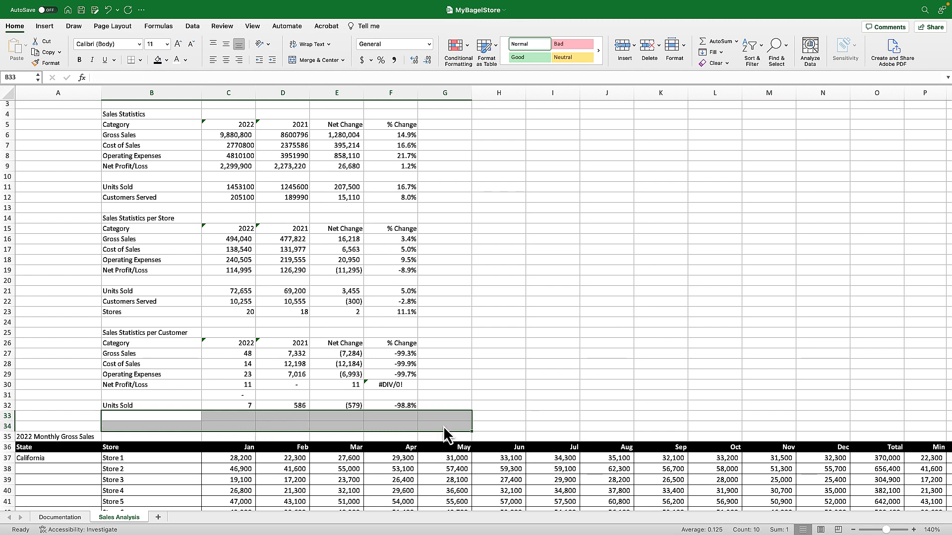
{"action": "key", "text": "Up"}
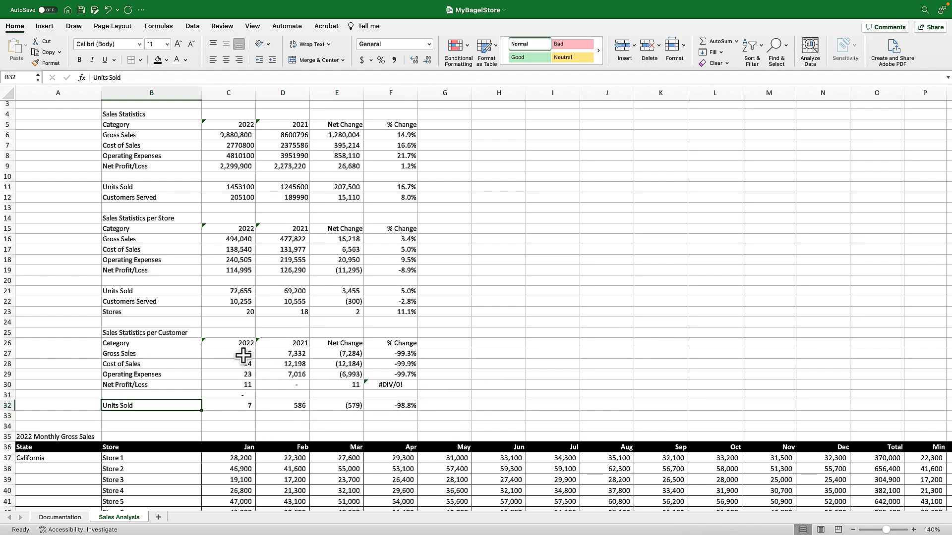
- Fill the 2022 per-customer formulas in C27:C32 across to the 2021 column and clear the values in blank row 31
{"action": "left_click_drag", "start_coordinate": [242, 357], "coordinate": [289, 412]}
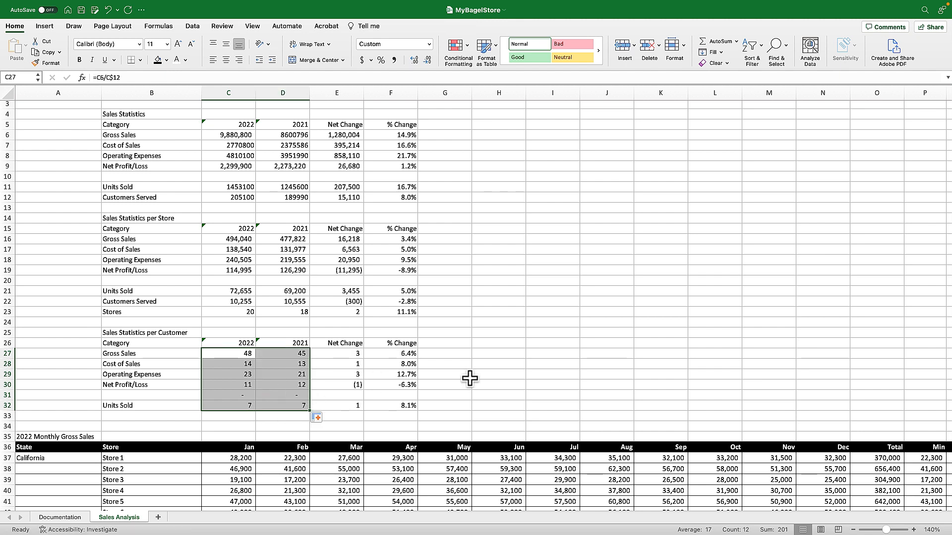
{"action": "left_click", "coordinate": [493, 368]}
{"action": "left_click_drag", "start_coordinate": [206, 396], "coordinate": [424, 395]}
{"action": "key", "text": "Delete"}
{"action": "key", "text": "Left"}
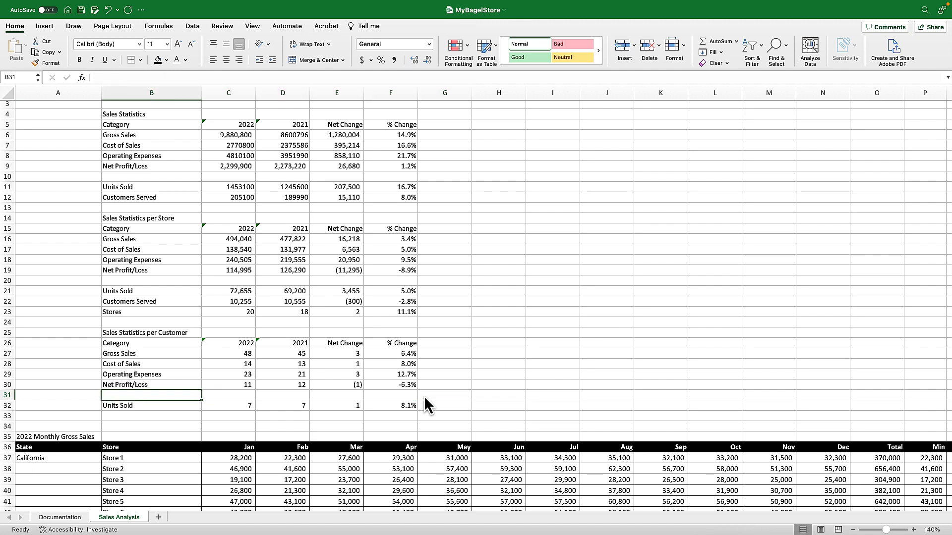
- Review the Sales Statistics per Customer table and the 2022 Monthly Gross Sales table below it
{"action": "key", "text": "Up"}
{"action": "key", "text": "Up"}
{"action": "key", "text": "Up"}
{"action": "key", "text": "Up"}
{"action": "key", "text": "Up"}
{"action": "key", "text": "Up"}
{"action": "key", "text": "Up"}
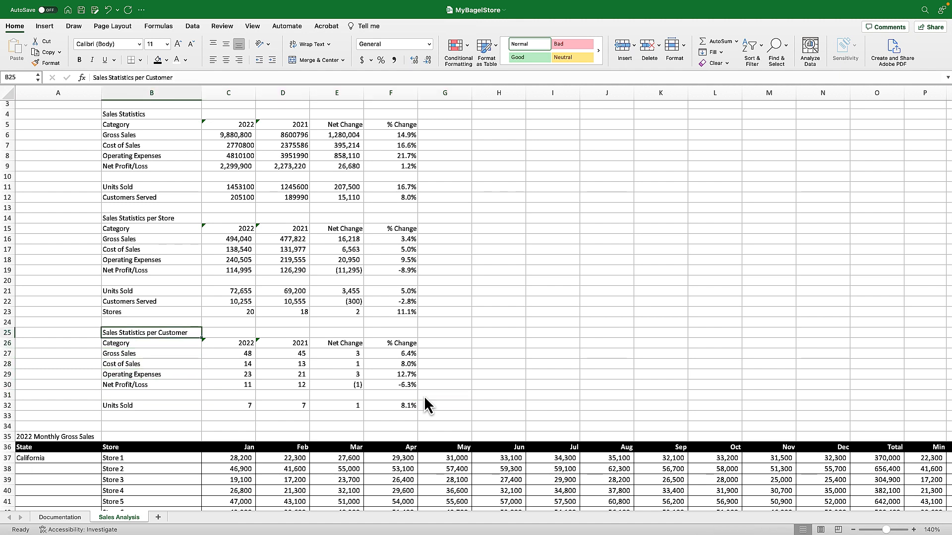
{"action": "key", "text": "Down"}
{"action": "scroll", "coordinate": [403, 365], "scroll_direction": "down", "scroll_amount": 3}
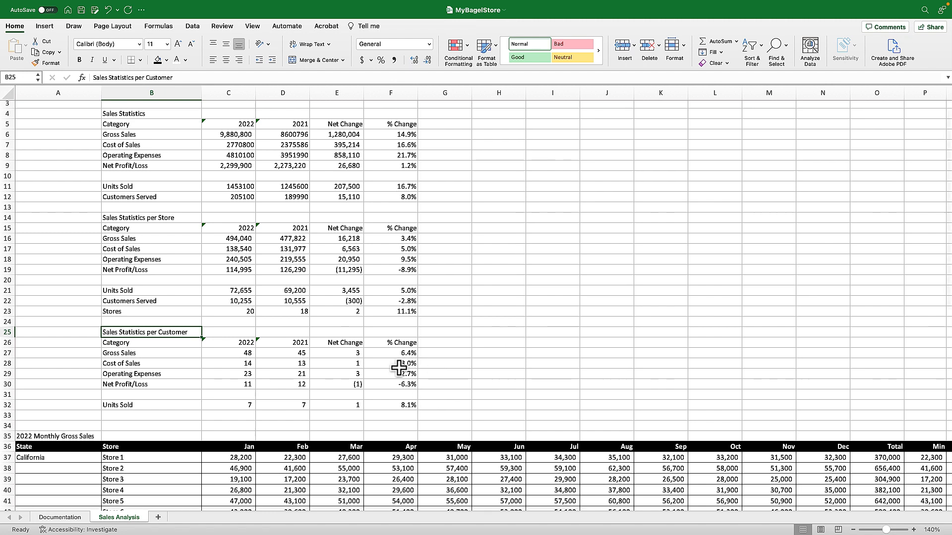
{"action": "scroll", "coordinate": [399, 368], "scroll_direction": "down", "scroll_amount": 8}
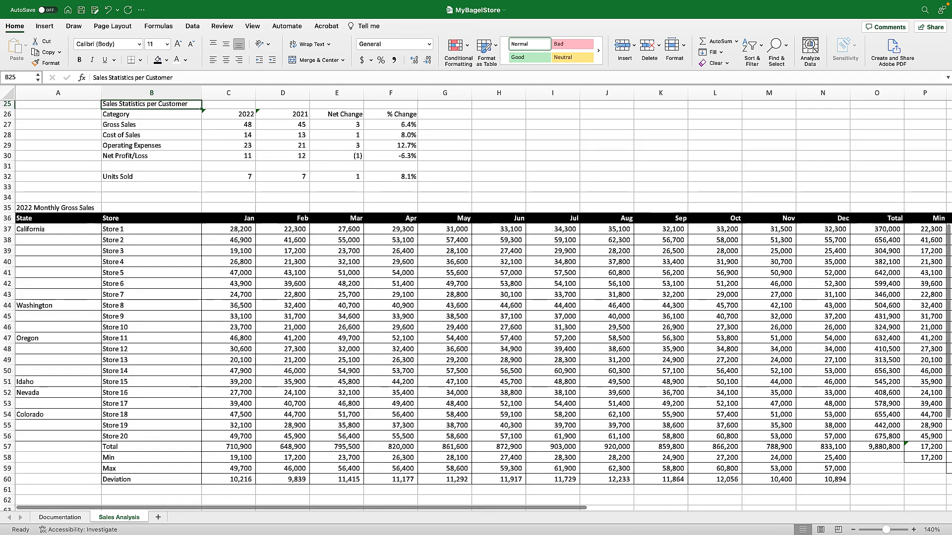
- Merge and center A37:A43 for California, middle-align the label and fill the cell with dark green
{"action": "left_click_drag", "start_coordinate": [56, 227], "coordinate": [54, 294]}
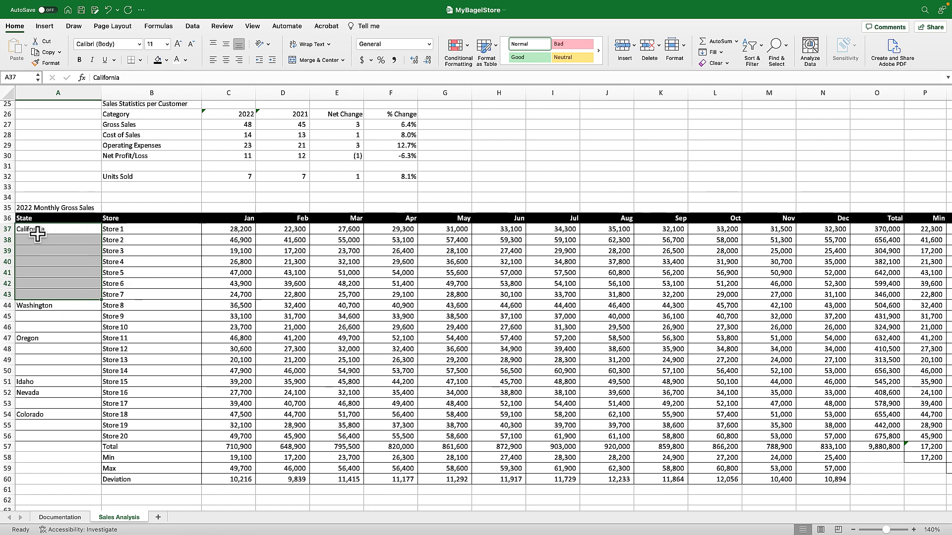
{"action": "left_click", "coordinate": [308, 59]}
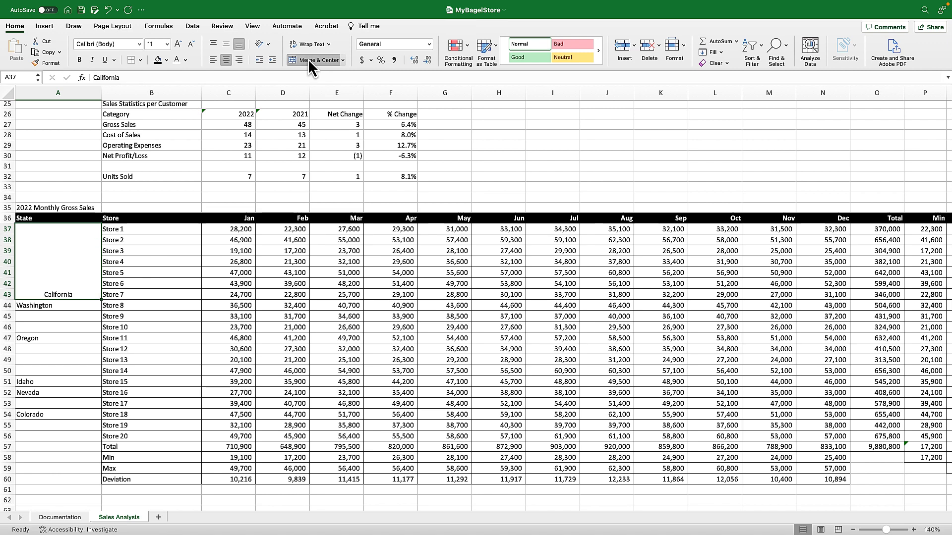
{"action": "left_click", "coordinate": [224, 42]}
{"action": "left_click", "coordinate": [166, 60]}
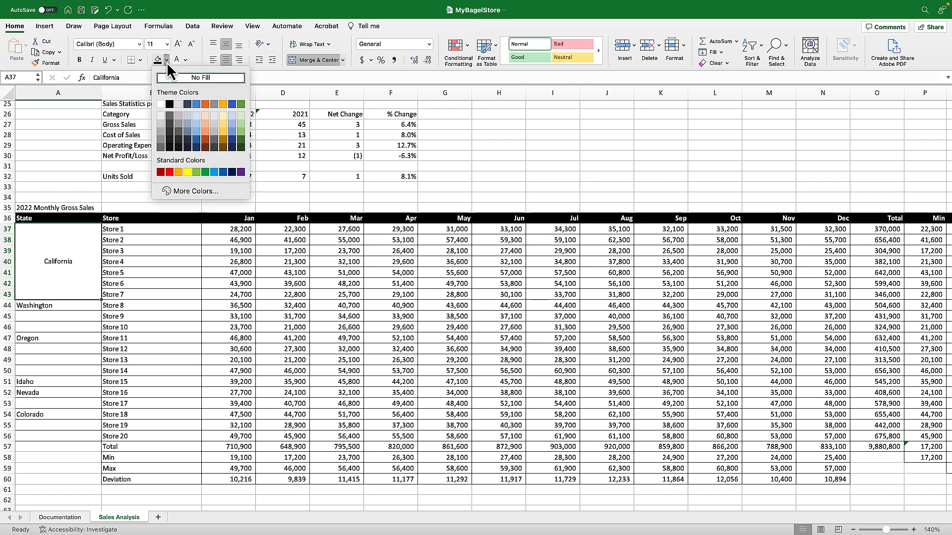
{"action": "left_click", "coordinate": [241, 139]}
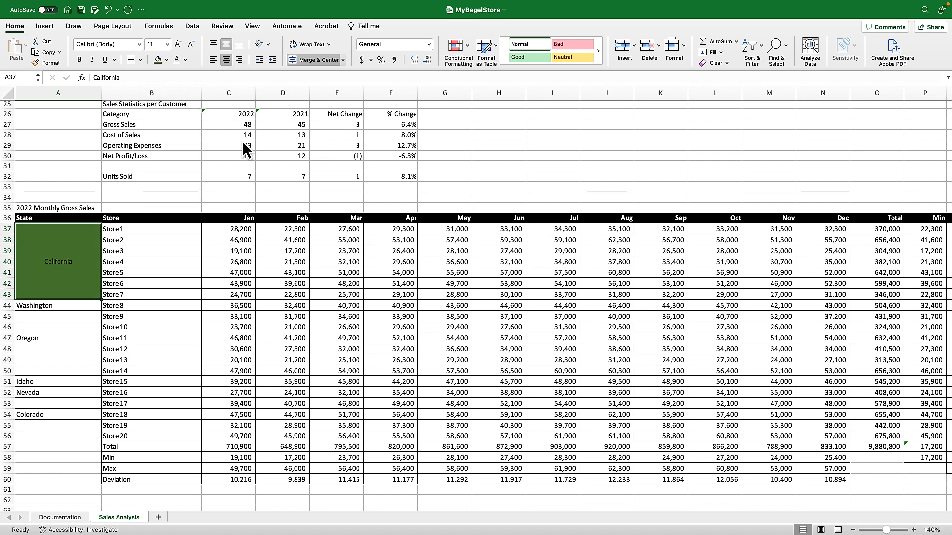
- Make the California label bold in dark orange and angle it counterclockwise
{"action": "left_click", "coordinate": [186, 60]}
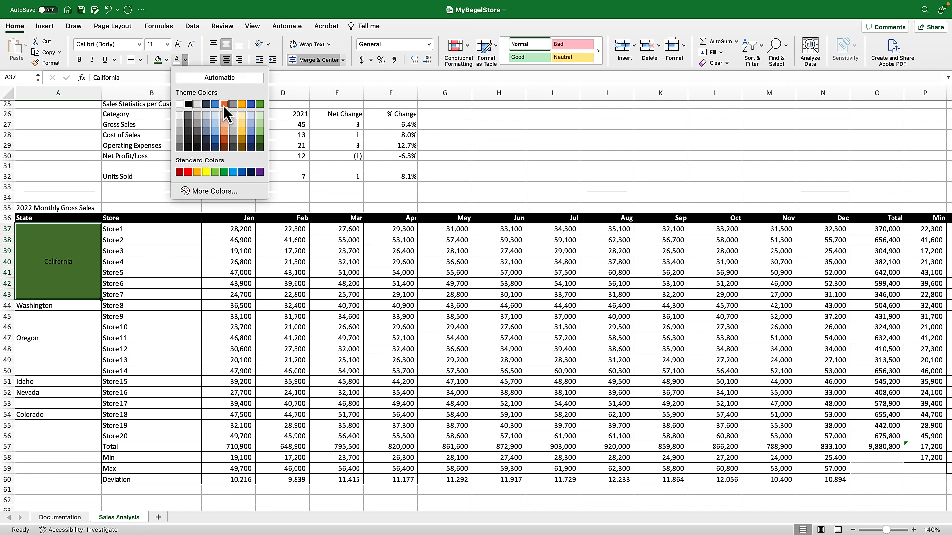
{"action": "left_click", "coordinate": [224, 141]}
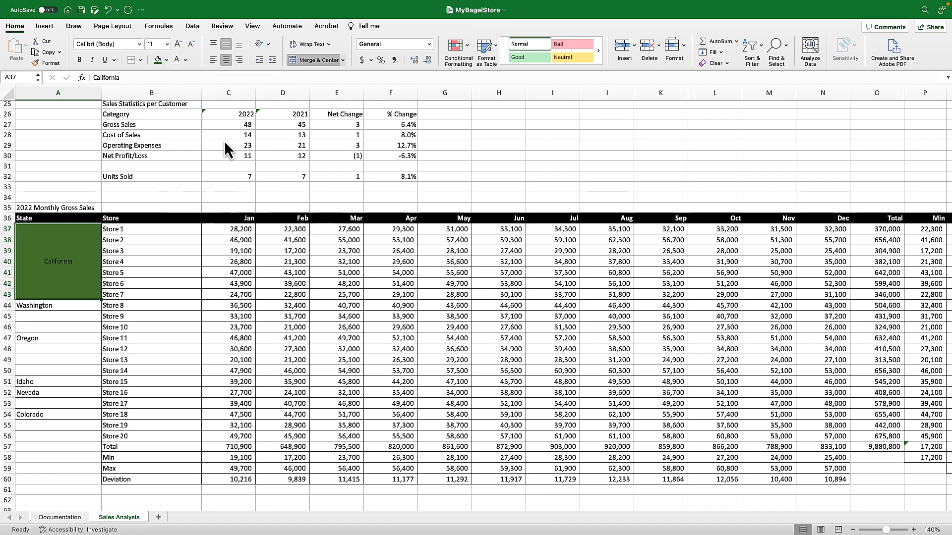
{"action": "left_click", "coordinate": [186, 60]}
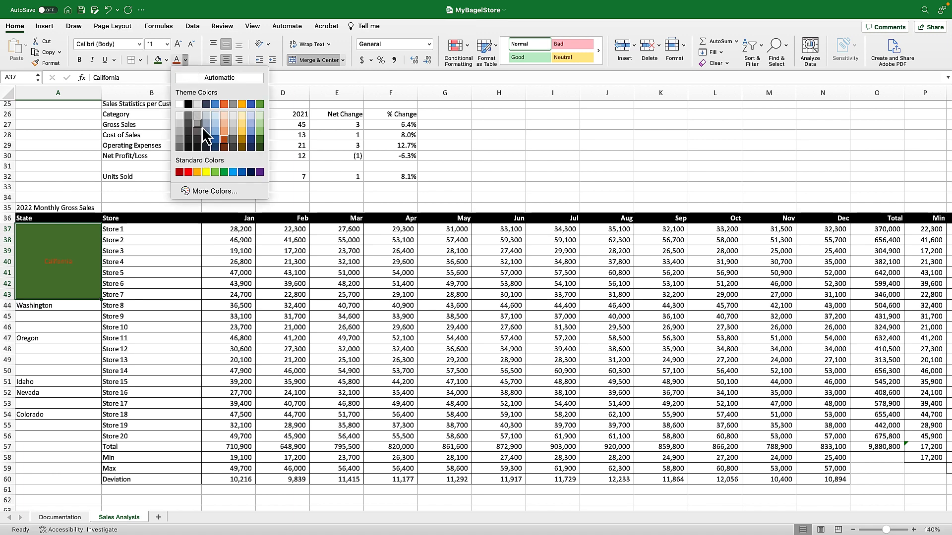
{"action": "left_click", "coordinate": [223, 147]}
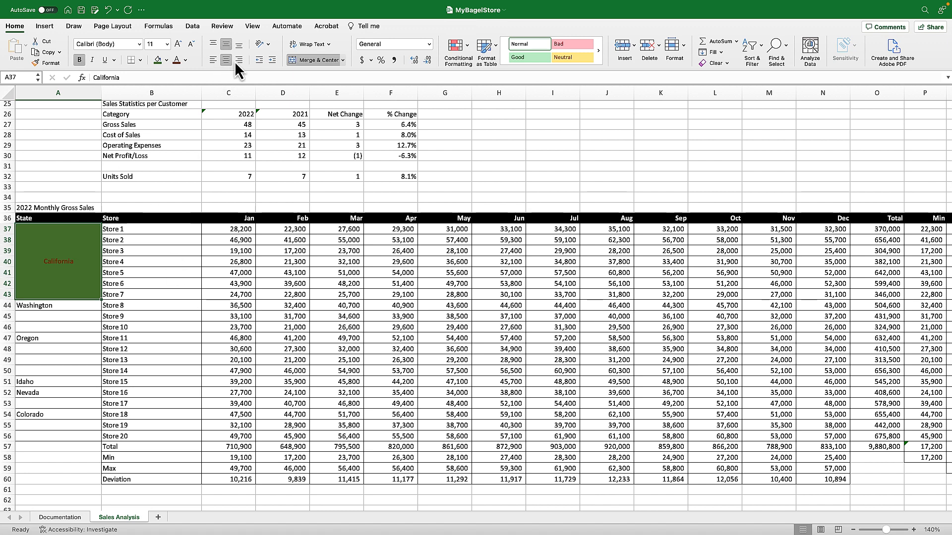
{"action": "left_click", "coordinate": [268, 44]}
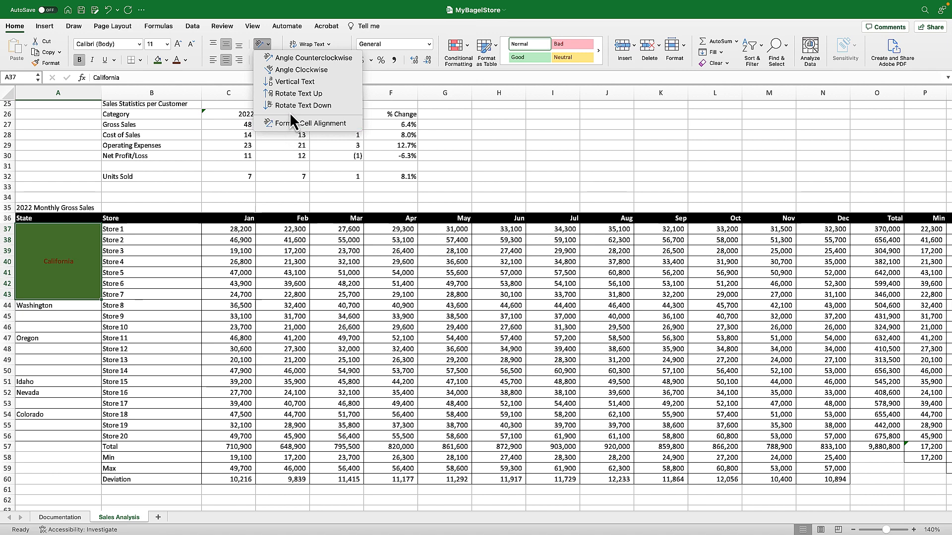
{"action": "left_click", "coordinate": [287, 57]}
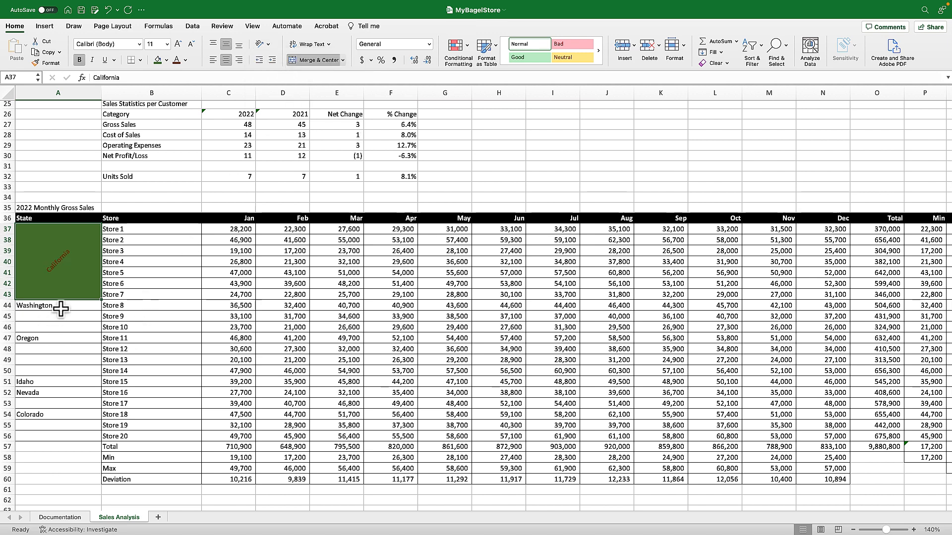
- Merge A44:A46 for Washington, middle-align the label and fill the cell with the same dark green
{"action": "left_click_drag", "start_coordinate": [62, 306], "coordinate": [63, 325]}
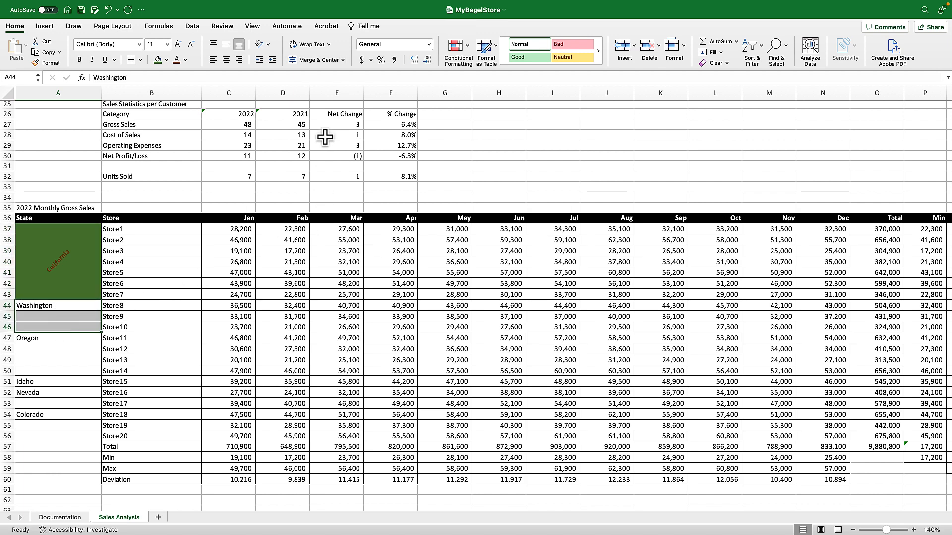
{"action": "left_click", "coordinate": [313, 59]}
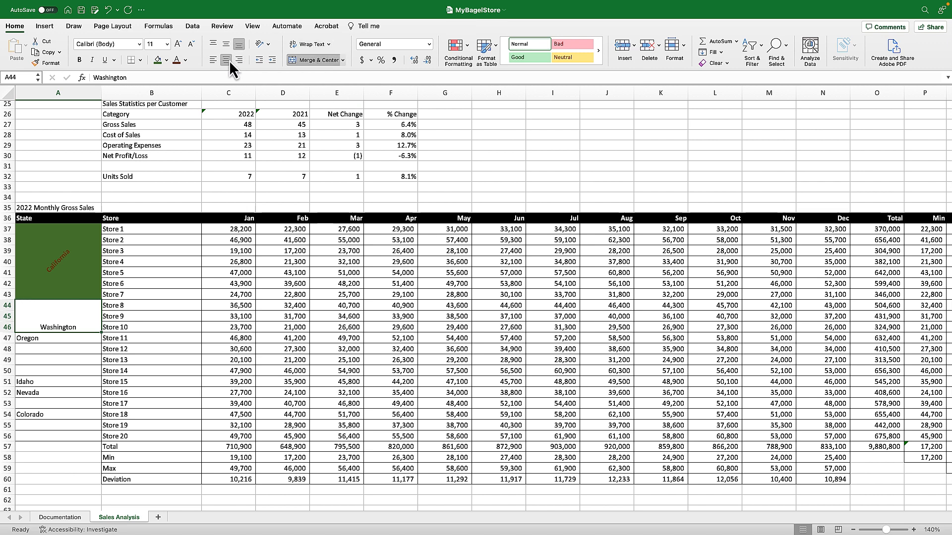
{"action": "left_click", "coordinate": [230, 60]}
{"action": "left_click", "coordinate": [227, 45]}
{"action": "left_click", "coordinate": [159, 61]}
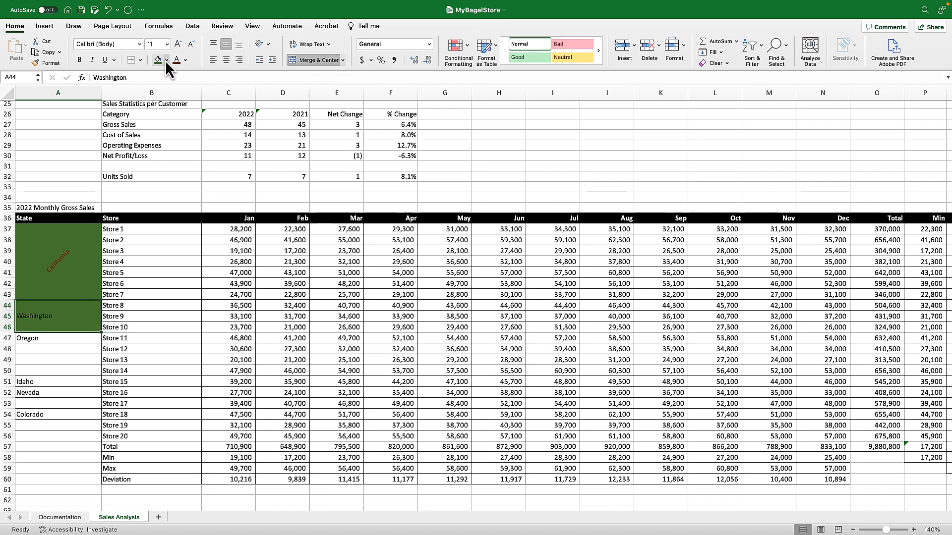
- Color the Washington label dark orange, angle it counterclockwise and center it horizontally
{"action": "left_click", "coordinate": [174, 61]}
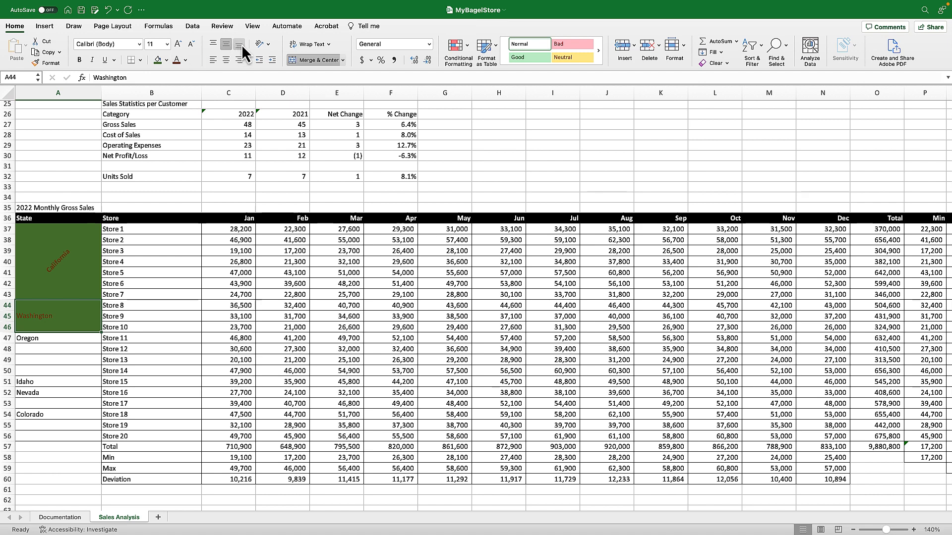
{"action": "left_click", "coordinate": [258, 43]}
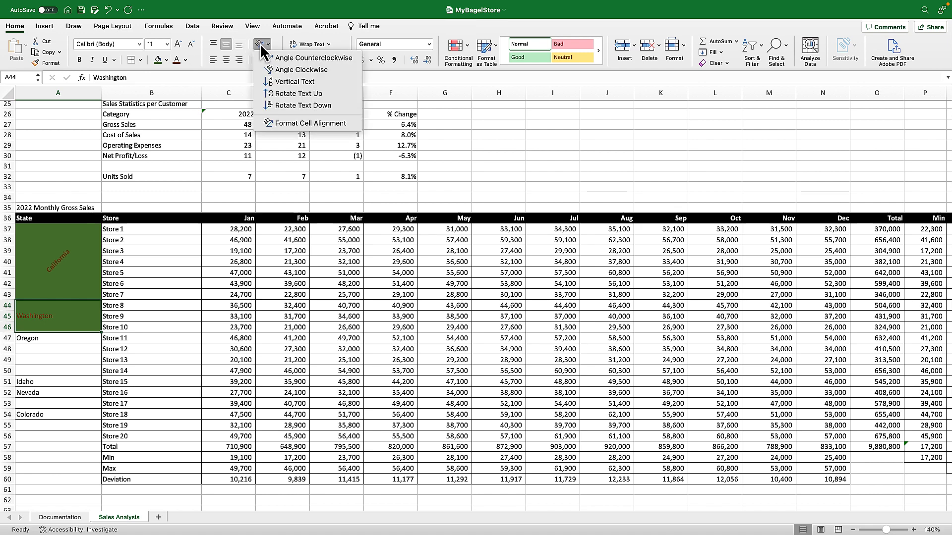
{"action": "left_click", "coordinate": [286, 58]}
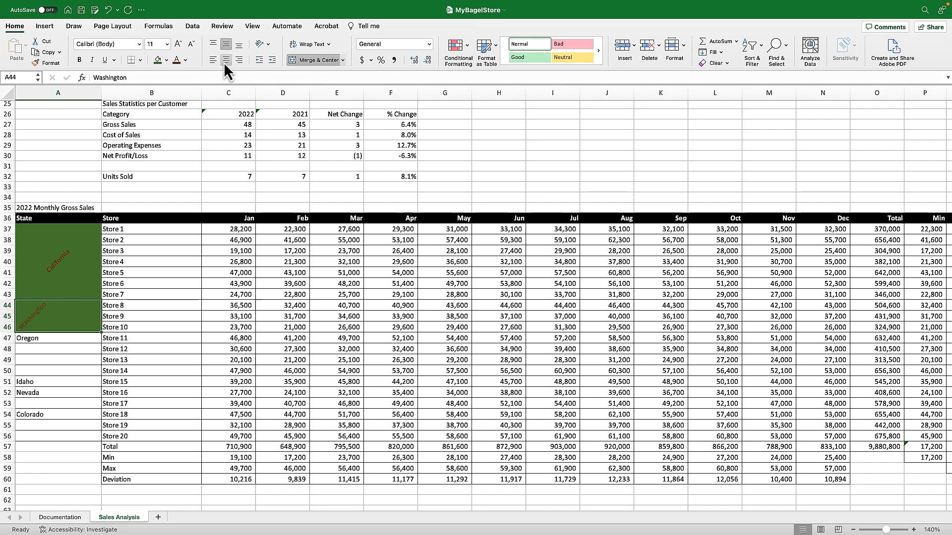
- Merge and center A47:A50 for Oregon, middle-align the label and fill the cell with dark green
{"action": "scroll", "coordinate": [69, 374], "scroll_direction": "down", "scroll_amount": 2}
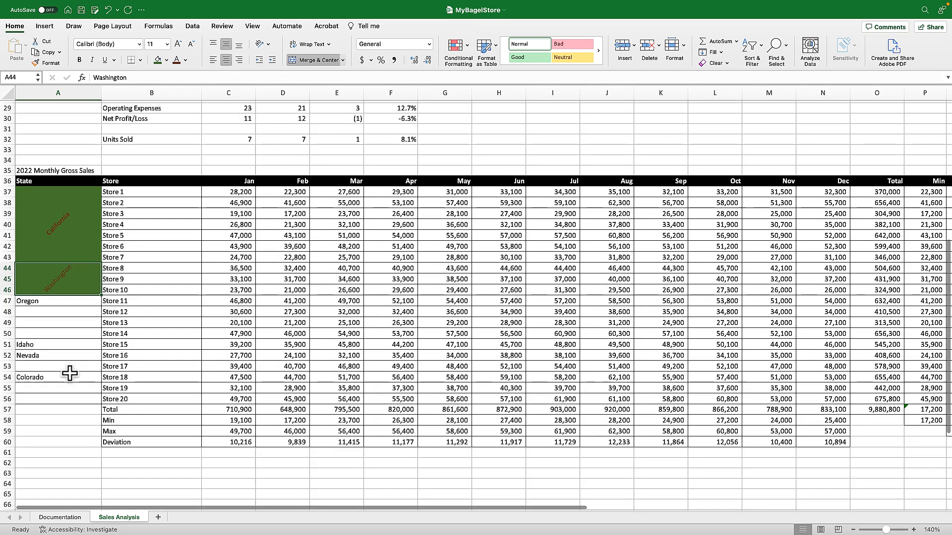
{"action": "left_click_drag", "start_coordinate": [43, 301], "coordinate": [45, 332]}
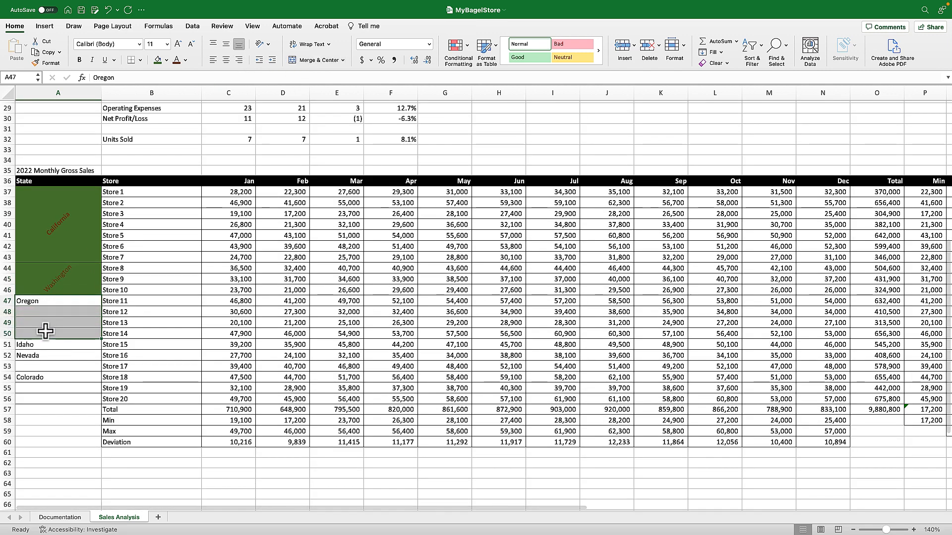
{"action": "left_click", "coordinate": [323, 62]}
{"action": "left_click", "coordinate": [224, 42]}
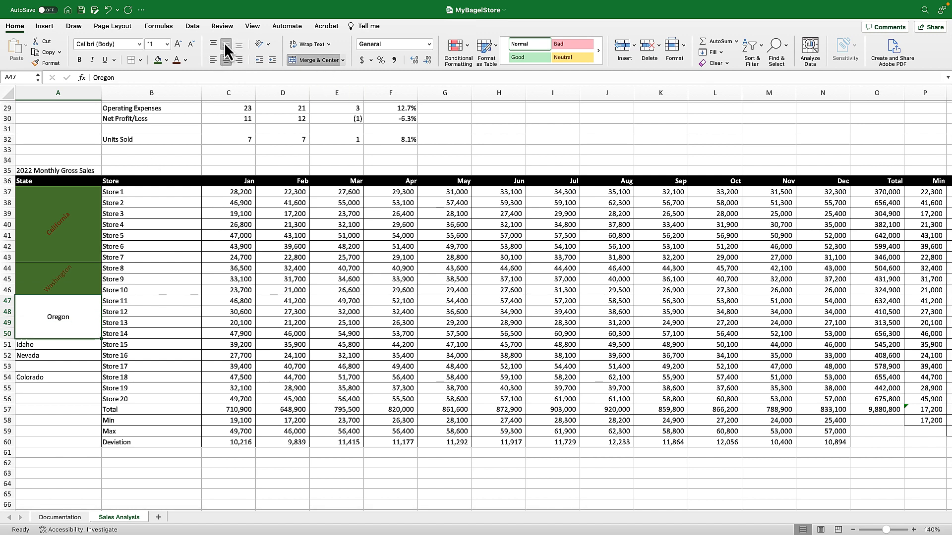
{"action": "left_click", "coordinate": [159, 61]}
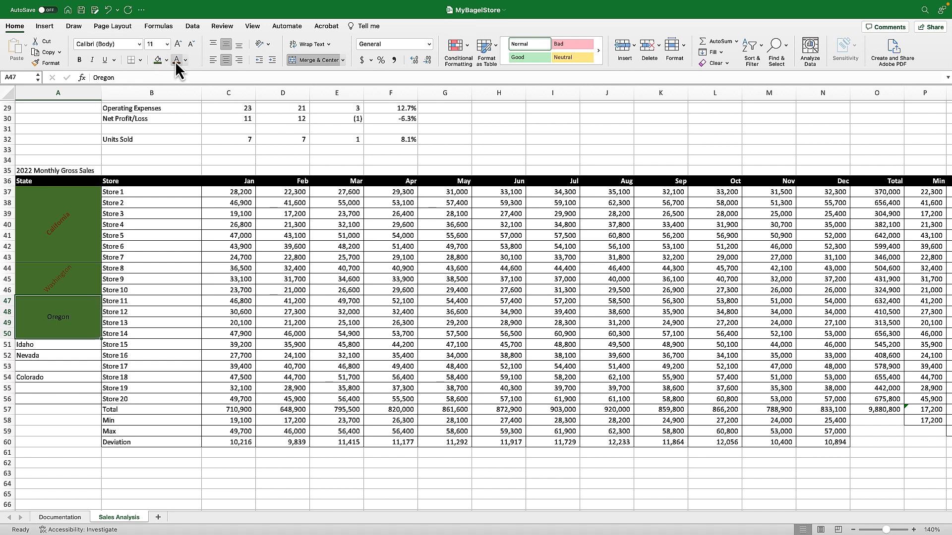
- Color the Oregon label dark orange and angle it counterclockwise
{"action": "left_click", "coordinate": [175, 61]}
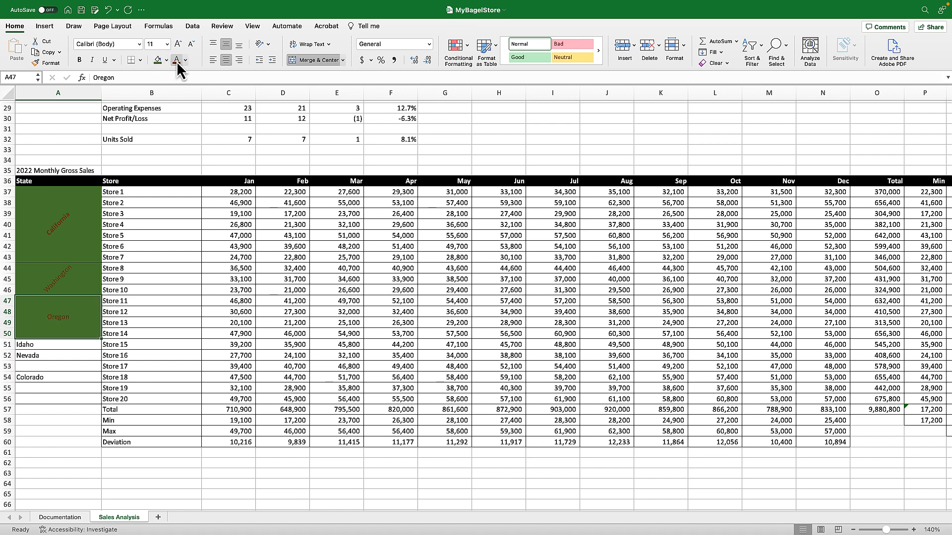
{"action": "left_click", "coordinate": [260, 44]}
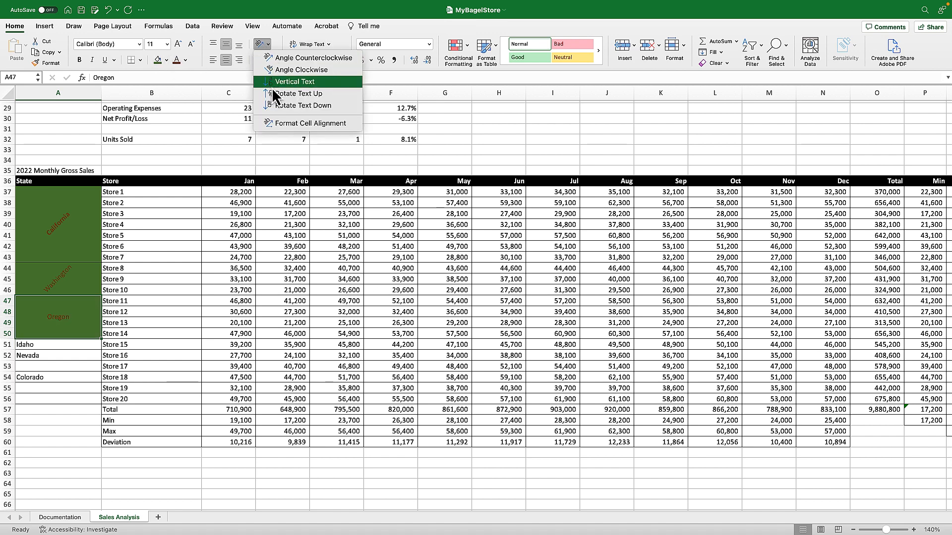
{"action": "left_click", "coordinate": [278, 59]}
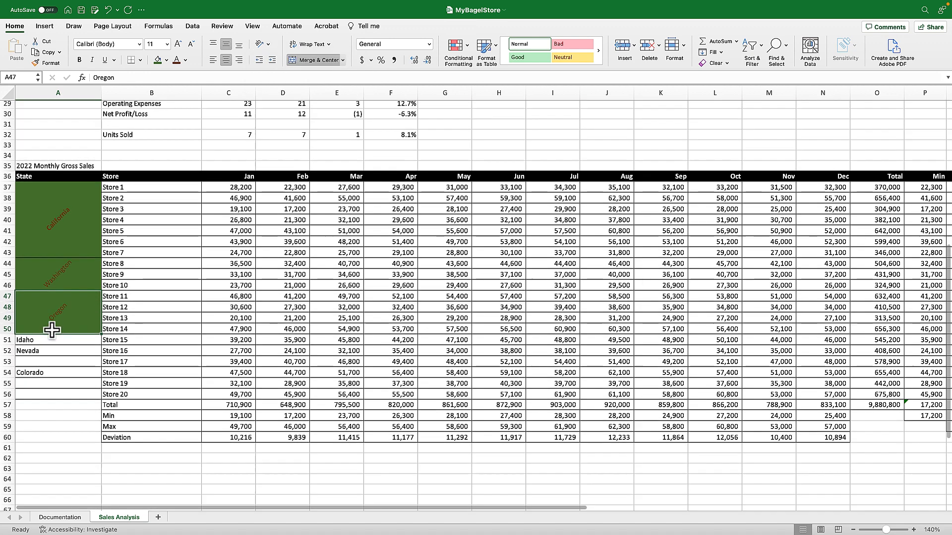
- Middle-align the Idaho label in A51 and apply the dark green fill and dark orange font color
{"action": "scroll", "coordinate": [53, 318], "scroll_direction": "down", "scroll_amount": 2}
{"action": "left_click", "coordinate": [52, 331]}
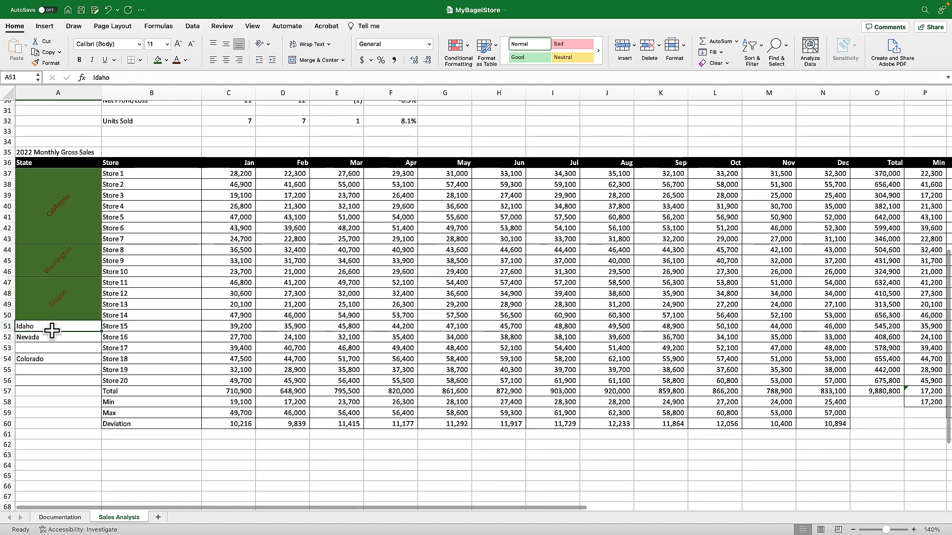
{"action": "left_click", "coordinate": [299, 60]}
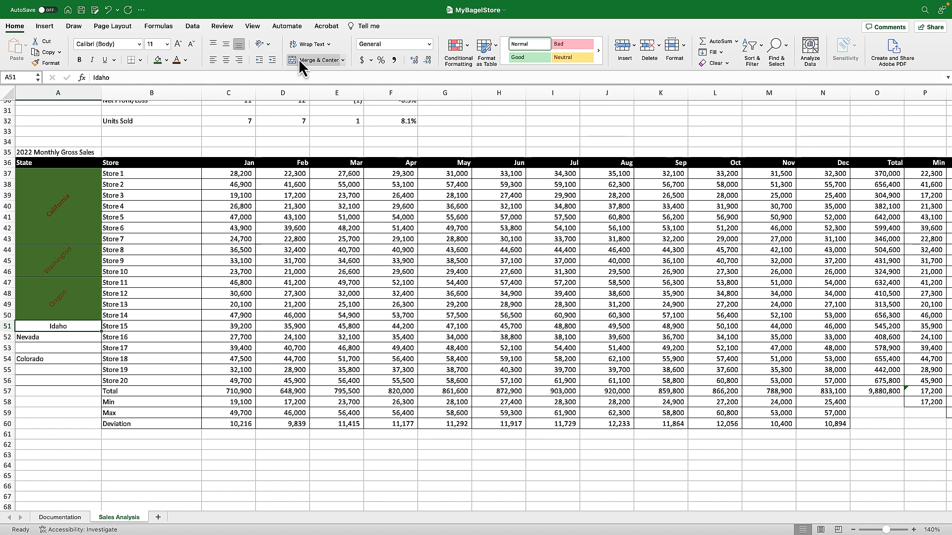
{"action": "left_click", "coordinate": [225, 60]}
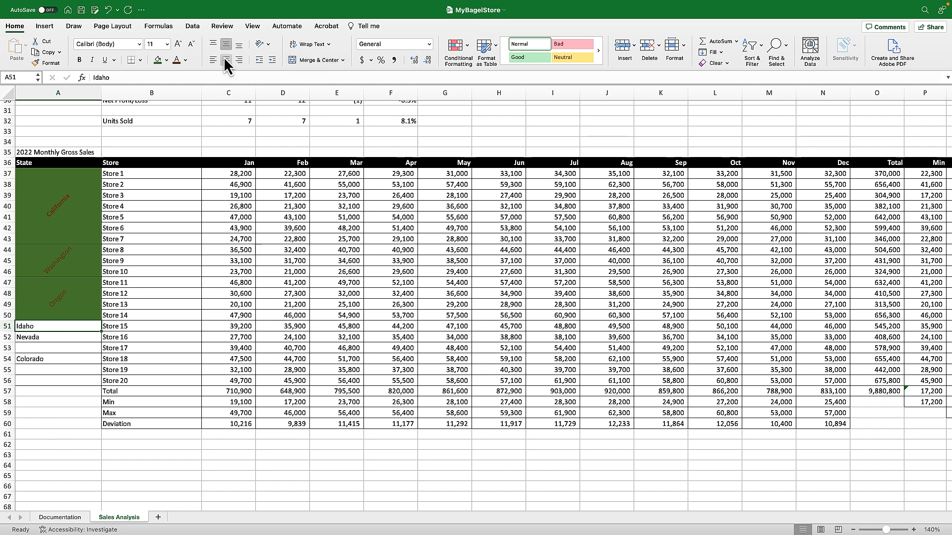
{"action": "left_click", "coordinate": [157, 59]}
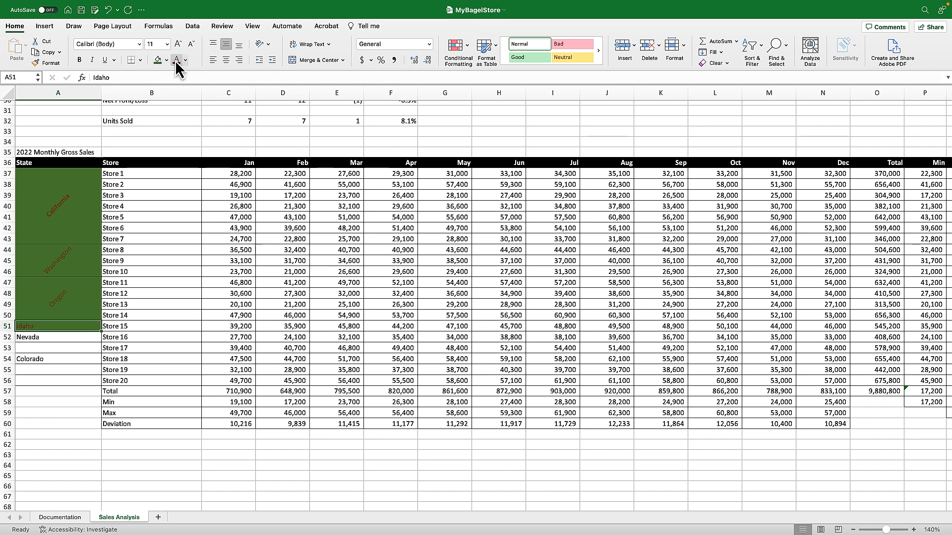
- Try angling the Idaho label in A51 counterclockwise and undo the rotation
{"action": "left_click", "coordinate": [267, 43]}
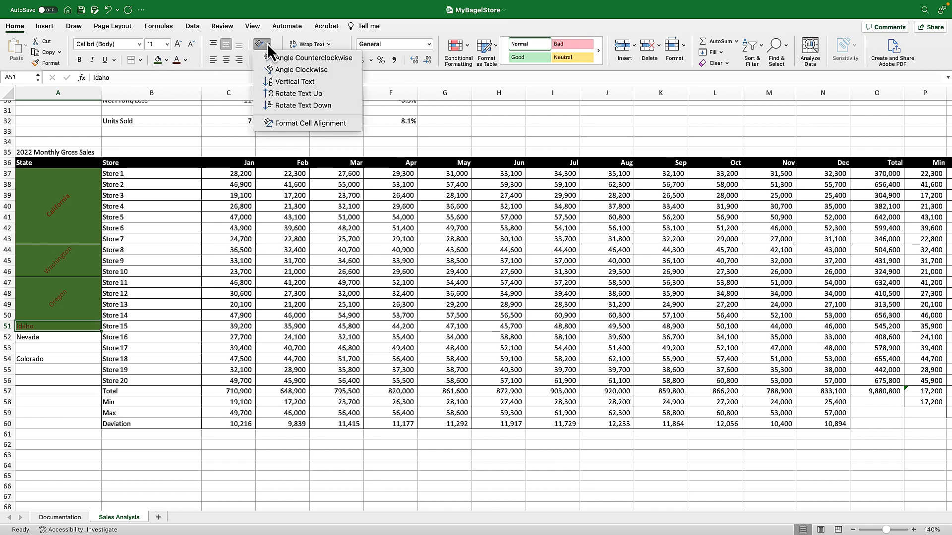
{"action": "left_click", "coordinate": [283, 58]}
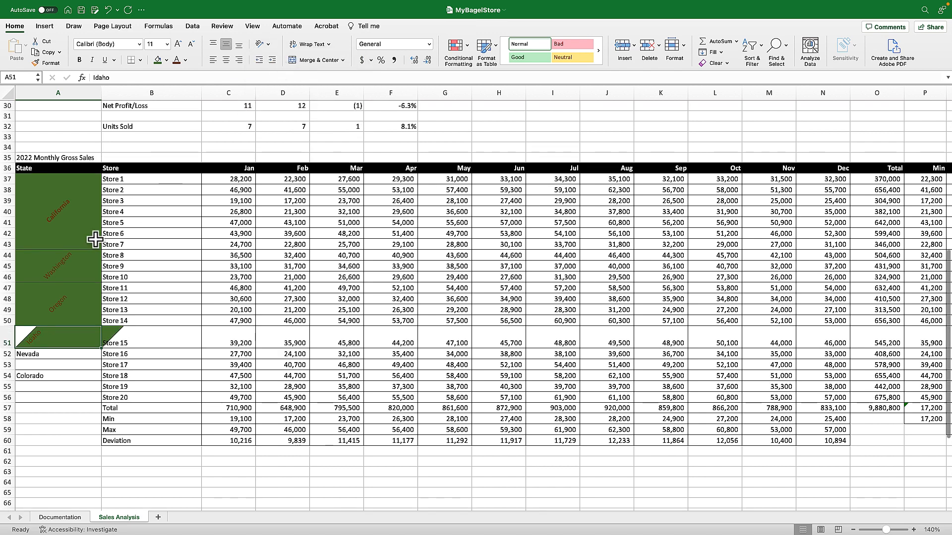
{"action": "left_click", "coordinate": [108, 10]}
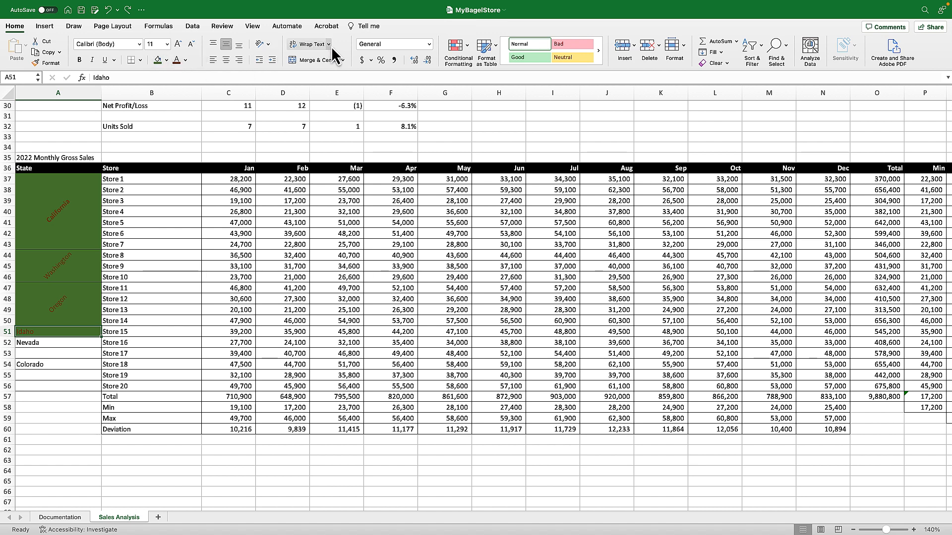
- Angle the Idaho label in A51 counterclockwise again and check its orientation in the Format Cells alignment settings
{"action": "left_click", "coordinate": [268, 44]}
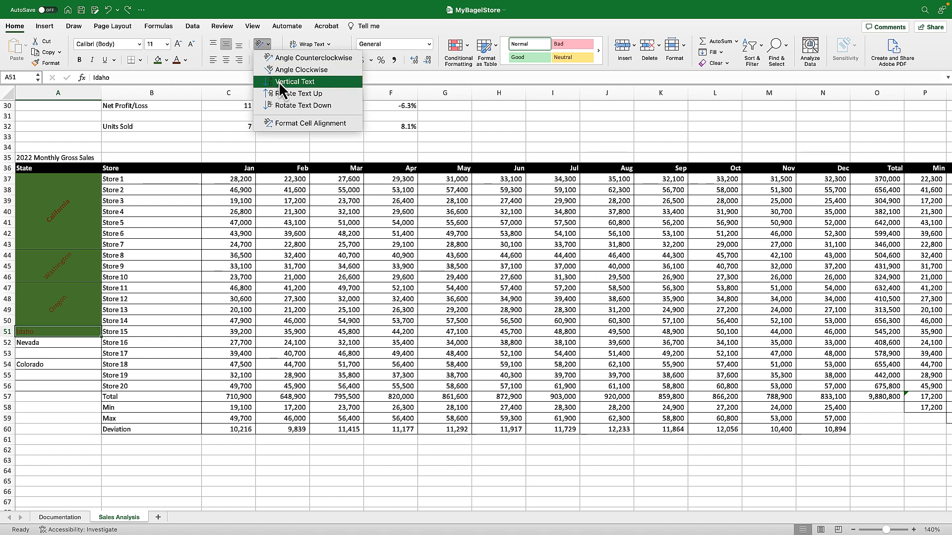
{"action": "left_click", "coordinate": [281, 58]}
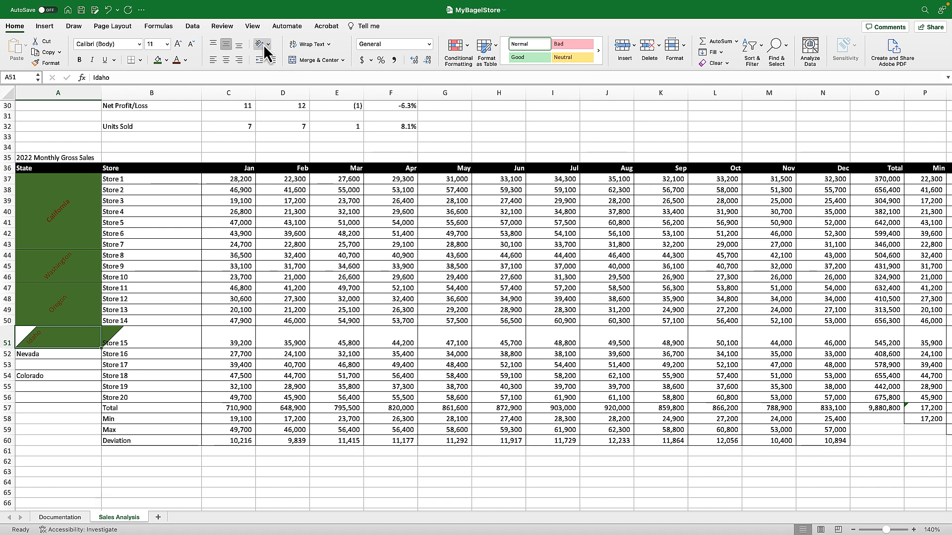
{"action": "left_click", "coordinate": [263, 43]}
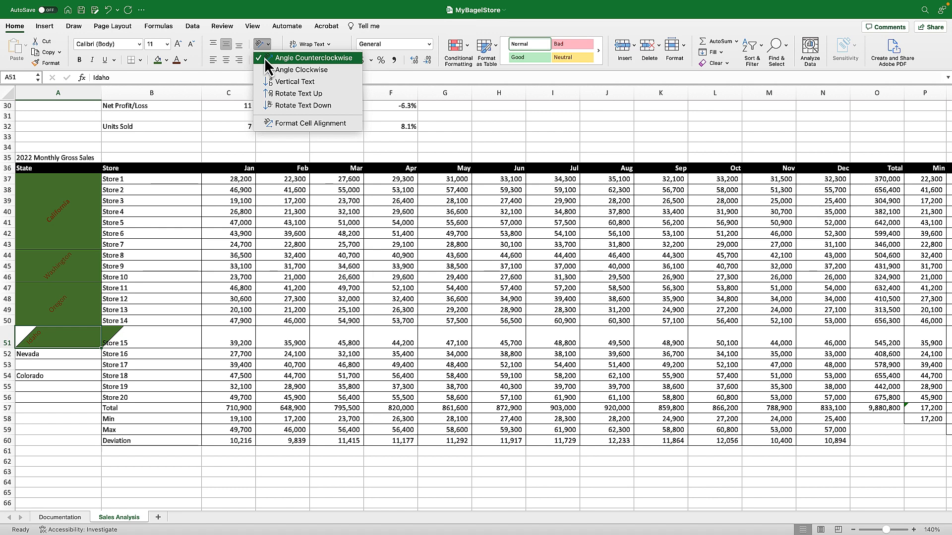
{"action": "left_click", "coordinate": [290, 124]}
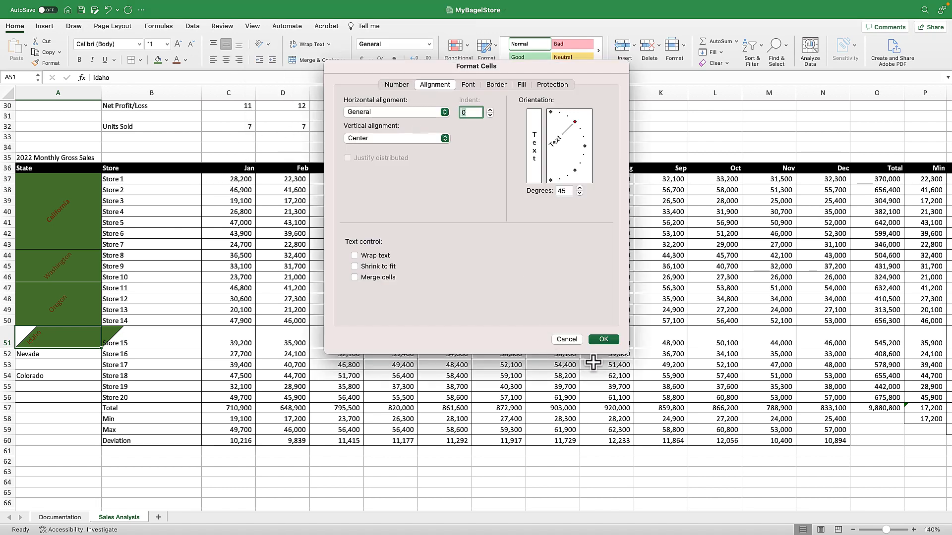
{"action": "left_click", "coordinate": [566, 340]}
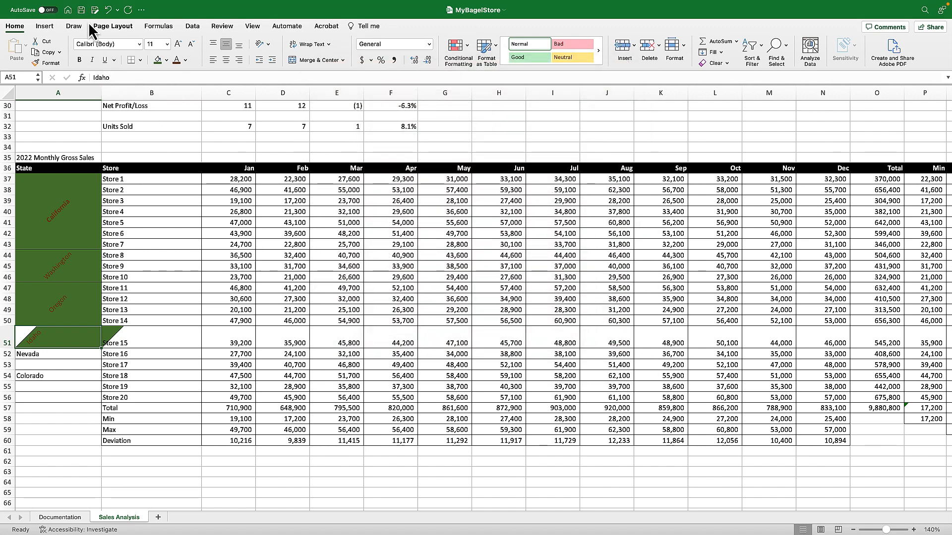
- Undo the Idaho label's last rotation in A51 and set its text orientation to 47 degrees in the Format Cells alignment settings
{"action": "mouse_move", "coordinate": [115, 14]}
{"action": "left_click", "coordinate": [143, 21]}
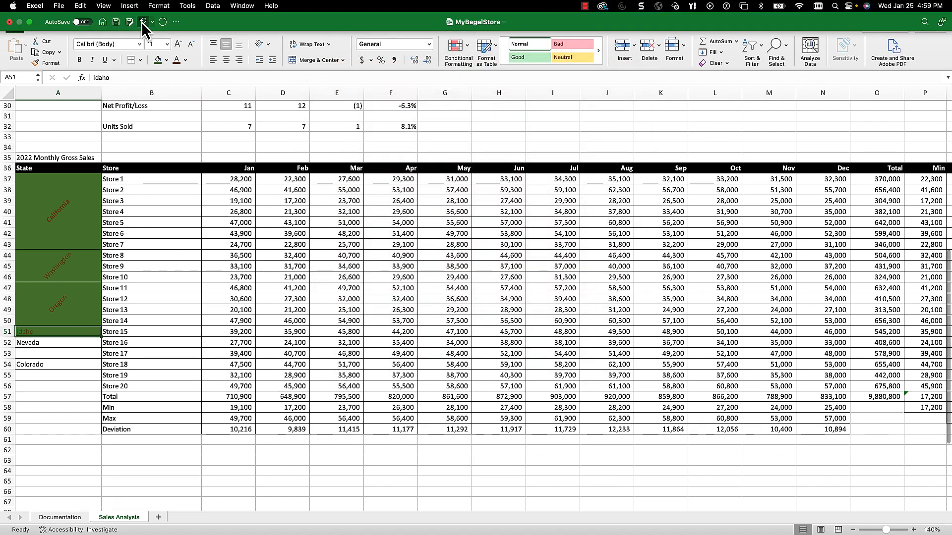
{"action": "right_click", "coordinate": [46, 331]}
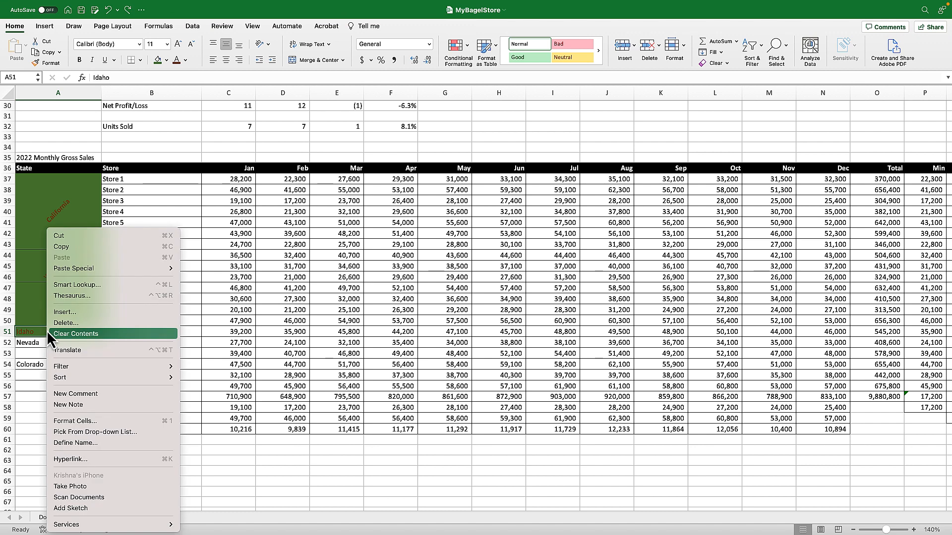
{"action": "left_click", "coordinate": [106, 421]}
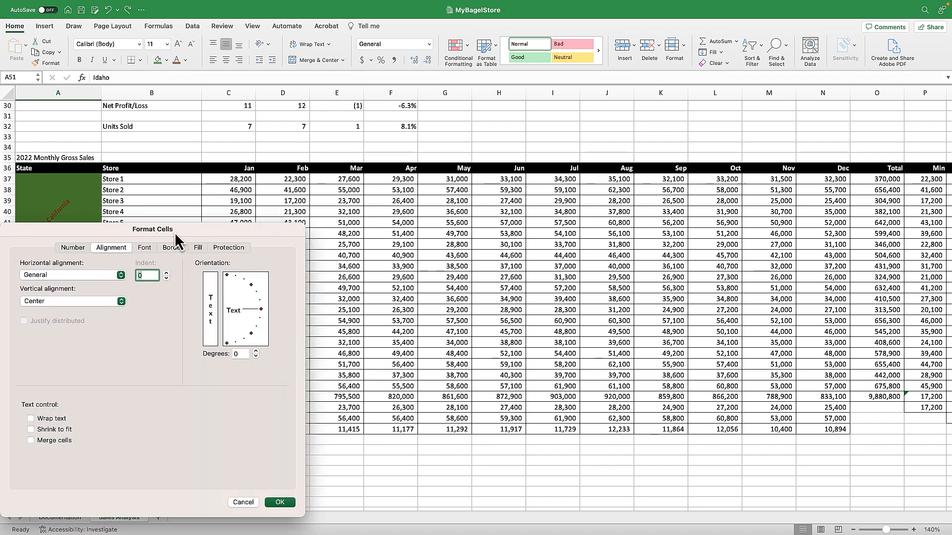
{"action": "left_click_drag", "start_coordinate": [174, 232], "coordinate": [376, 130]}
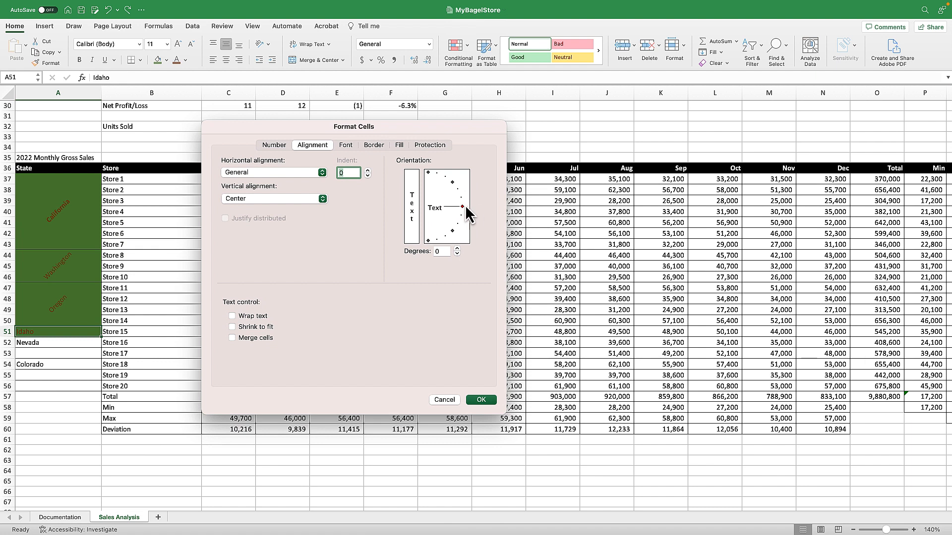
{"action": "left_click_drag", "start_coordinate": [462, 206], "coordinate": [456, 183]}
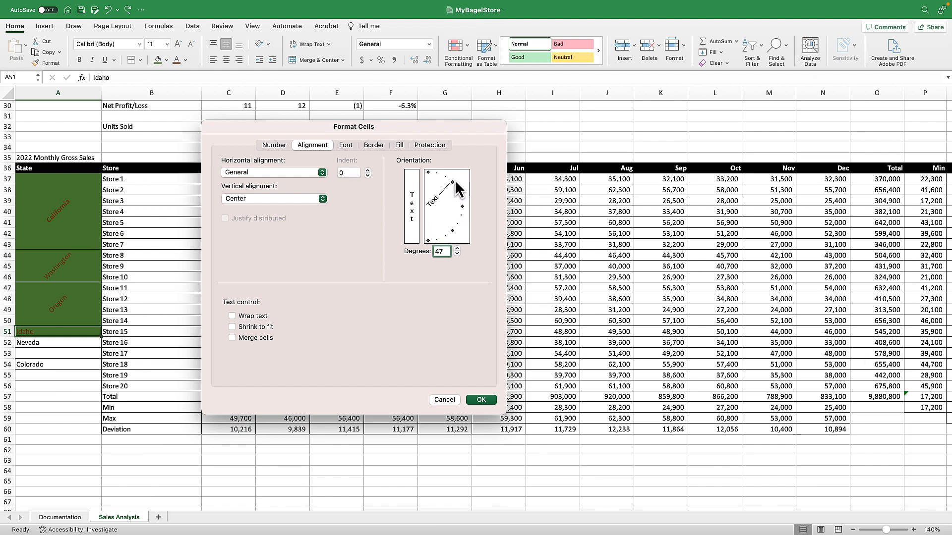
{"action": "left_click", "coordinate": [481, 400]}
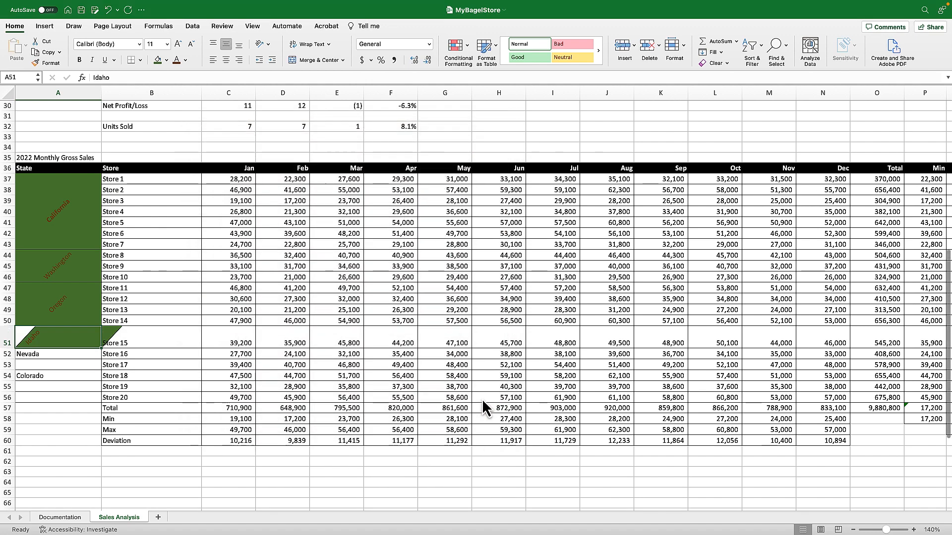
- Apply the dark green fill and dark orange font color to the Nevada cells A52:A53
{"action": "left_click_drag", "start_coordinate": [62, 355], "coordinate": [62, 370]}
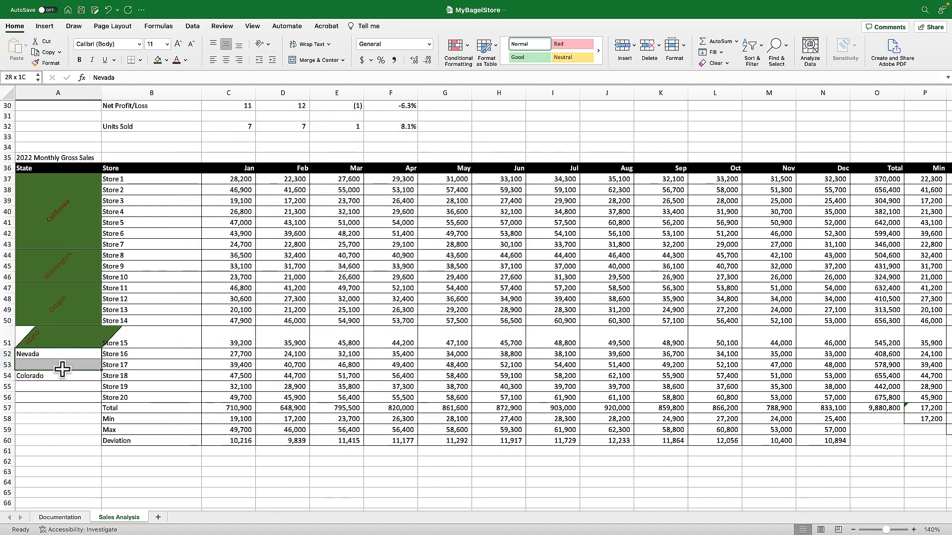
{"action": "left_click", "coordinate": [157, 60]}
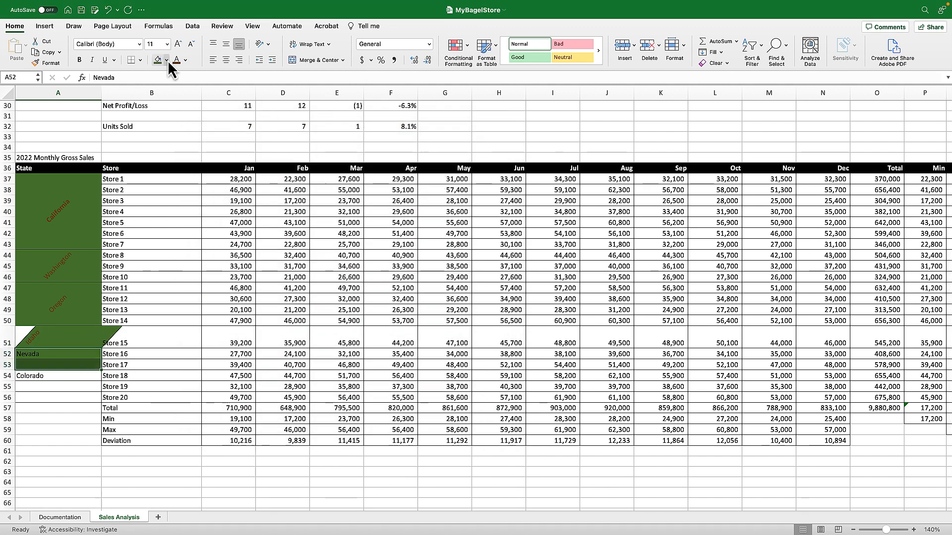
{"action": "left_click", "coordinate": [173, 59]}
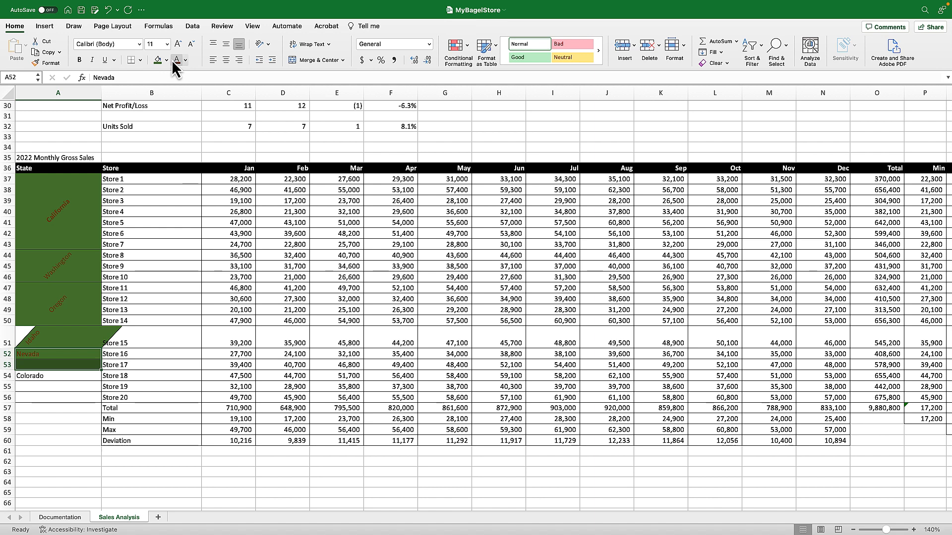
- Merge and center the Nevada cells A52:A53, middle-align the label and angle it counterclockwise
{"action": "left_click", "coordinate": [230, 60]}
{"action": "left_click", "coordinate": [224, 46]}
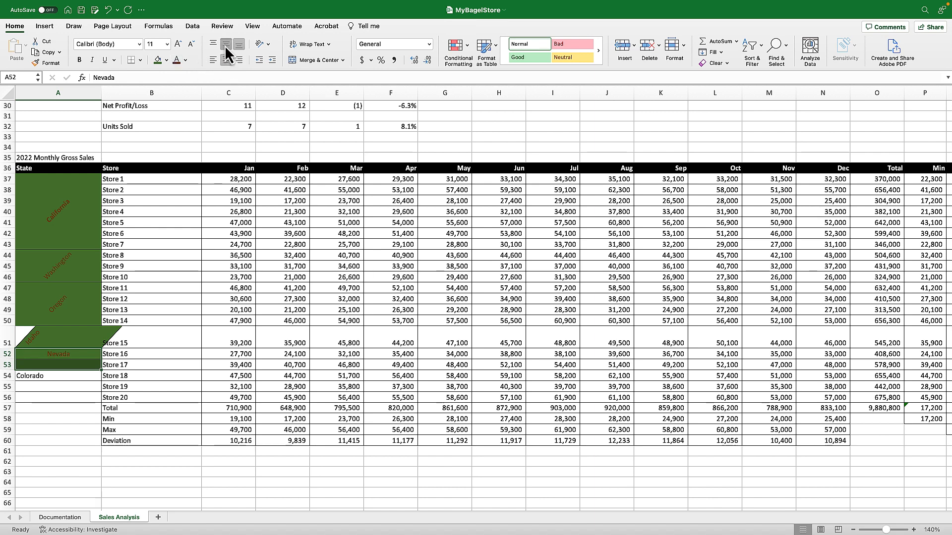
{"action": "left_click", "coordinate": [316, 59]}
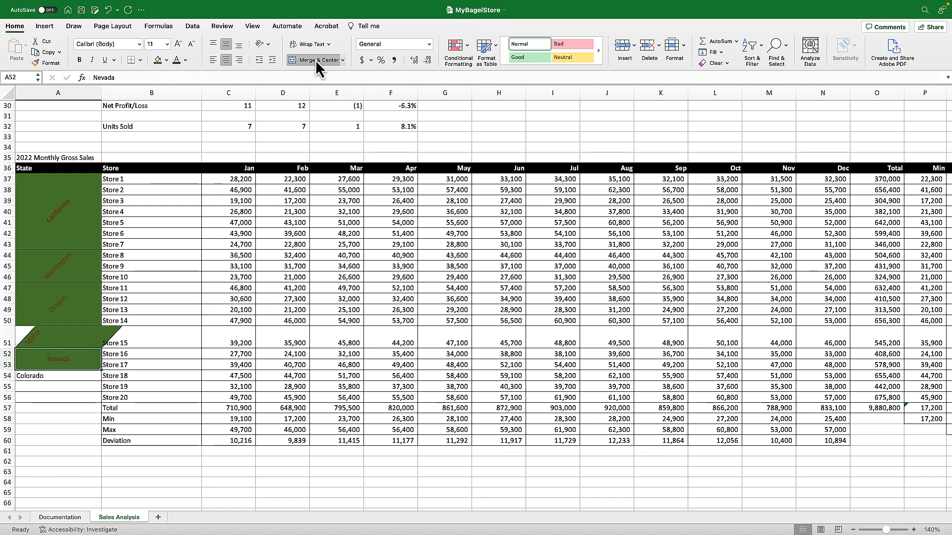
{"action": "left_click", "coordinate": [267, 44]}
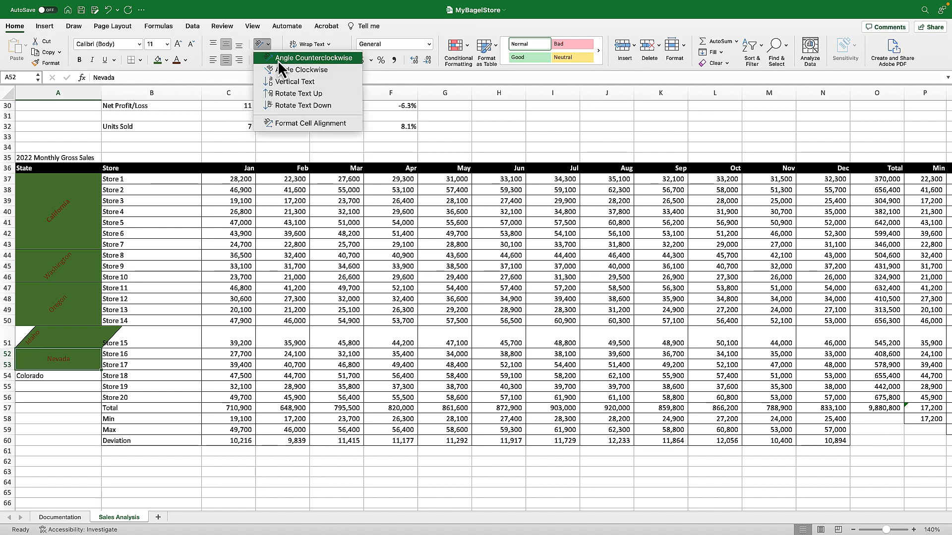
{"action": "left_click", "coordinate": [285, 63]}
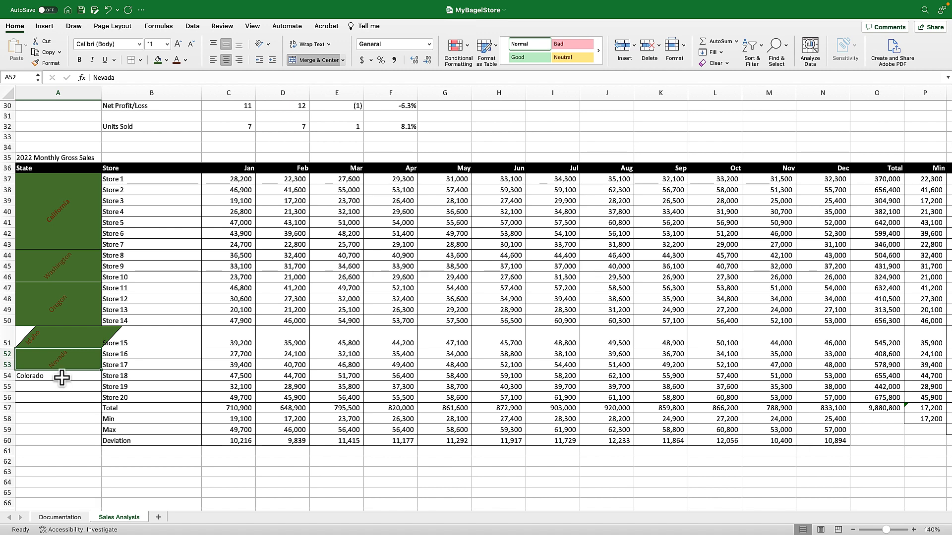
- Merge and center Colorado in A54:A56, middle-align it, angle it counterclockwise, and apply the dark green fill and dark orange font color
{"action": "left_click_drag", "start_coordinate": [62, 378], "coordinate": [63, 395]}
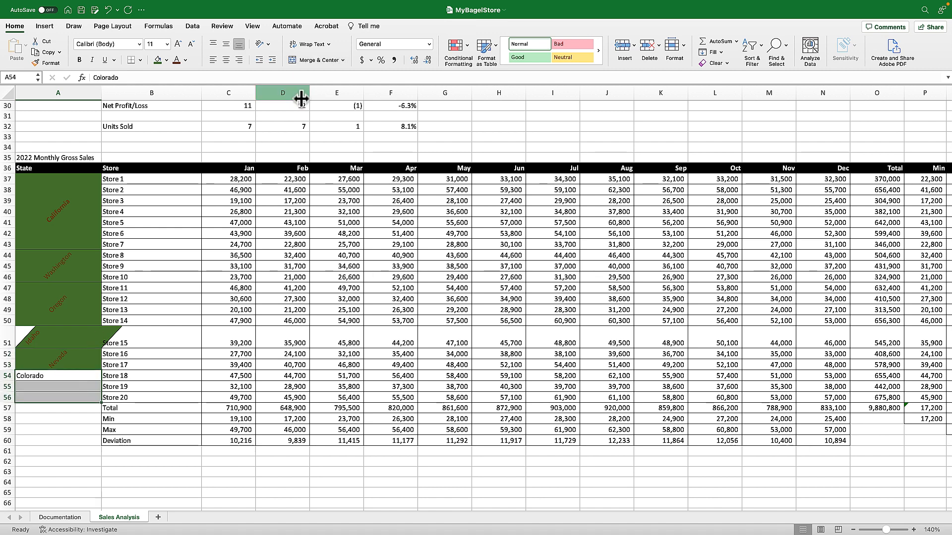
{"action": "left_click", "coordinate": [318, 60]}
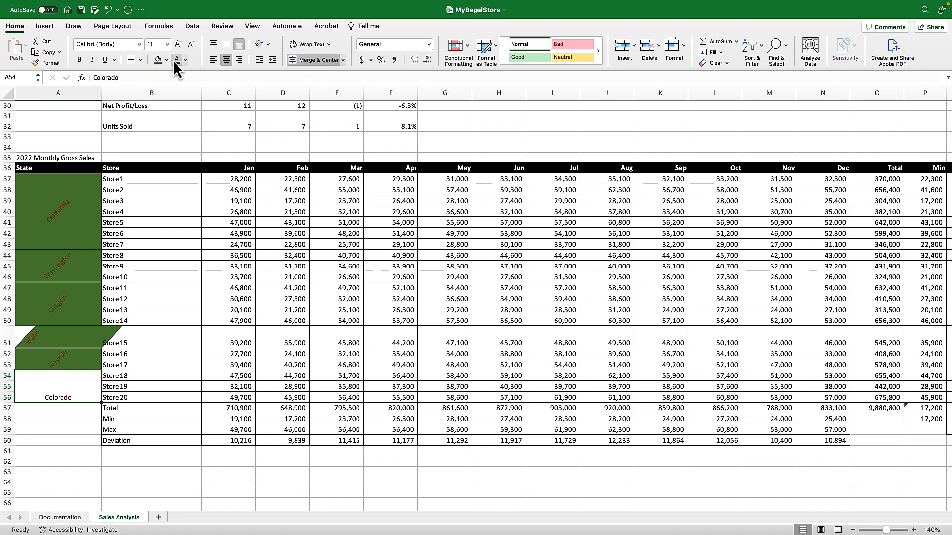
{"action": "left_click", "coordinate": [228, 44]}
{"action": "left_click", "coordinate": [269, 43]}
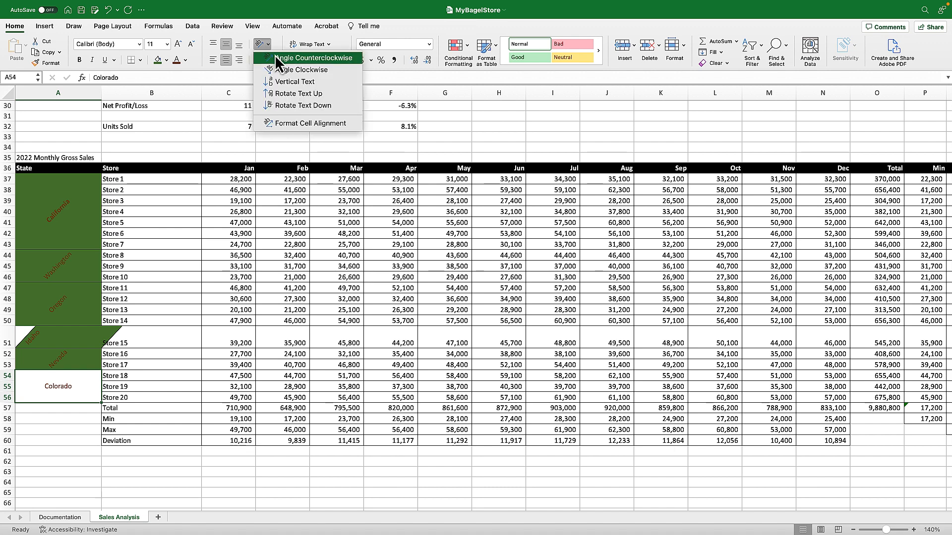
{"action": "left_click", "coordinate": [275, 55]}
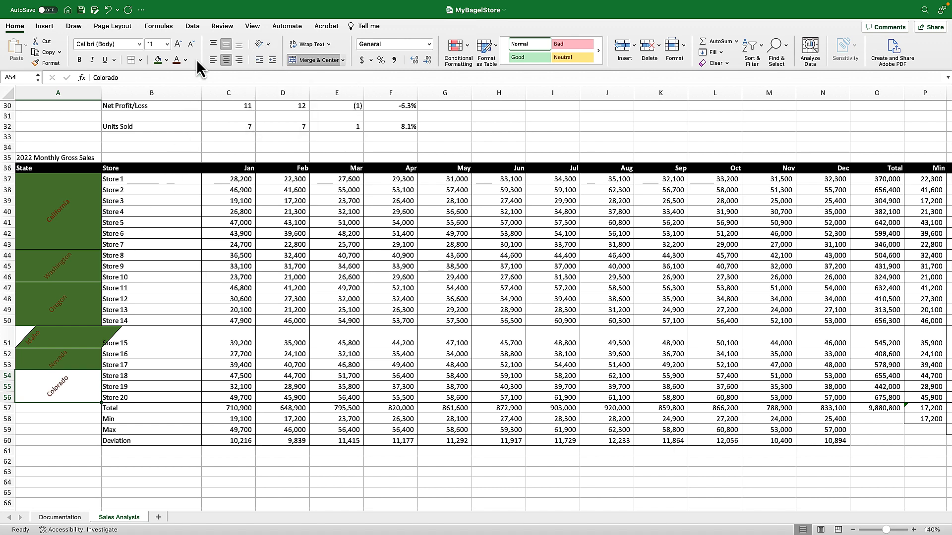
{"action": "left_click", "coordinate": [158, 59]}
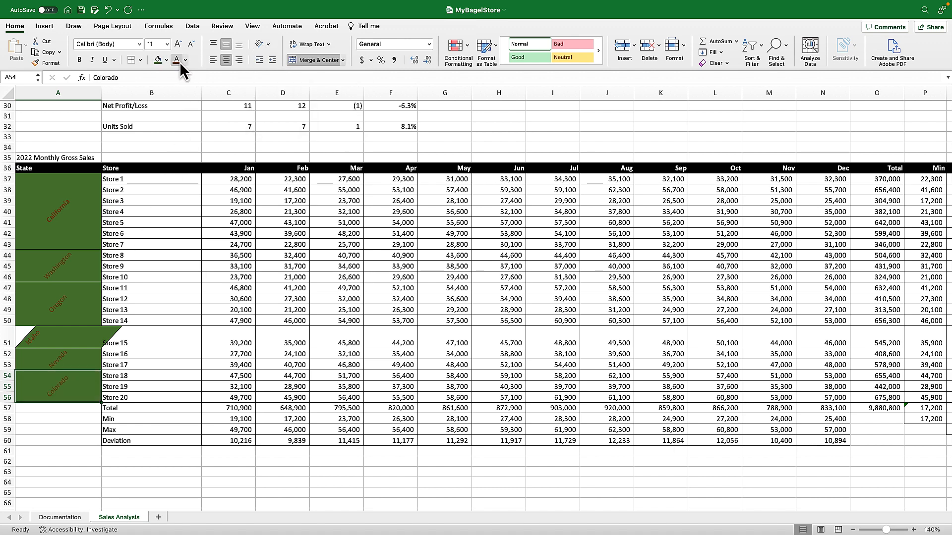
- Center the Idaho label in A51 horizontally and rotate its text up
{"action": "left_click", "coordinate": [40, 344]}
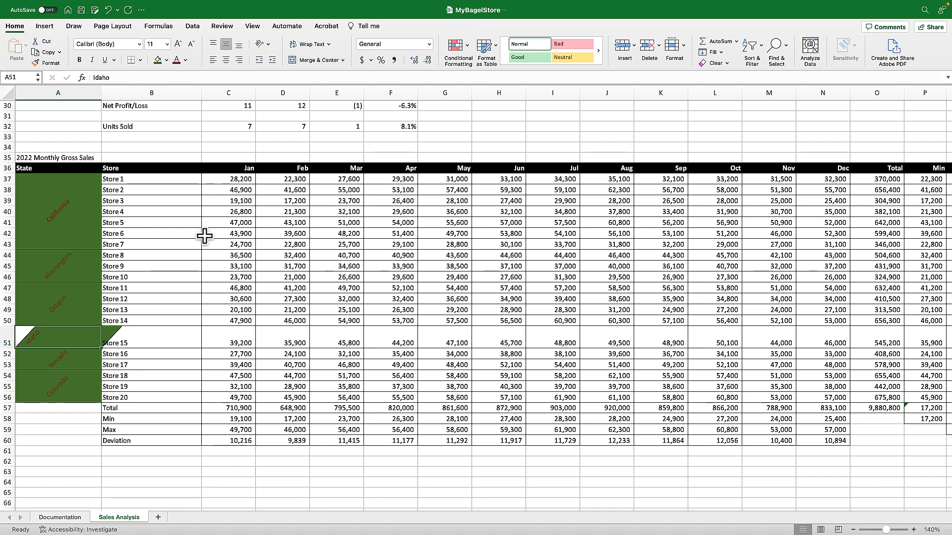
{"action": "left_click", "coordinate": [227, 59]}
{"action": "left_click", "coordinate": [267, 45]}
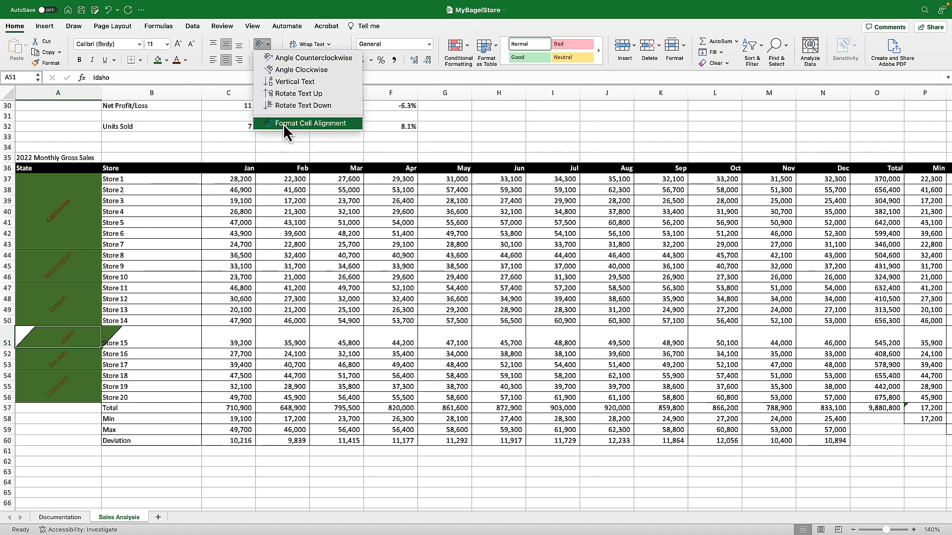
{"action": "left_click", "coordinate": [289, 95]}
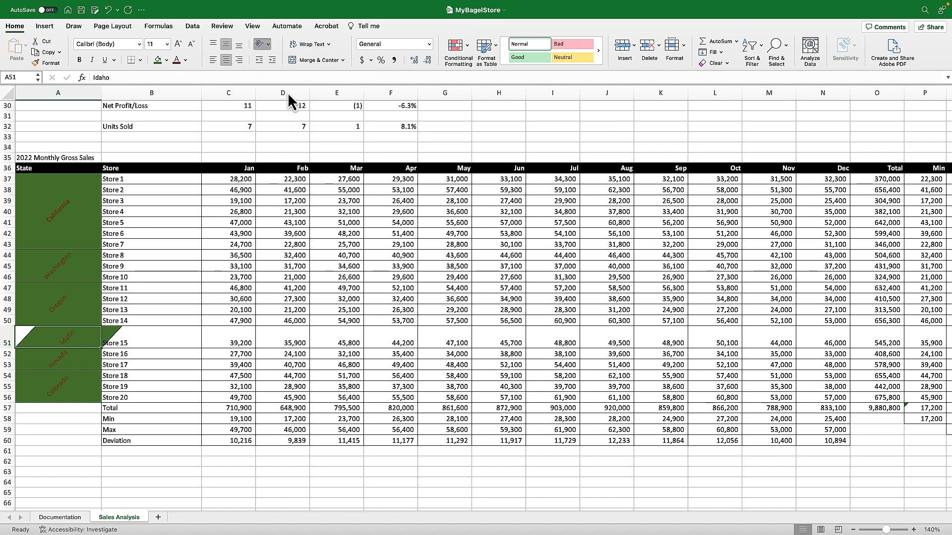
- Try the counterclockwise angle on the Idaho label in A51 once more, and return it to Rotate Text Up
{"action": "left_click", "coordinate": [268, 44]}
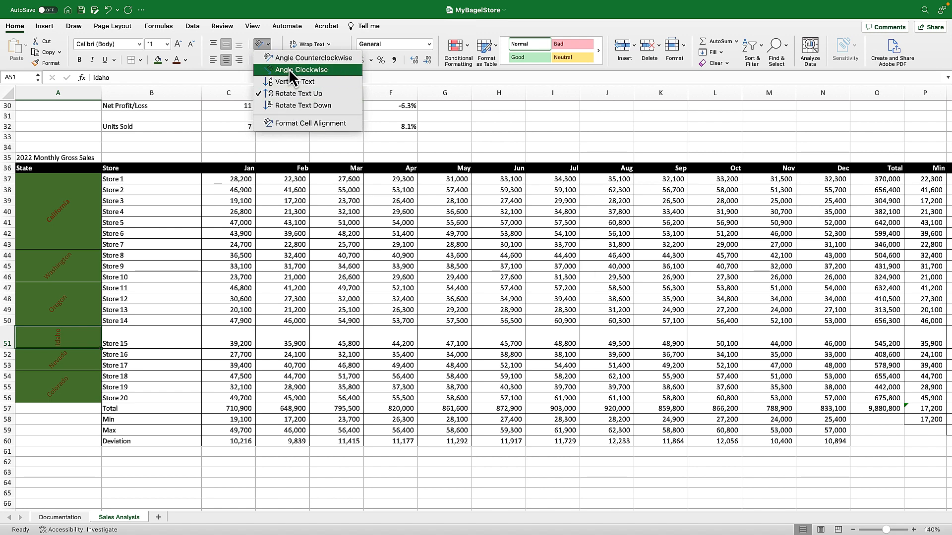
{"action": "key", "text": "Escape"}
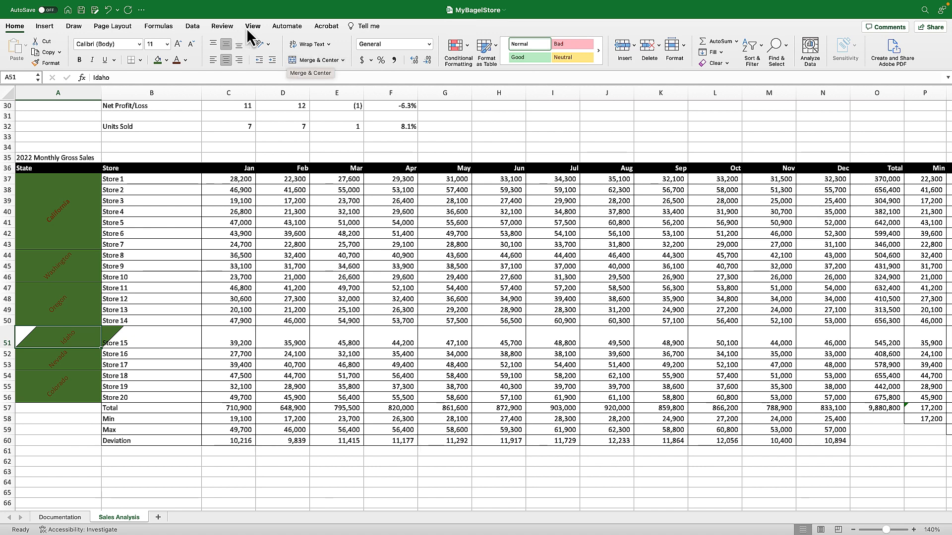
{"action": "left_click", "coordinate": [267, 42]}
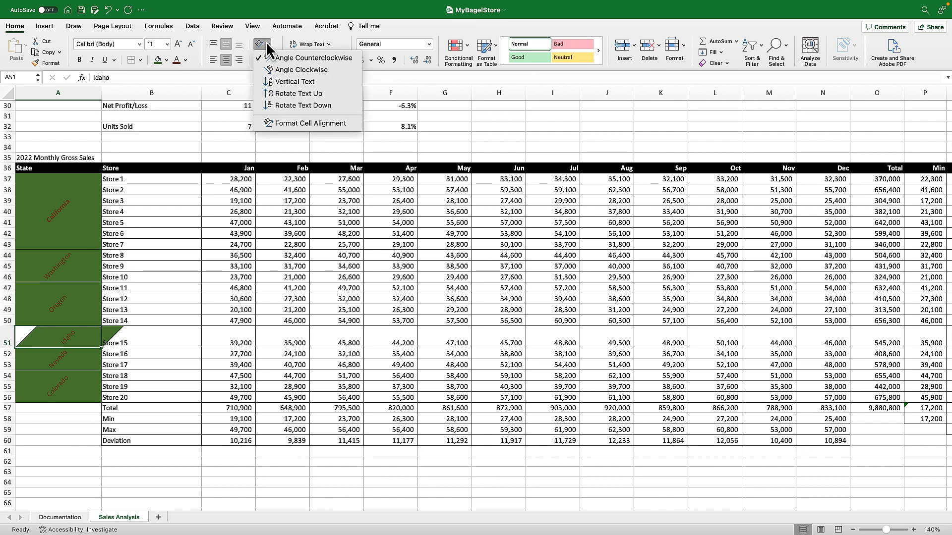
{"action": "left_click", "coordinate": [283, 95]}
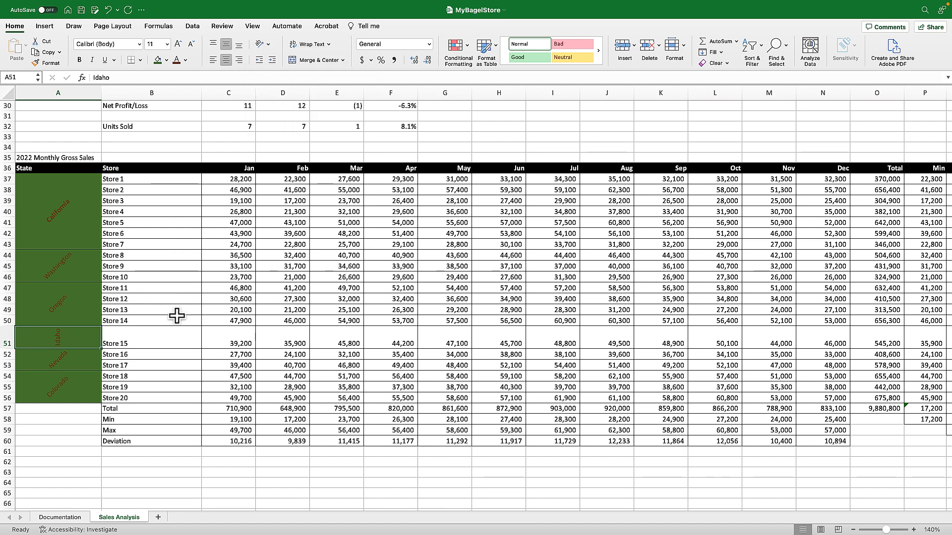
{"action": "scroll", "coordinate": [133, 347], "scroll_direction": "down", "scroll_amount": 1}
{"action": "scroll", "coordinate": [133, 347], "scroll_direction": "up", "scroll_amount": 3}
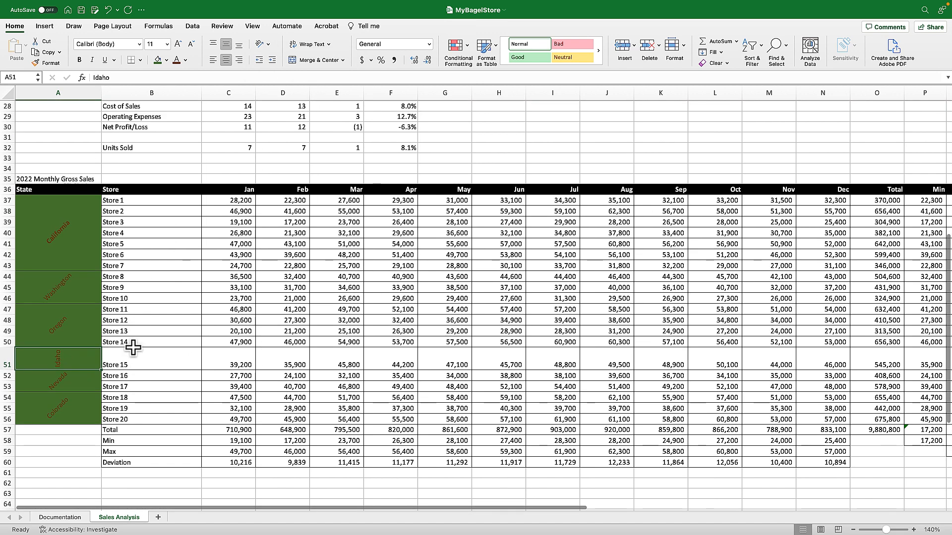
{"action": "left_click", "coordinate": [145, 255]}
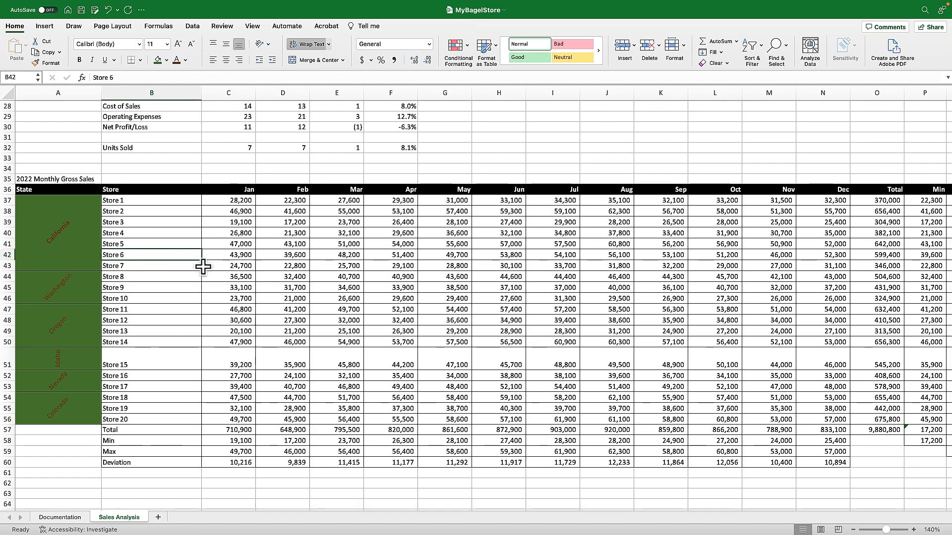
- Apply the Heading 1 cell style to the Sales Statistics column headers in B5:F5
{"action": "scroll", "coordinate": [203, 266], "scroll_direction": "up", "scroll_amount": 10}
{"action": "scroll", "coordinate": [203, 266], "scroll_direction": "up", "scroll_amount": 3}
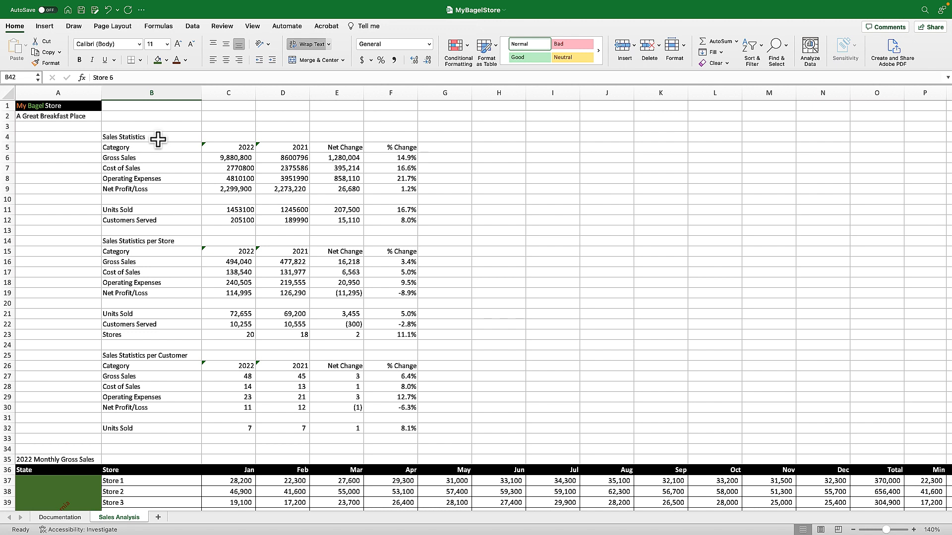
{"action": "left_click_drag", "start_coordinate": [156, 148], "coordinate": [413, 145]}
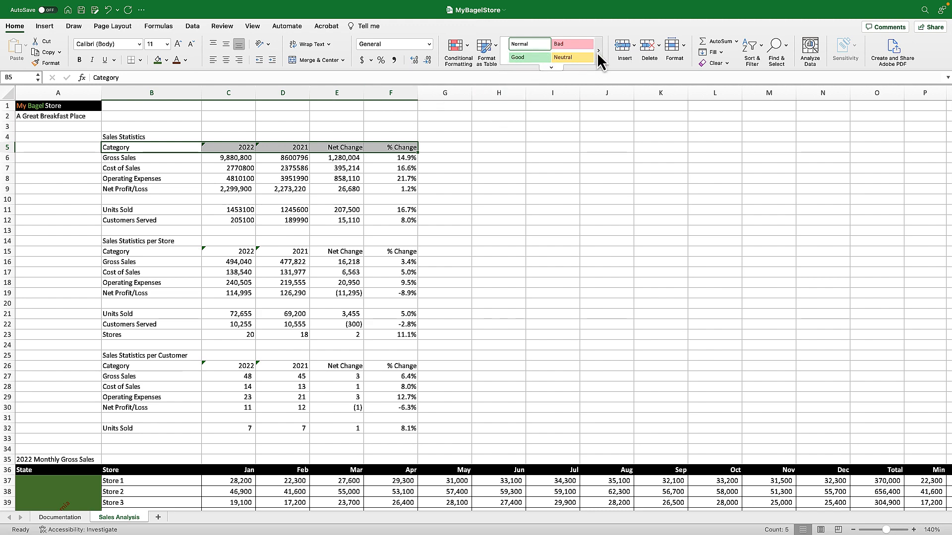
{"action": "left_click", "coordinate": [554, 68]}
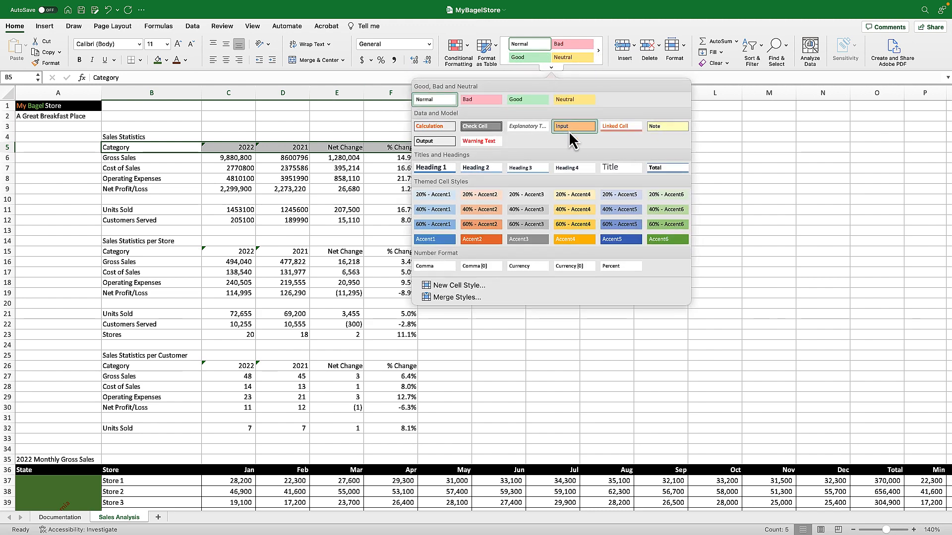
{"action": "left_click", "coordinate": [431, 168]}
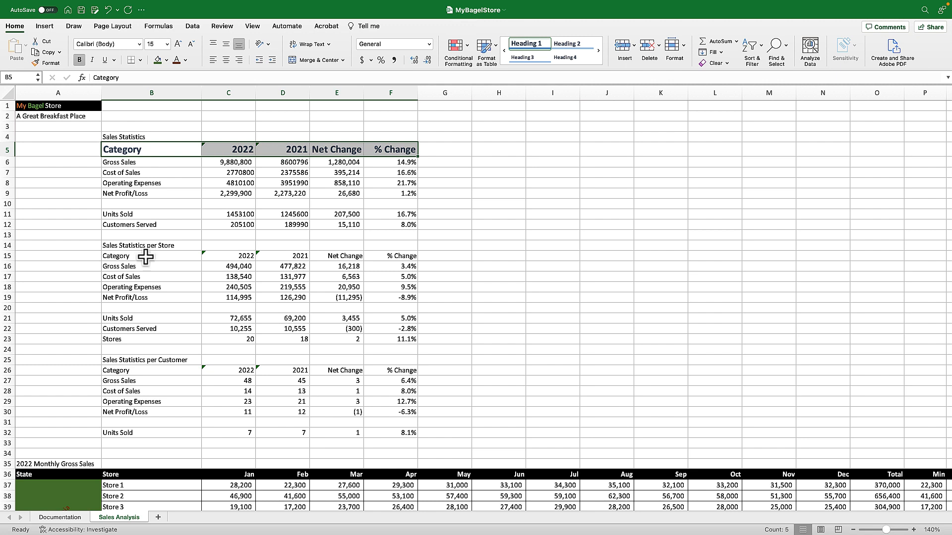
- Copy the formatting of the Category header in B5 onto the Sales Statistics title in B4 with Format Painter
{"action": "left_click", "coordinate": [141, 146]}
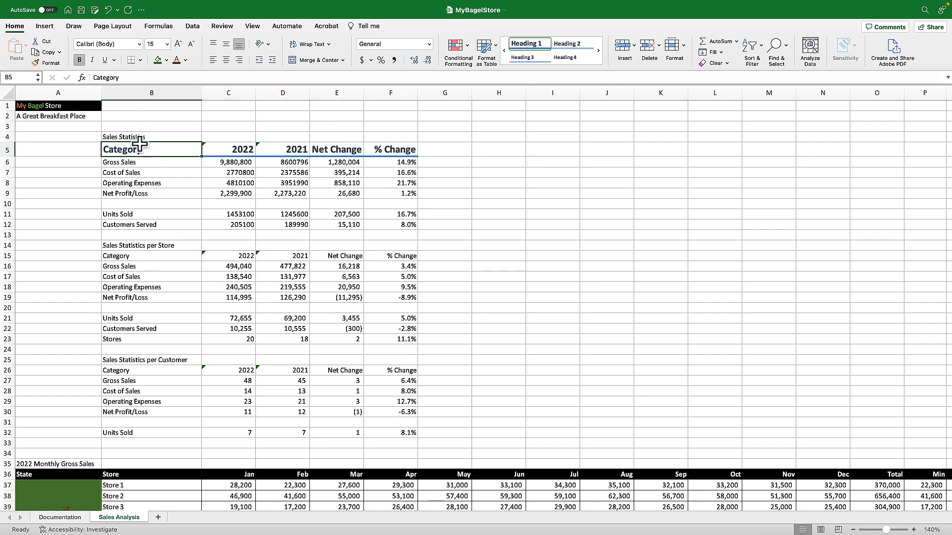
{"action": "left_click", "coordinate": [34, 63]}
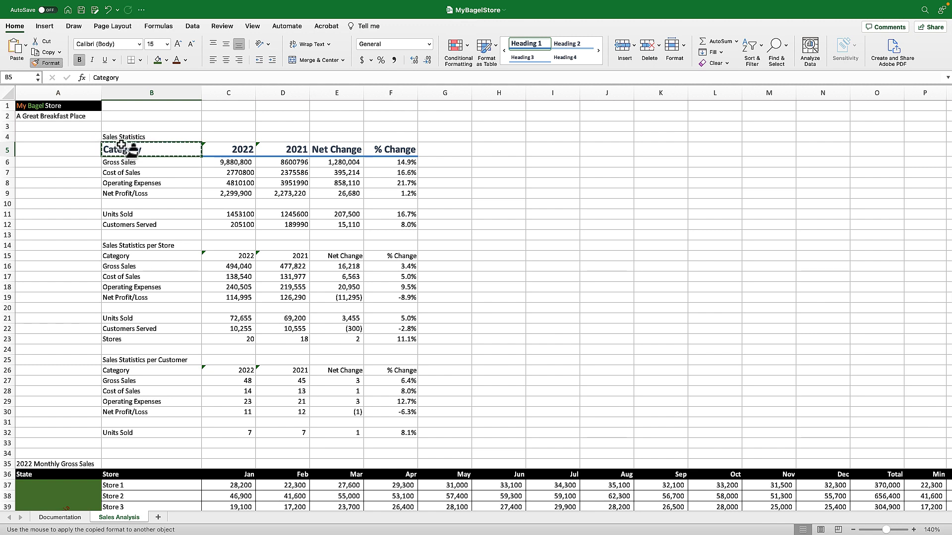
{"action": "left_click", "coordinate": [130, 136]}
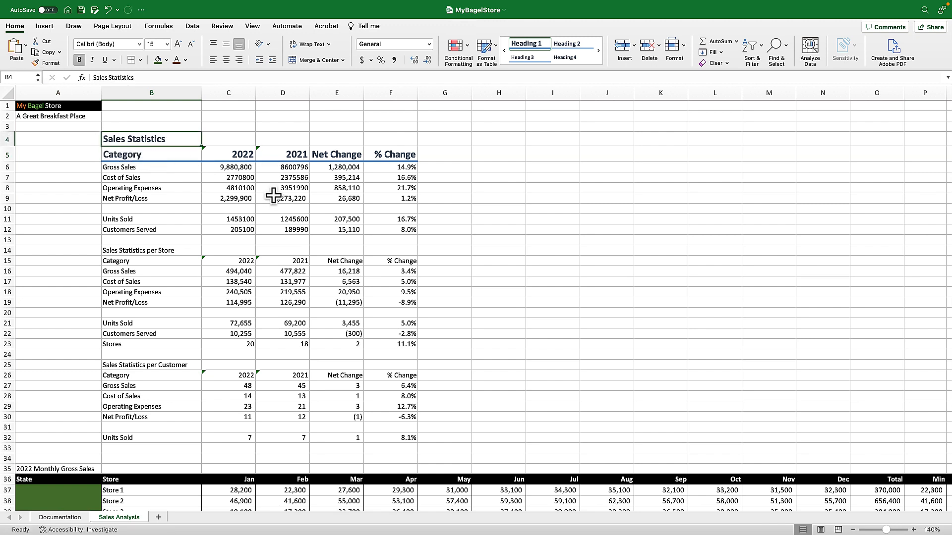
- Copy the formatting of the Sales Statistics headings in B4:F5 onto the Sales Statistics per Store headings with Format Painter
{"action": "mouse_move", "coordinate": [160, 138]}
{"action": "left_mouse_down"}
{"action": "mouse_move", "coordinate": [243, 156]}
{"action": "mouse_move", "coordinate": [418, 154]}
{"action": "left_mouse_up"}
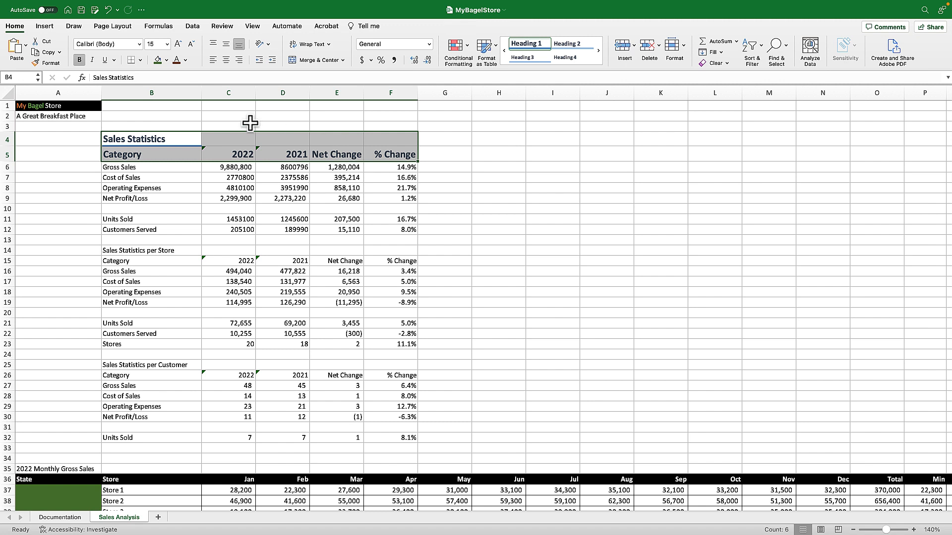
{"action": "left_click", "coordinate": [32, 63]}
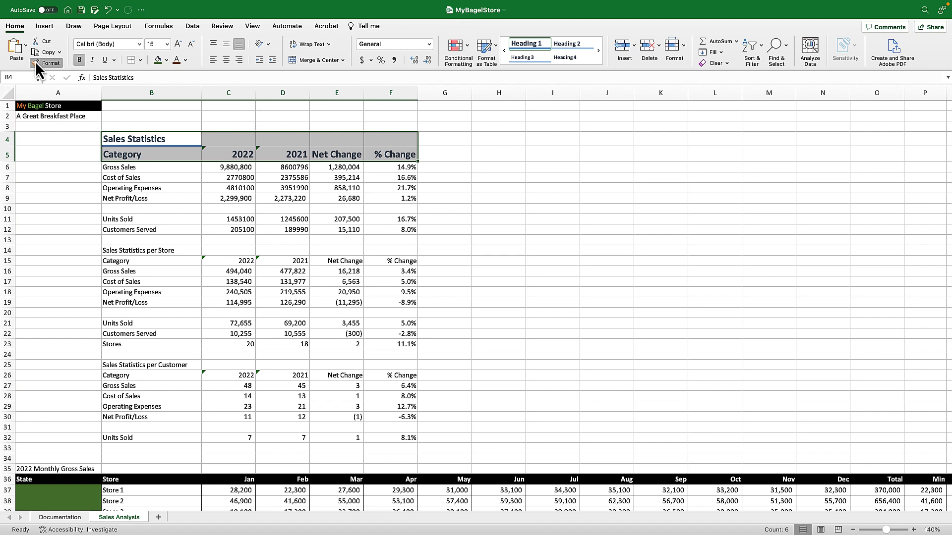
{"action": "left_click", "coordinate": [128, 250]}
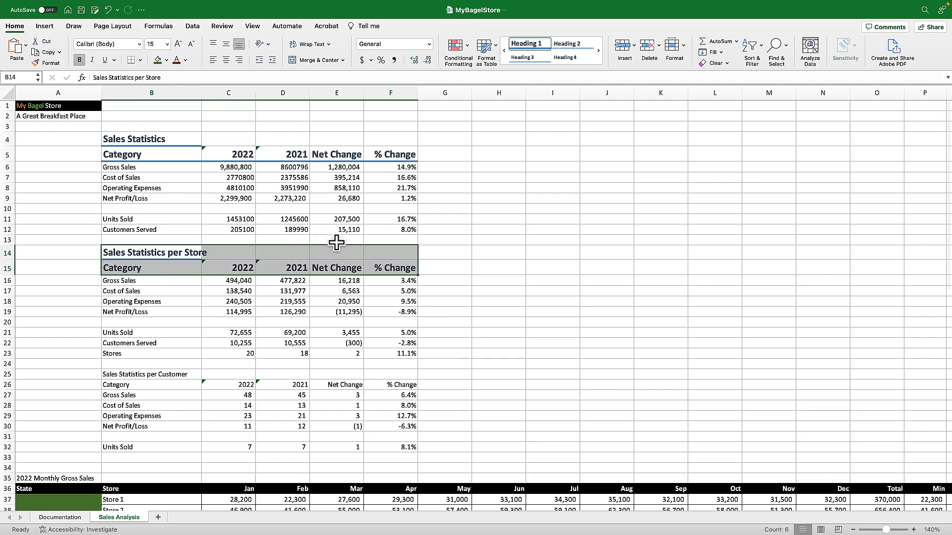
{"action": "scroll", "coordinate": [337, 243], "scroll_direction": "down", "scroll_amount": 1}
{"action": "left_click", "coordinate": [558, 255]}
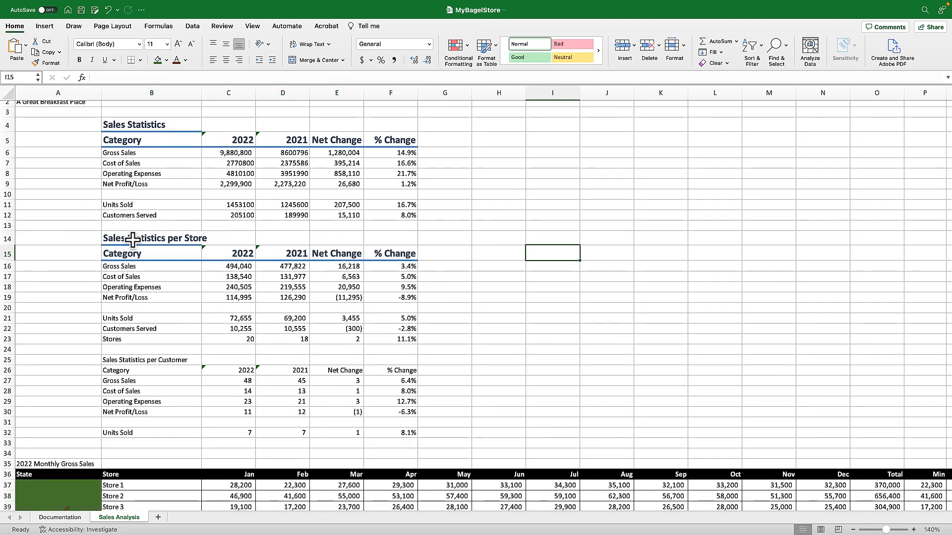
- Copy the formatting of the Sales Statistics per Store headings in B14:F15 onto the Sales Statistics per Customer headings with Format Painter
{"action": "left_click_drag", "start_coordinate": [132, 239], "coordinate": [394, 253]}
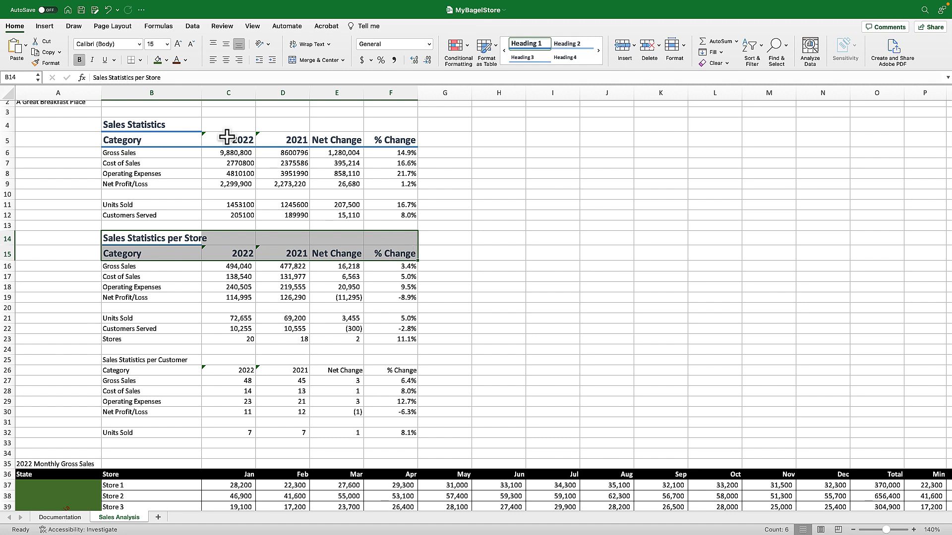
{"action": "left_click", "coordinate": [34, 63]}
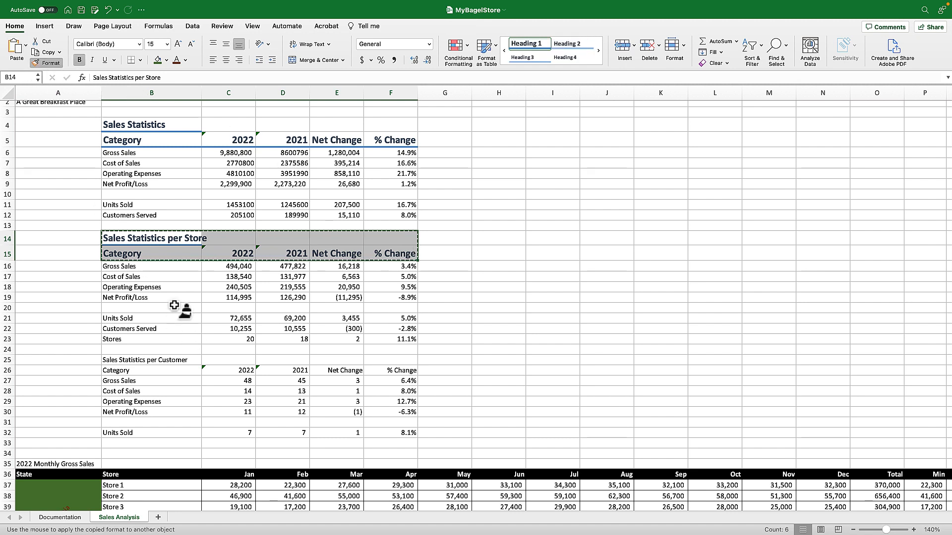
{"action": "left_click", "coordinate": [139, 360]}
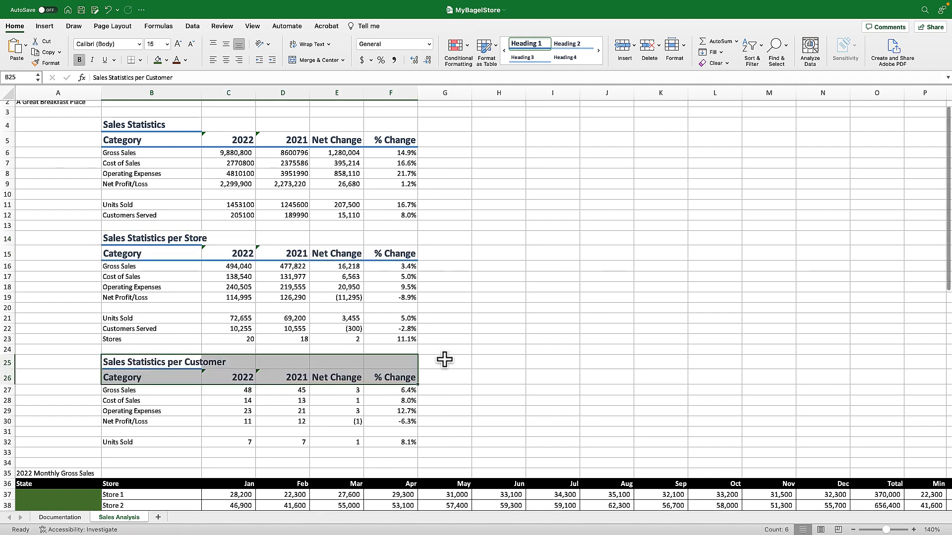
{"action": "left_click", "coordinate": [449, 351]}
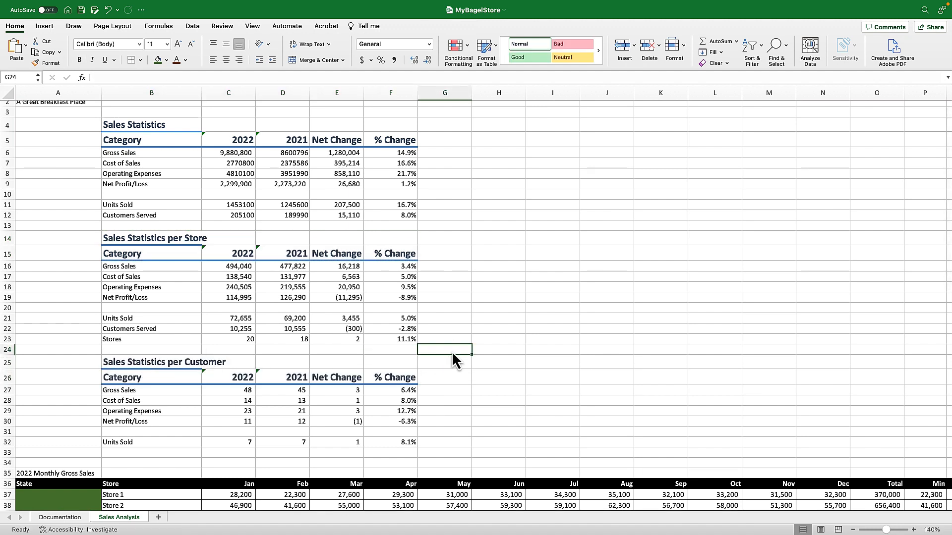
- Check how the Sales Analysis sheet divides into pages in Page Break Preview, and return to Normal view
{"action": "scroll", "coordinate": [454, 359], "scroll_direction": "up", "scroll_amount": 1}
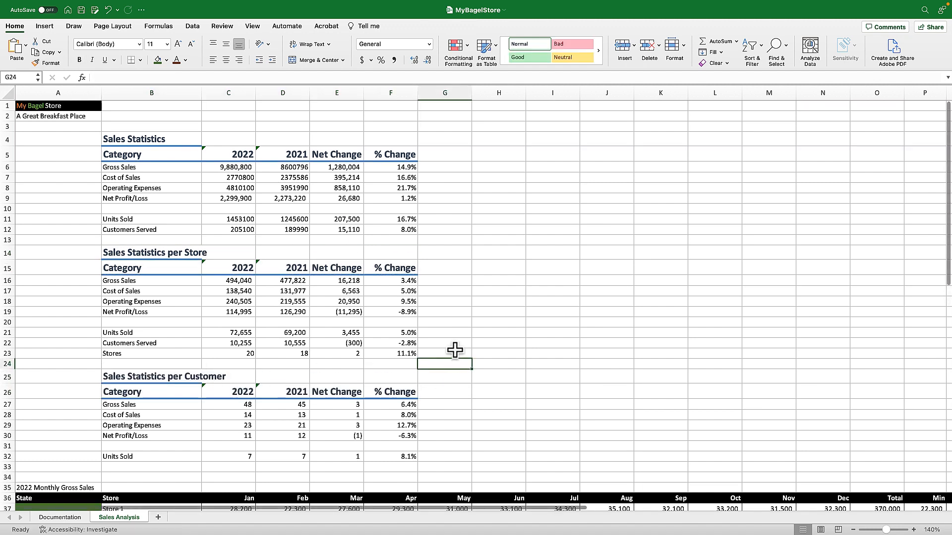
{"action": "scroll", "coordinate": [454, 352], "scroll_direction": "down", "scroll_amount": 6}
{"action": "scroll", "coordinate": [455, 350], "scroll_direction": "up", "scroll_amount": 6}
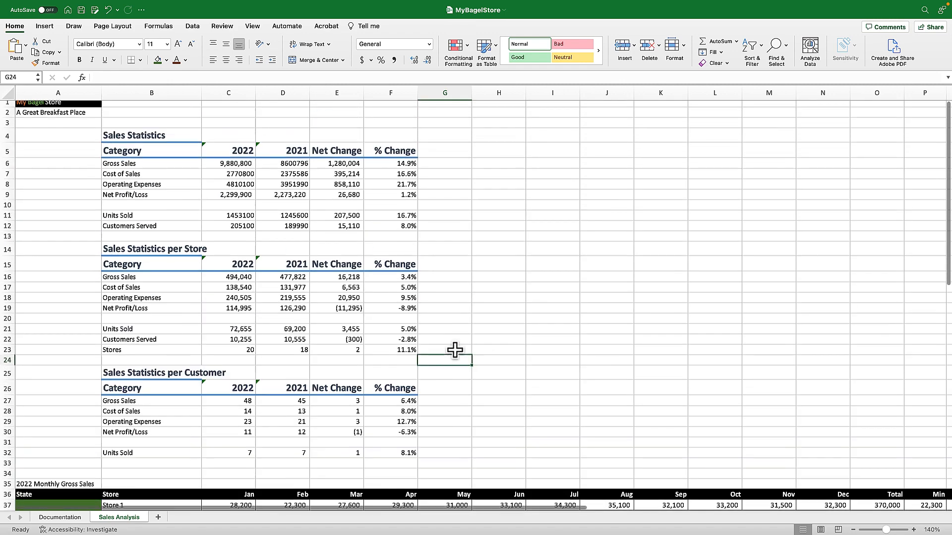
{"action": "left_click", "coordinate": [837, 531]}
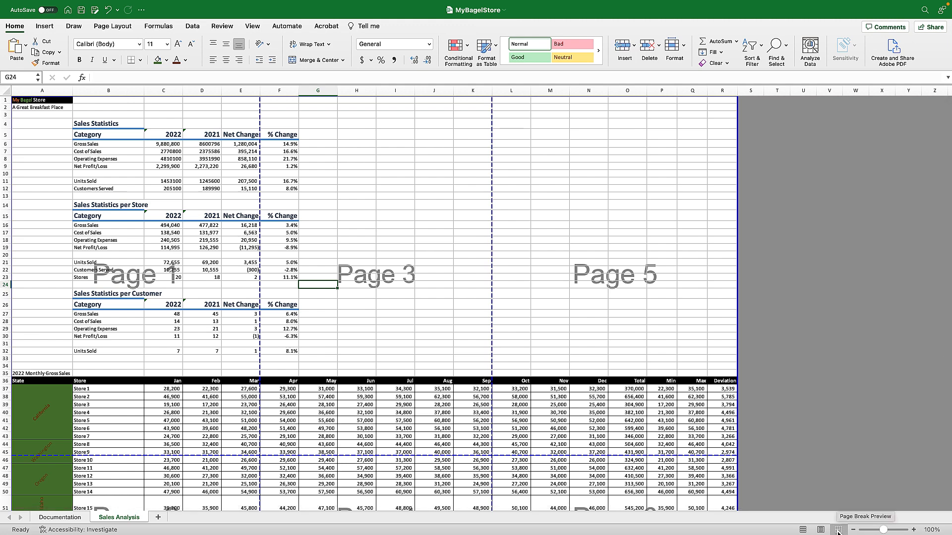
{"action": "left_click", "coordinate": [806, 531]}
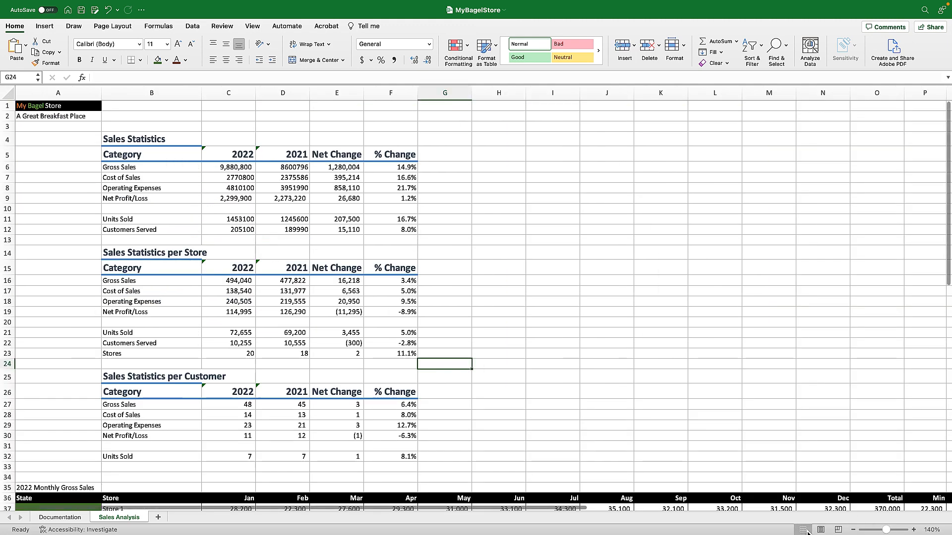
- Examine the print area and page orientation options for the Sales Analysis sheet
{"action": "left_click", "coordinate": [121, 146]}
{"action": "left_click", "coordinate": [121, 142]}
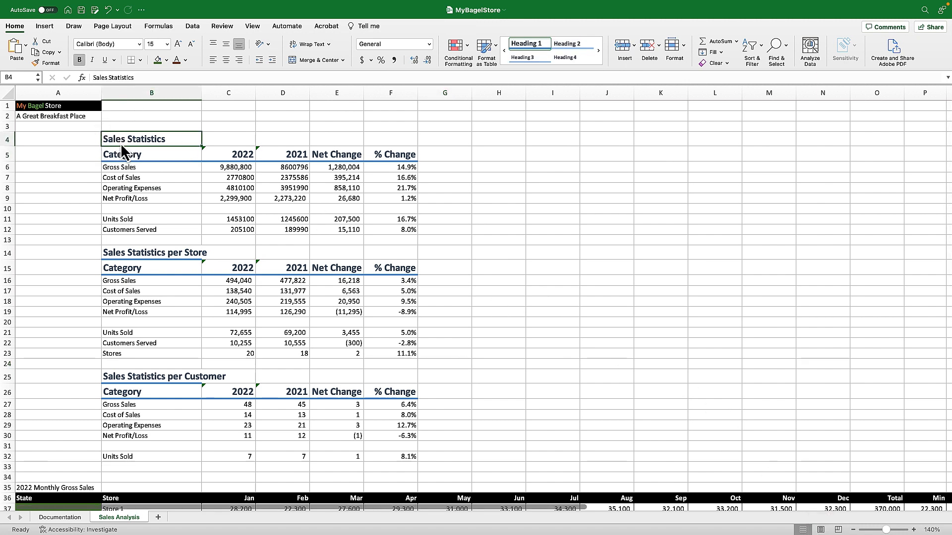
{"action": "left_click", "coordinate": [119, 28]}
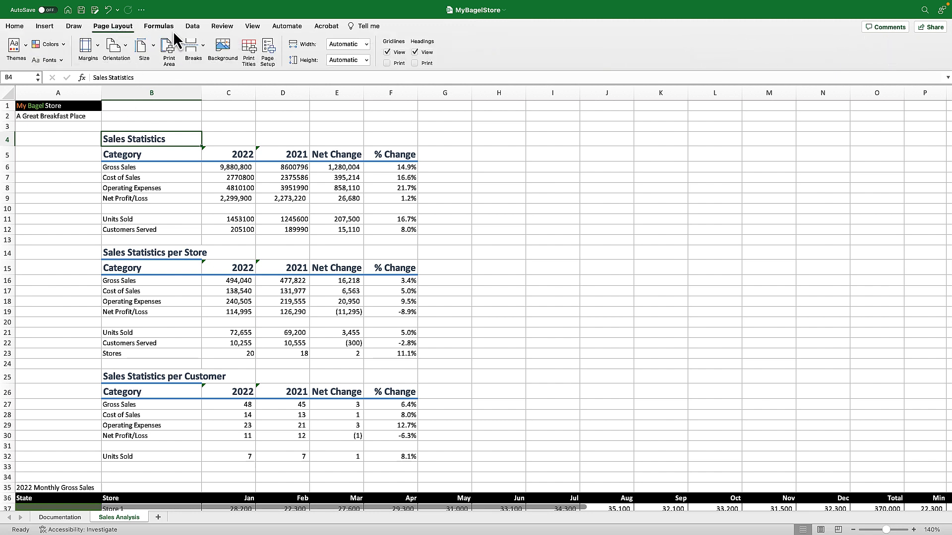
{"action": "left_click", "coordinate": [178, 49]}
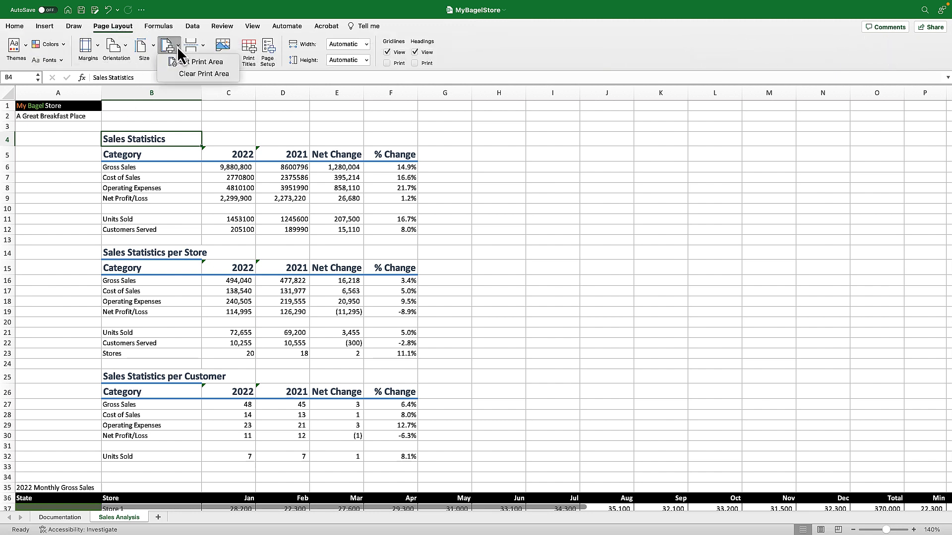
{"action": "left_click", "coordinate": [189, 76]}
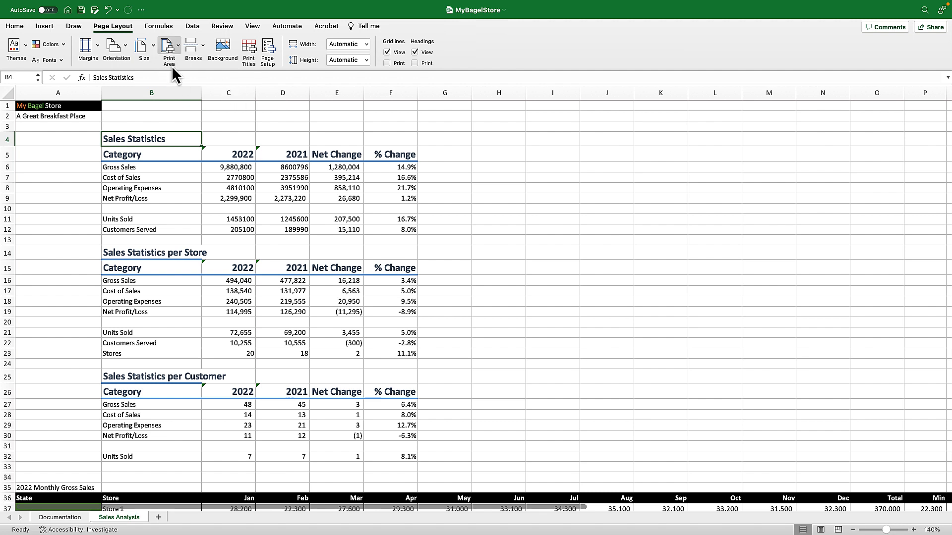
{"action": "left_click", "coordinate": [179, 43]}
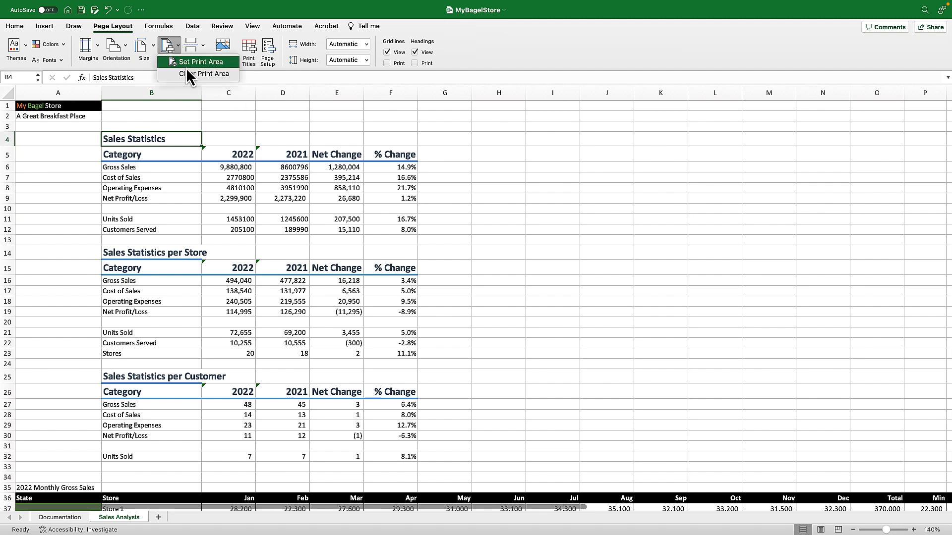
{"action": "left_click", "coordinate": [124, 43]}
{"action": "left_click", "coordinate": [124, 44]}
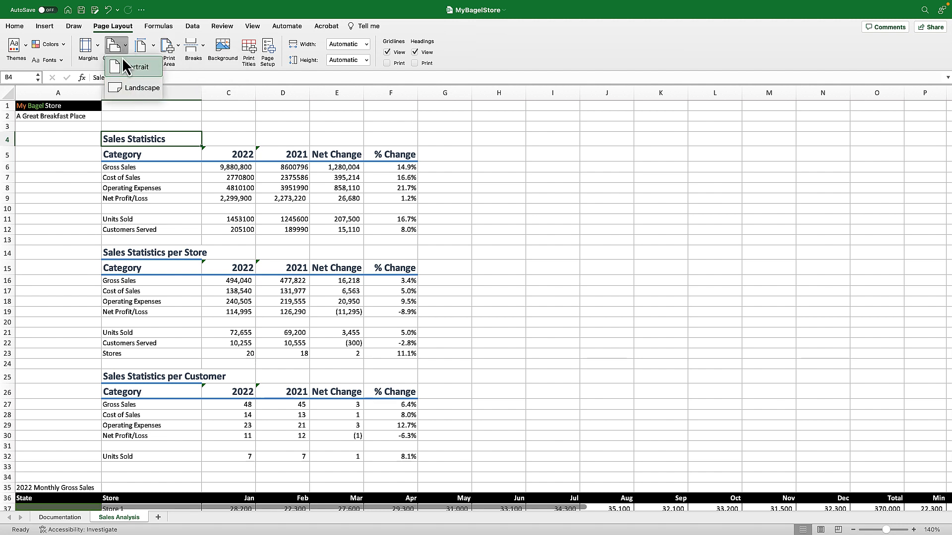
- Start a custom header in Page Setup and enter the author's initials in its left section
{"action": "left_click", "coordinate": [272, 49]}
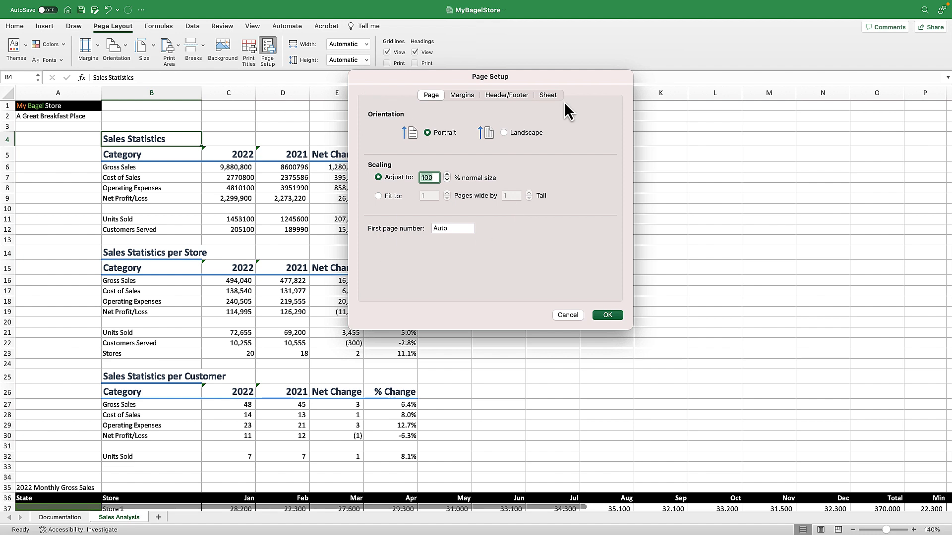
{"action": "left_click", "coordinate": [512, 97]}
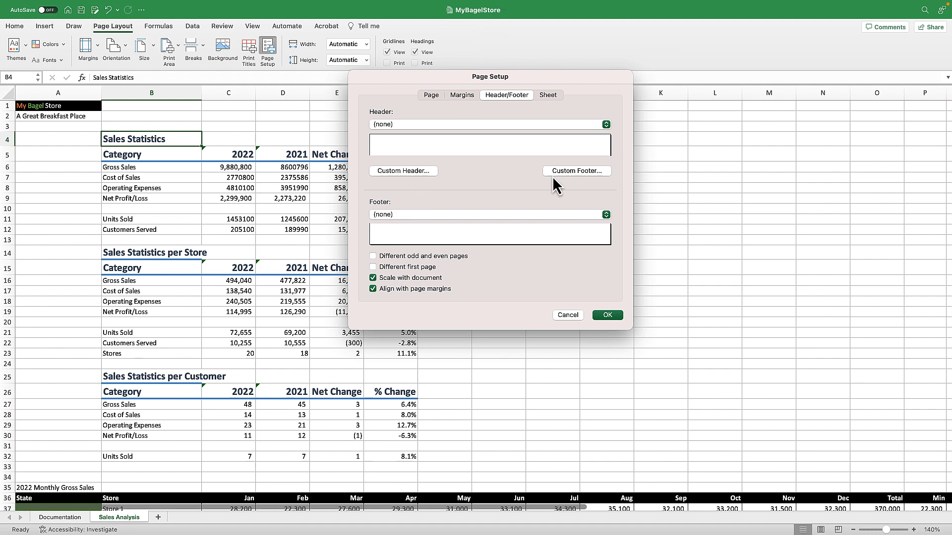
{"action": "left_click", "coordinate": [404, 170]}
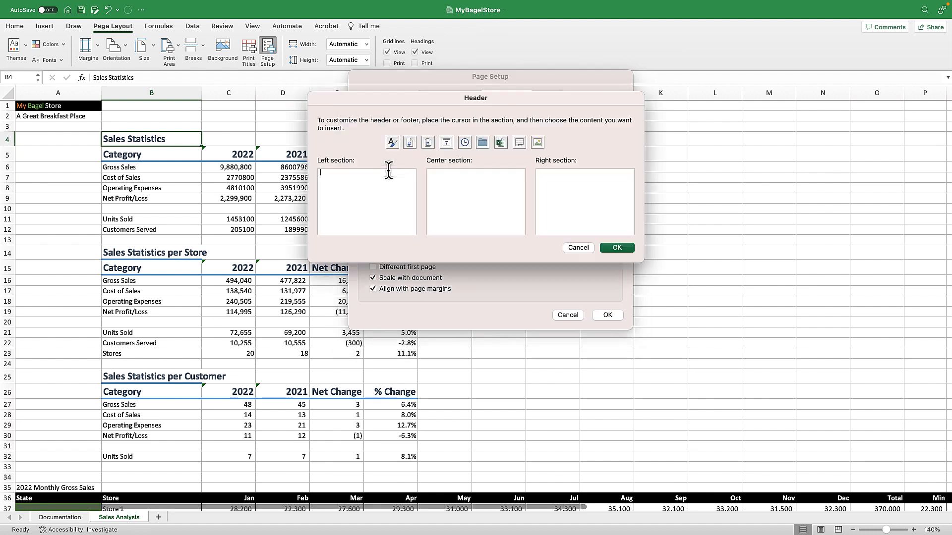
{"action": "left_click", "coordinate": [408, 208]}
{"action": "type", "text": "KM"}
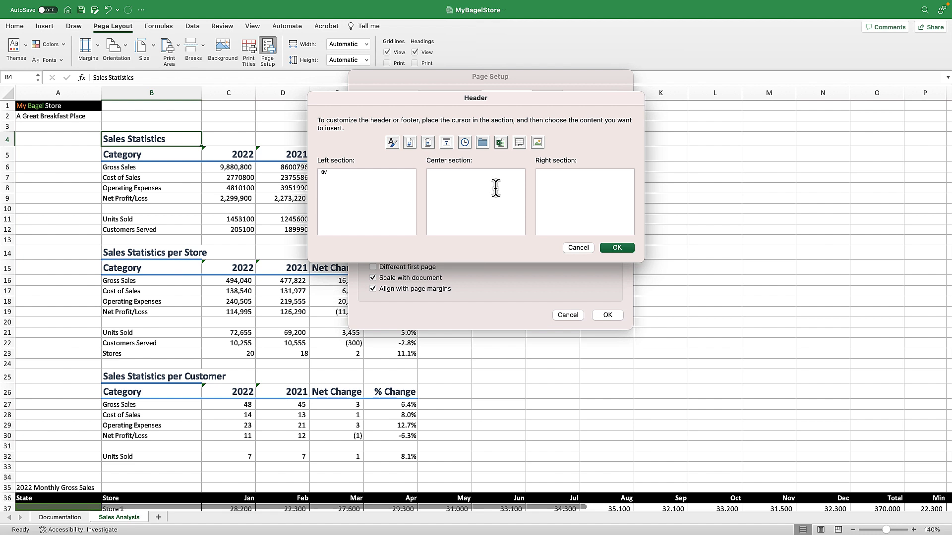
- Insert the date and time in the header's center section and page number "of" number of pages in its right section, and accept the header
{"action": "left_click", "coordinate": [451, 144]}
{"action": "left_click", "coordinate": [464, 142]}
{"action": "left_click", "coordinate": [411, 143]}
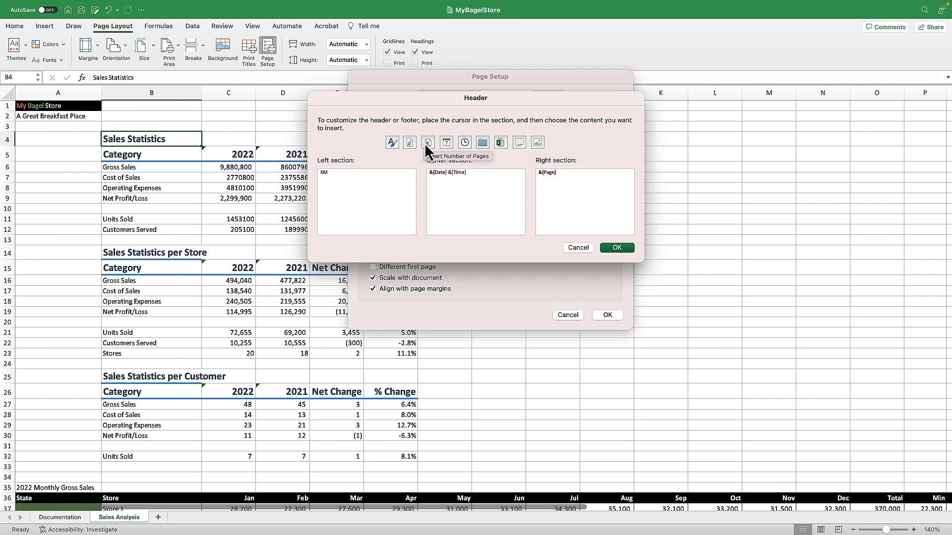
{"action": "left_click", "coordinate": [427, 143]}
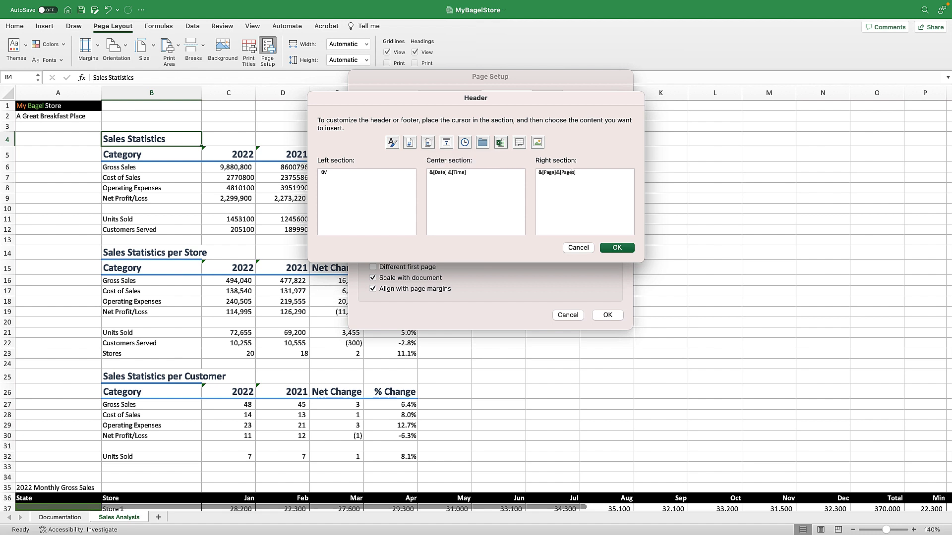
{"action": "type", "text": "of"}
{"action": "left_click", "coordinate": [616, 248]}
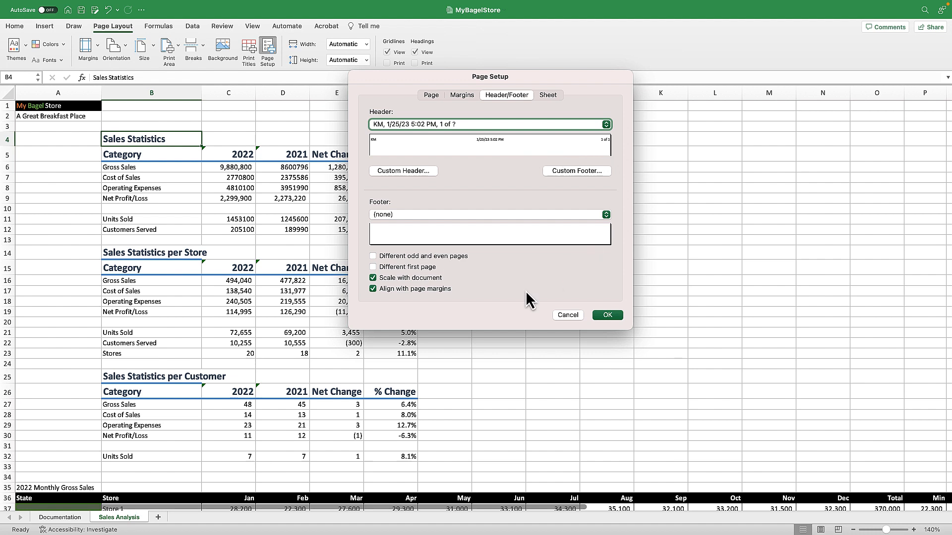
- Create a custom footer whose right section holds the file path, file name and sheet name, separated by backslashes
{"action": "left_click", "coordinate": [572, 170]}
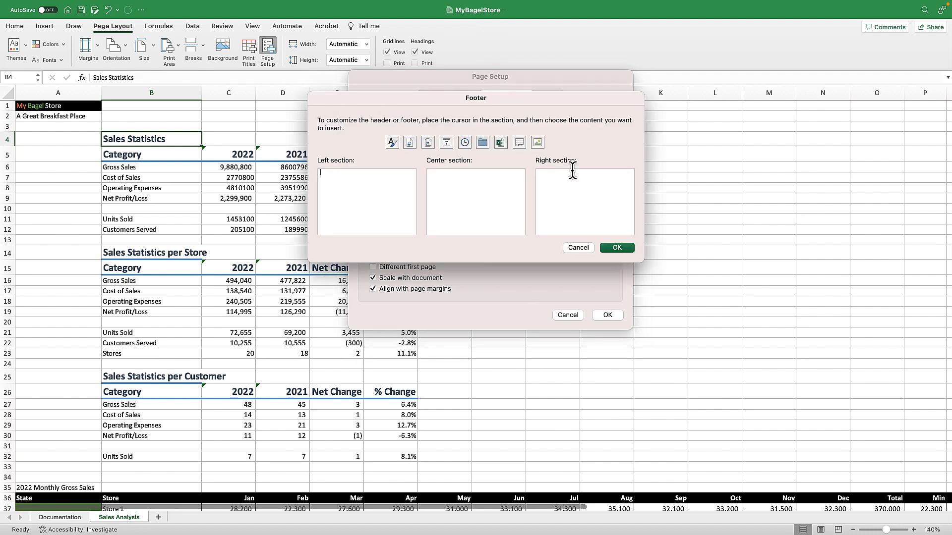
{"action": "left_click", "coordinate": [483, 142]}
{"action": "left_click", "coordinate": [500, 143]}
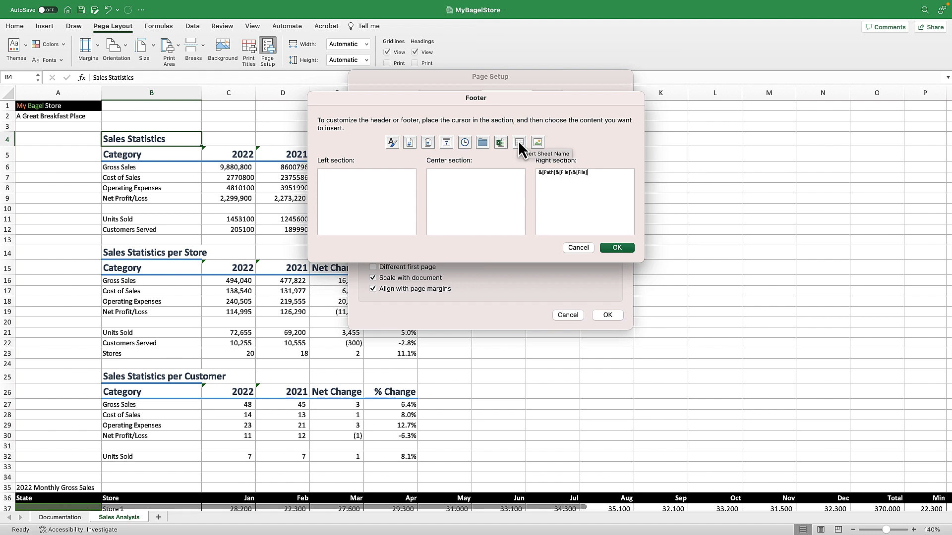
{"action": "type", "text": "\\"}
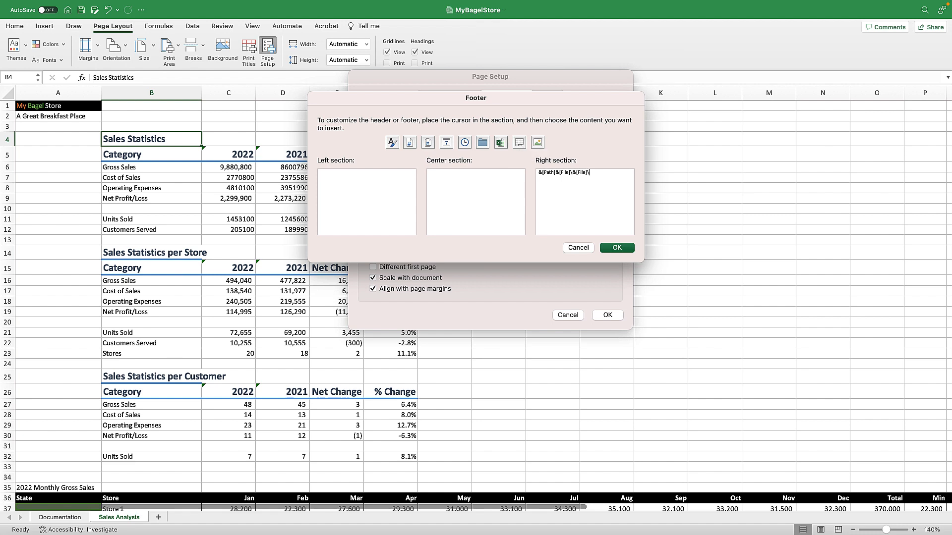
{"action": "left_click", "coordinate": [519, 142]}
{"action": "left_click", "coordinate": [620, 246]}
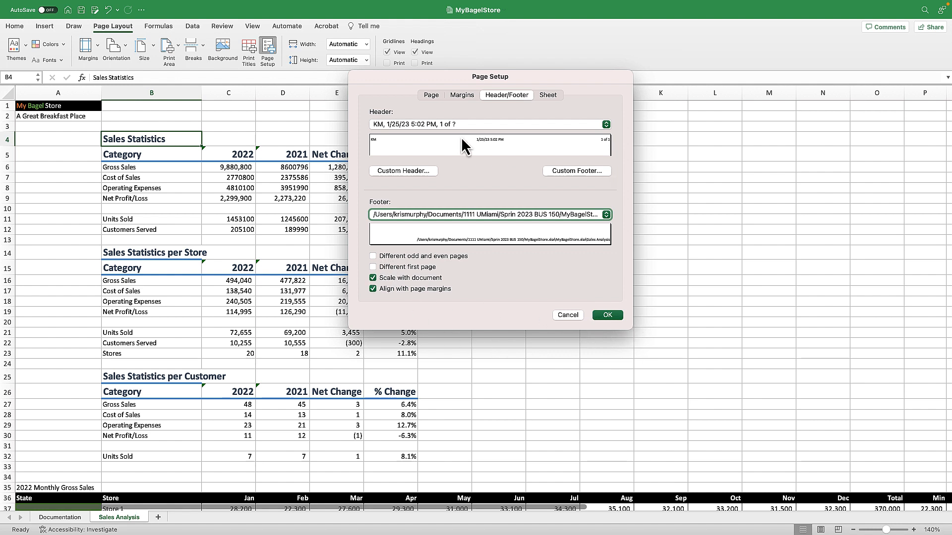
- Set the print titles to repeat rows $1:$2 at the top and columns $A:$B at the left of each page
{"action": "left_click", "coordinate": [548, 94]}
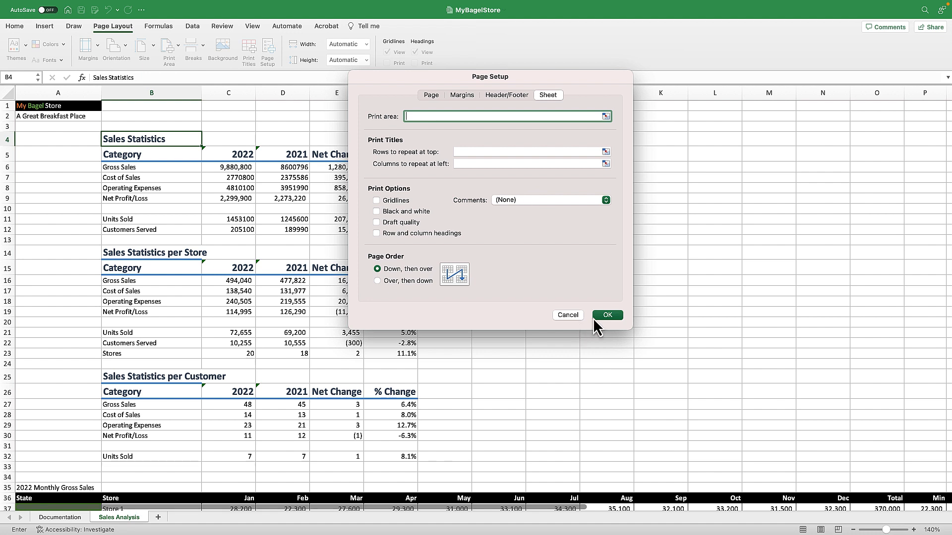
{"action": "left_click", "coordinate": [486, 153]}
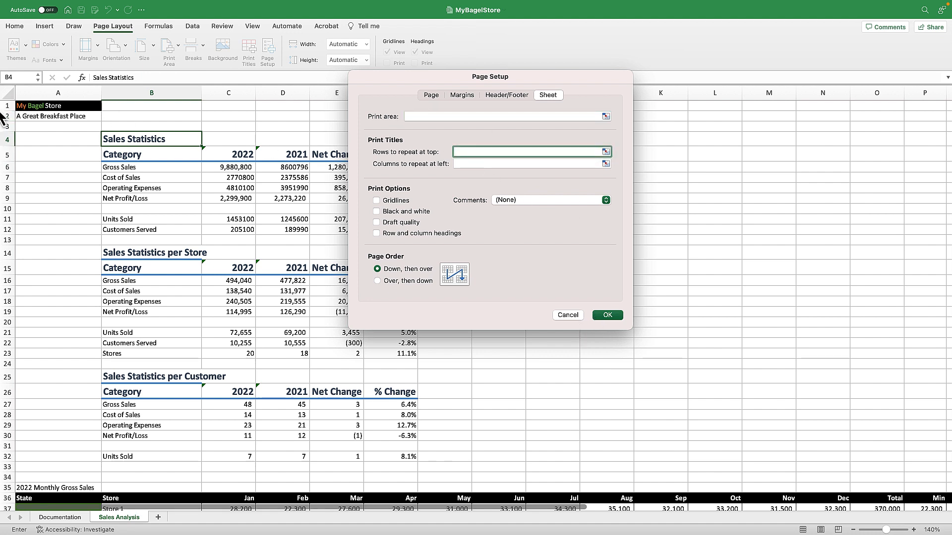
{"action": "left_click_drag", "start_coordinate": [9, 106], "coordinate": [9, 119]}
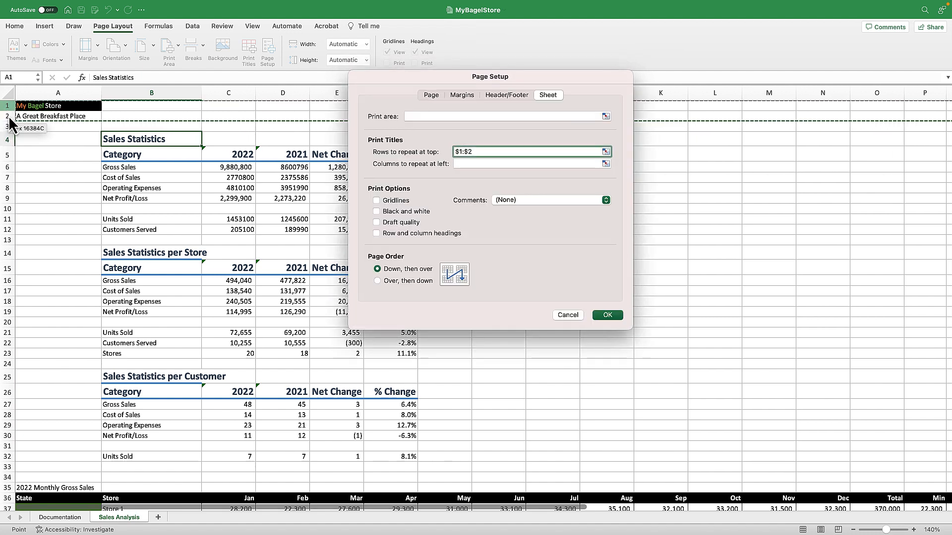
{"action": "left_click", "coordinate": [476, 164]}
{"action": "scroll", "coordinate": [114, 347], "scroll_direction": "down", "scroll_amount": 5}
{"action": "scroll", "coordinate": [89, 365], "scroll_direction": "up", "scroll_amount": 5}
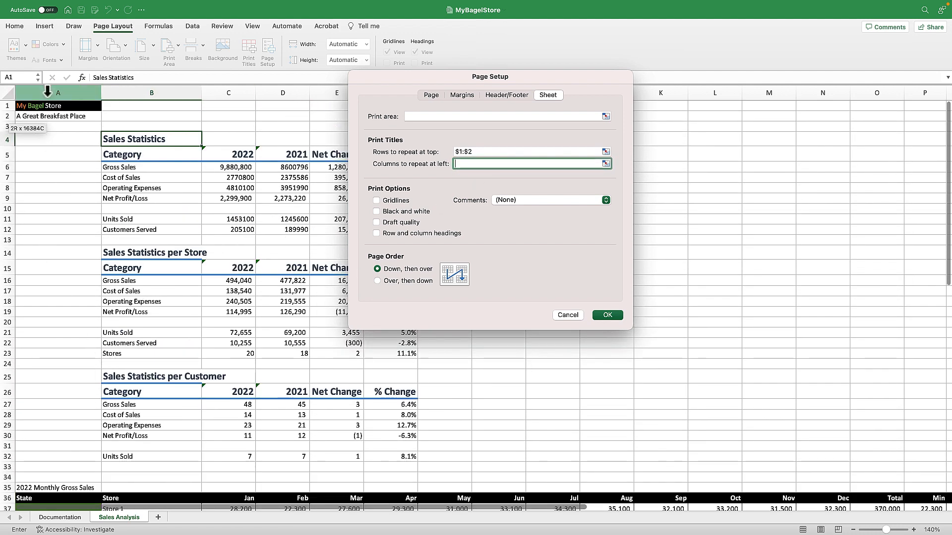
{"action": "left_click_drag", "start_coordinate": [47, 90], "coordinate": [145, 96]}
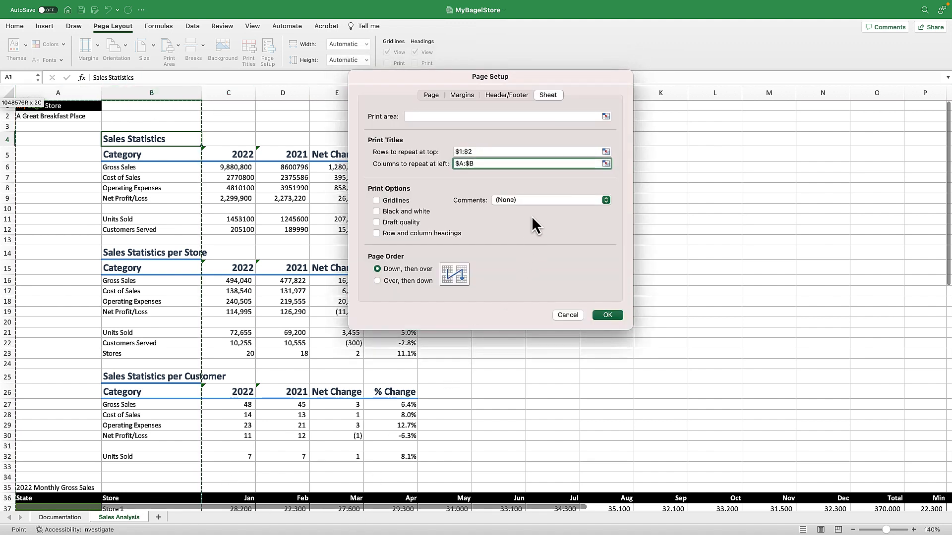
- Set the left, right and top page margins to 1 inch and select the bottom margin value
{"action": "left_click", "coordinate": [457, 95]}
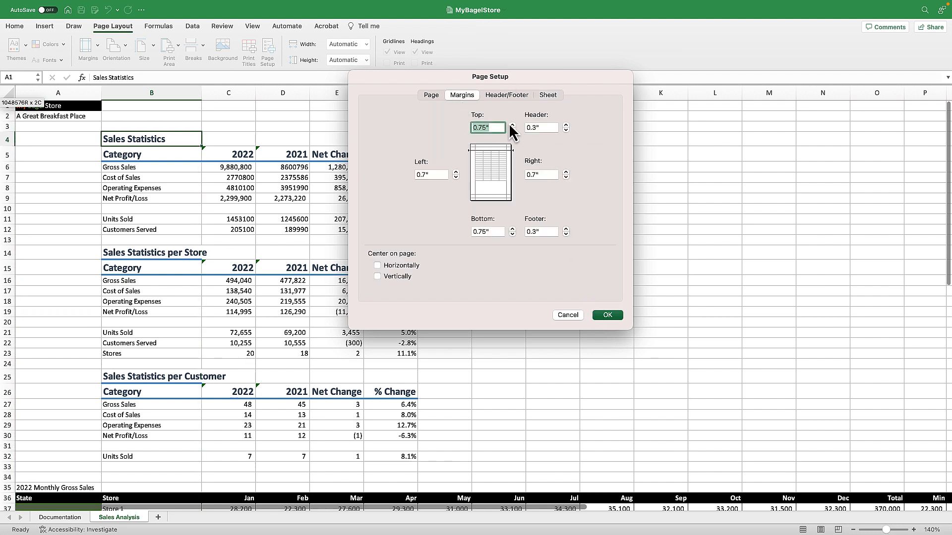
{"action": "left_click", "coordinate": [456, 172]}
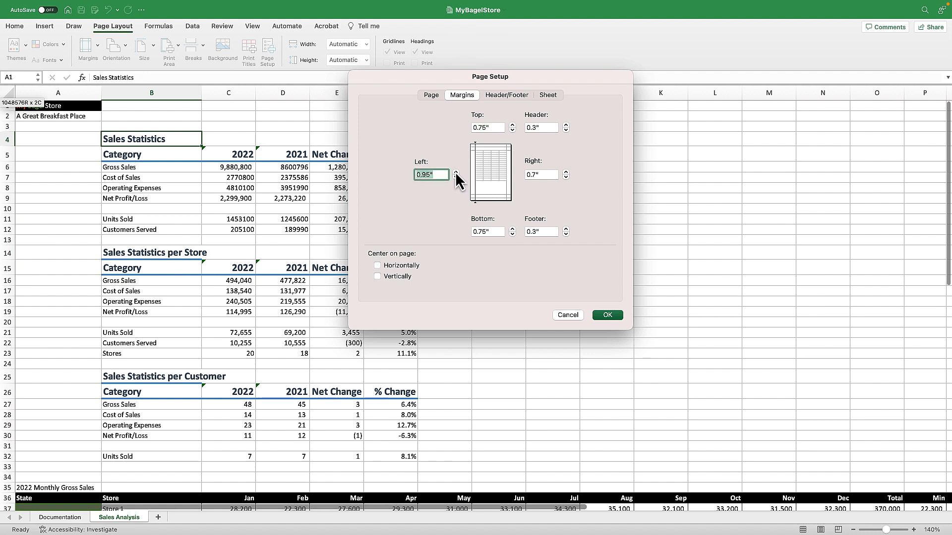
{"action": "left_click", "coordinate": [455, 172]}
{"action": "left_click_drag", "start_coordinate": [540, 175], "coordinate": [524, 174]}
{"action": "type", "text": "1"}
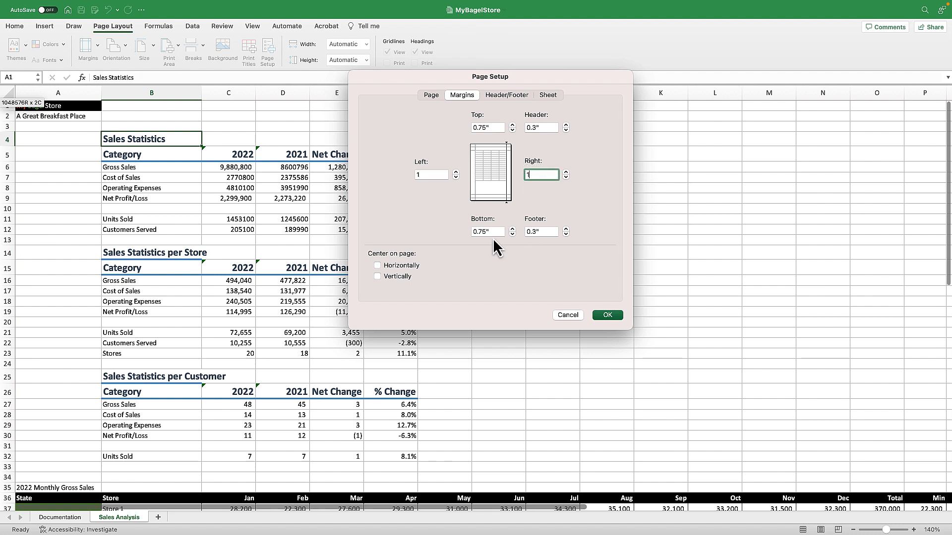
{"action": "left_click_drag", "start_coordinate": [494, 128], "coordinate": [469, 127]}
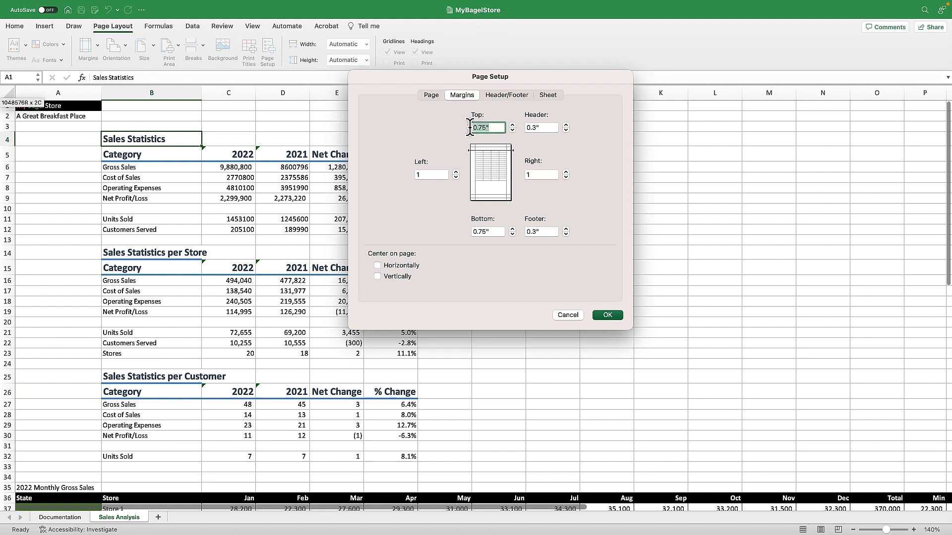
{"action": "type", "text": "1"}
{"action": "left_click", "coordinate": [491, 231]}
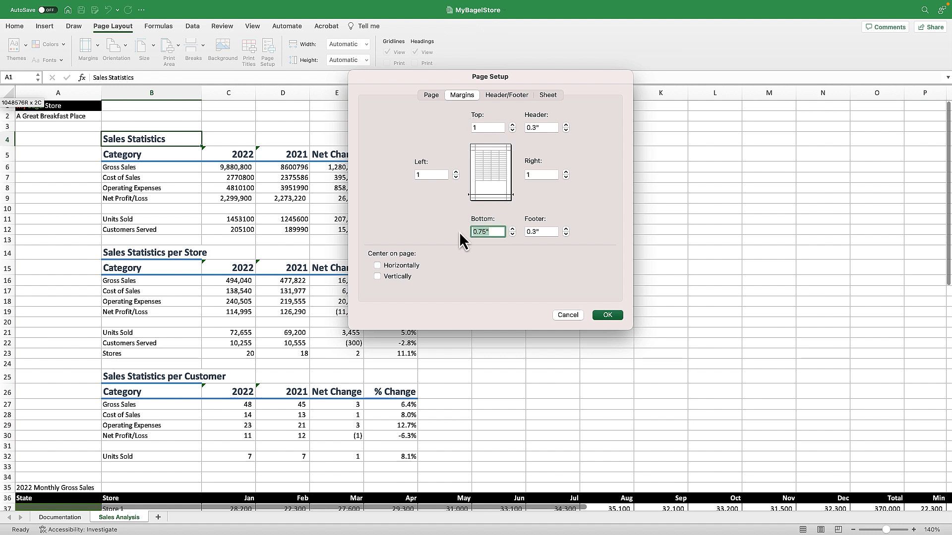
- Set the page orientation to Landscape and accept the page setup
{"action": "left_click", "coordinate": [427, 95]}
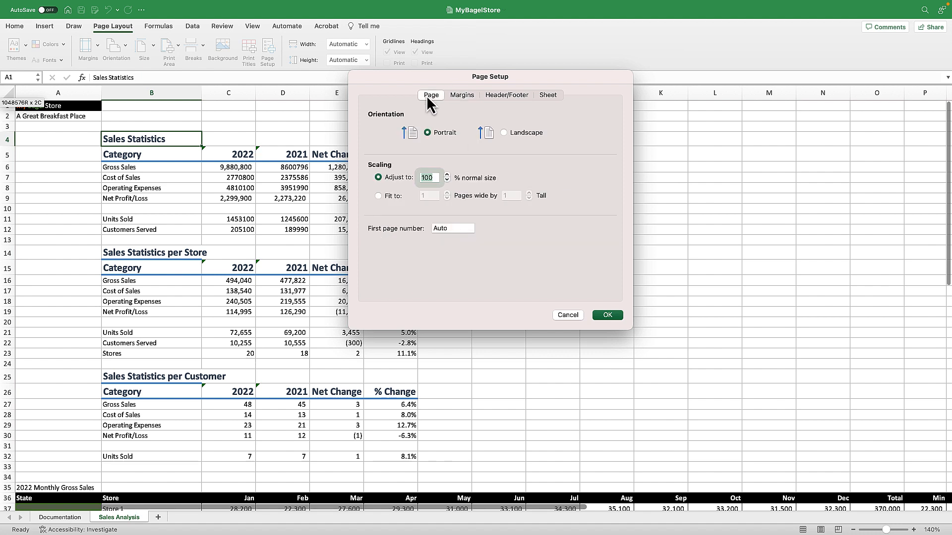
{"action": "left_click", "coordinate": [503, 133]}
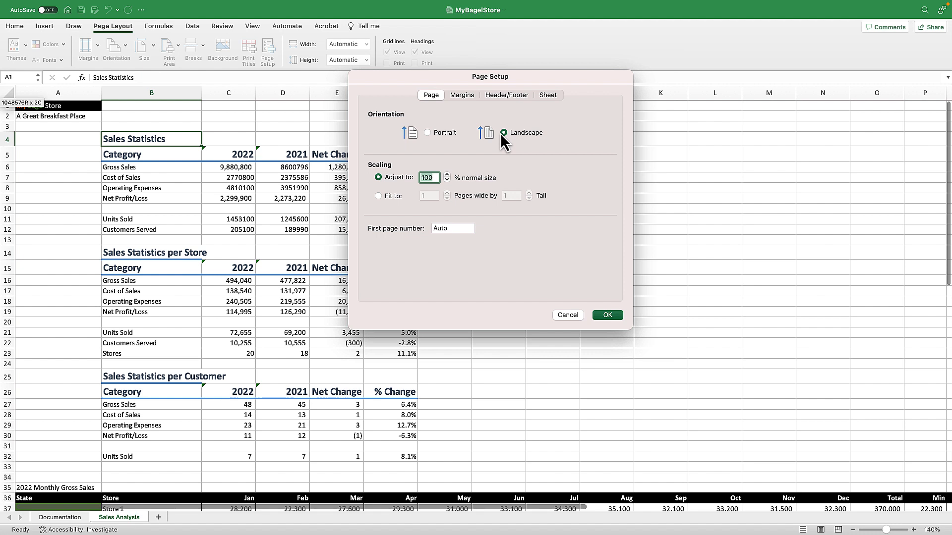
{"action": "left_click", "coordinate": [614, 317]}
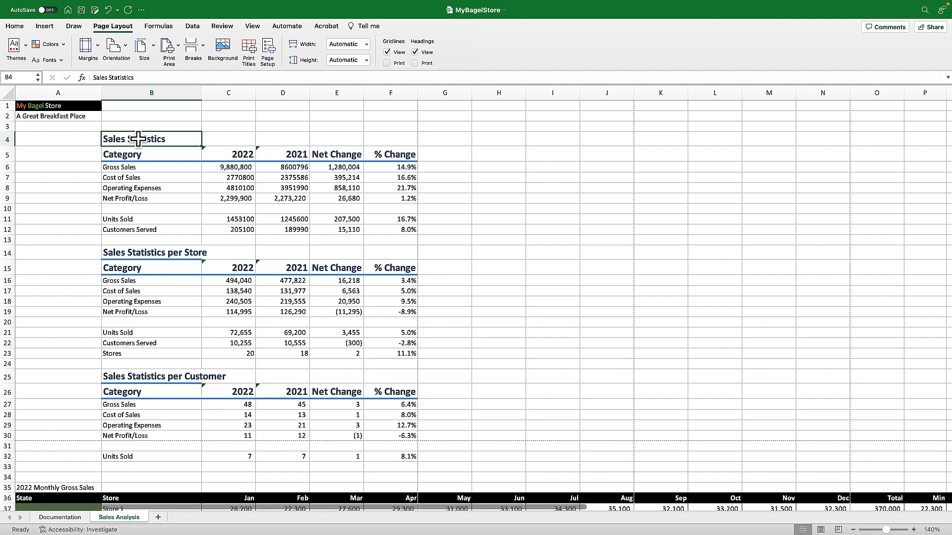
- Try setting the print area to the statistics tables B4:F32 and the monthly sales cells C36:P60
{"action": "left_click_drag", "start_coordinate": [138, 139], "coordinate": [417, 461]}
{"action": "scroll", "coordinate": [285, 284], "scroll_direction": "down", "scroll_amount": 3}
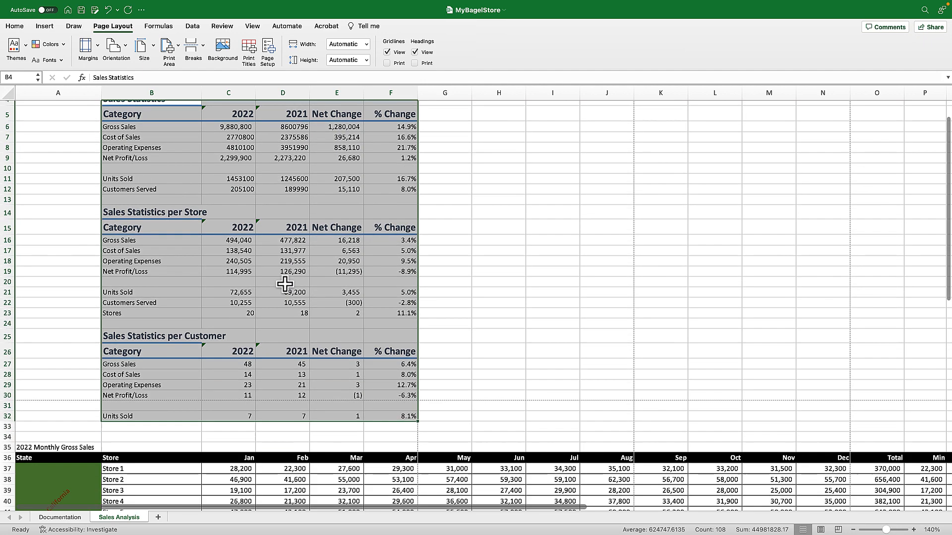
{"action": "scroll", "coordinate": [285, 284], "scroll_direction": "down", "scroll_amount": 5}
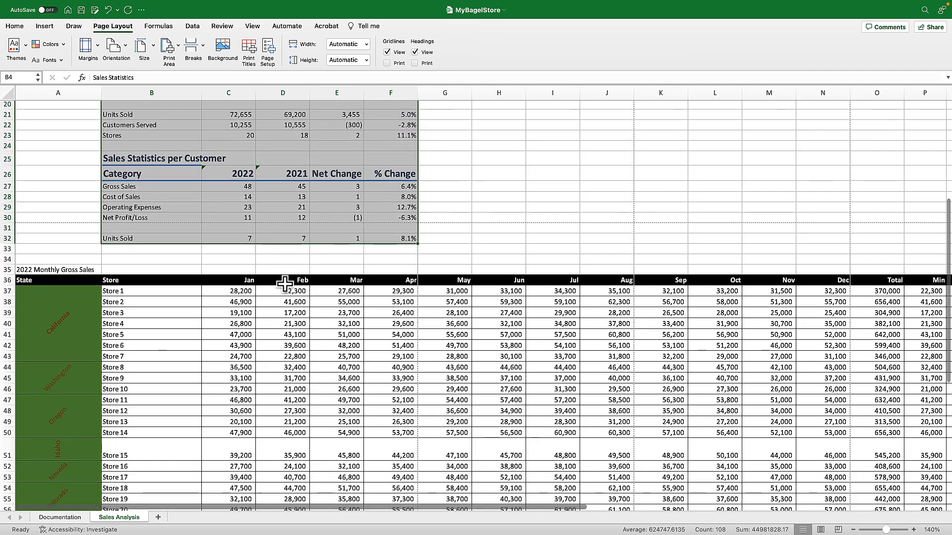
{"action": "scroll", "coordinate": [285, 284], "scroll_direction": "down", "scroll_amount": 2}
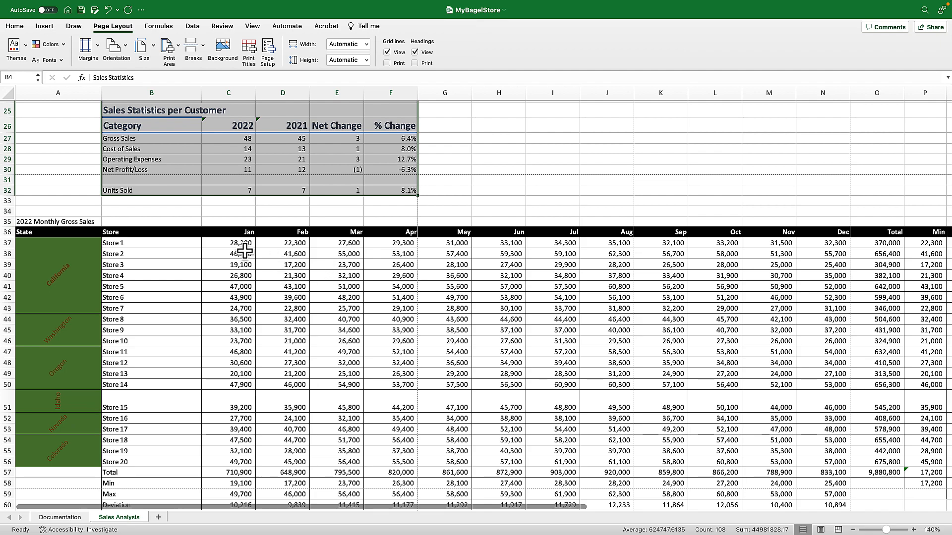
{"action": "scroll", "coordinate": [245, 251], "scroll_direction": "up", "scroll_amount": 7}
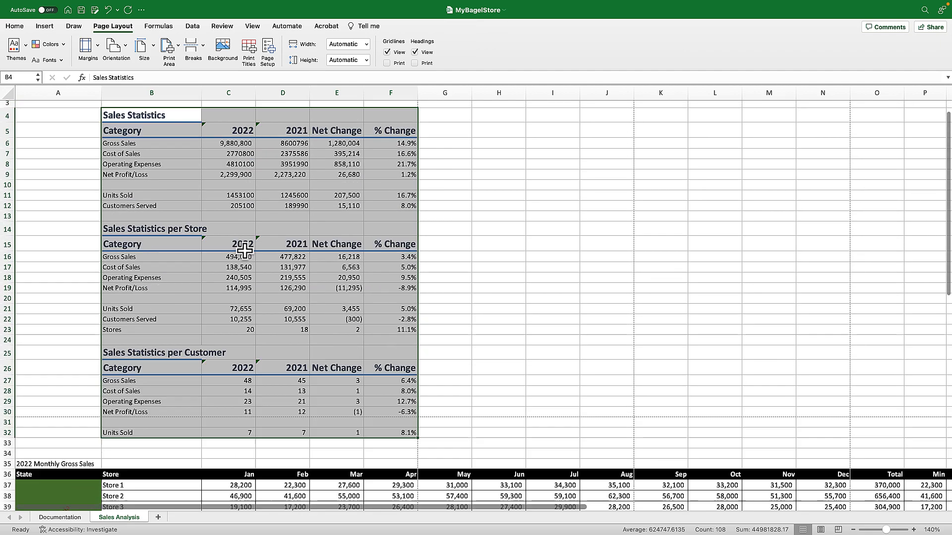
{"action": "scroll", "coordinate": [245, 252], "scroll_direction": "down", "scroll_amount": 6}
{"action": "scroll", "coordinate": [245, 252], "scroll_direction": "down", "scroll_amount": 1}
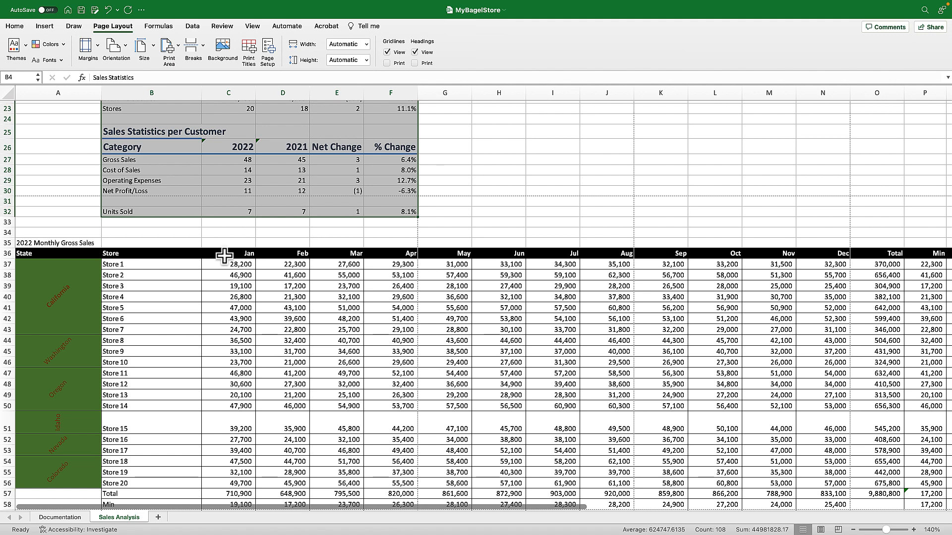
{"action": "left_click_drag", "start_coordinate": [224, 255], "coordinate": [916, 493]}
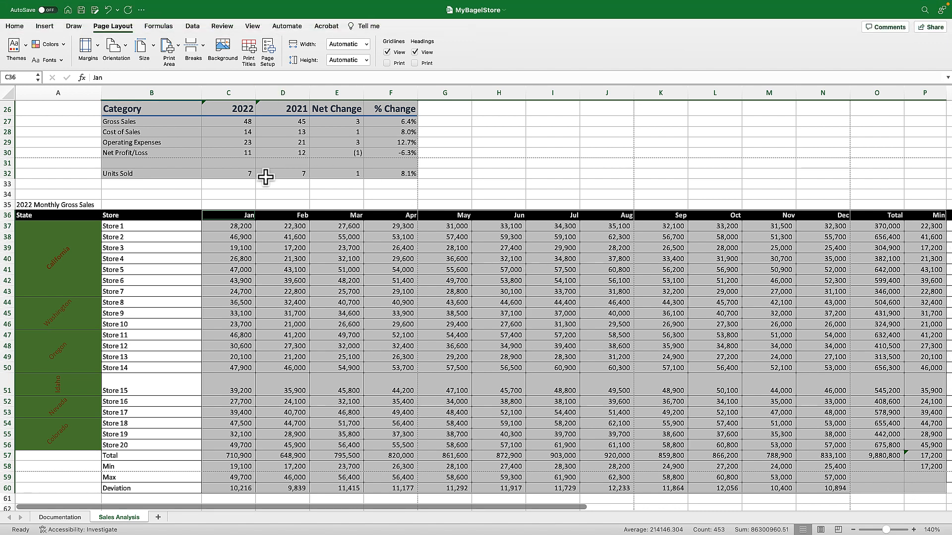
{"action": "left_click", "coordinate": [178, 45]}
{"action": "left_click", "coordinate": [184, 61]}
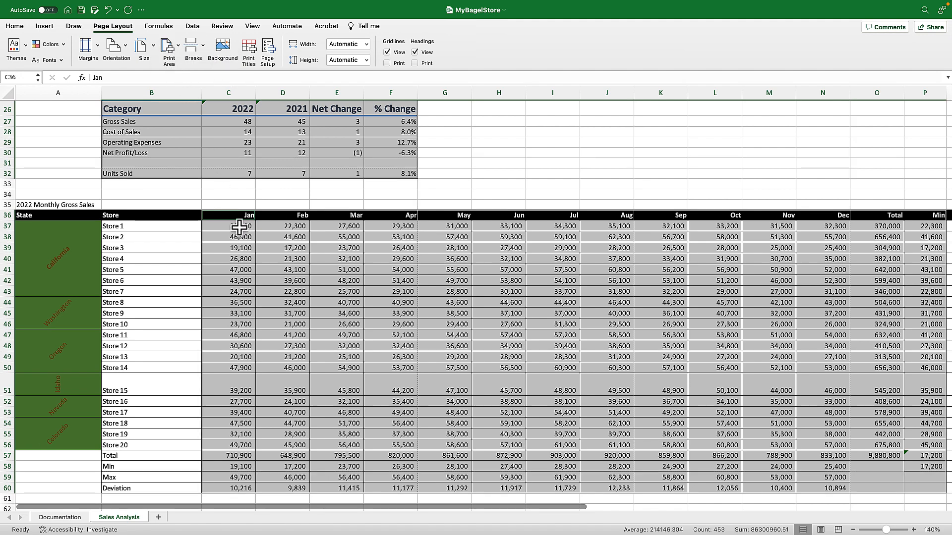
- Check in Page Break Preview which cells the print area covers, and return to Normal view
{"action": "scroll", "coordinate": [242, 233], "scroll_direction": "up", "scroll_amount": 10}
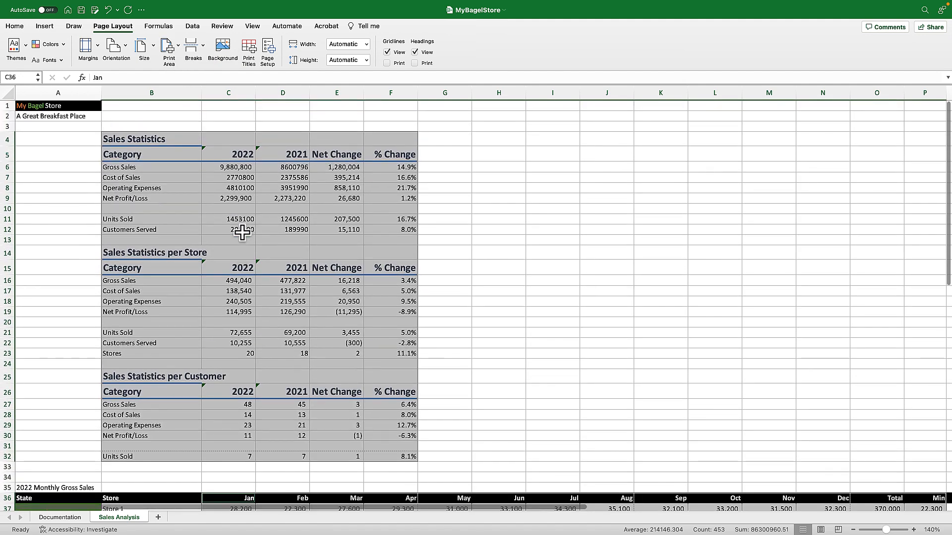
{"action": "scroll", "coordinate": [242, 233], "scroll_direction": "down", "scroll_amount": 6}
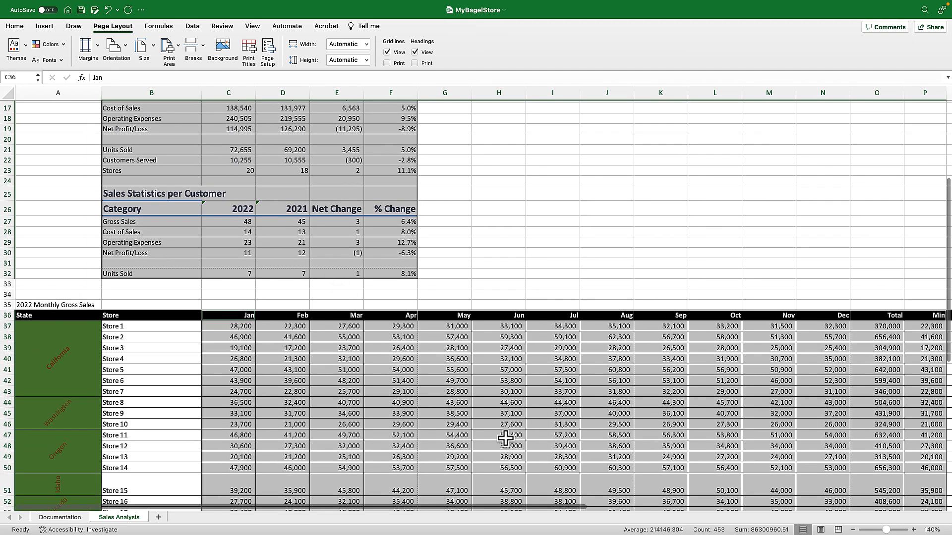
{"action": "left_click", "coordinate": [838, 530]}
{"action": "left_click", "coordinate": [507, 250]}
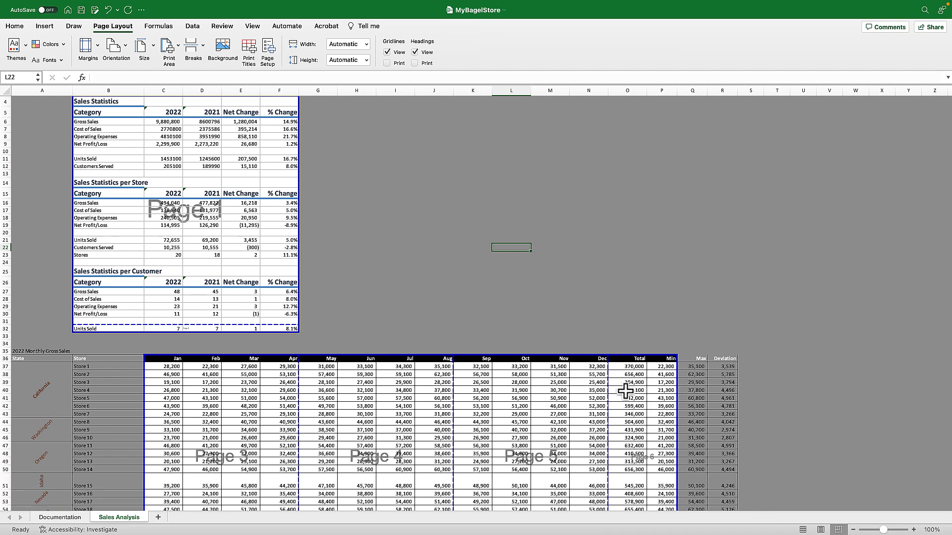
{"action": "scroll", "coordinate": [489, 292], "scroll_direction": "down", "scroll_amount": 2}
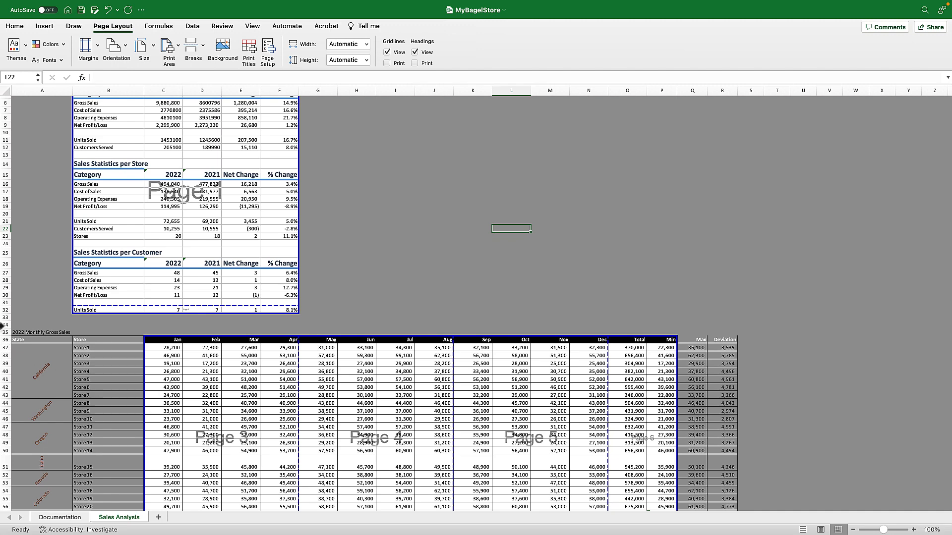
{"action": "left_click", "coordinate": [803, 530]}
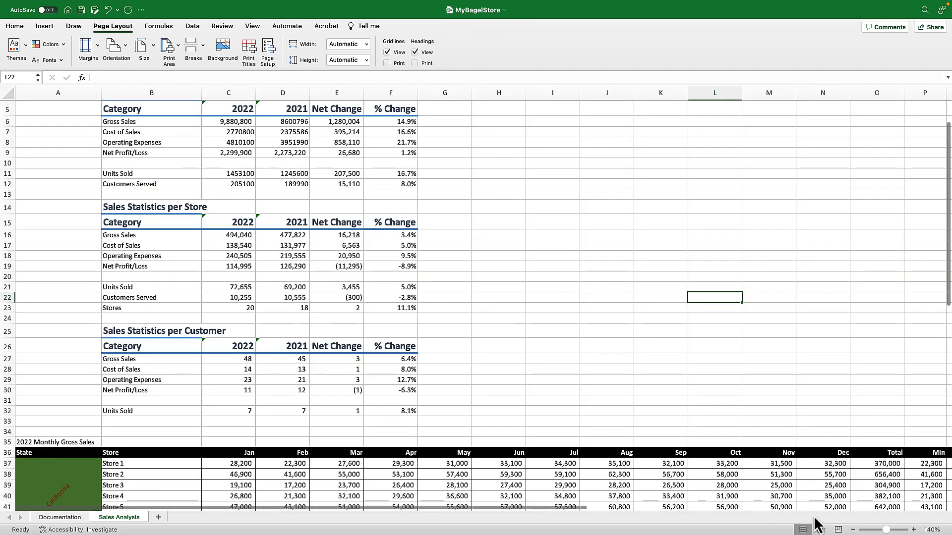
- Reduce the zoom to 100% and clear the sheet's print area
{"action": "left_click", "coordinate": [854, 530]}
{"action": "left_click", "coordinate": [854, 530]}
{"action": "left_click", "coordinate": [853, 531]}
{"action": "left_click", "coordinate": [854, 531]}
{"action": "scroll", "coordinate": [530, 367], "scroll_direction": "down", "scroll_amount": 1}
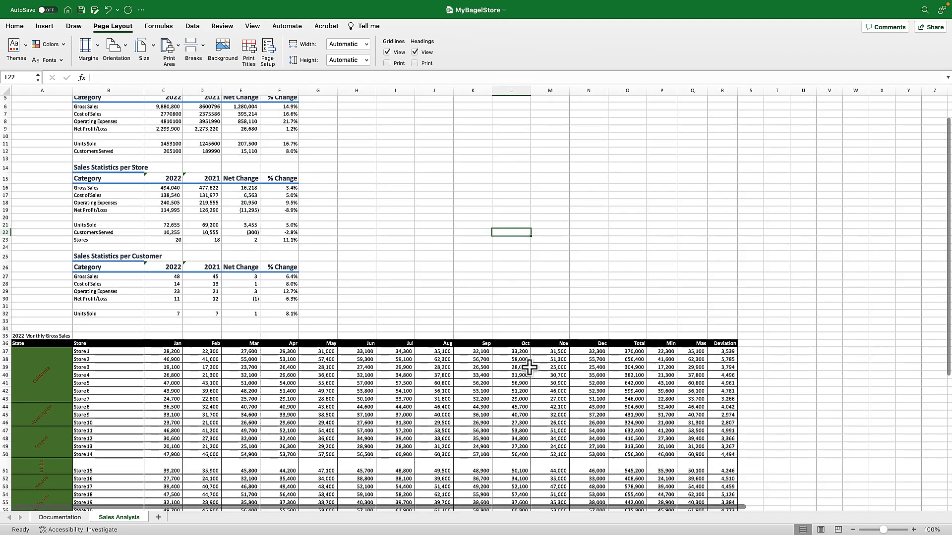
{"action": "scroll", "coordinate": [530, 368], "scroll_direction": "down", "scroll_amount": 3}
{"action": "scroll", "coordinate": [464, 296], "scroll_direction": "up", "scroll_amount": 5}
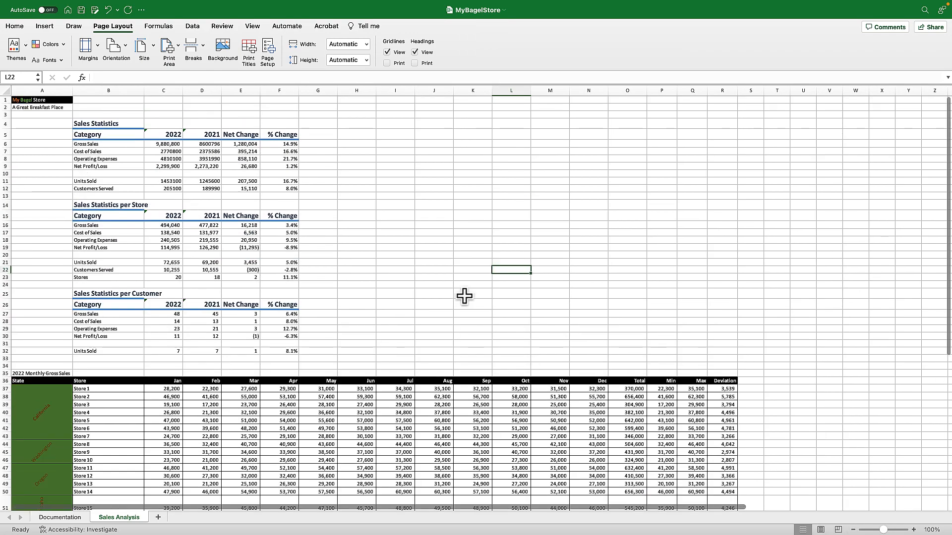
{"action": "left_click", "coordinate": [179, 46]}
{"action": "left_click", "coordinate": [180, 77]}
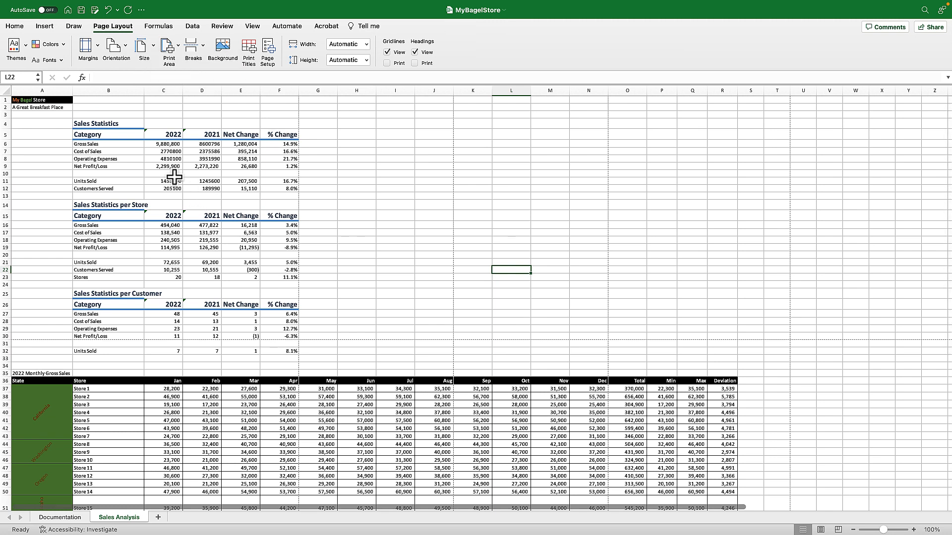
- Set the print area to the statistics tables B4:F32 together with the whole 2022 Monthly Gross Sales table A35:R60
{"action": "left_click", "coordinate": [105, 123]}
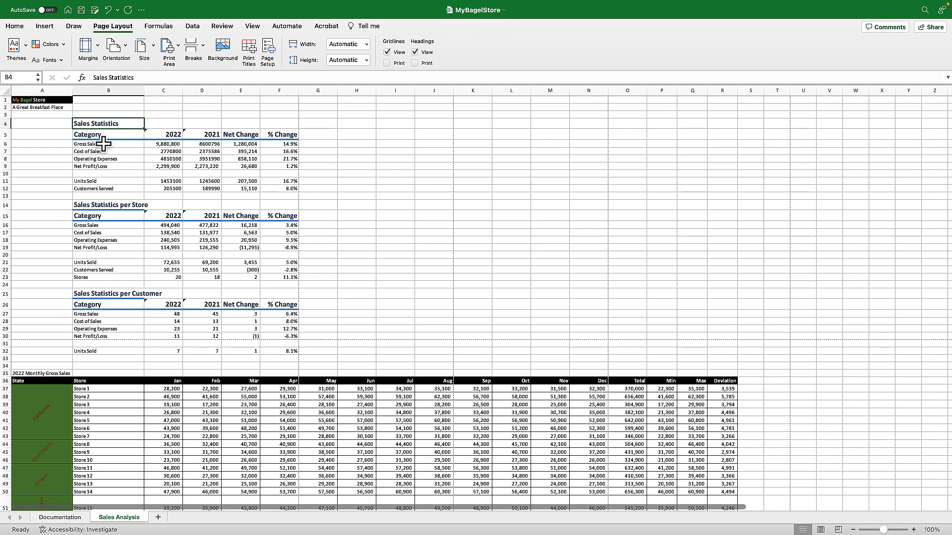
{"action": "left_click_drag", "start_coordinate": [96, 124], "coordinate": [280, 352]}
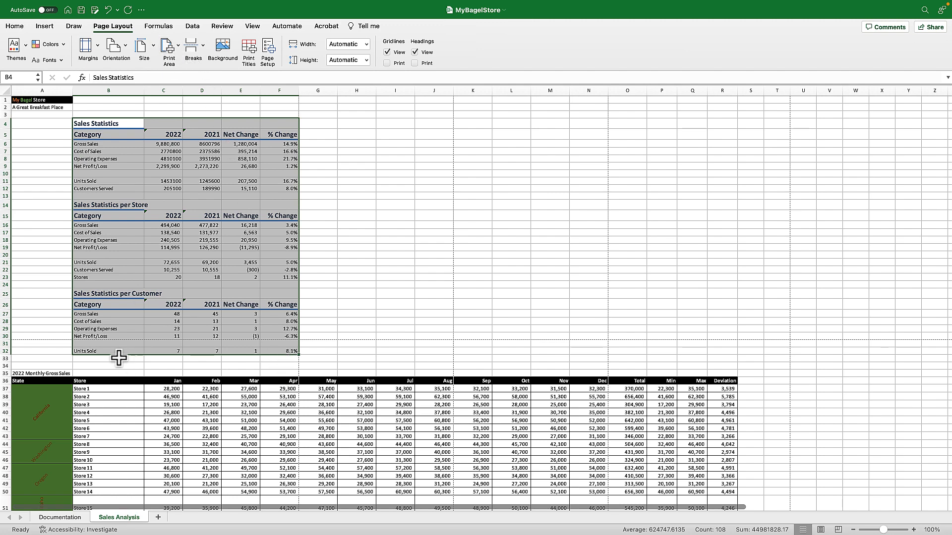
{"action": "scroll", "coordinate": [68, 351], "scroll_direction": "down", "scroll_amount": 5}
{"action": "scroll", "coordinate": [68, 351], "scroll_direction": "down", "scroll_amount": 2}
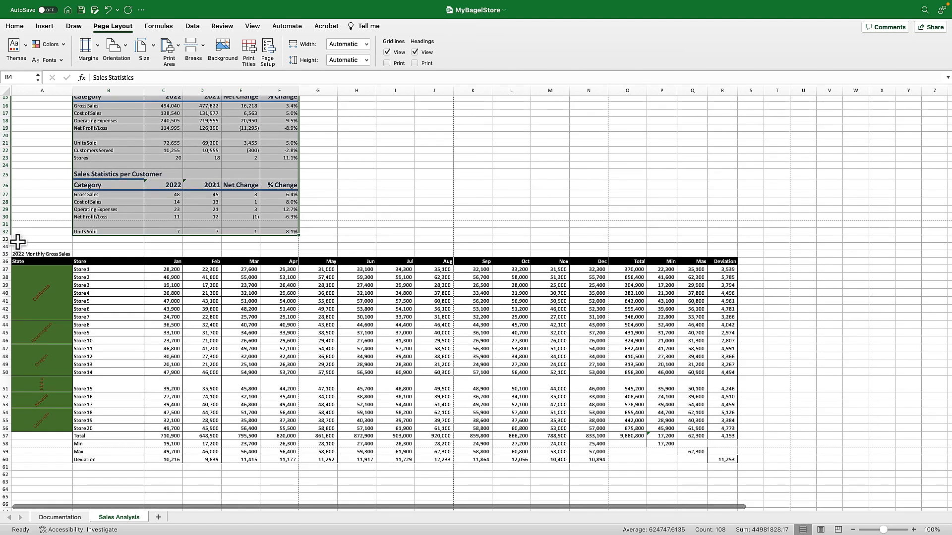
{"action": "left_click", "coordinate": [28, 255]}
{"action": "left_click_drag", "start_coordinate": [28, 254], "coordinate": [732, 462]}
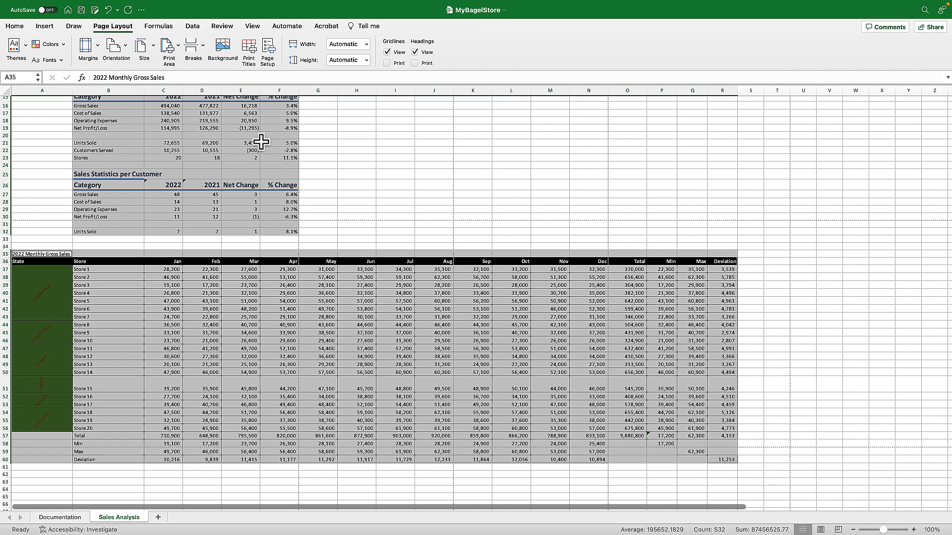
{"action": "left_click", "coordinate": [179, 46]}
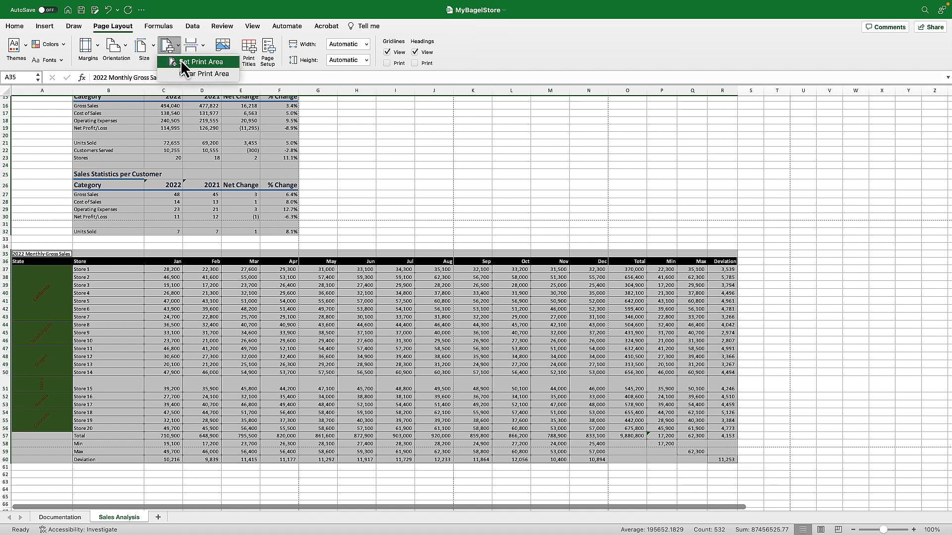
{"action": "left_click", "coordinate": [181, 59]}
- Switch to Page Break Preview and move the horizontal page break below row 32 to keep the statistics tables on one page
{"action": "scroll", "coordinate": [308, 278], "scroll_direction": "up", "scroll_amount": 5}
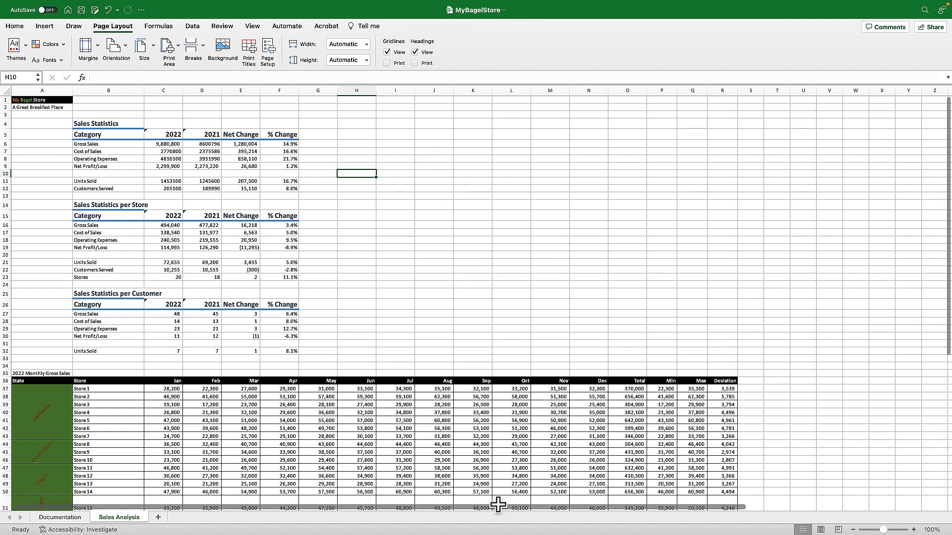
{"action": "left_click", "coordinate": [838, 530]}
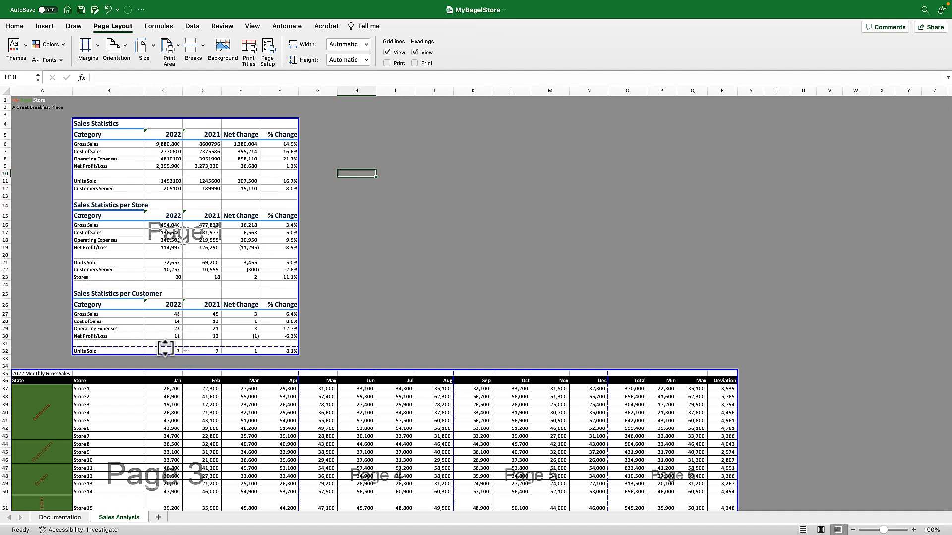
{"action": "left_click_drag", "start_coordinate": [165, 353], "coordinate": [165, 356]}
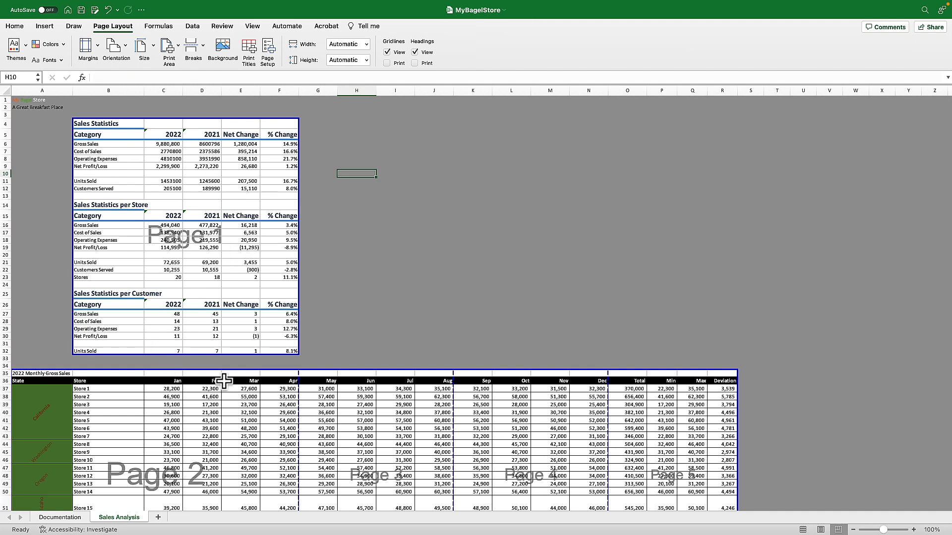
- Move the vertical page breaks in the monthly sales table to fall after the Mar, Jun and Sep columns
{"action": "scroll", "coordinate": [223, 380], "scroll_direction": "down", "scroll_amount": 5}
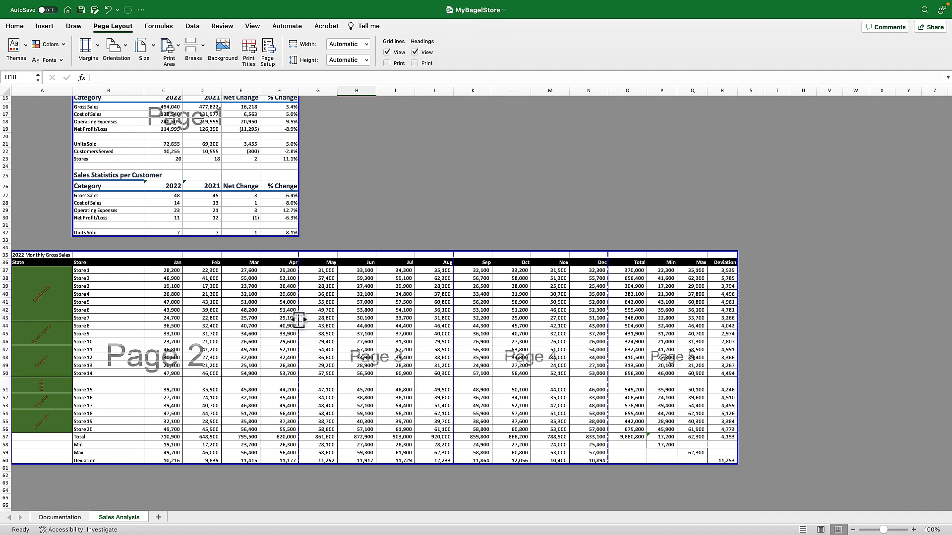
{"action": "left_click_drag", "start_coordinate": [299, 320], "coordinate": [271, 322]}
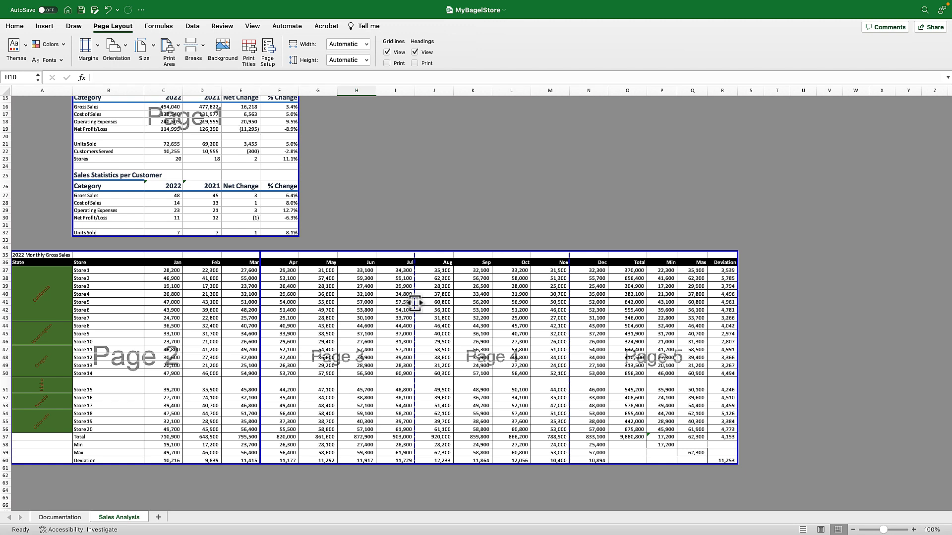
{"action": "left_click_drag", "start_coordinate": [414, 303], "coordinate": [375, 311]}
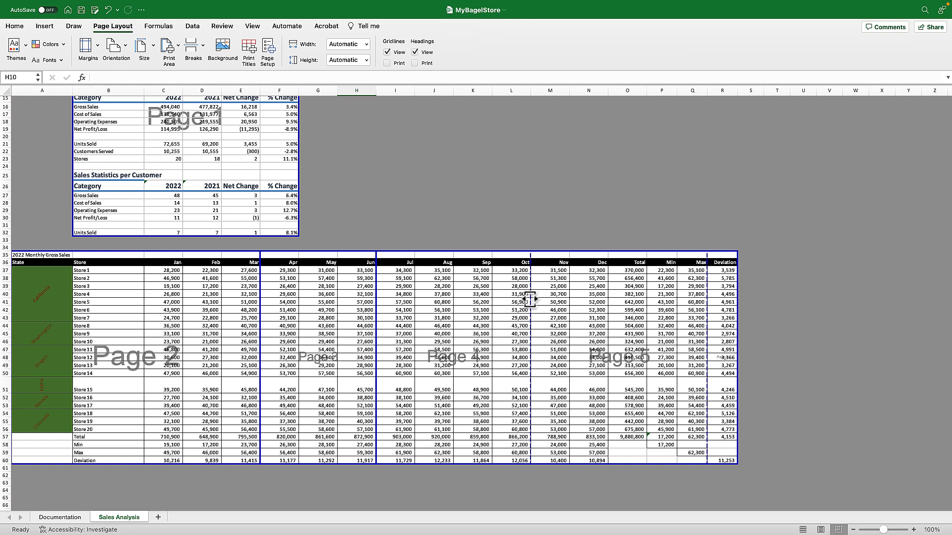
{"action": "left_click_drag", "start_coordinate": [531, 299], "coordinate": [493, 304]}
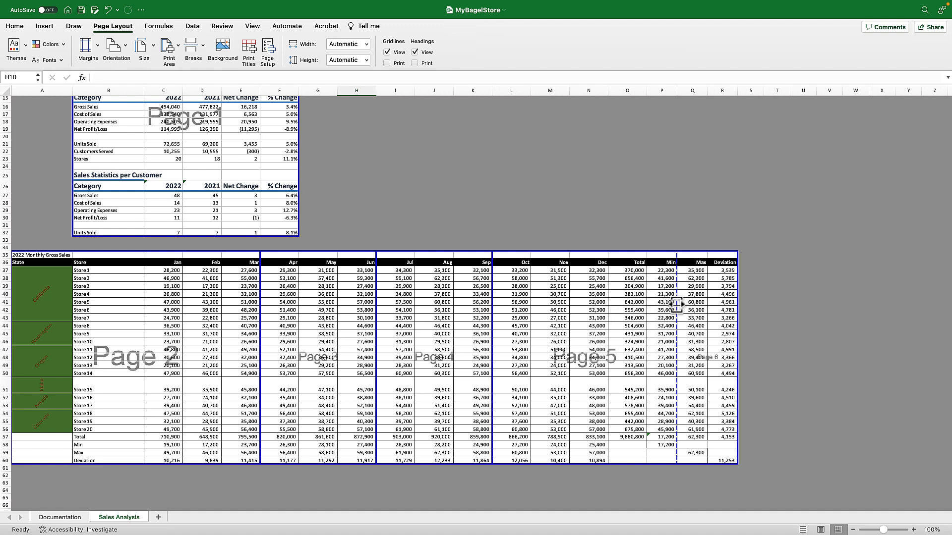
- Move the last vertical page break in the monthly sales table to fall after the Dec column
{"action": "left_click_drag", "start_coordinate": [676, 304], "coordinate": [607, 309]}
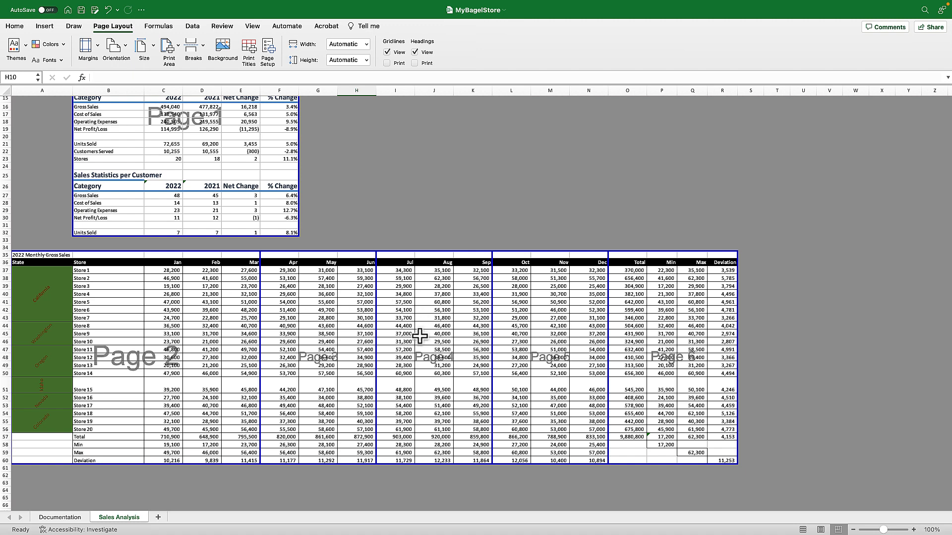
{"action": "left_click", "coordinate": [479, 91]}
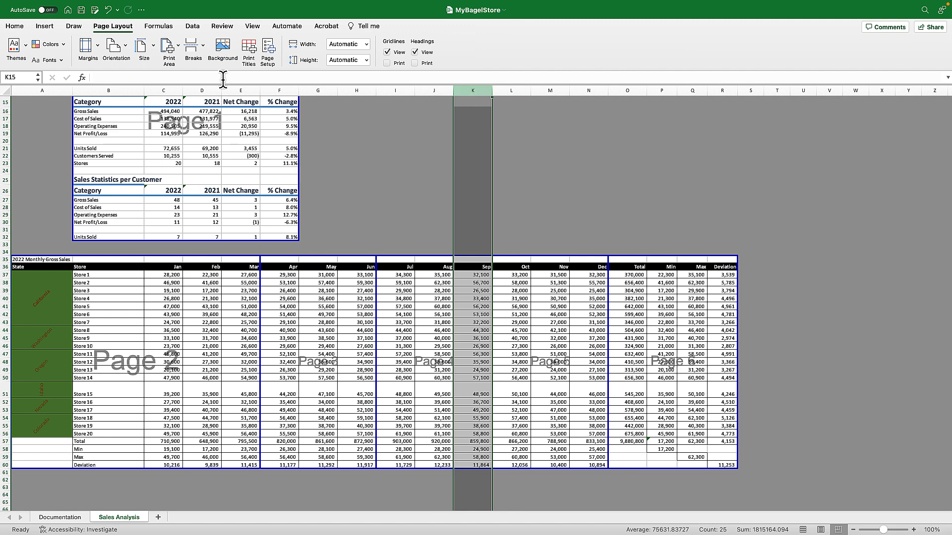
{"action": "left_click", "coordinate": [202, 44]}
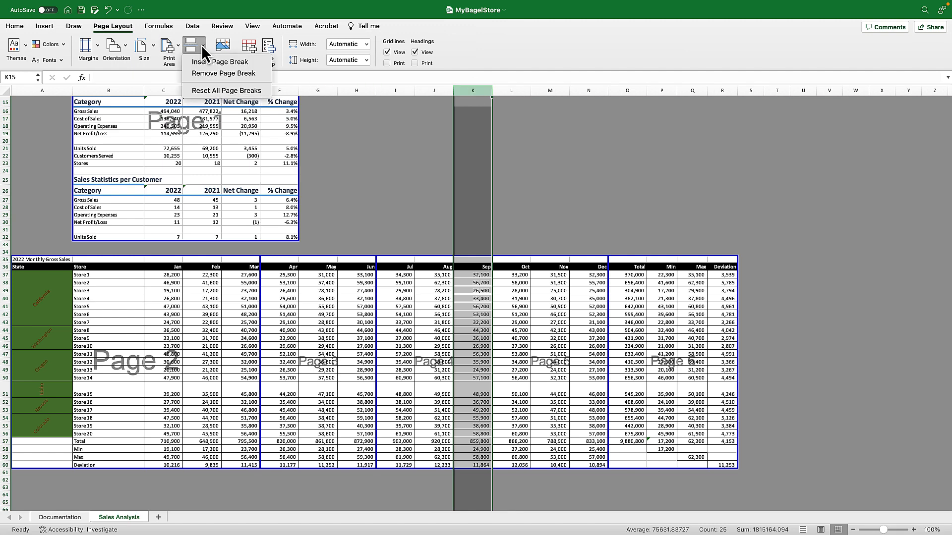
{"action": "left_click", "coordinate": [201, 44]}
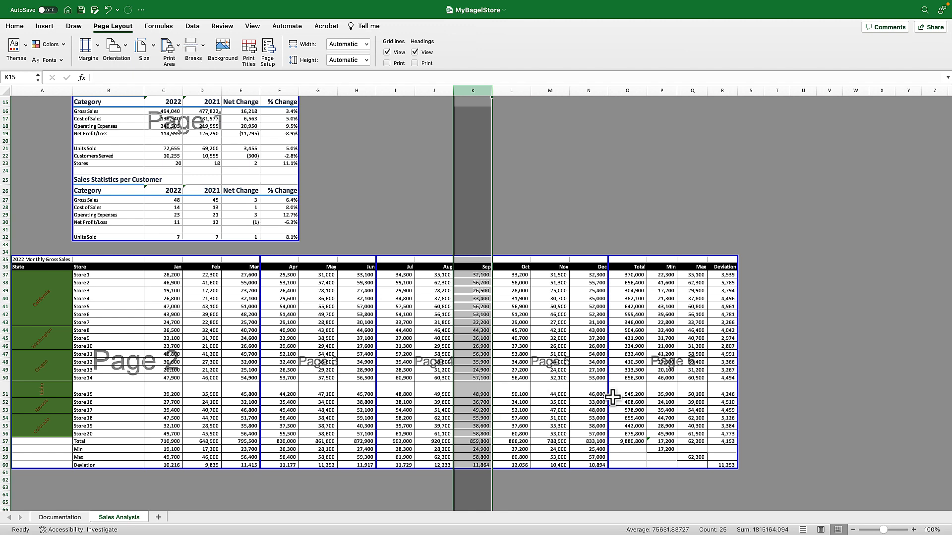
{"action": "left_click", "coordinate": [596, 347]}
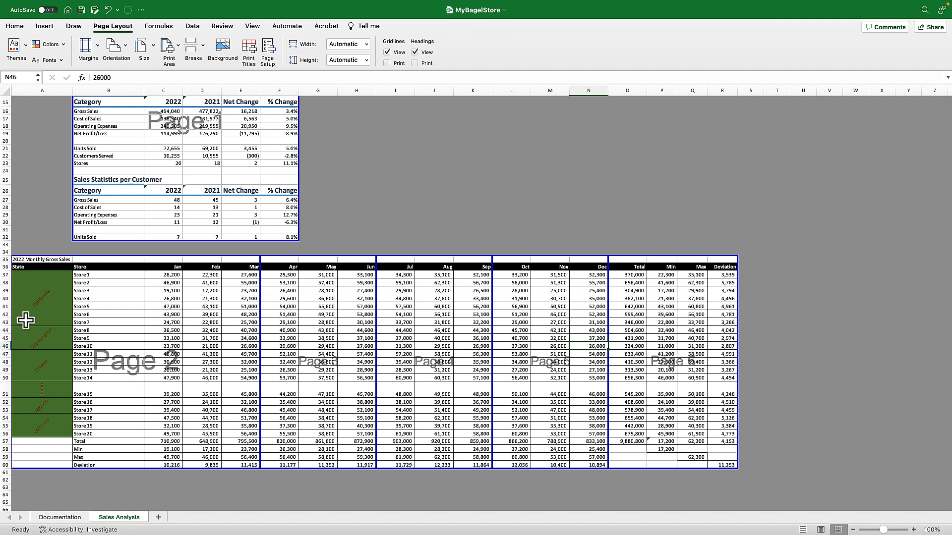
- Return to Normal view and review the page thumbnails in the print preview, leaving without printing
{"action": "scroll", "coordinate": [431, 362], "scroll_direction": "up", "scroll_amount": 5}
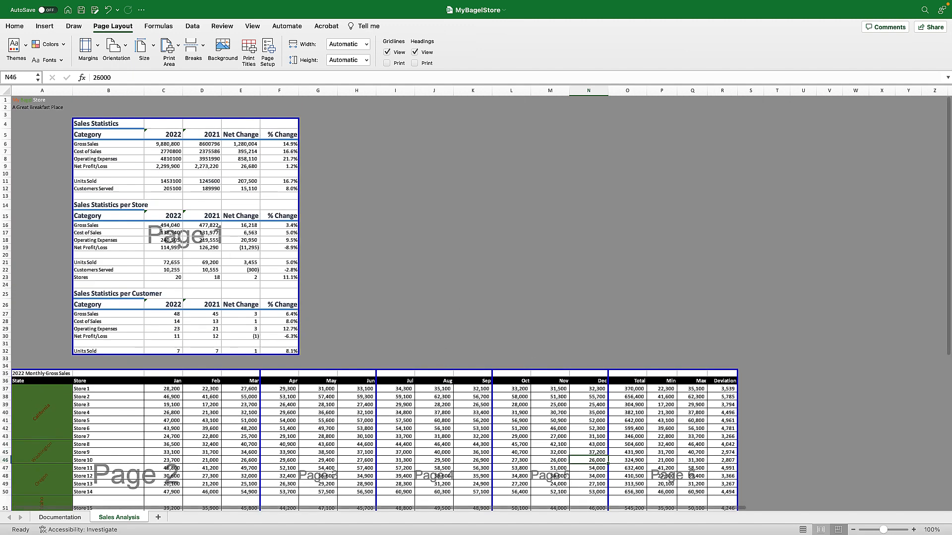
{"action": "left_click", "coordinate": [802, 529]}
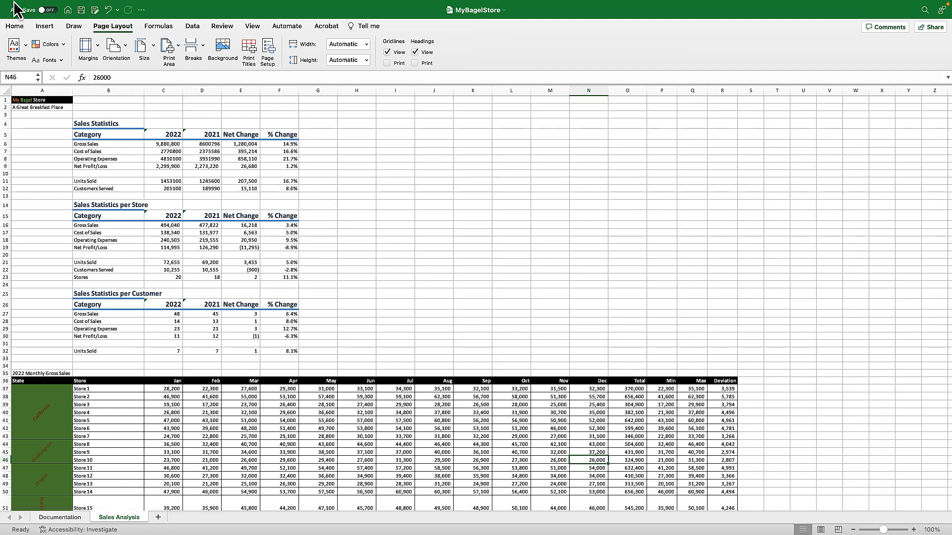
{"action": "mouse_move", "coordinate": [15, 7]}
{"action": "left_click", "coordinate": [57, 6]}
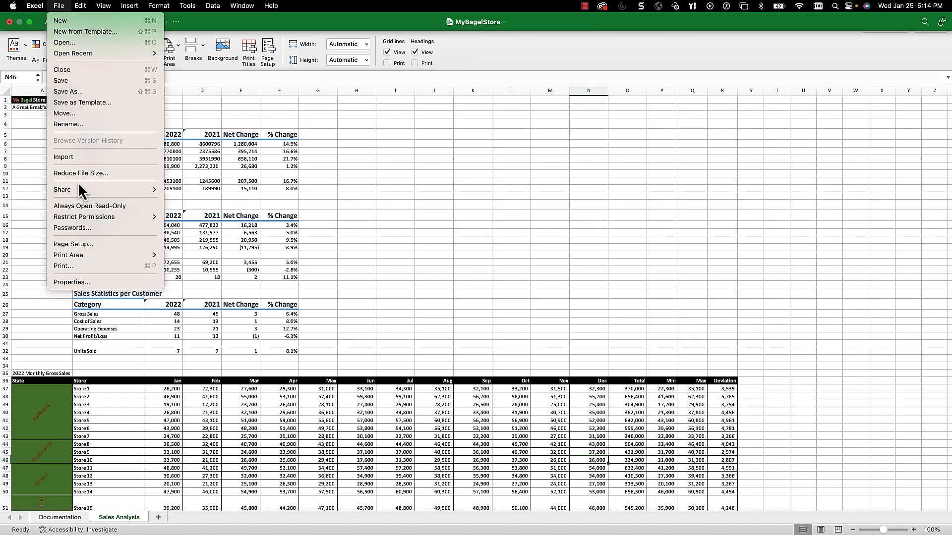
{"action": "left_click", "coordinate": [93, 269]}
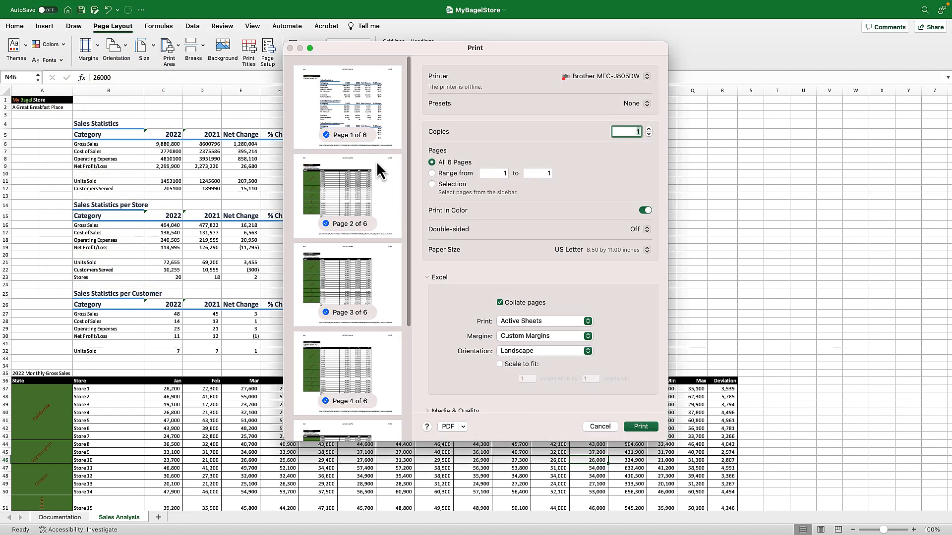
{"action": "scroll", "coordinate": [376, 161], "scroll_direction": "down", "scroll_amount": 3}
{"action": "scroll", "coordinate": [377, 162], "scroll_direction": "up", "scroll_amount": 3}
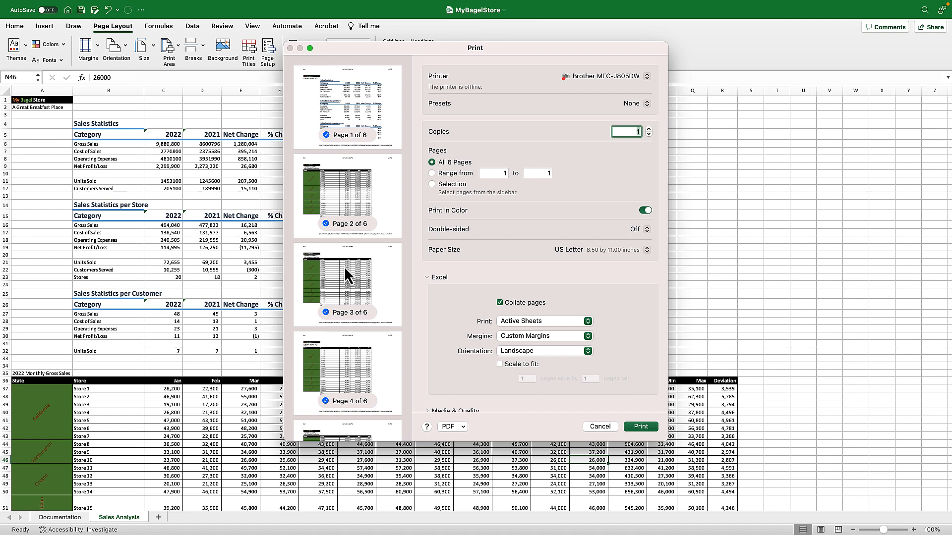
{"action": "left_click", "coordinate": [596, 427]}
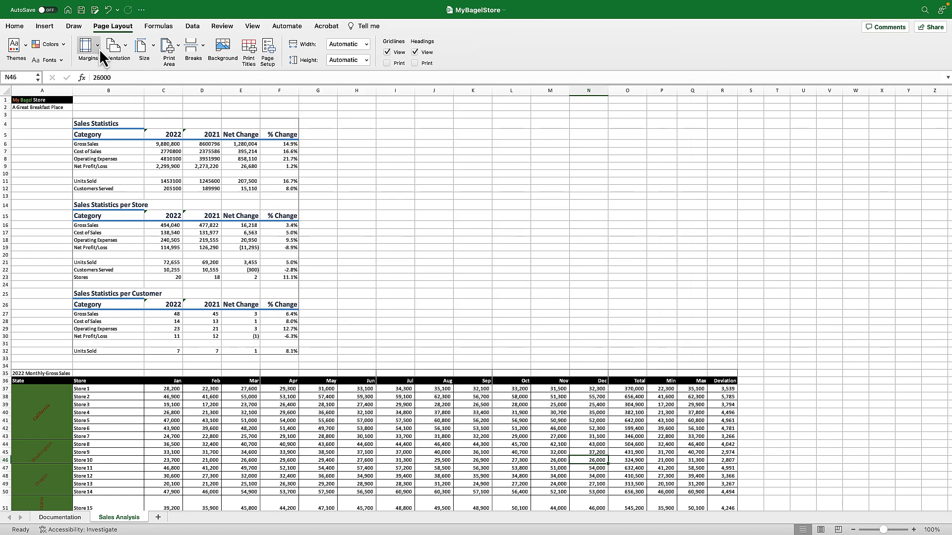
- Center the sheet's printed content on the page both horizontally and vertically through the custom margin settings
{"action": "left_click", "coordinate": [97, 46]}
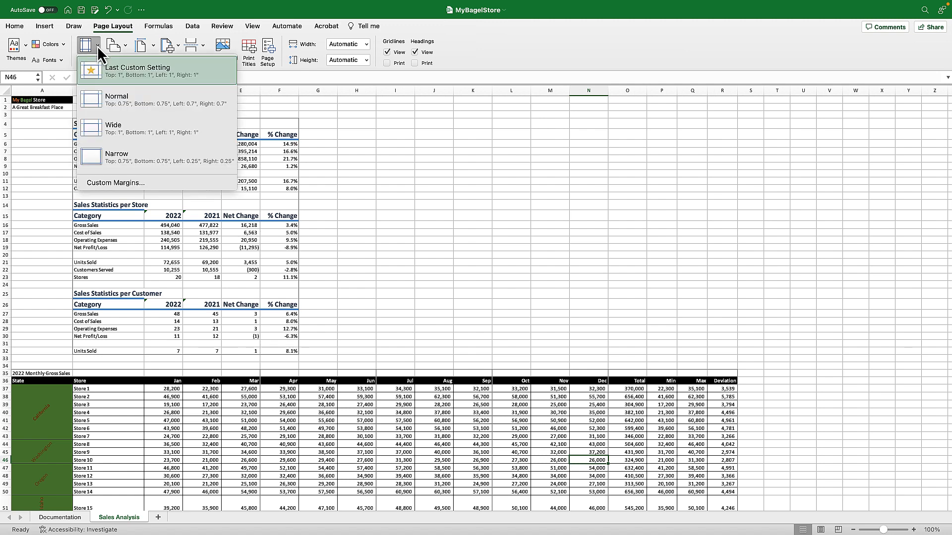
{"action": "left_click", "coordinate": [104, 181]}
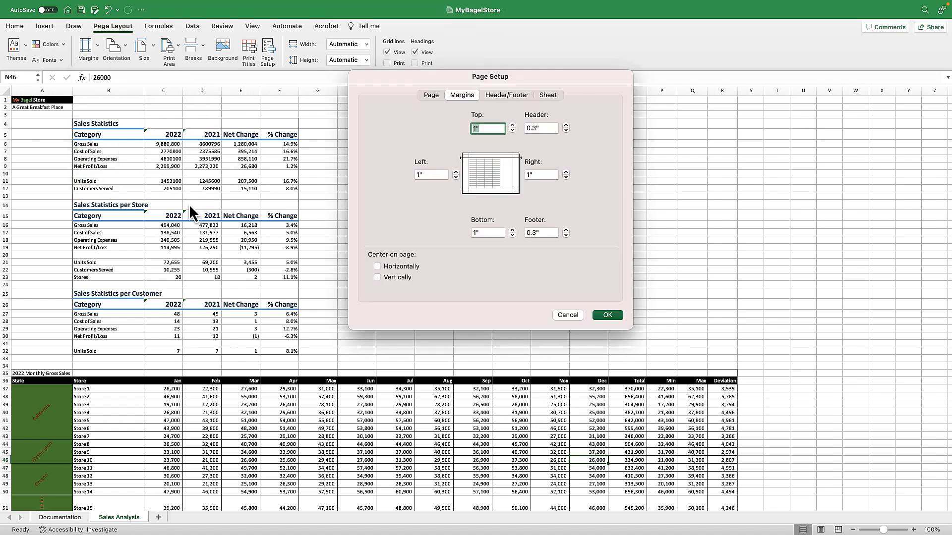
{"action": "left_click", "coordinate": [404, 268]}
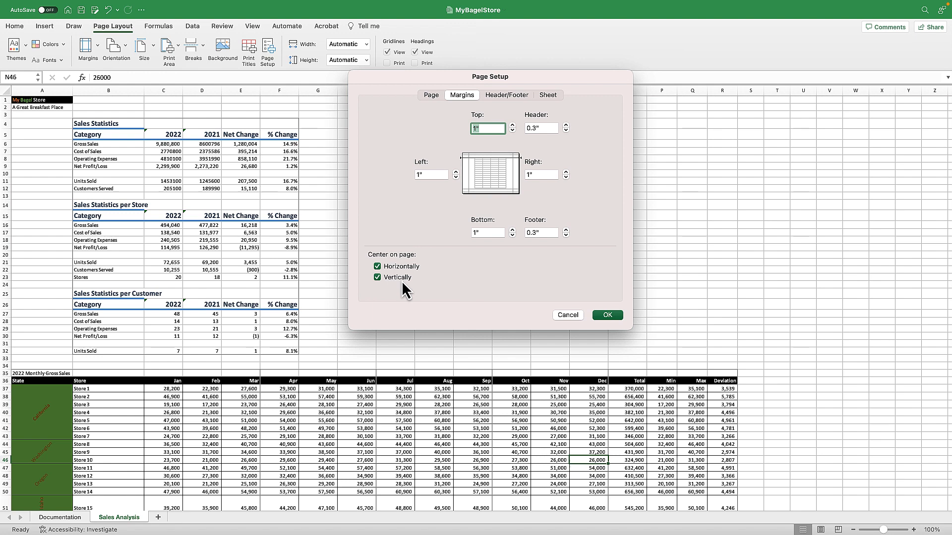
{"action": "left_click", "coordinate": [612, 316]}
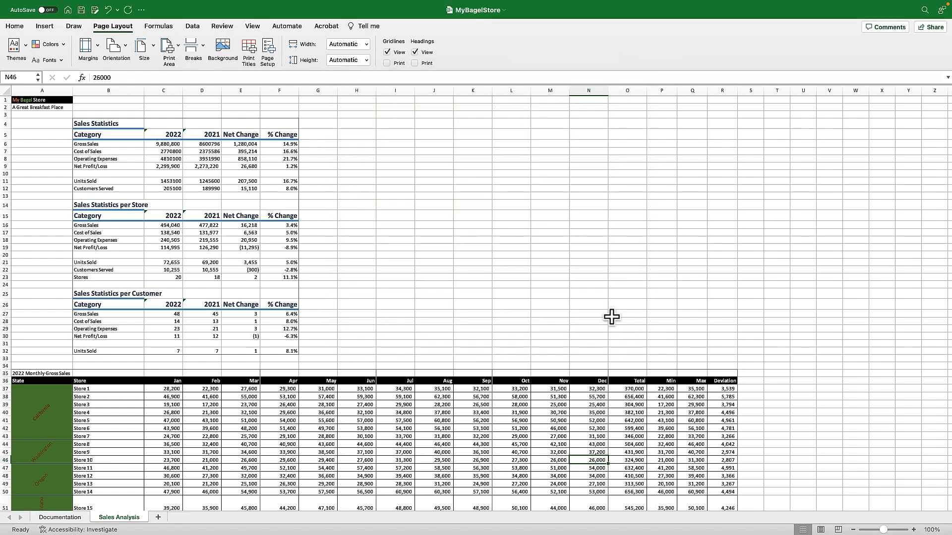
{"action": "left_click", "coordinate": [436, 314]}
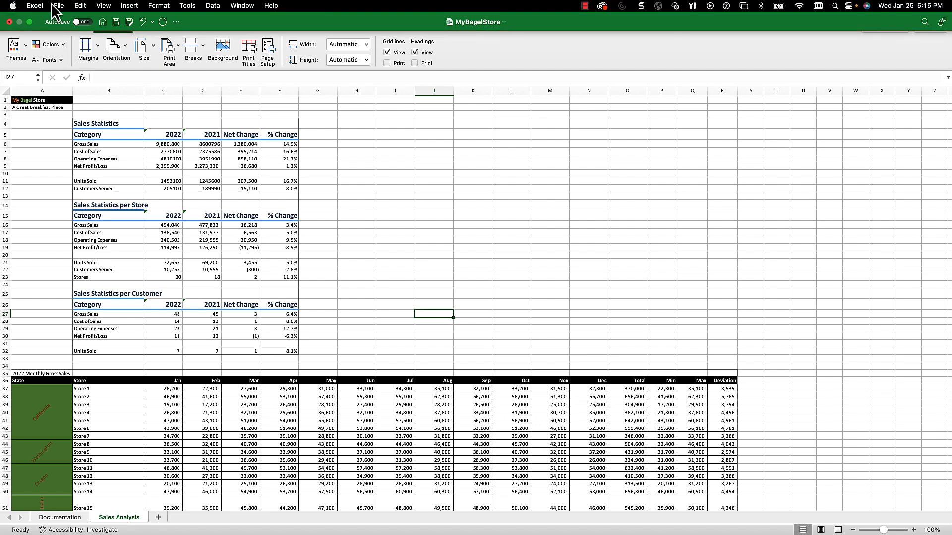
- Check the centering across all pages in the print preview and leave it without printing
{"action": "left_click", "coordinate": [59, 5]}
{"action": "left_click", "coordinate": [70, 266]}
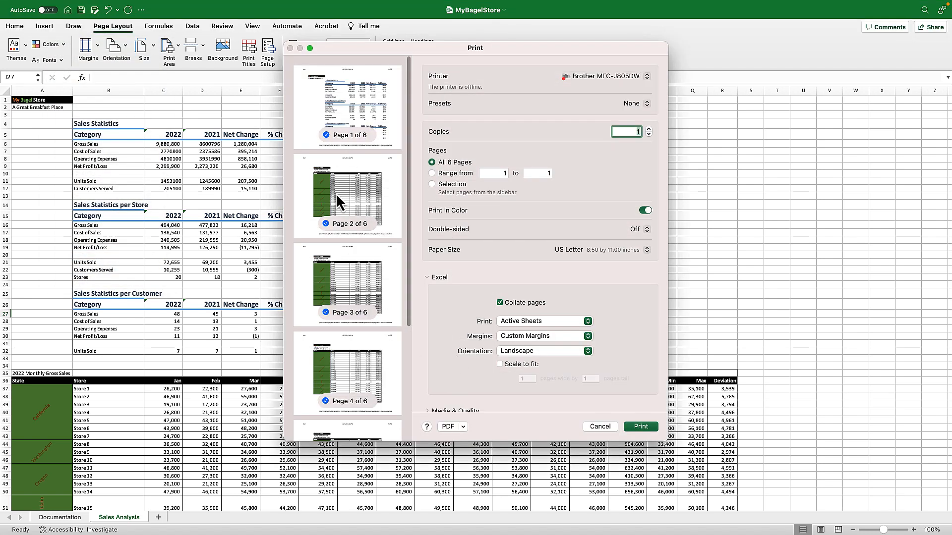
{"action": "scroll", "coordinate": [342, 208], "scroll_direction": "down", "scroll_amount": 5}
{"action": "scroll", "coordinate": [355, 233], "scroll_direction": "up", "scroll_amount": 5}
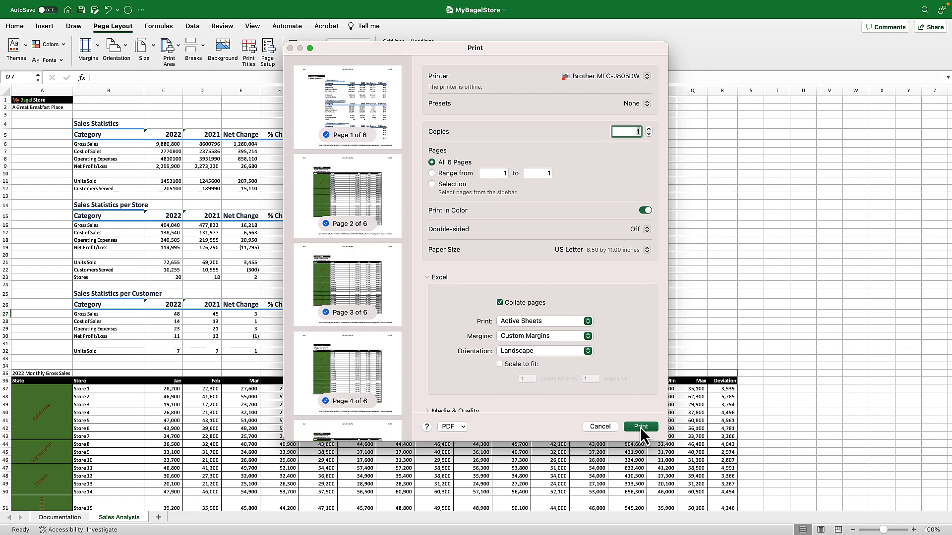
{"action": "left_click", "coordinate": [599, 427]}
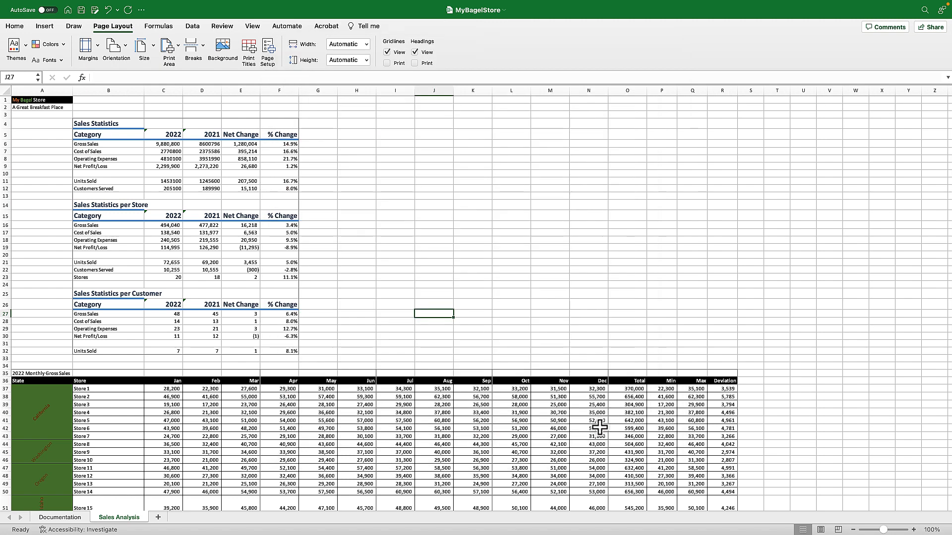
- Look over the sheet in Normal view, Page Layout view and Page Break Preview, and return to Normal view
{"action": "left_click", "coordinate": [356, 336]}
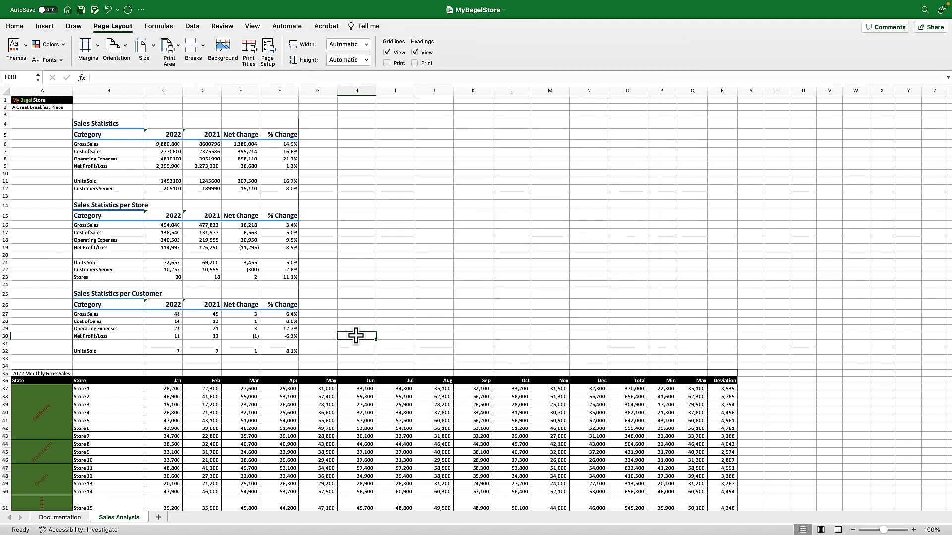
{"action": "scroll", "coordinate": [356, 336], "scroll_direction": "down", "scroll_amount": 6}
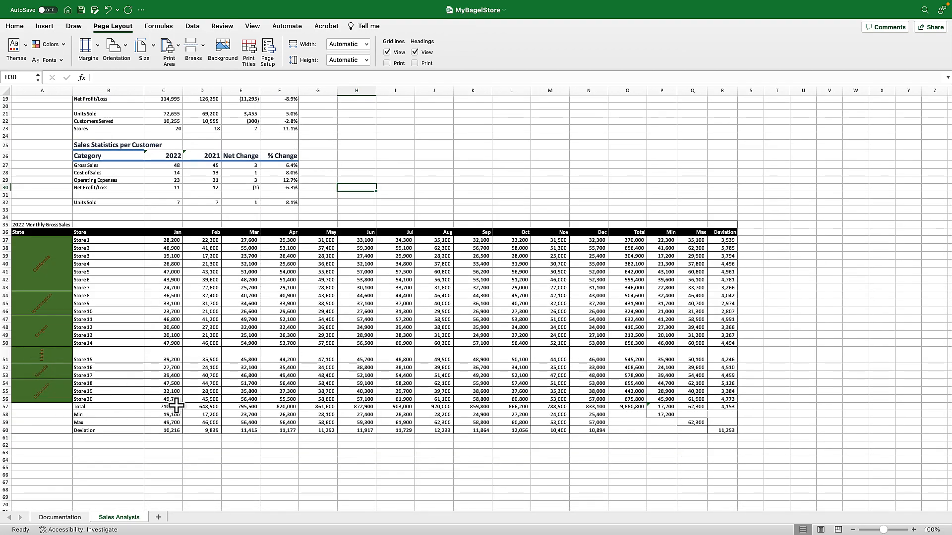
{"action": "scroll", "coordinate": [427, 386], "scroll_direction": "up", "scroll_amount": 5}
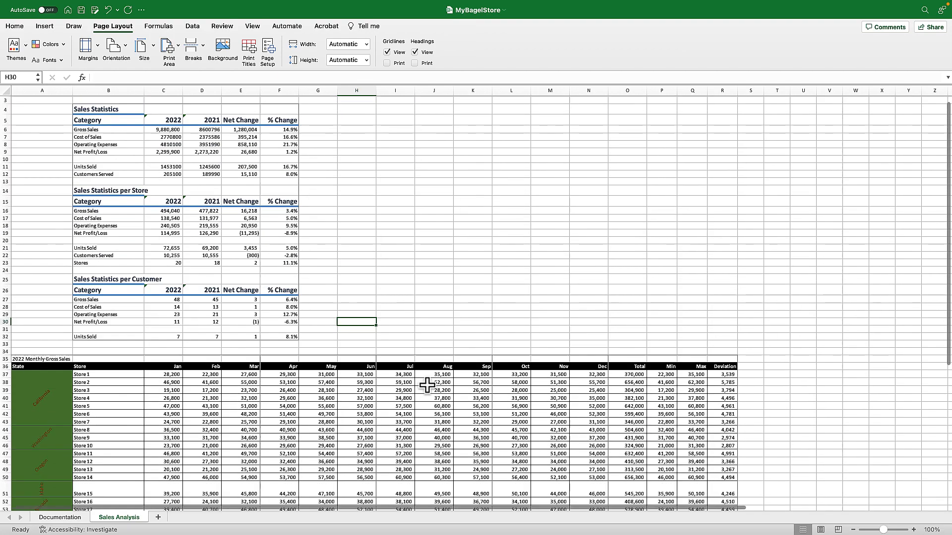
{"action": "scroll", "coordinate": [425, 384], "scroll_direction": "up", "scroll_amount": 1}
{"action": "left_click", "coordinate": [318, 158]}
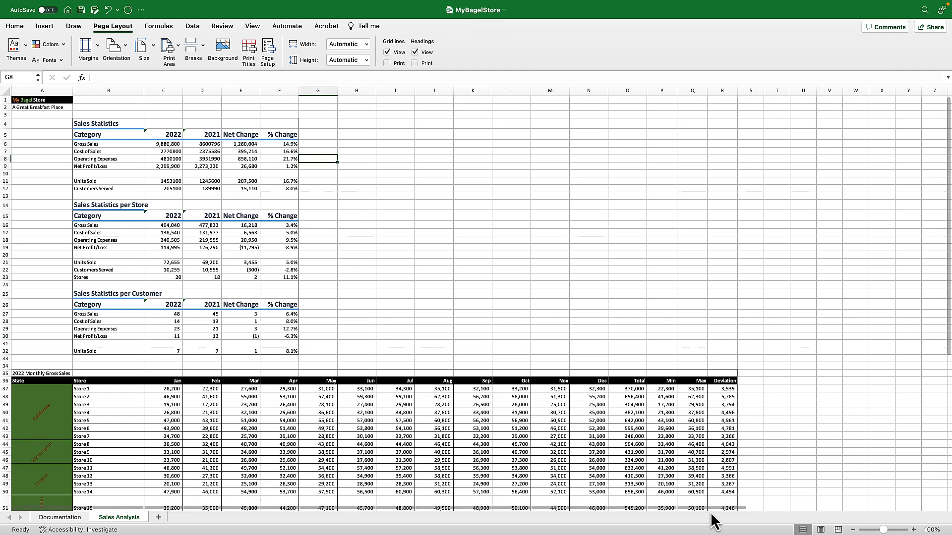
{"action": "left_click", "coordinate": [821, 530]}
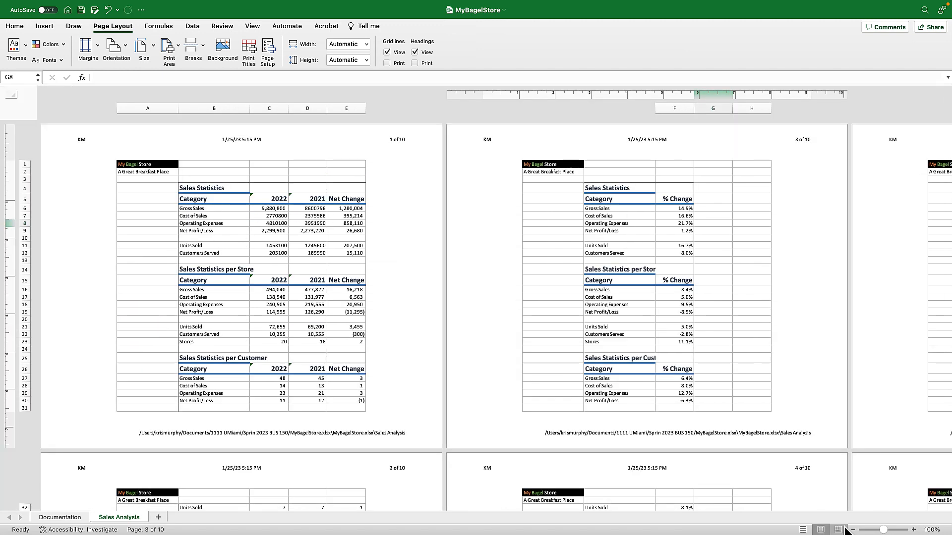
{"action": "left_click", "coordinate": [838, 530]}
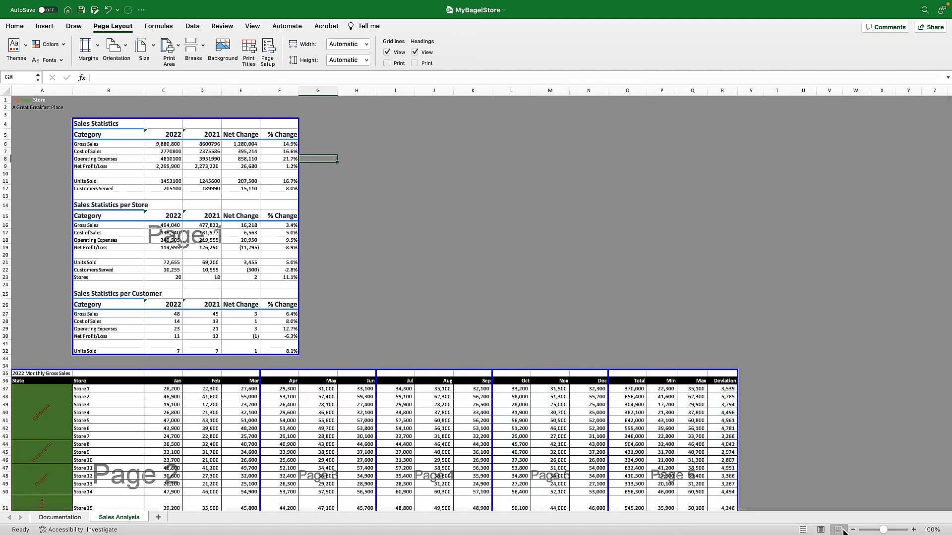
{"action": "left_click", "coordinate": [804, 530]}
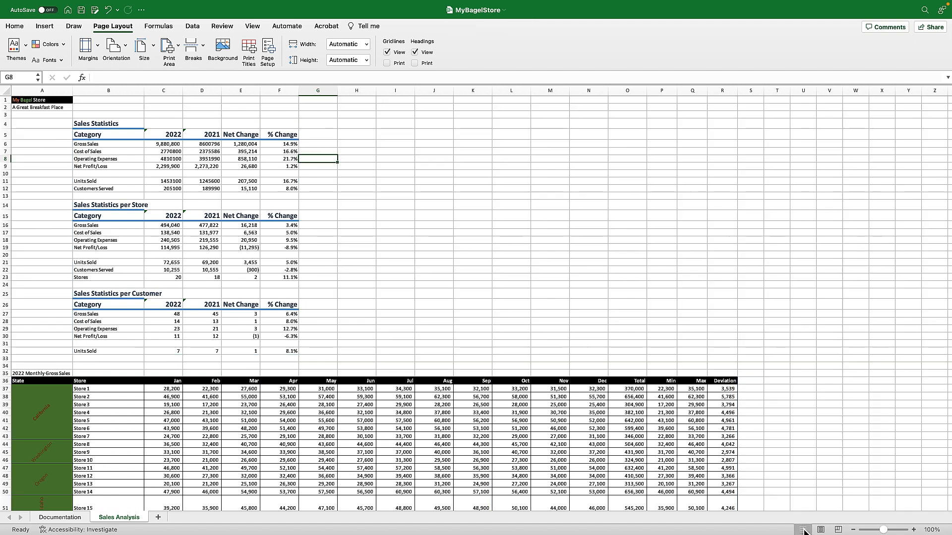
- Save the MyBagelStore workbook
{"action": "mouse_move", "coordinate": [73, 7]}
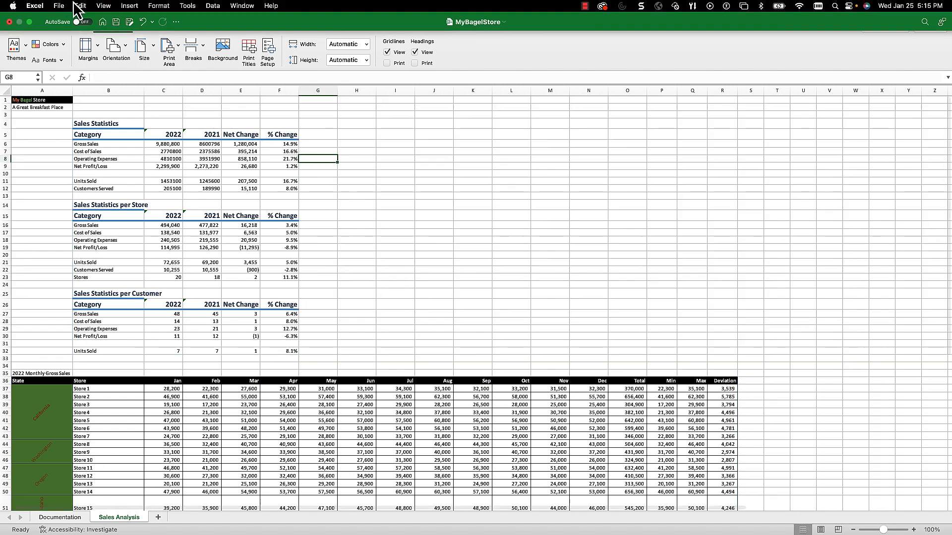
{"action": "left_click", "coordinate": [115, 21]}
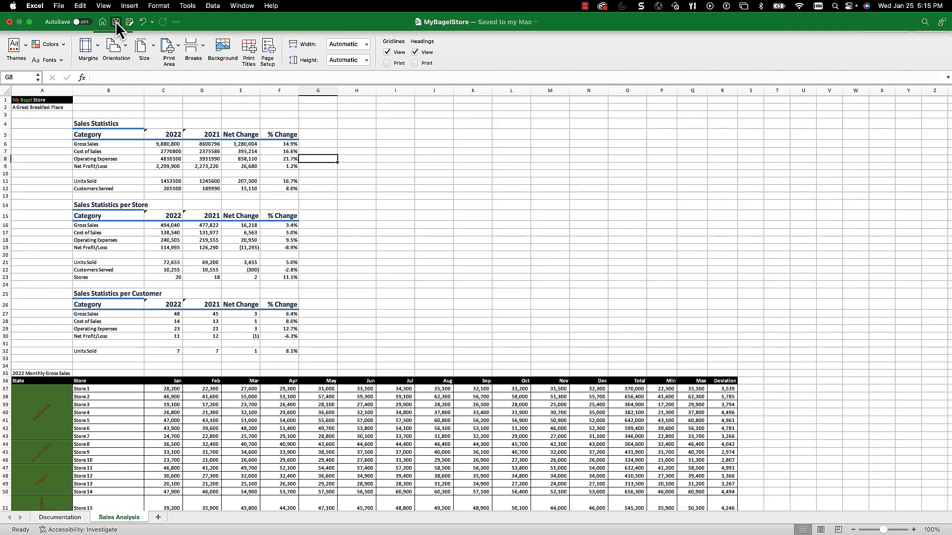